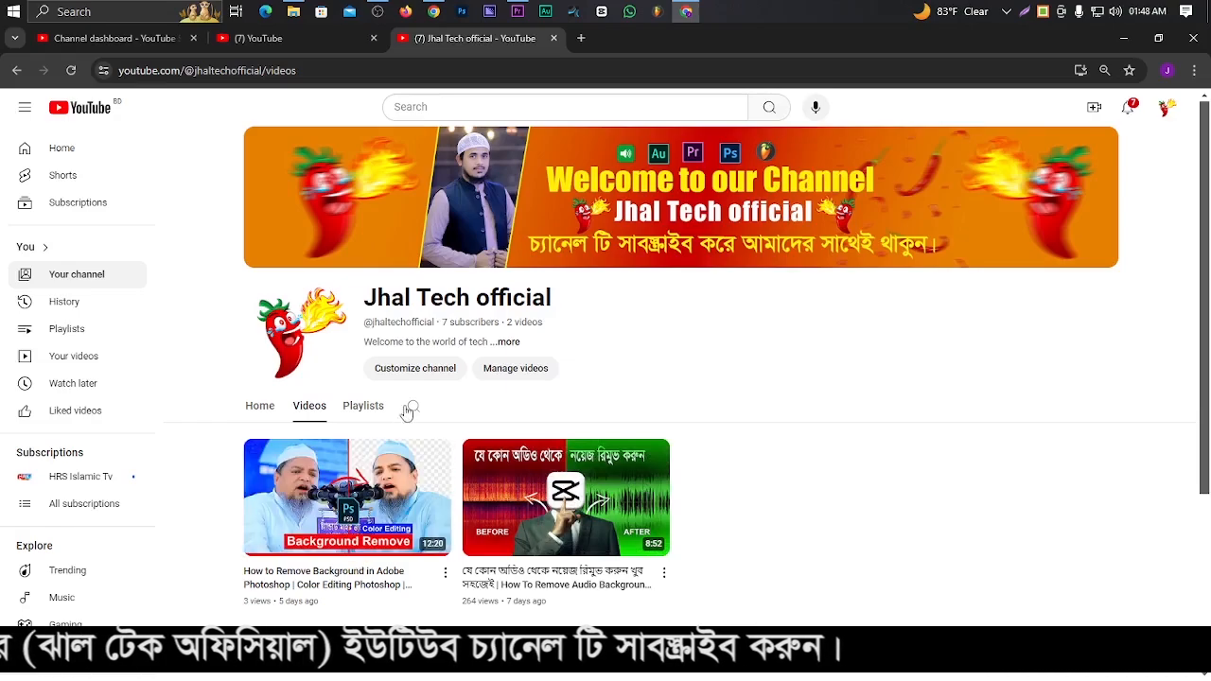
mouse_move(319, 524)
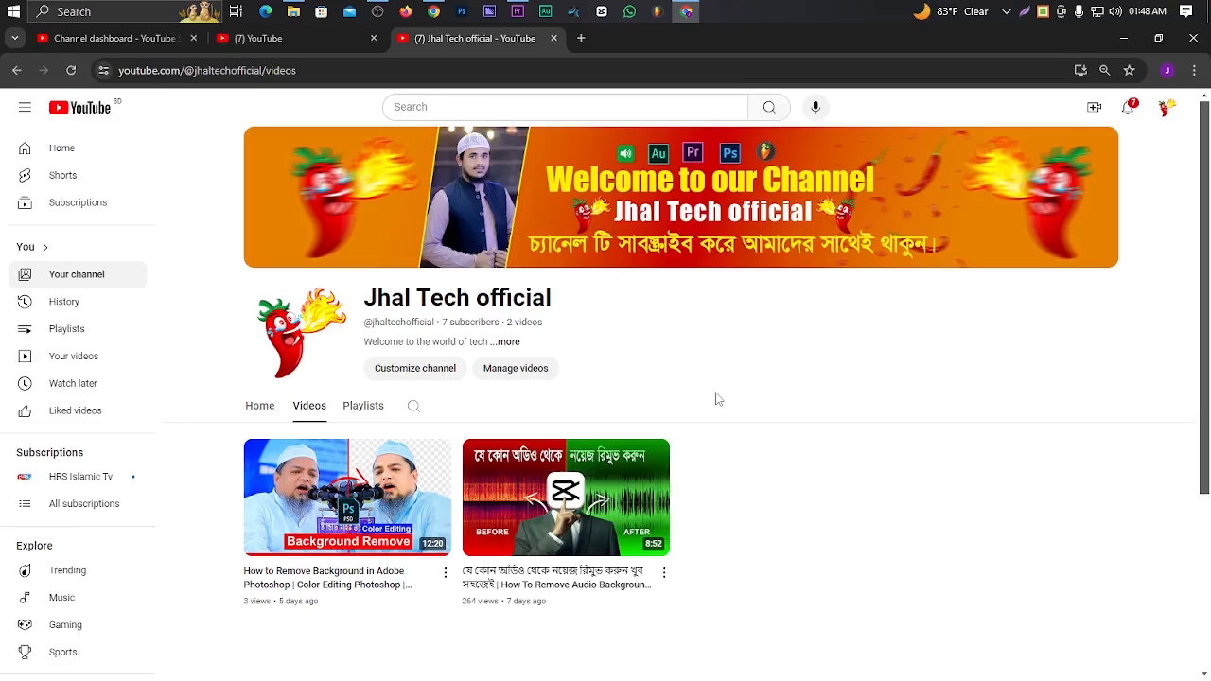
scroll(713, 397, down, 2)
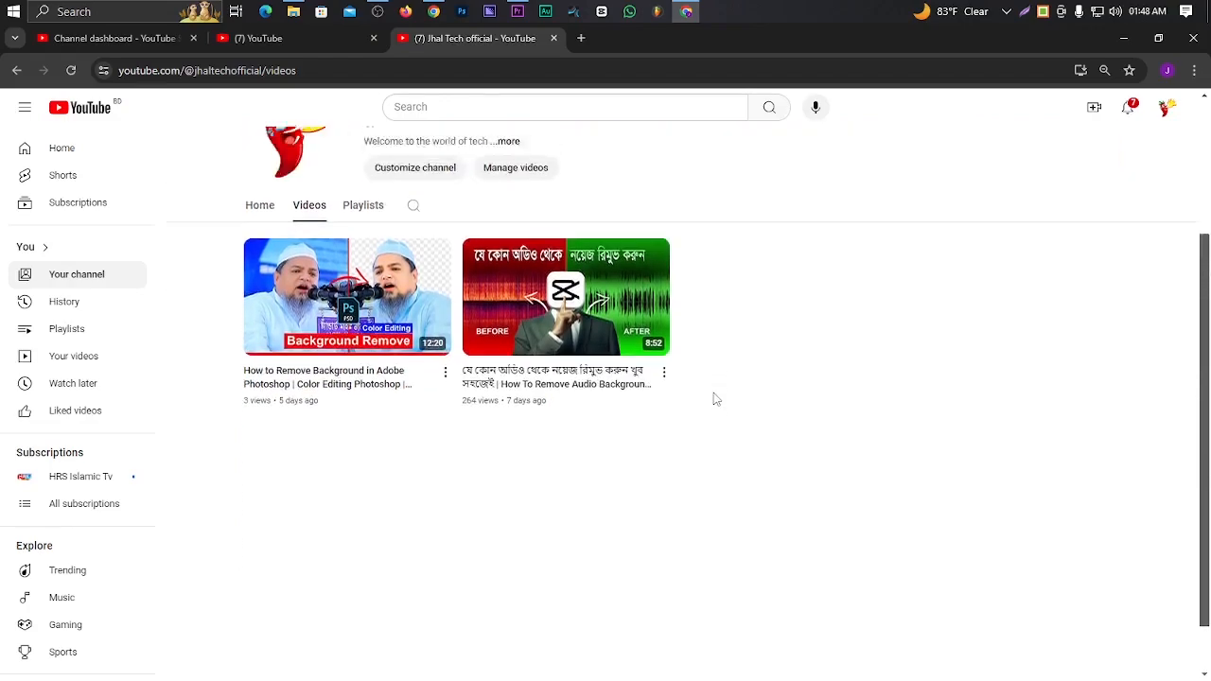
scroll(713, 398, up, 2)
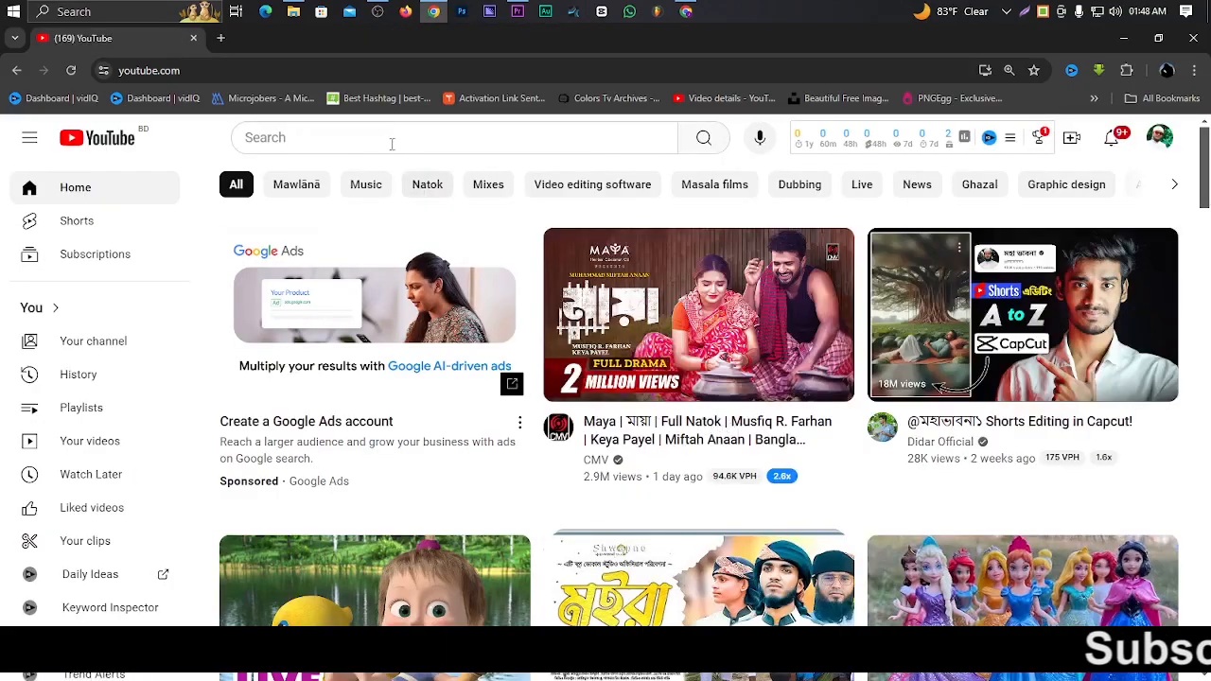
- Search YouTube for "Jhal Tech official" and open that channel's list of videos
click(391, 140)
text(Jhal Tech official)
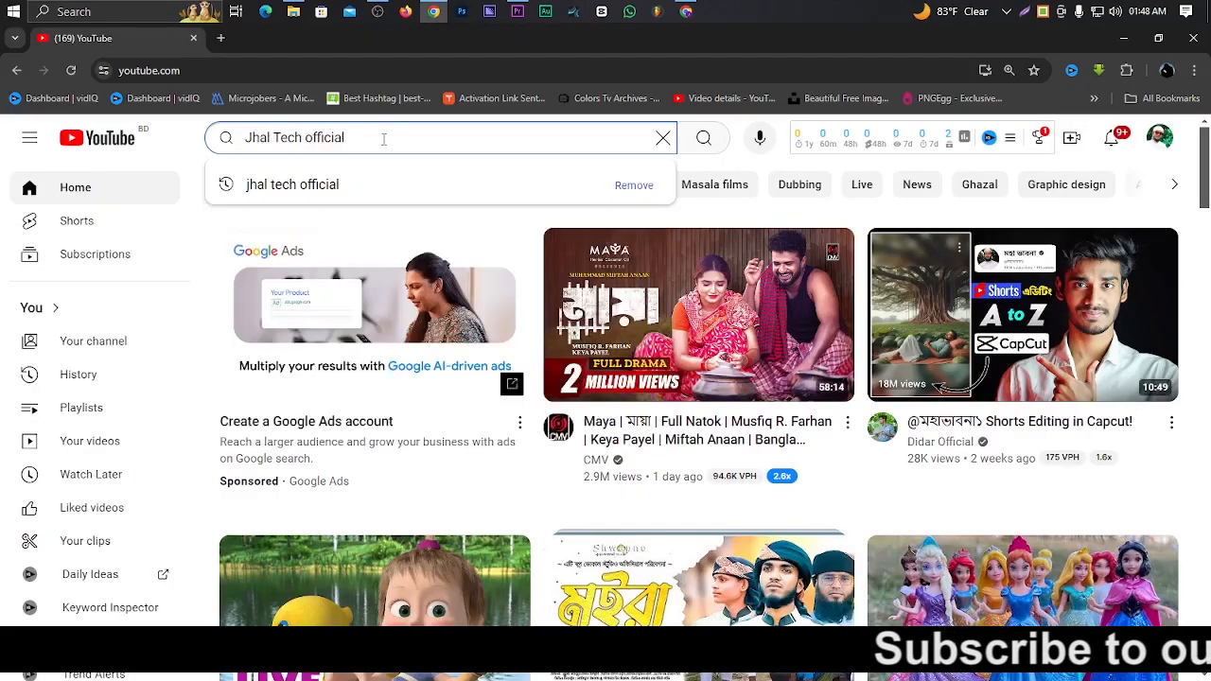
key(Return)
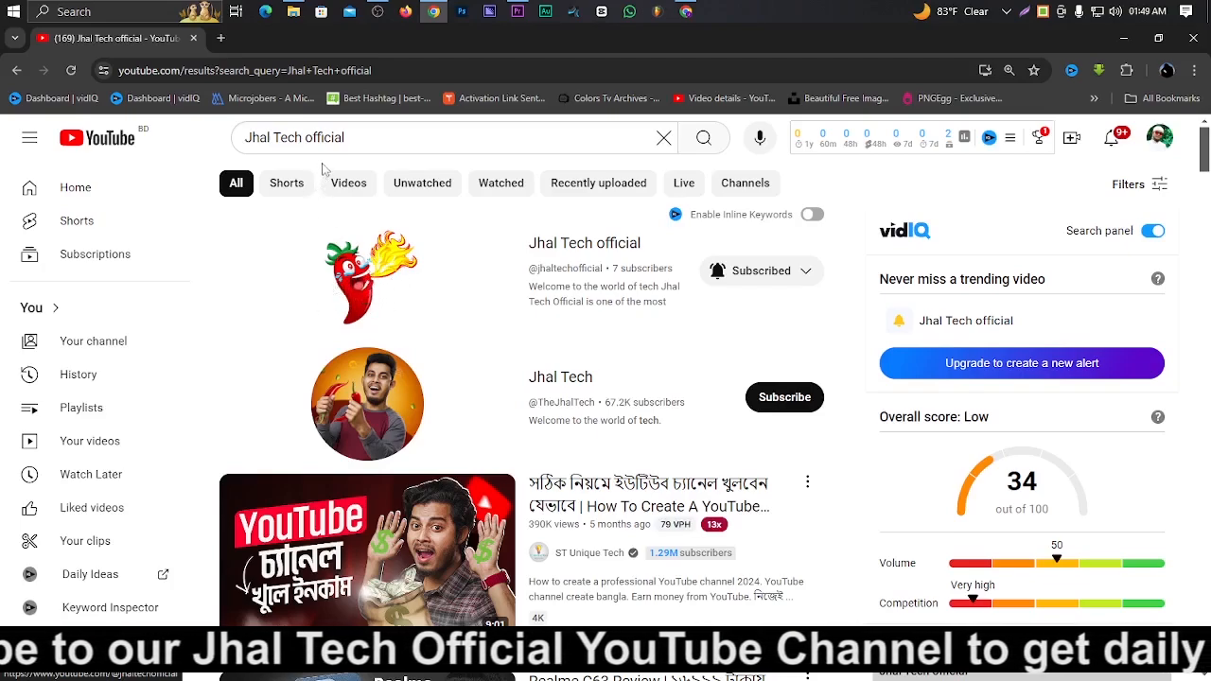
click(371, 281)
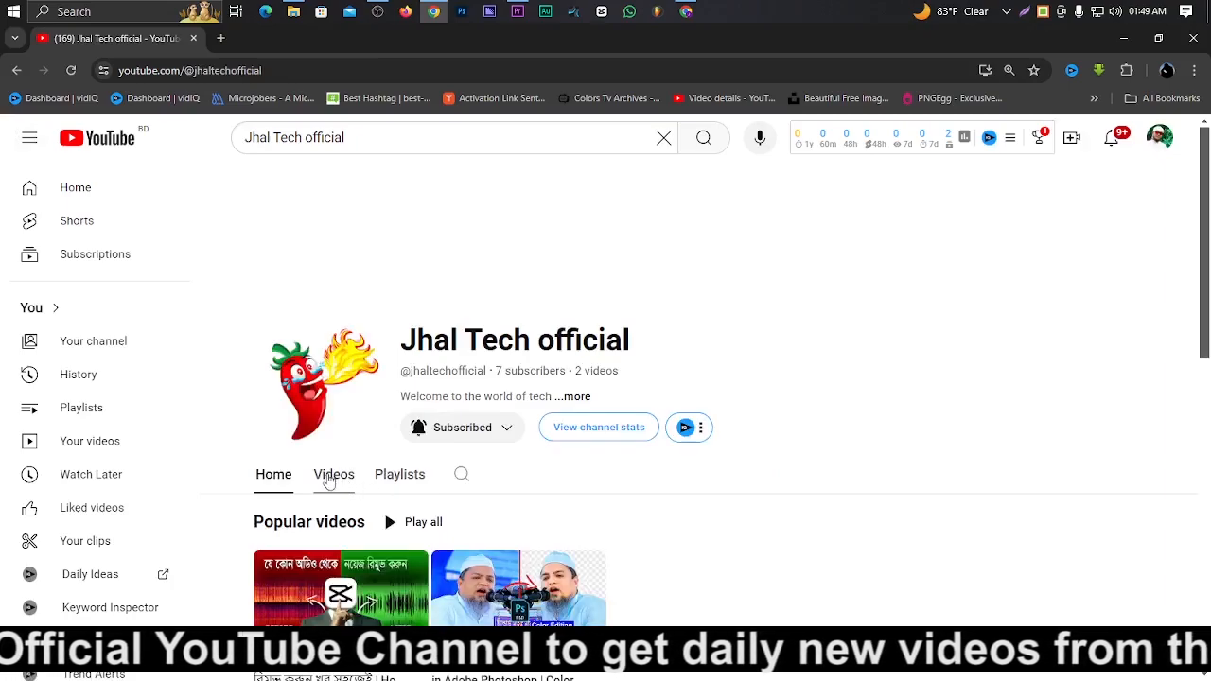
click(328, 475)
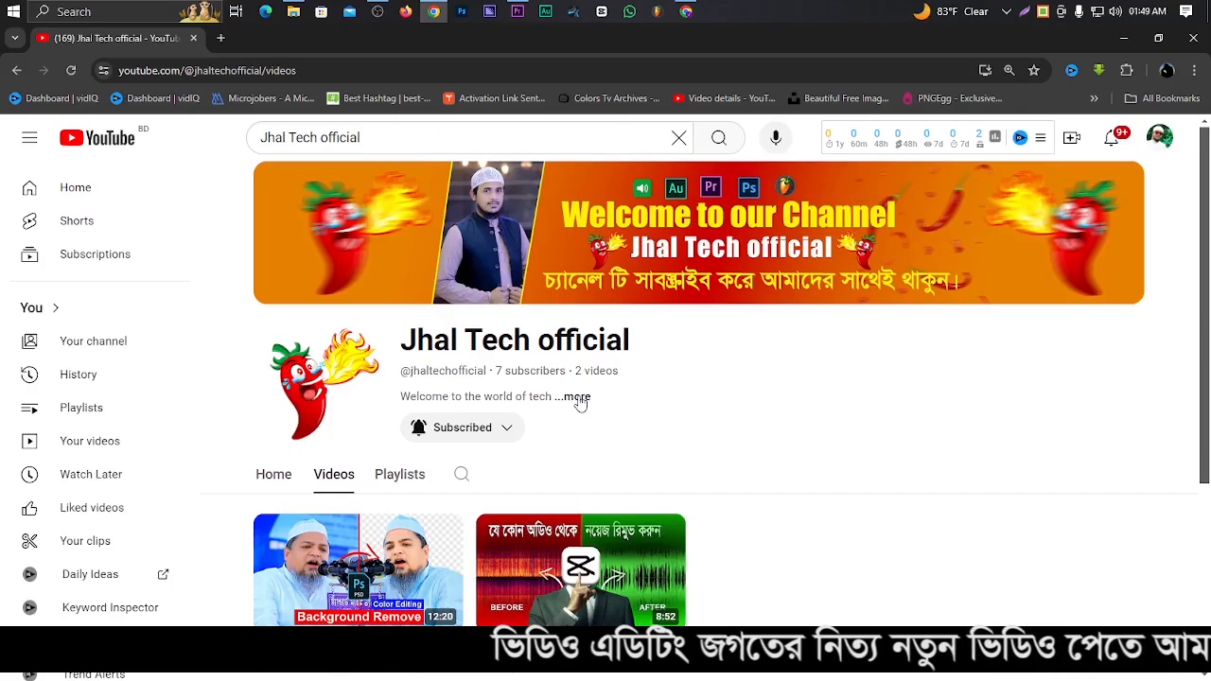
scroll(579, 402, down, 1)
scroll(577, 399, up, 1)
- Search YouTube for "hrs islamic tv" and look through the HRS Islamic Tv channel's latest videos
click(680, 137)
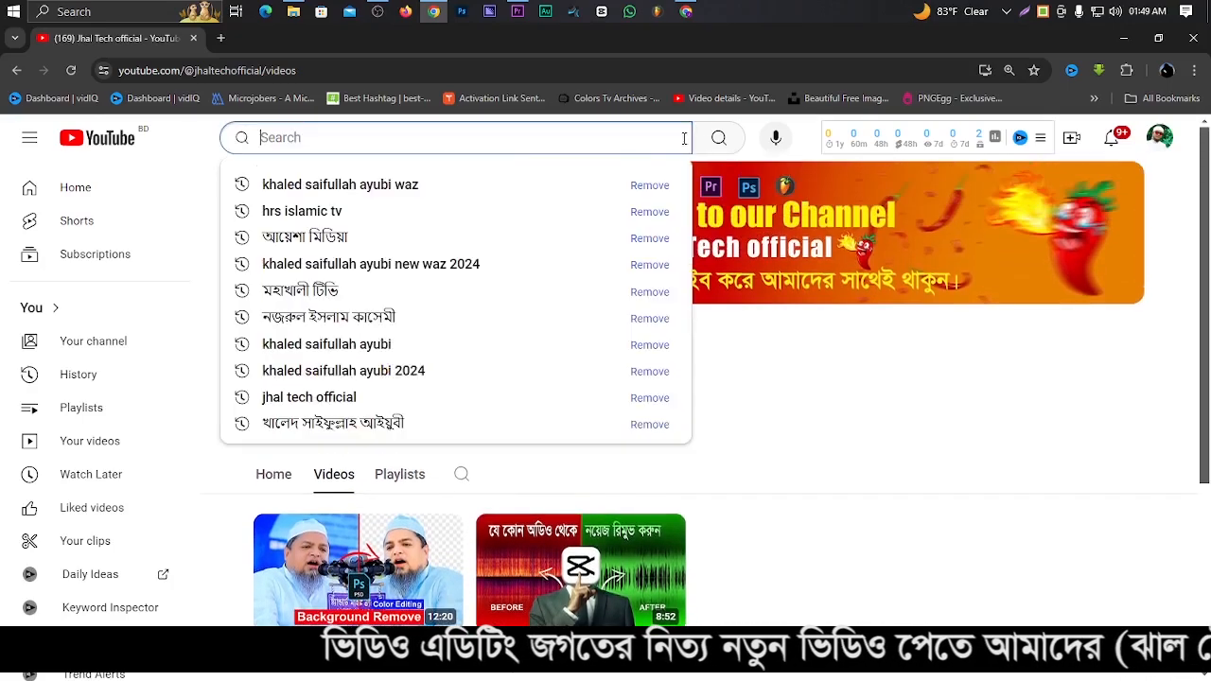
click(322, 211)
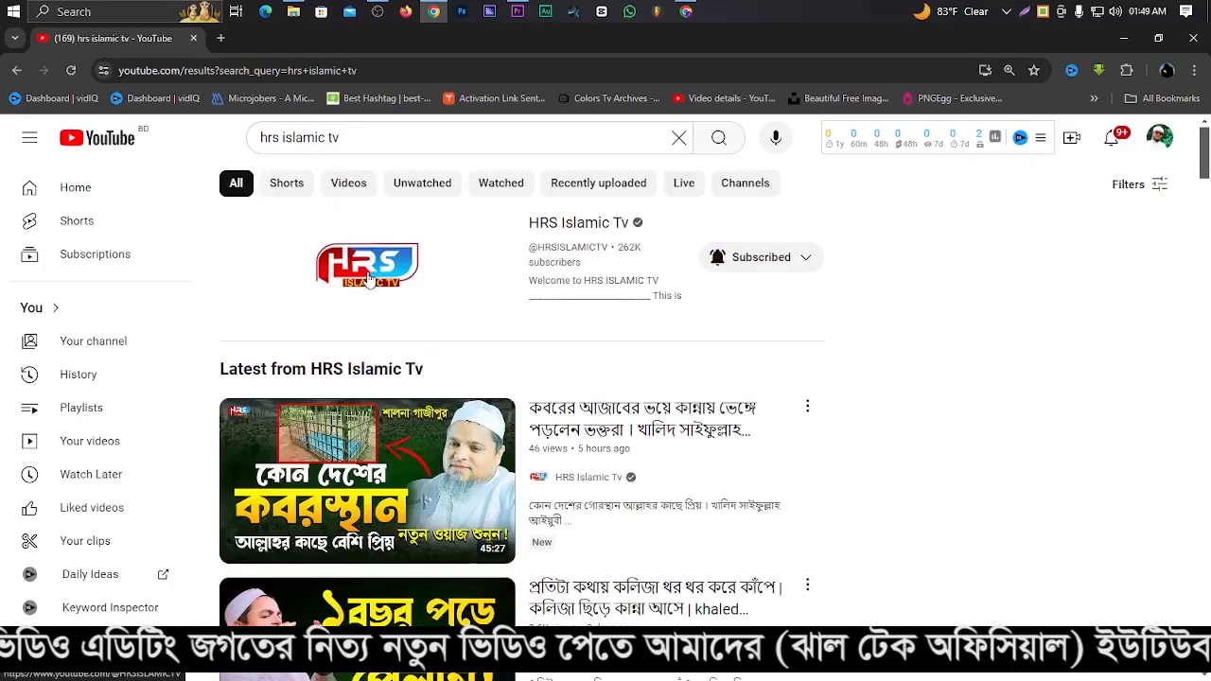
click(369, 277)
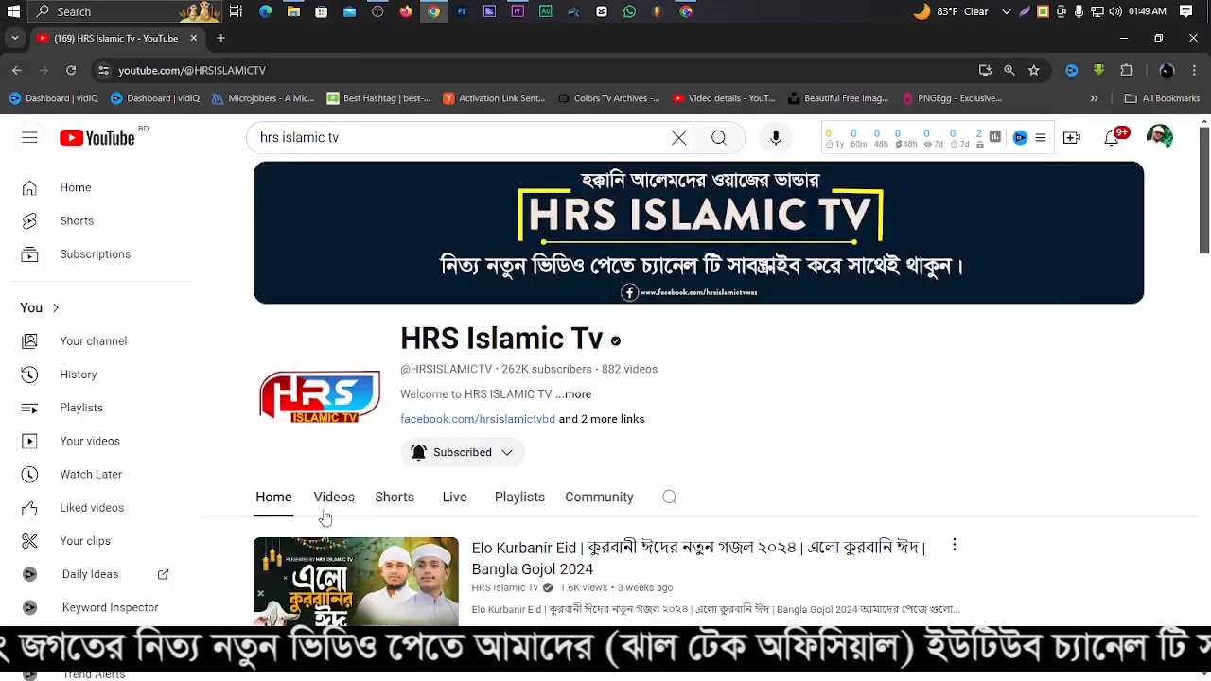
click(333, 499)
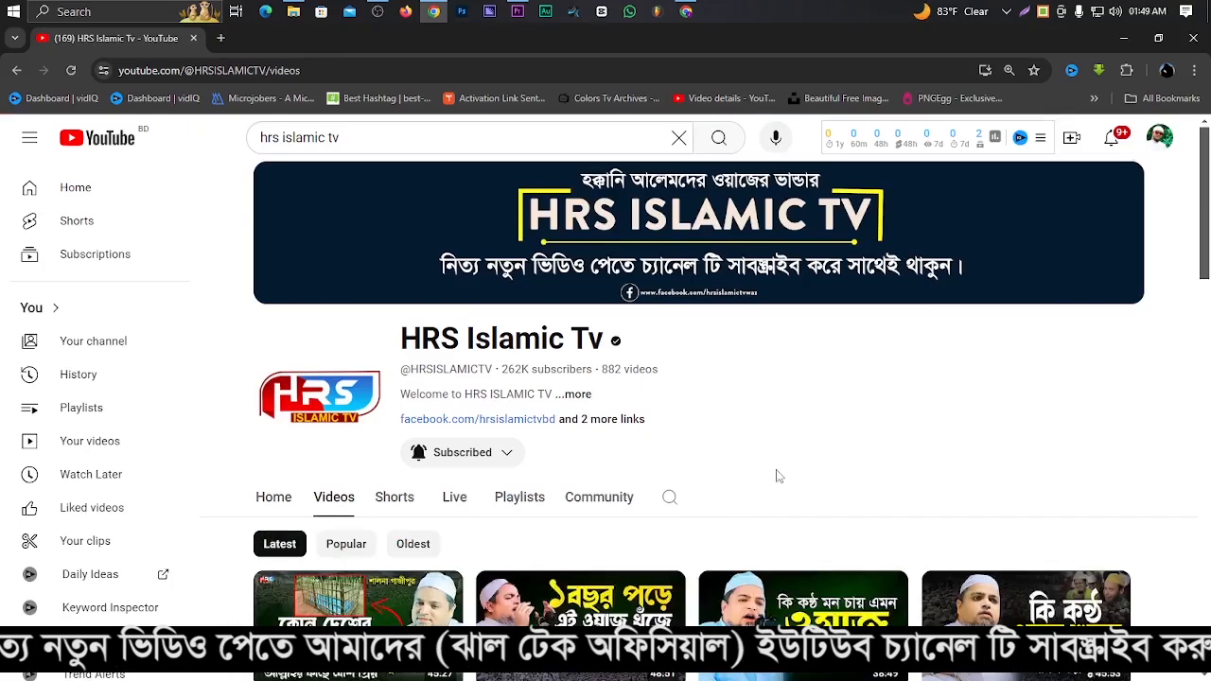
scroll(779, 475, down, 2)
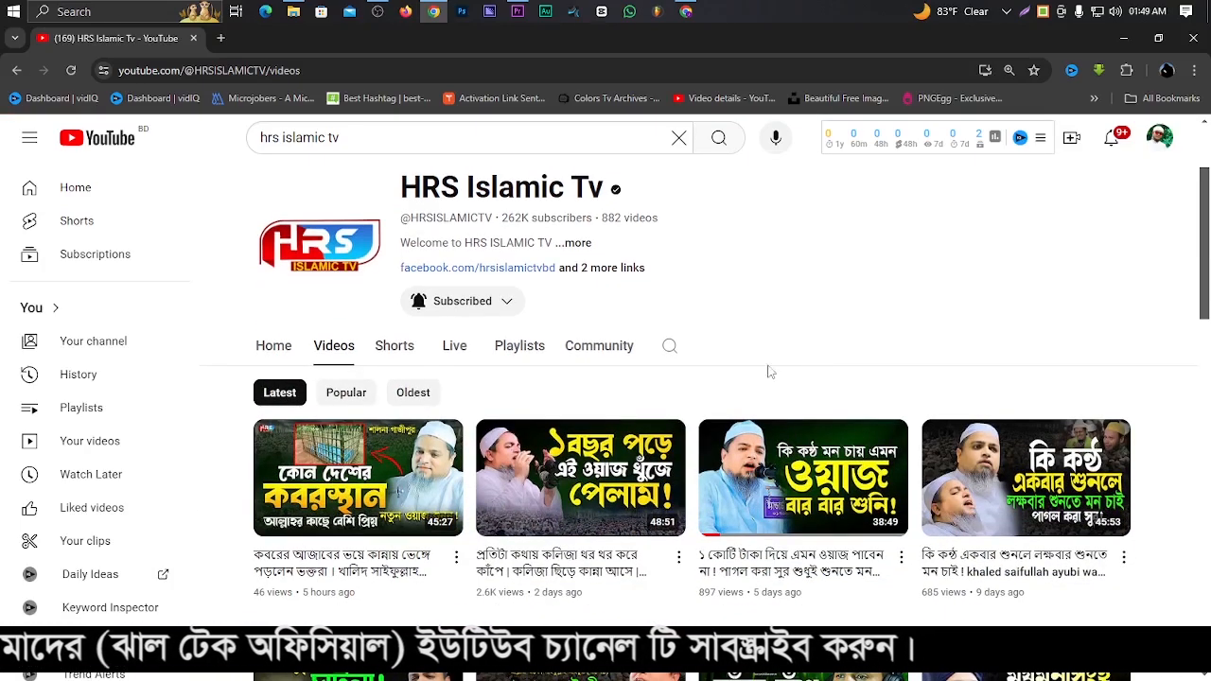
scroll(725, 366, up, 2)
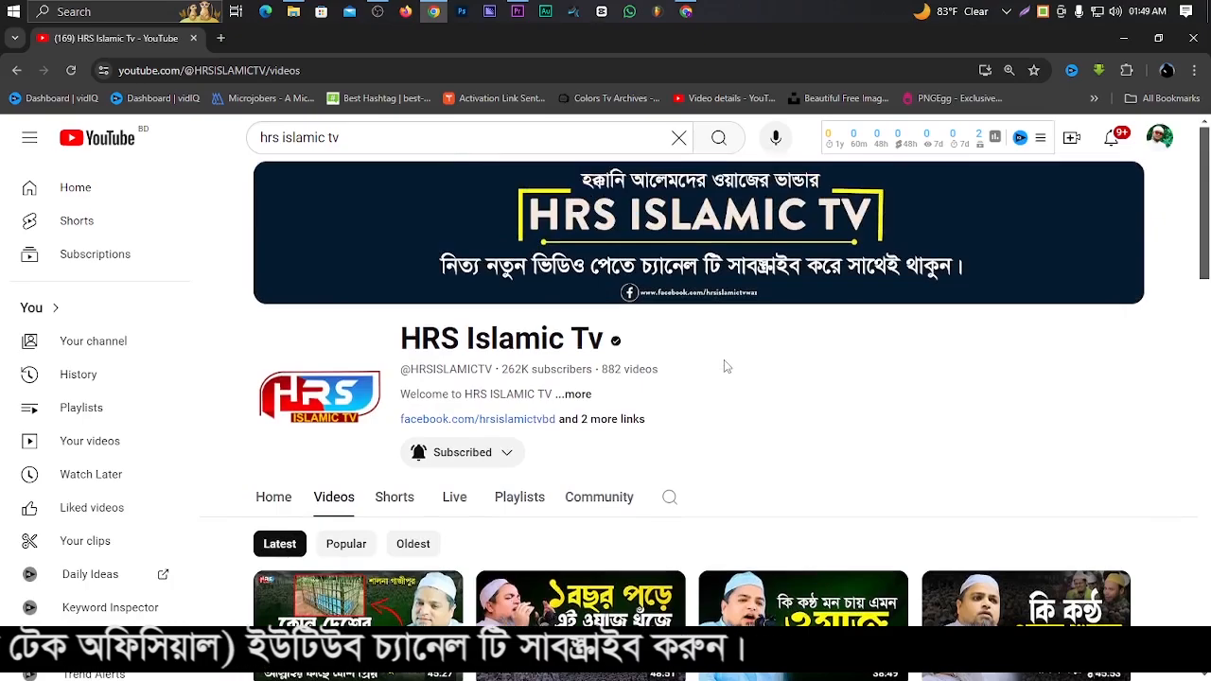
scroll(725, 366, down, 5)
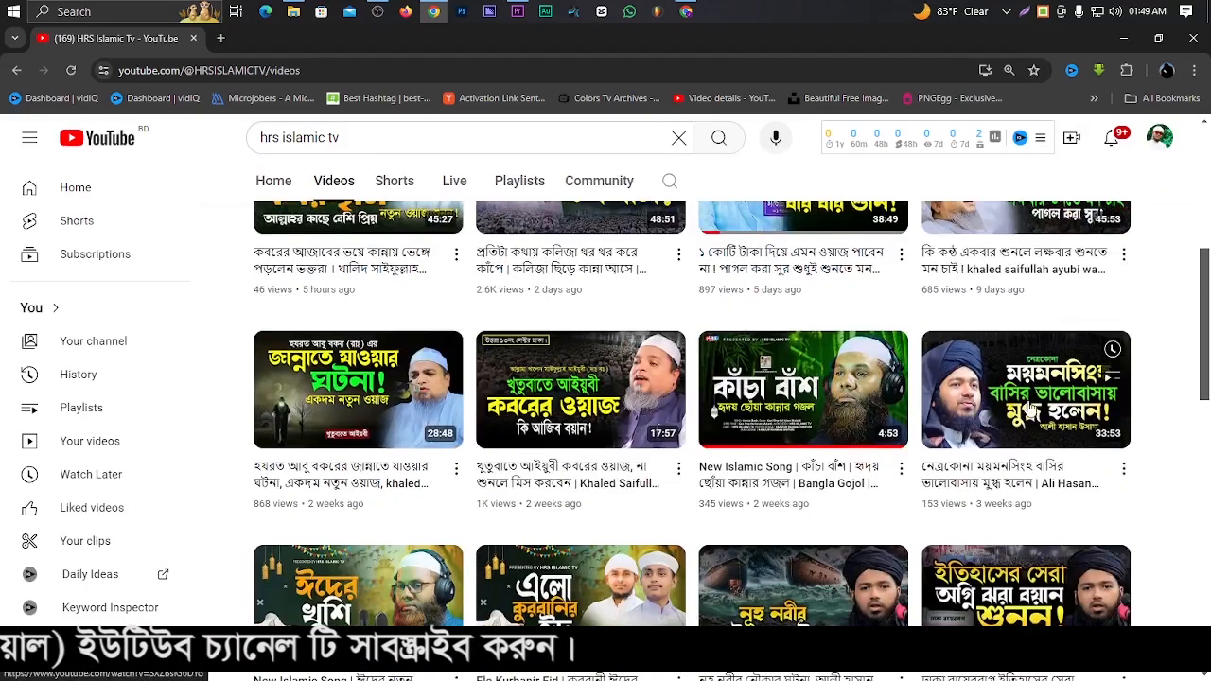
- Sort the HRS Islamic Tv videos by Popular and examine the titles and view counts of the most watched ones
scroll(483, 387, up, 2)
scroll(482, 388, up, 2)
click(346, 392)
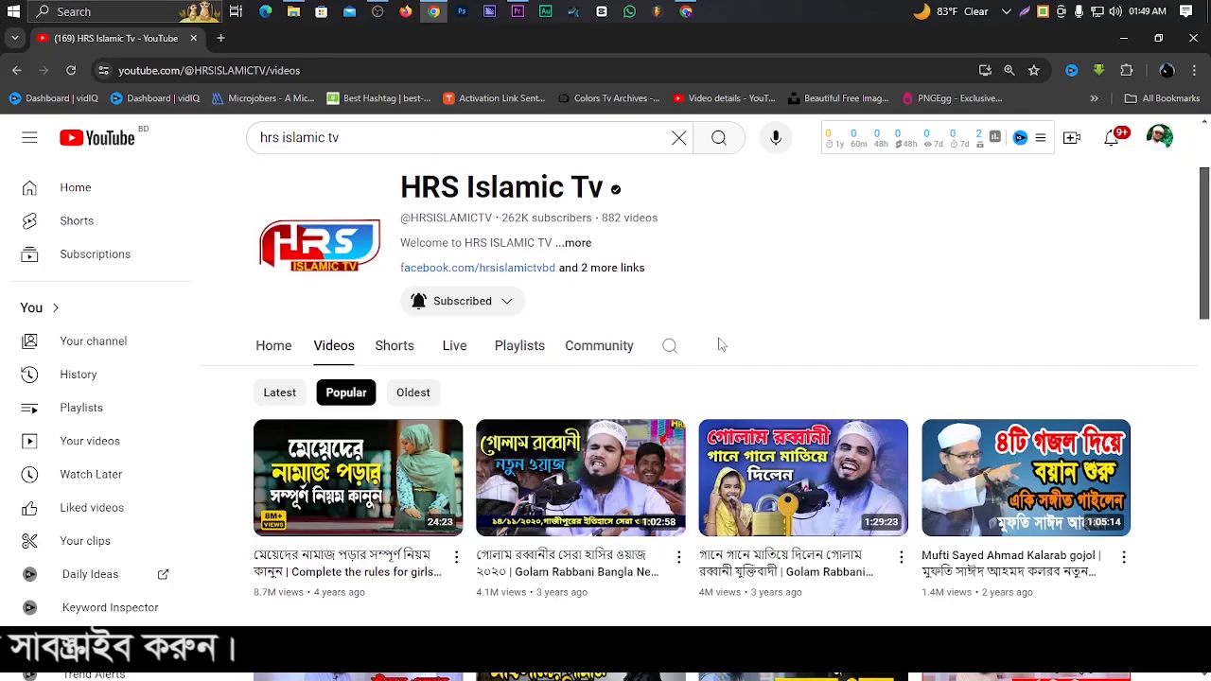
scroll(1143, 467, down, 2)
scroll(1146, 467, down, 2)
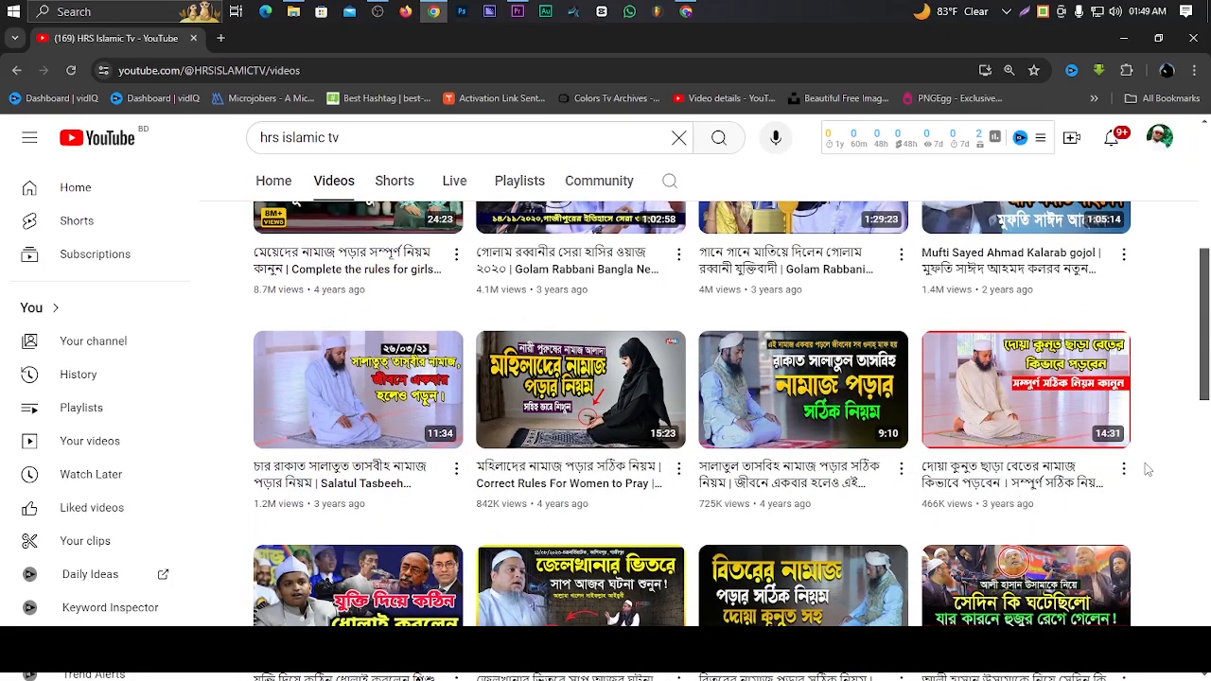
scroll(1146, 469, down, 2)
scroll(1146, 471, down, 2)
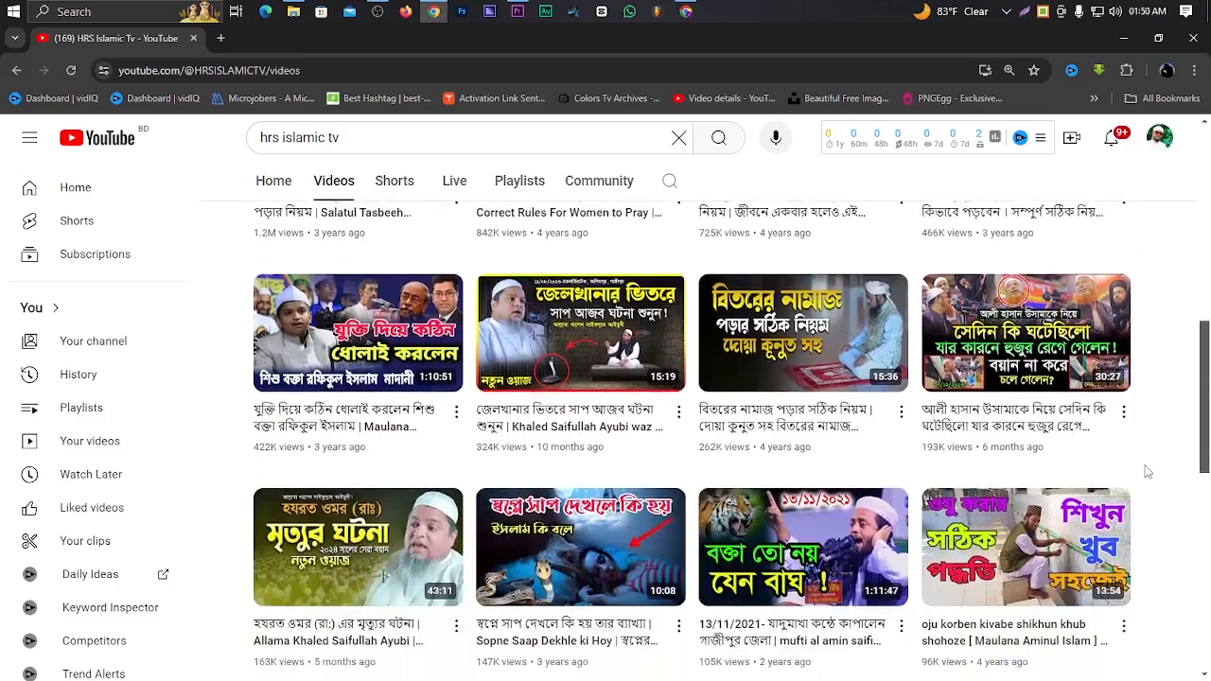
scroll(1146, 471, down, 2)
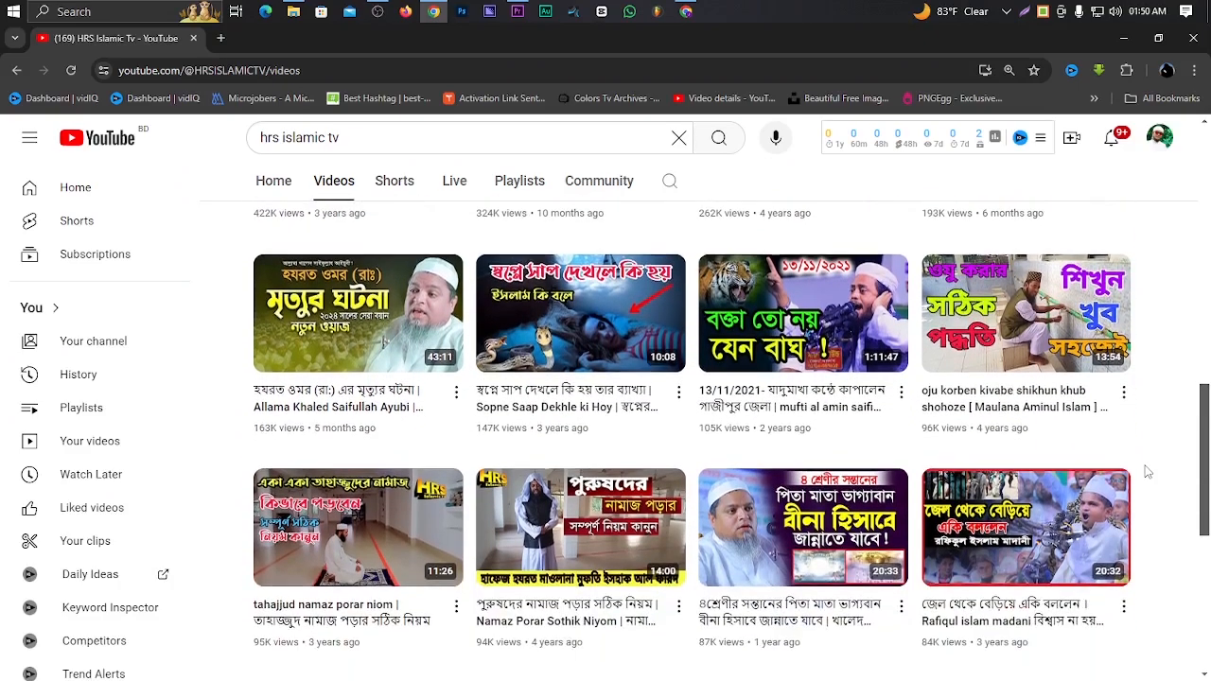
scroll(1146, 471, down, 1)
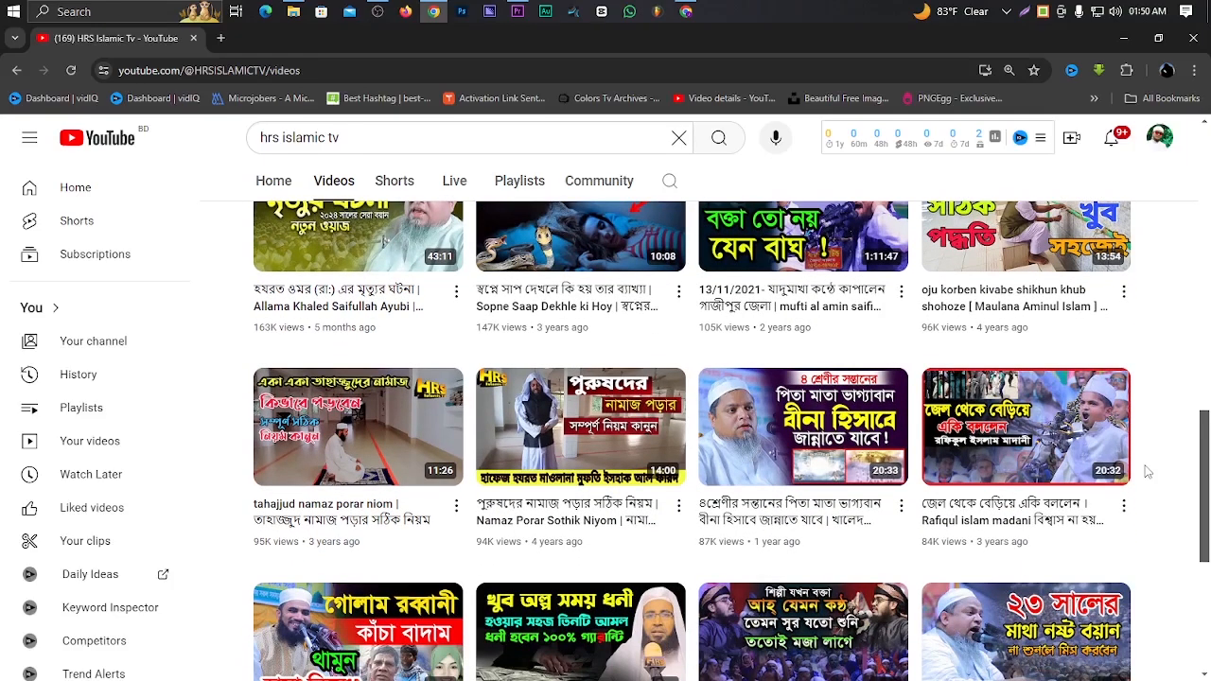
scroll(1146, 471, down, 1)
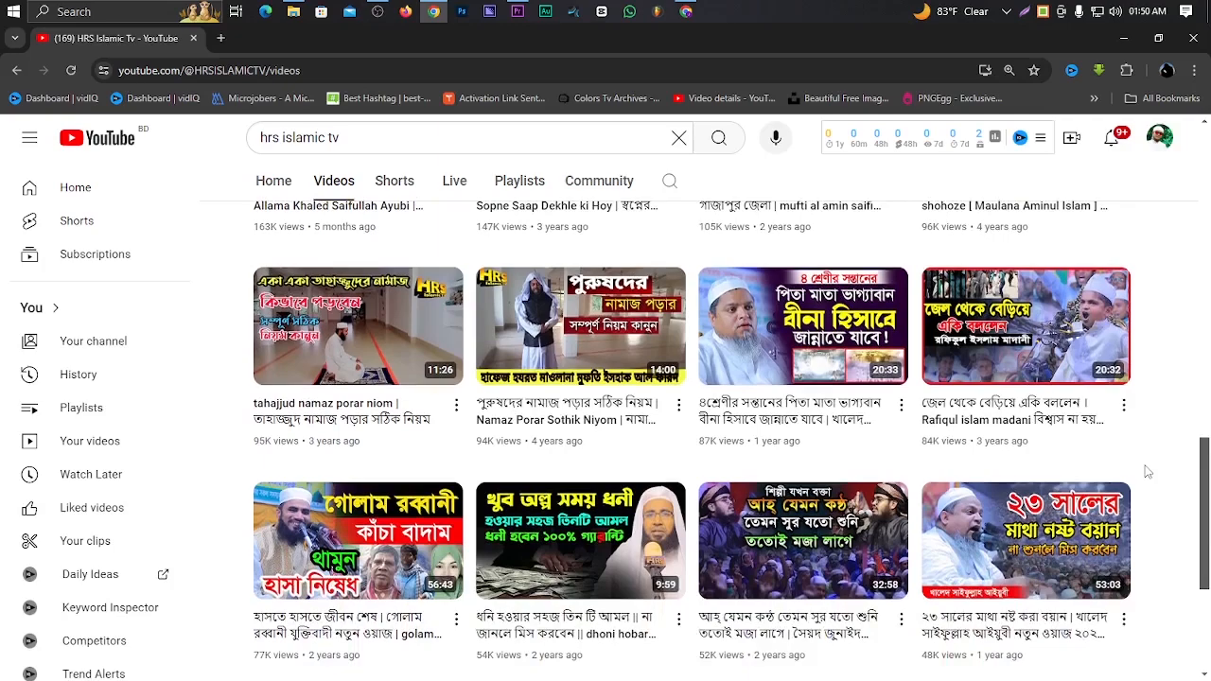
scroll(1146, 471, down, 1)
- Switch to the other browser window and review the Jhal Tech official channel's name and its videos
click(687, 12)
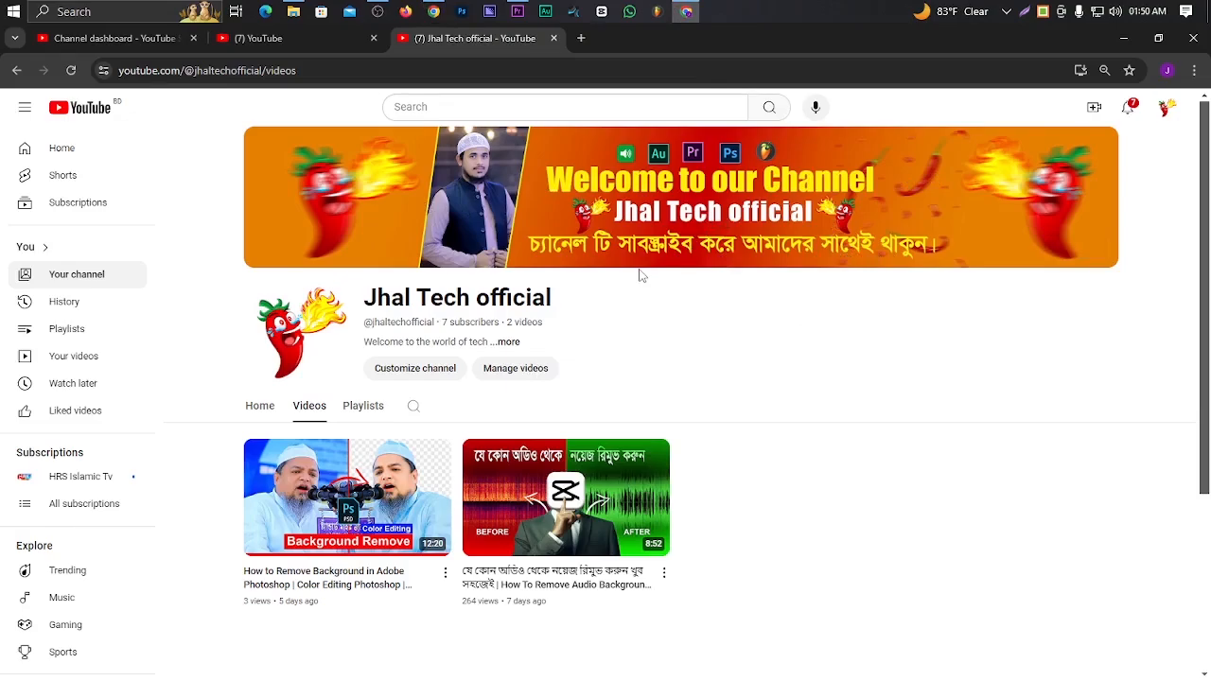
scroll(639, 284, down, 2)
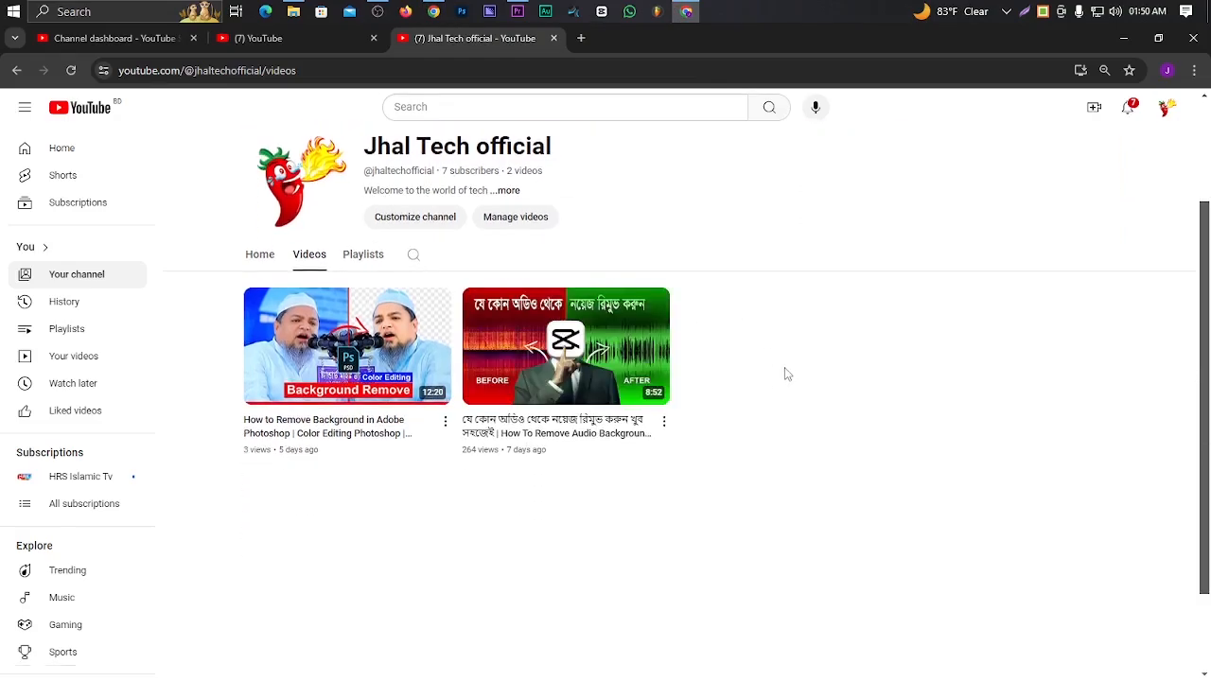
scroll(803, 413, up, 2)
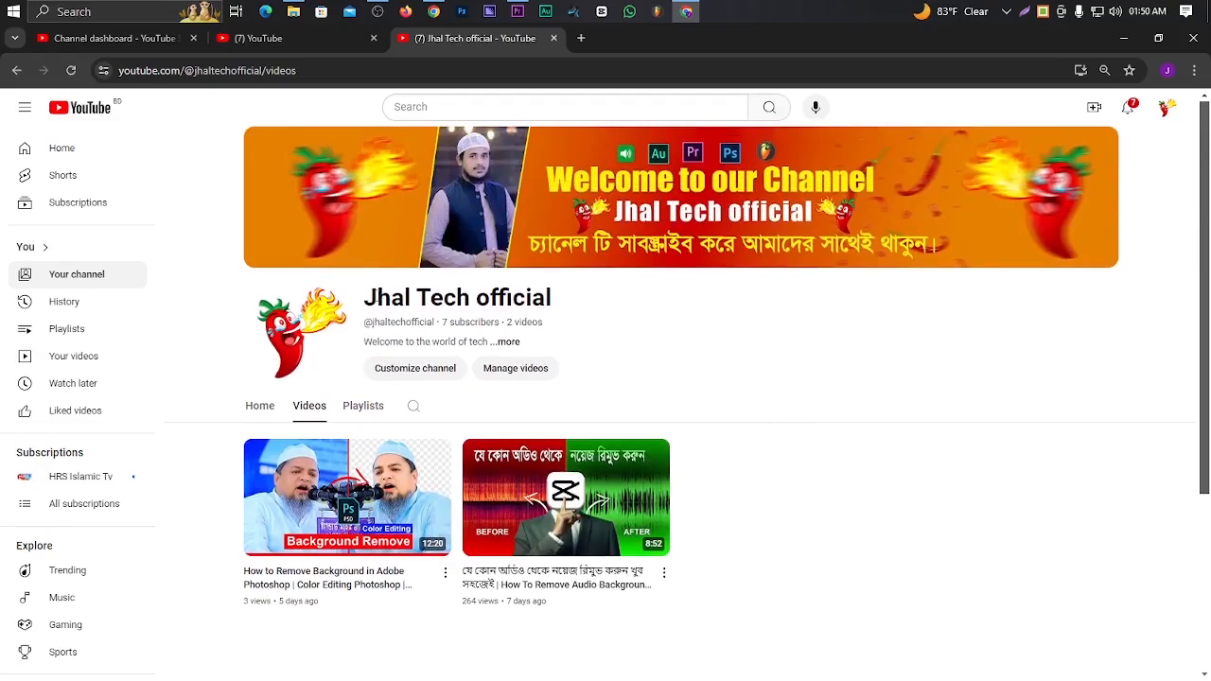
drag(365, 295, 591, 309)
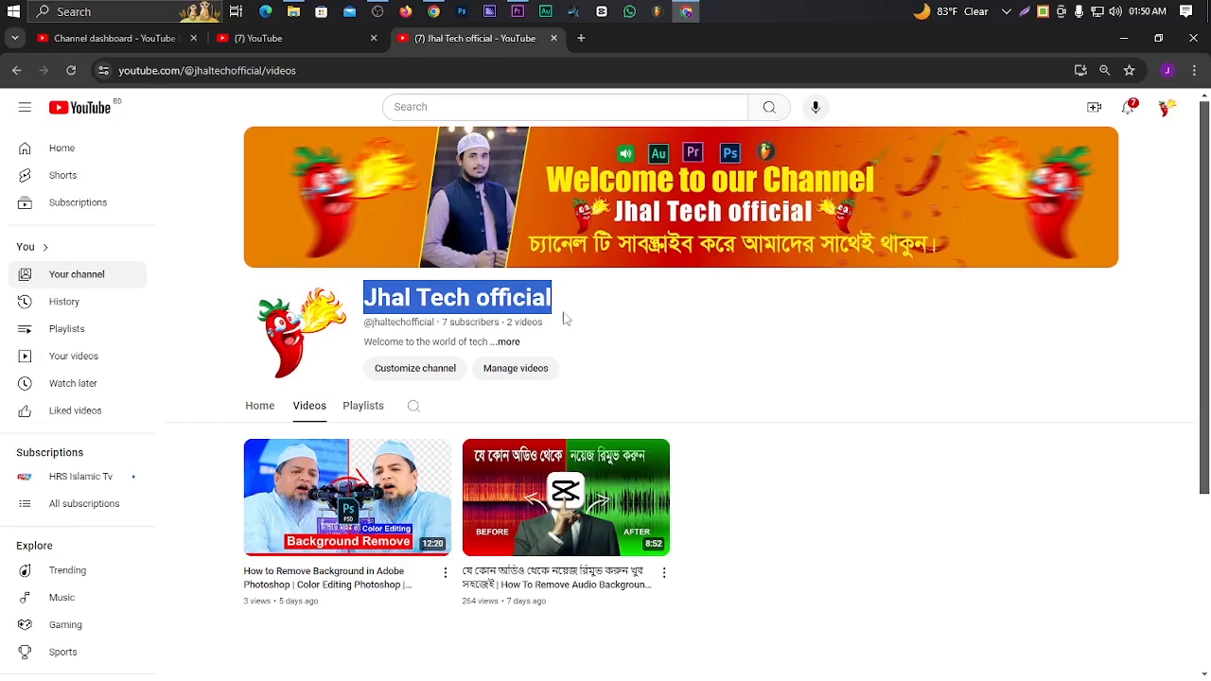
click(520, 310)
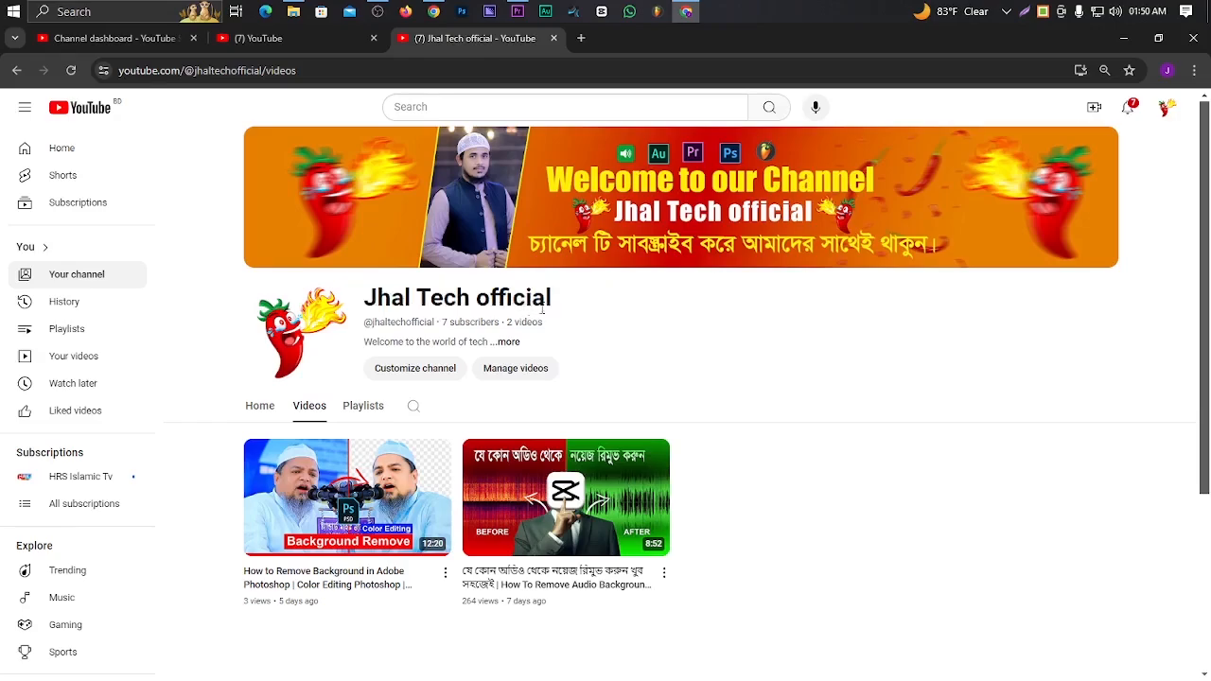
scroll(619, 326, down, 2)
scroll(619, 329, up, 2)
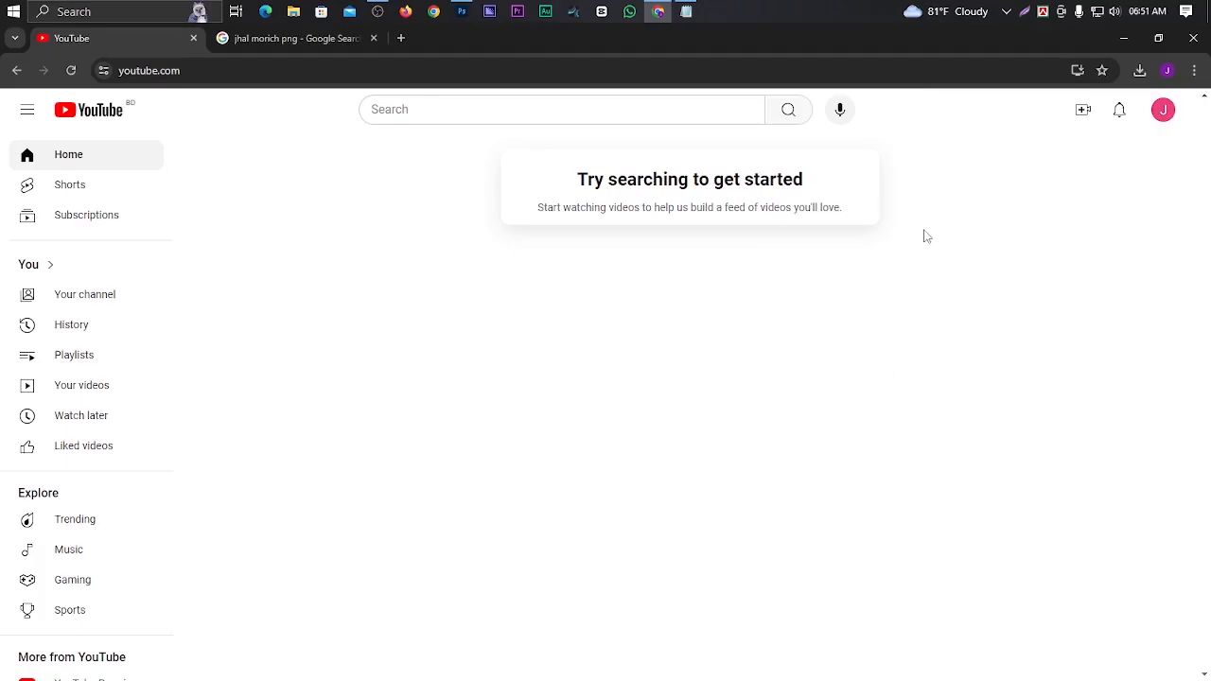
- Check which YouTube channels exist under the signed-in account in the account switcher
click(1162, 112)
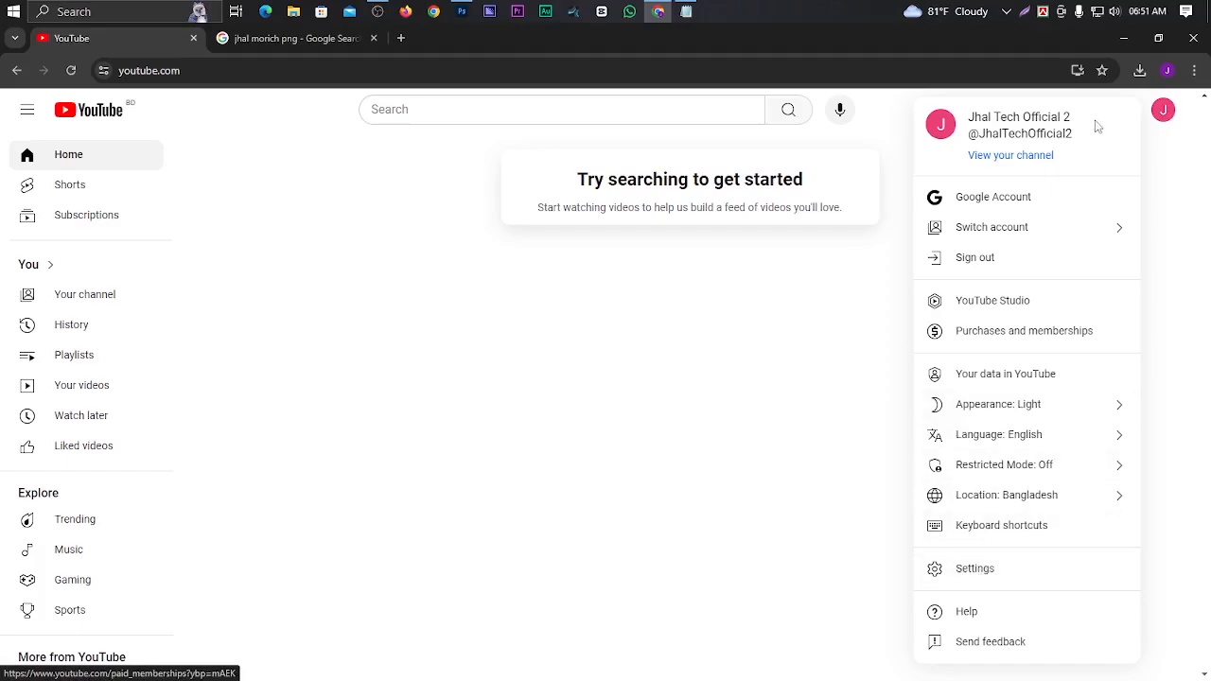
click(775, 351)
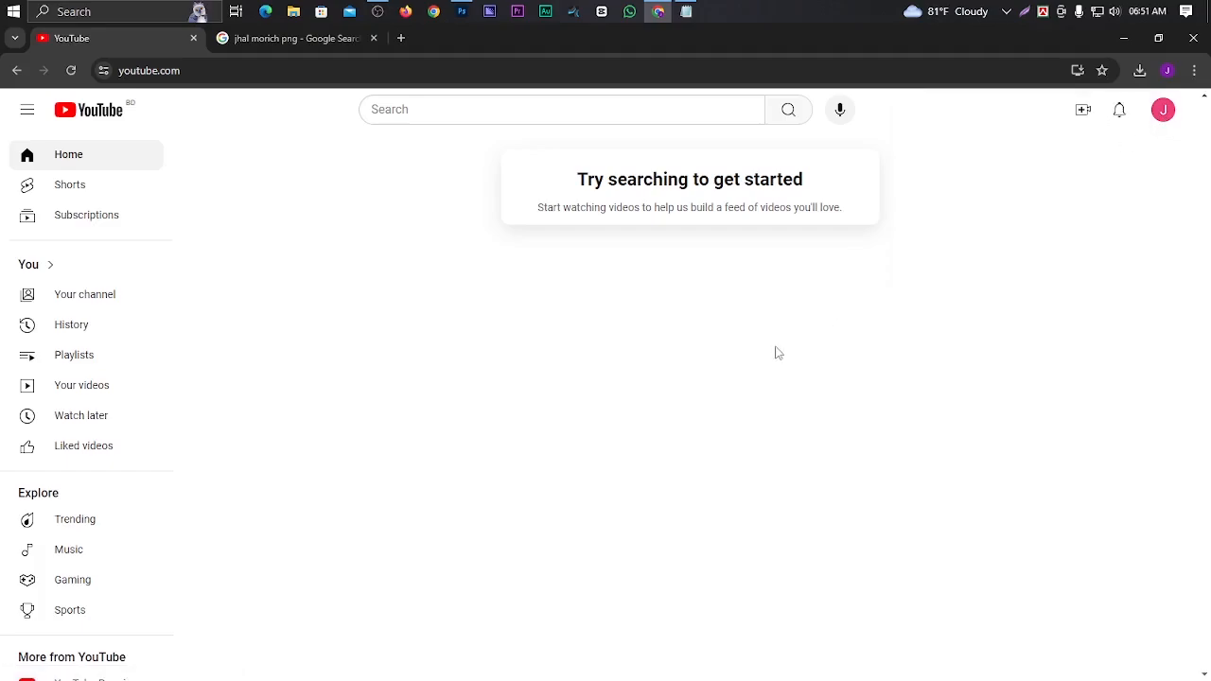
click(1163, 111)
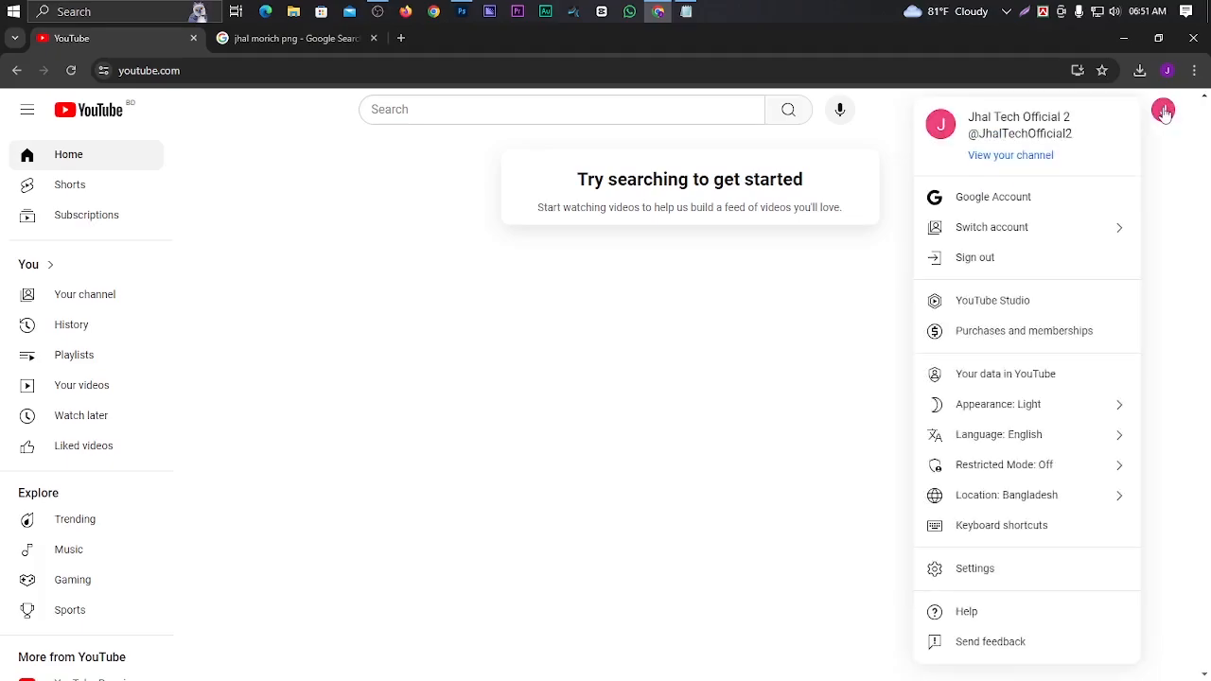
click(1123, 237)
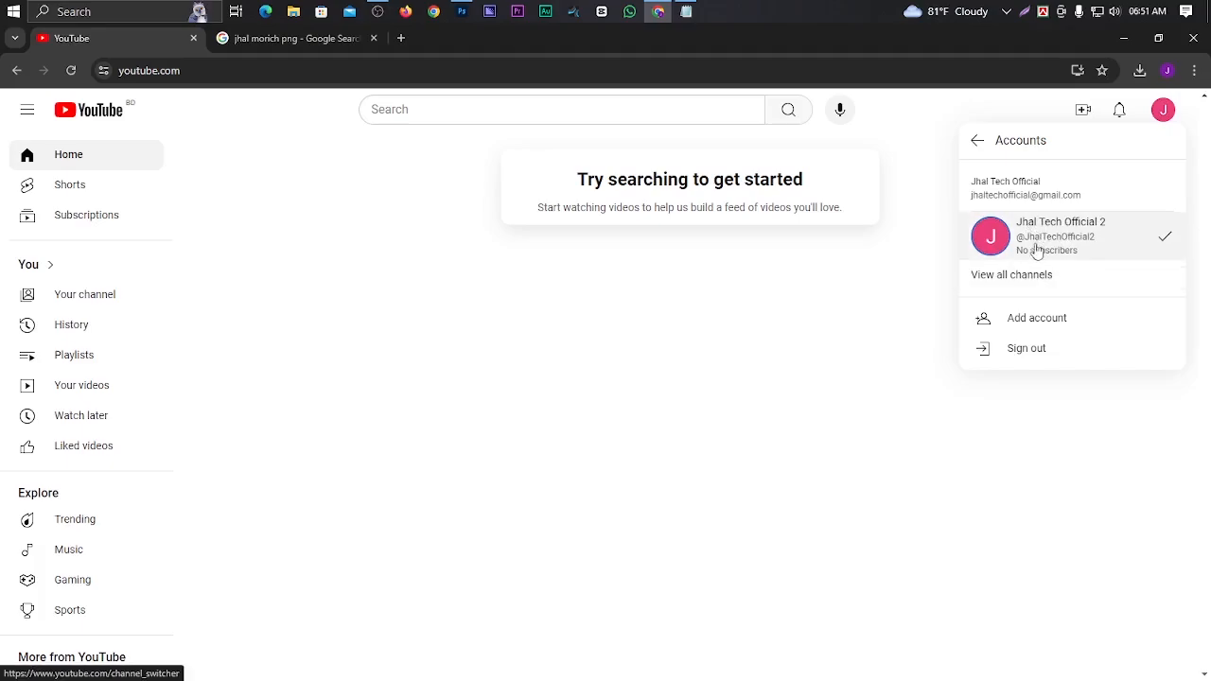
- Open the YouTube account settings and start creating a new channel
click(976, 142)
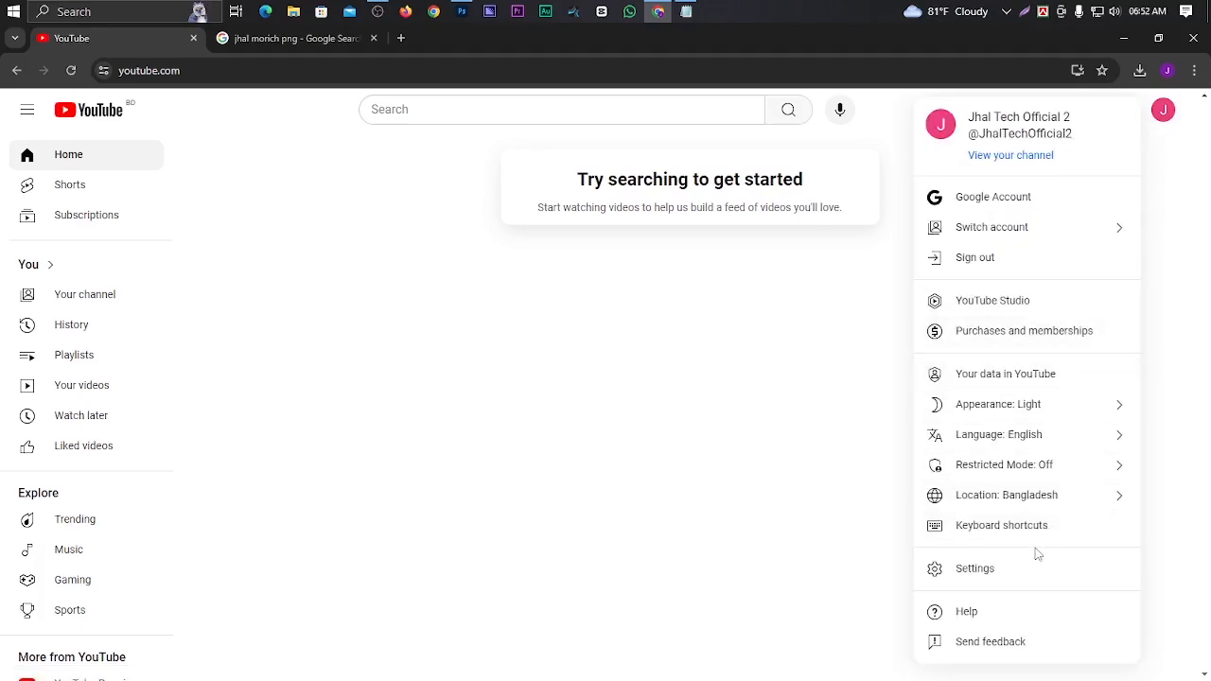
click(997, 568)
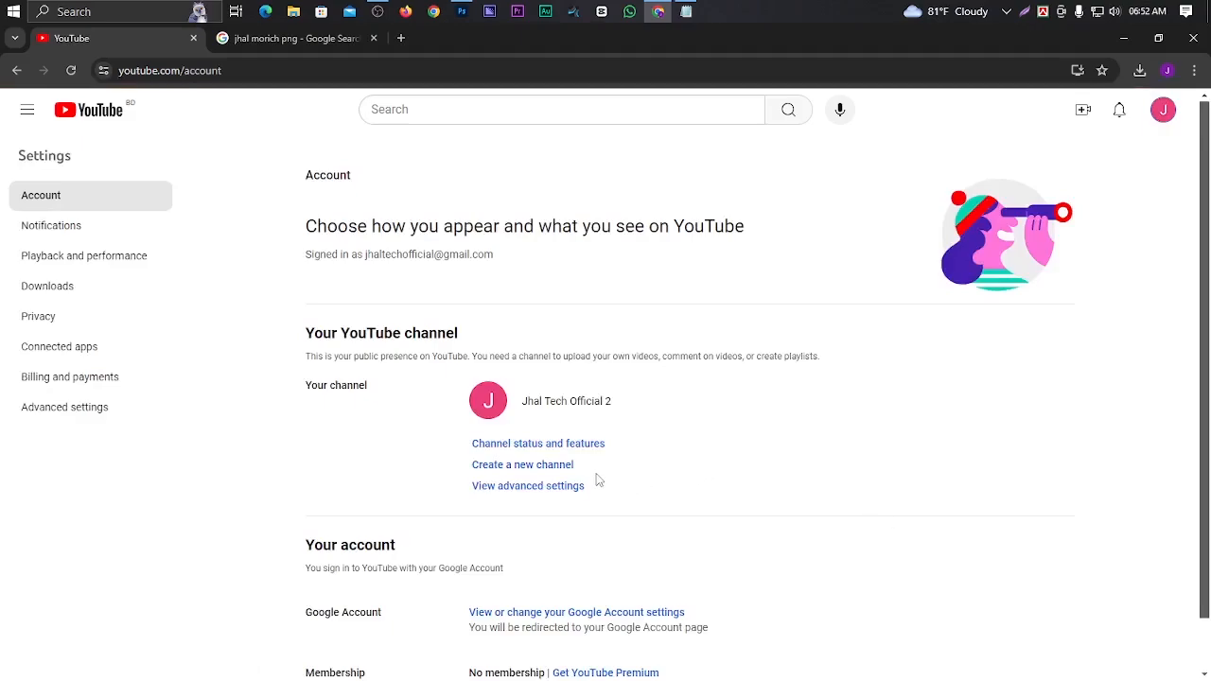
scroll(507, 476, down, 1)
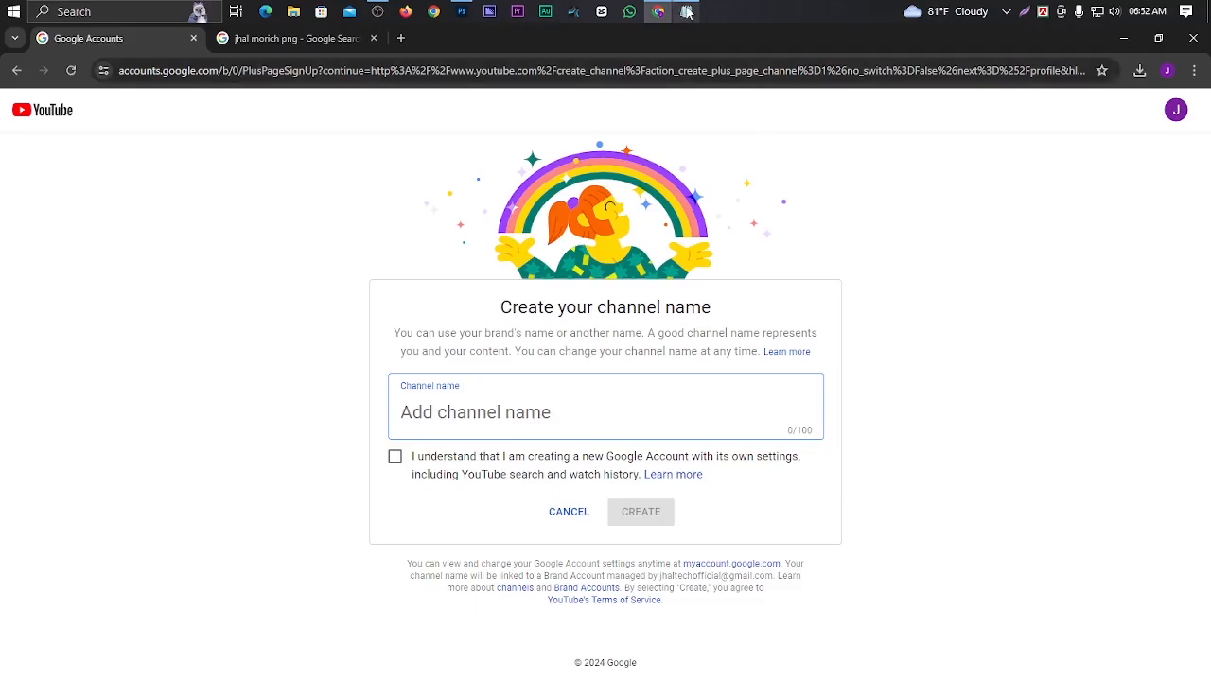
- Copy the channel name "Jhal Tech official" from the first line of the Notepad notes and return to the channel creation form
key(alt+Tab)
click(517, 216)
drag(516, 216, 370, 223)
click(515, 218)
drag(516, 218, 388, 214)
key(ctrl+c)
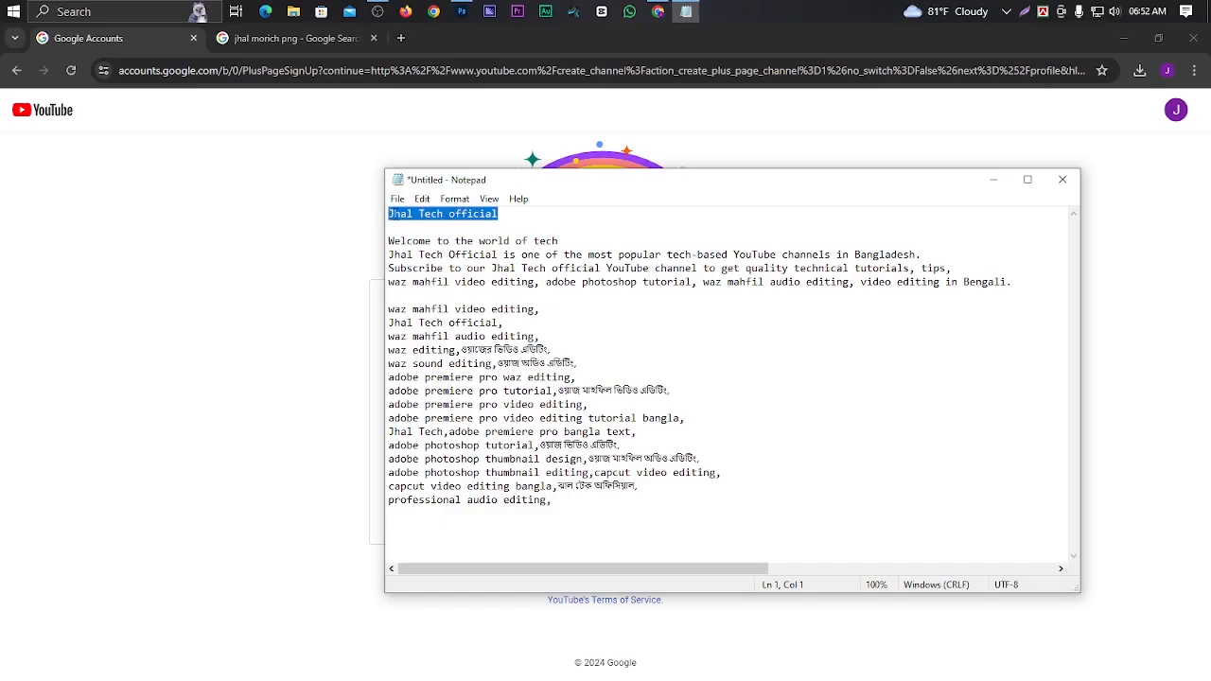
click(992, 178)
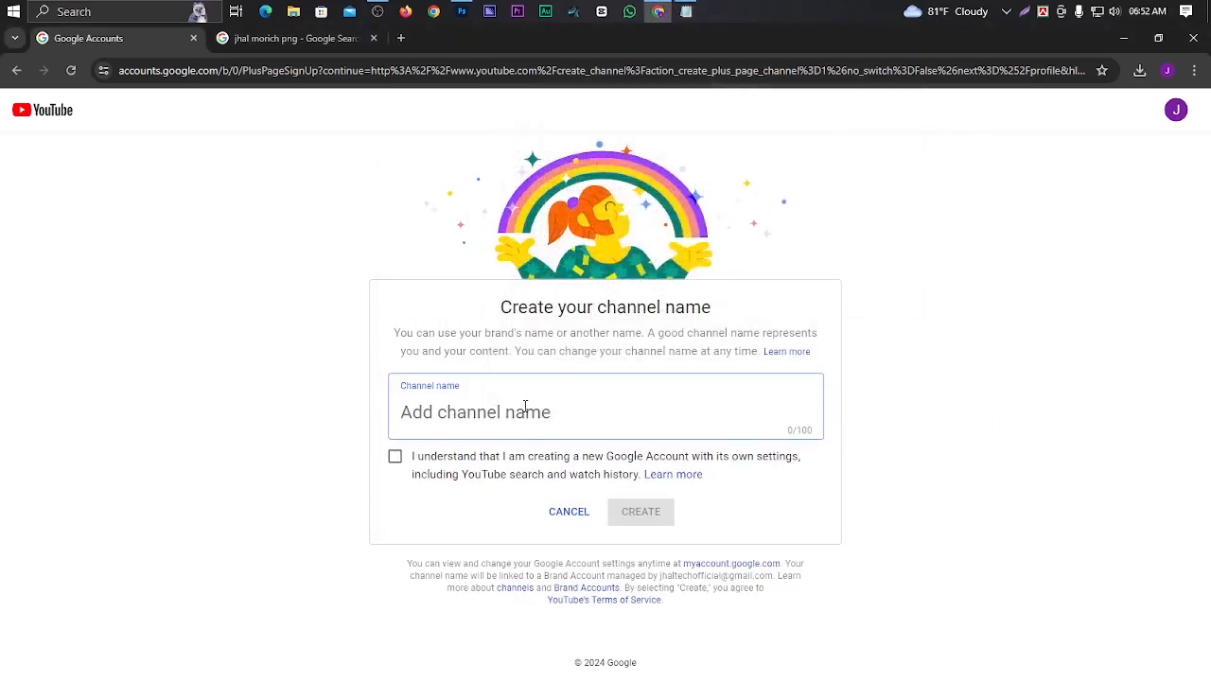
- Name the new channel "Jhal Tech official", accept the new Google Account acknowledgement and create the channel
key(ctrl+v)
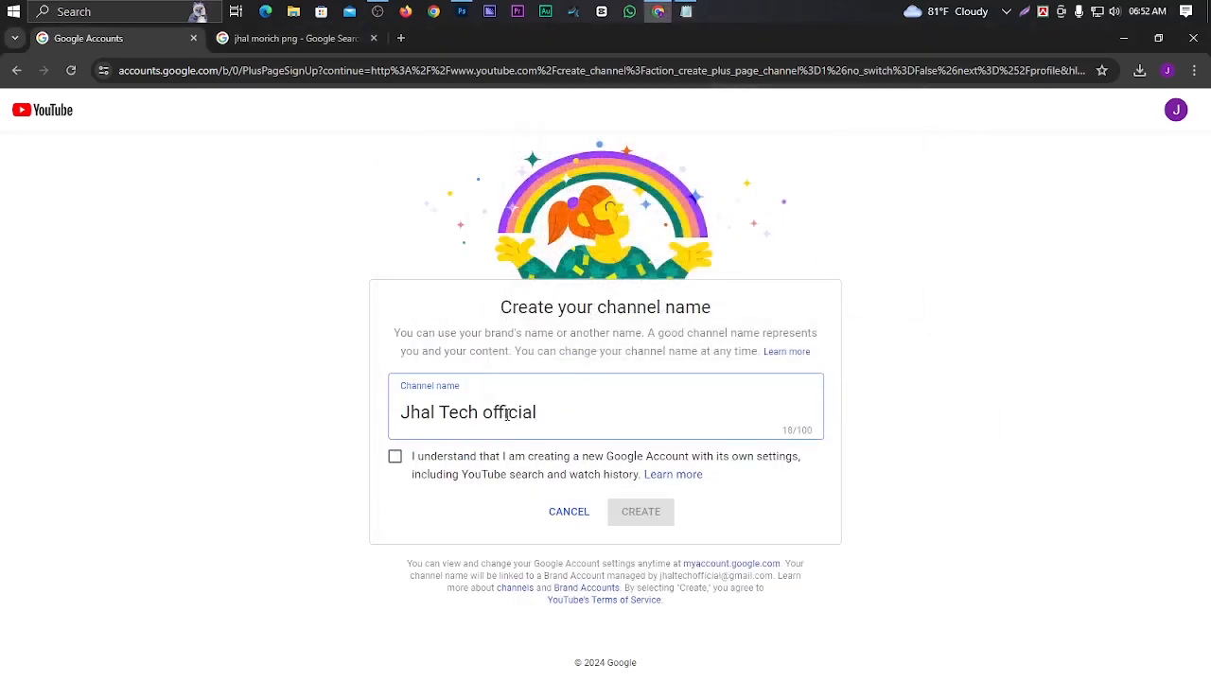
click(395, 458)
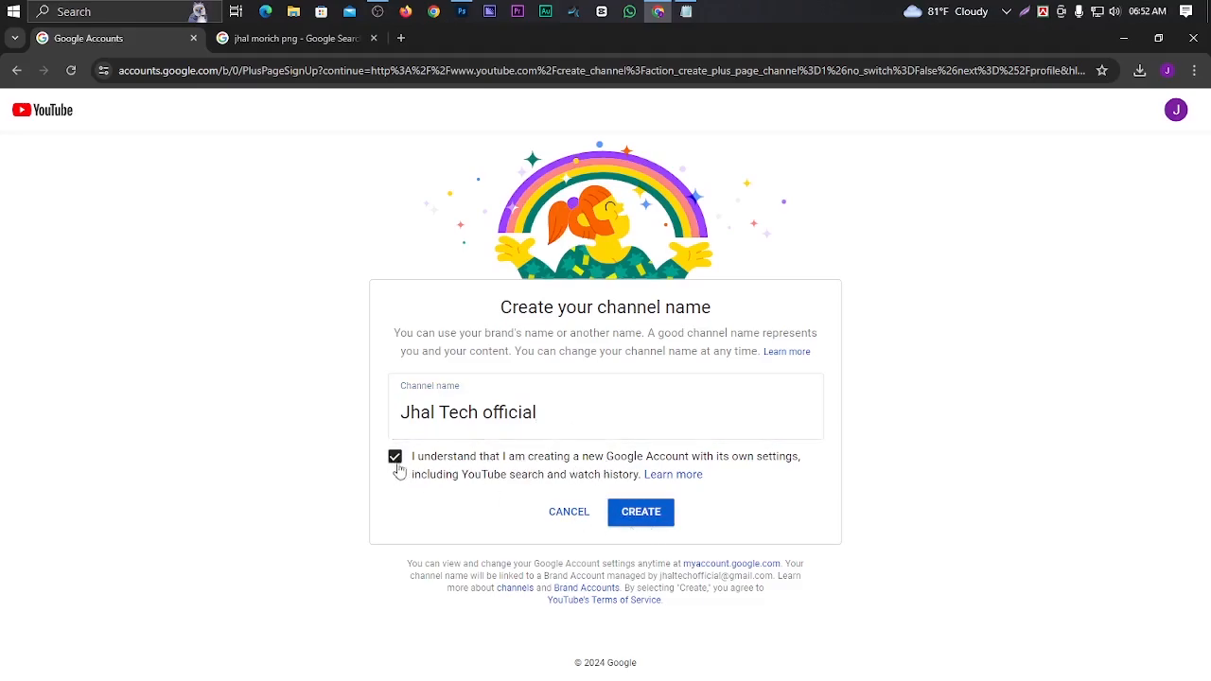
click(641, 520)
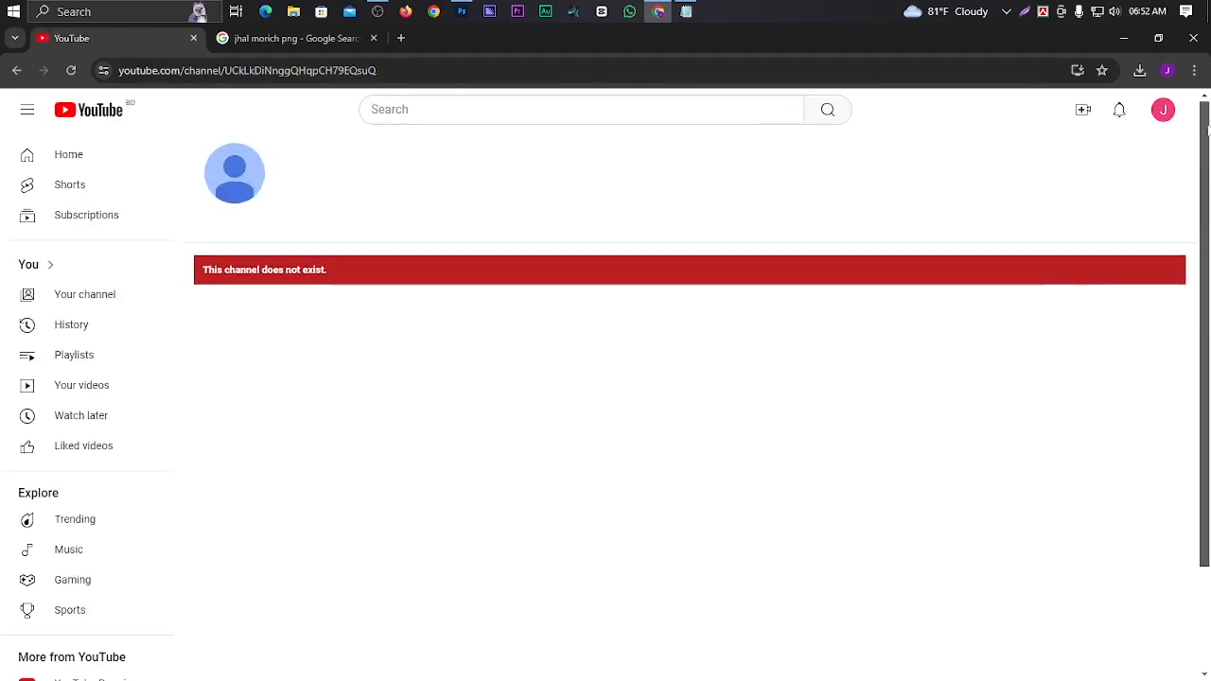
- Switch from Jhal Tech Official 2 to the new Jhal Tech official channel in the account switcher
click(1164, 111)
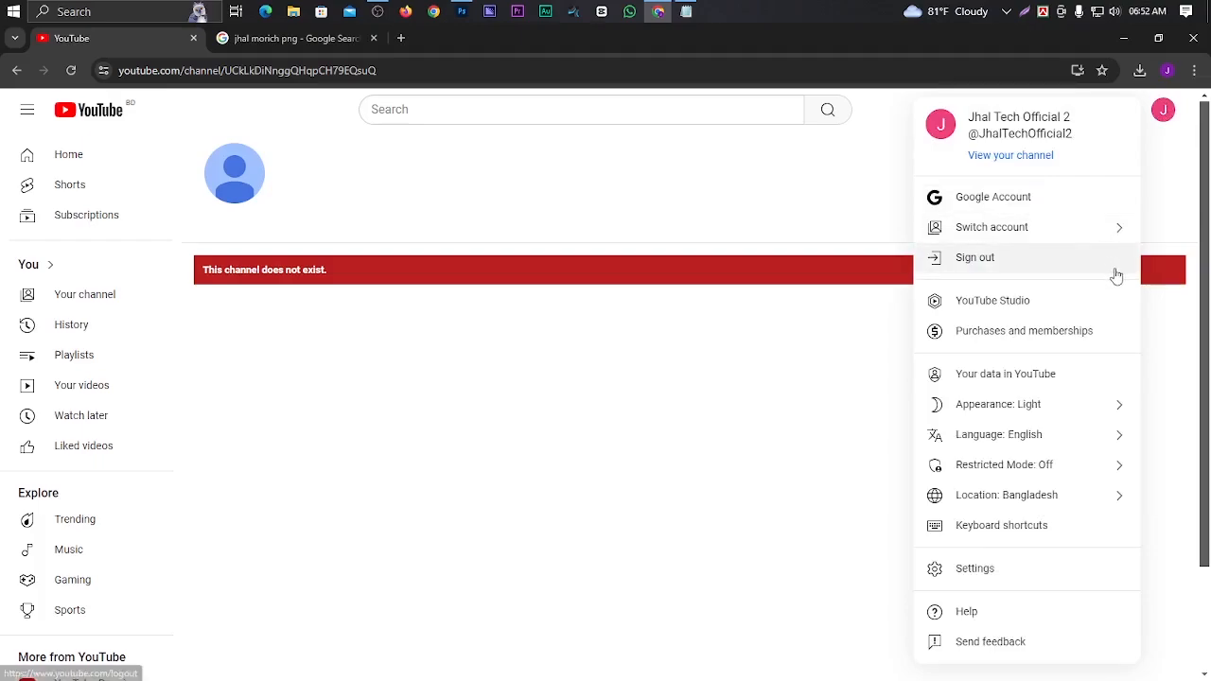
click(1121, 234)
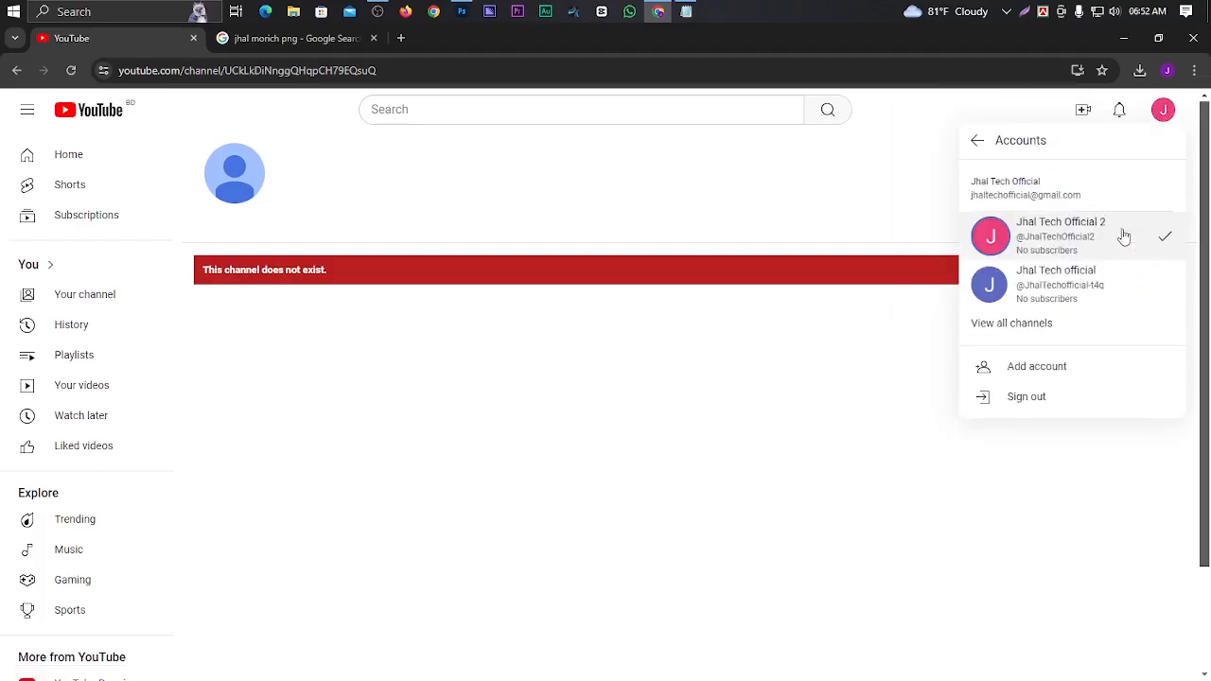
click(1048, 290)
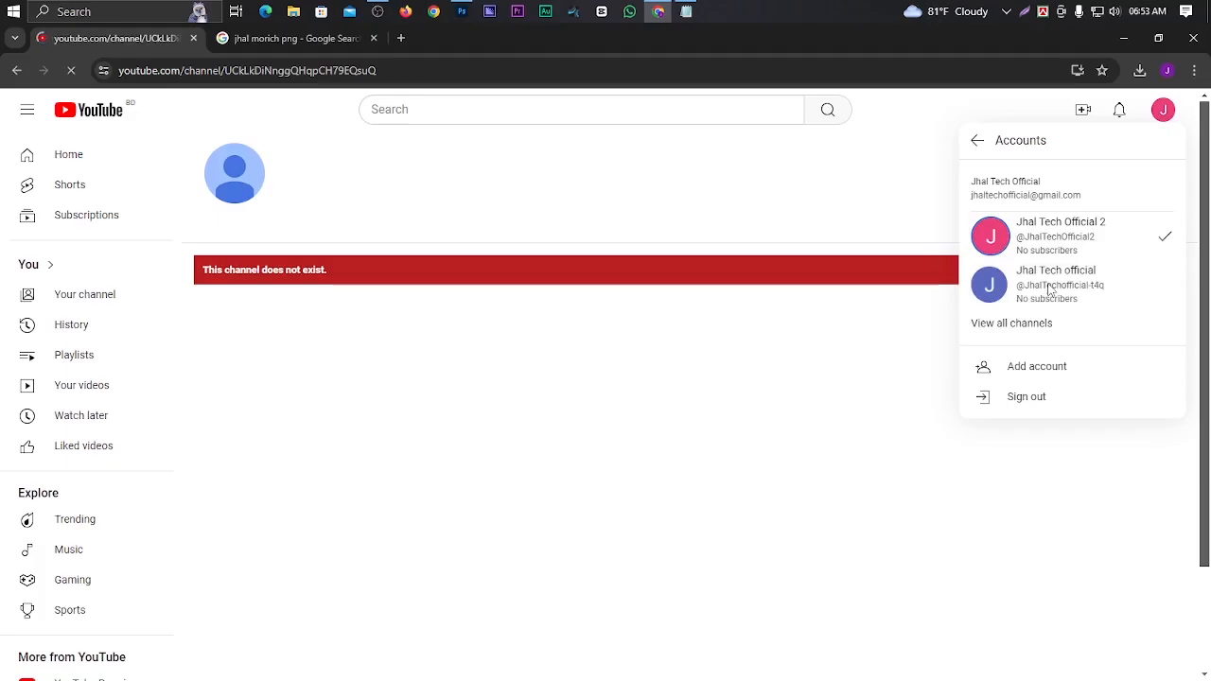
- Open the list of all channels from the account settings, switch to Jhal Tech official and view its channel page
click(1163, 112)
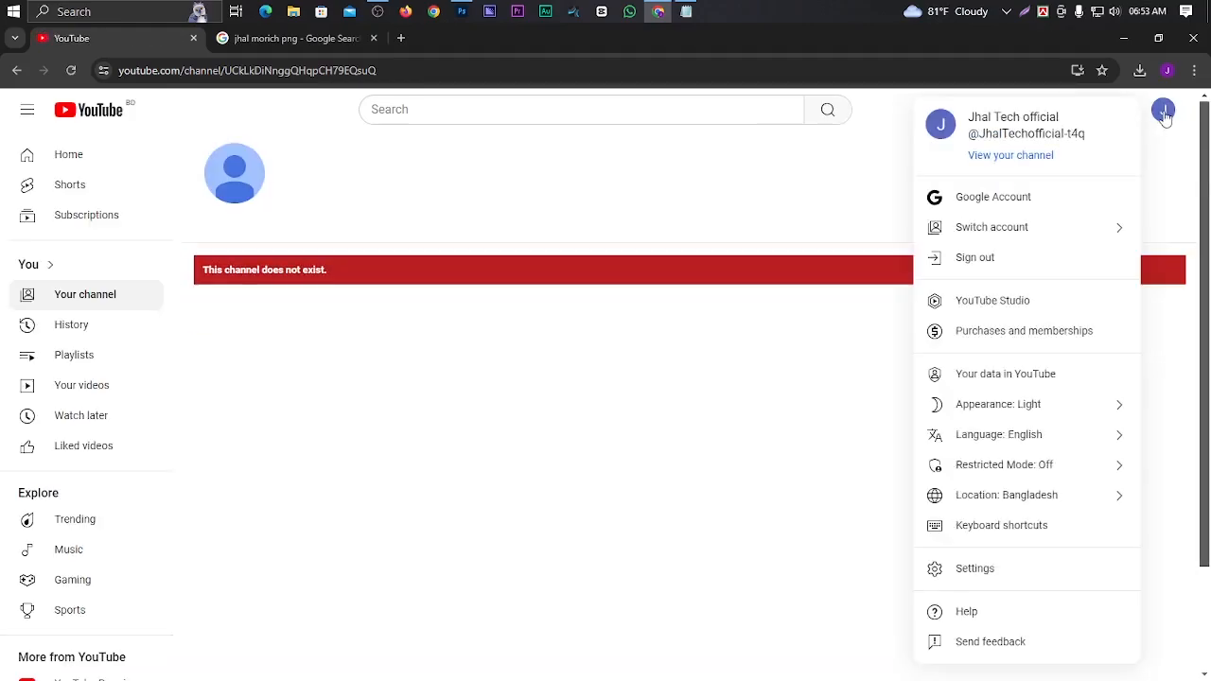
click(974, 568)
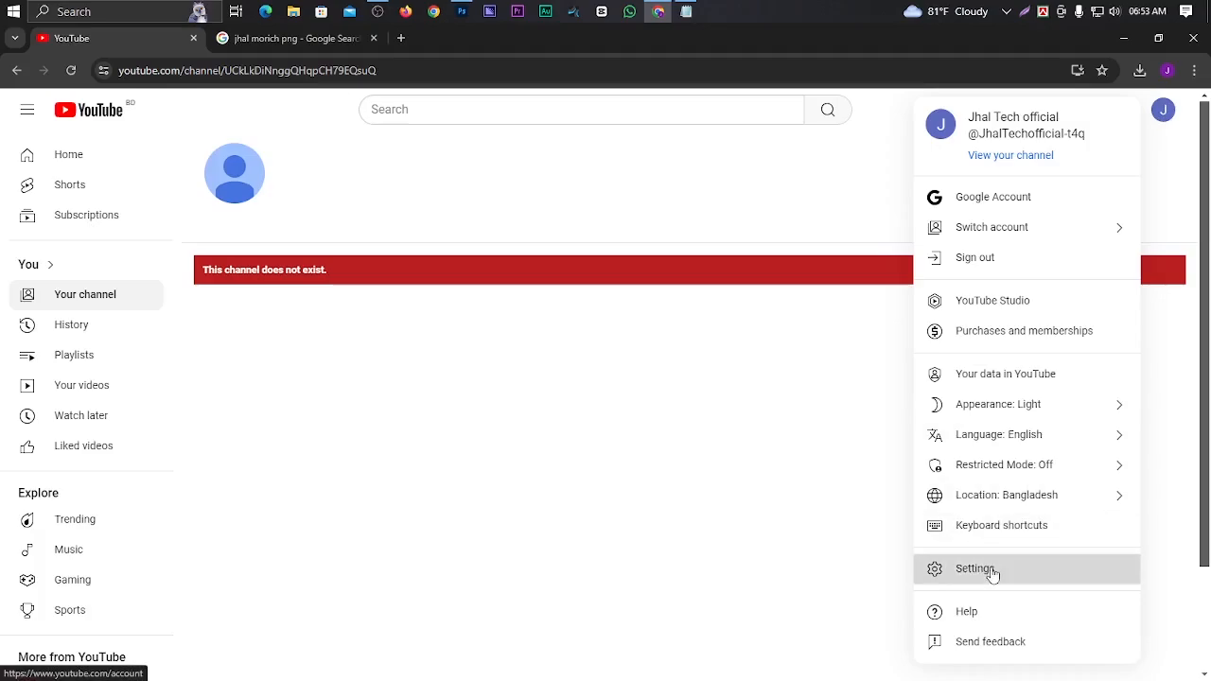
scroll(643, 418, down, 2)
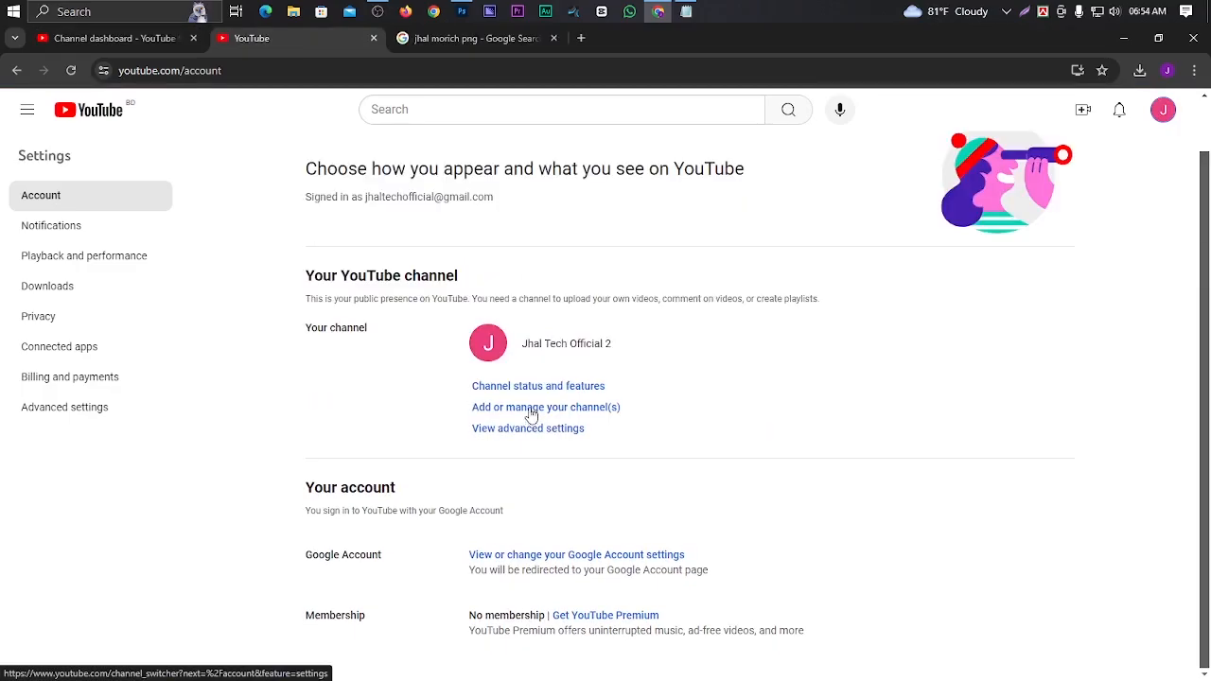
click(531, 413)
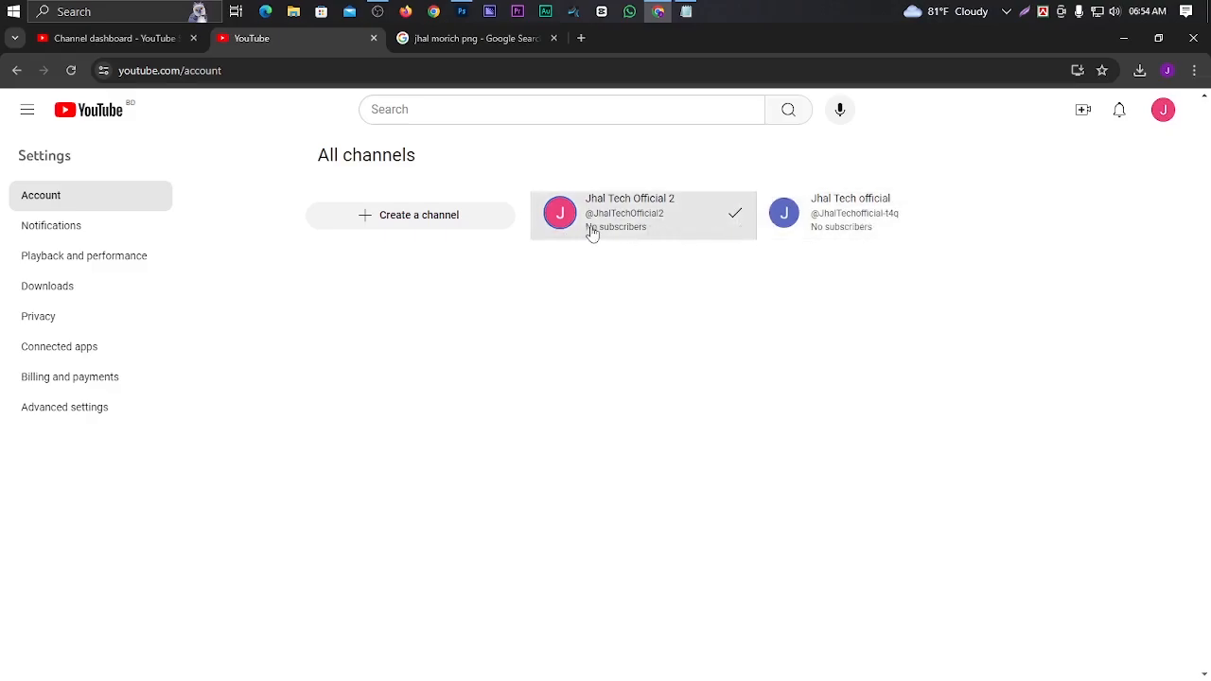
click(879, 222)
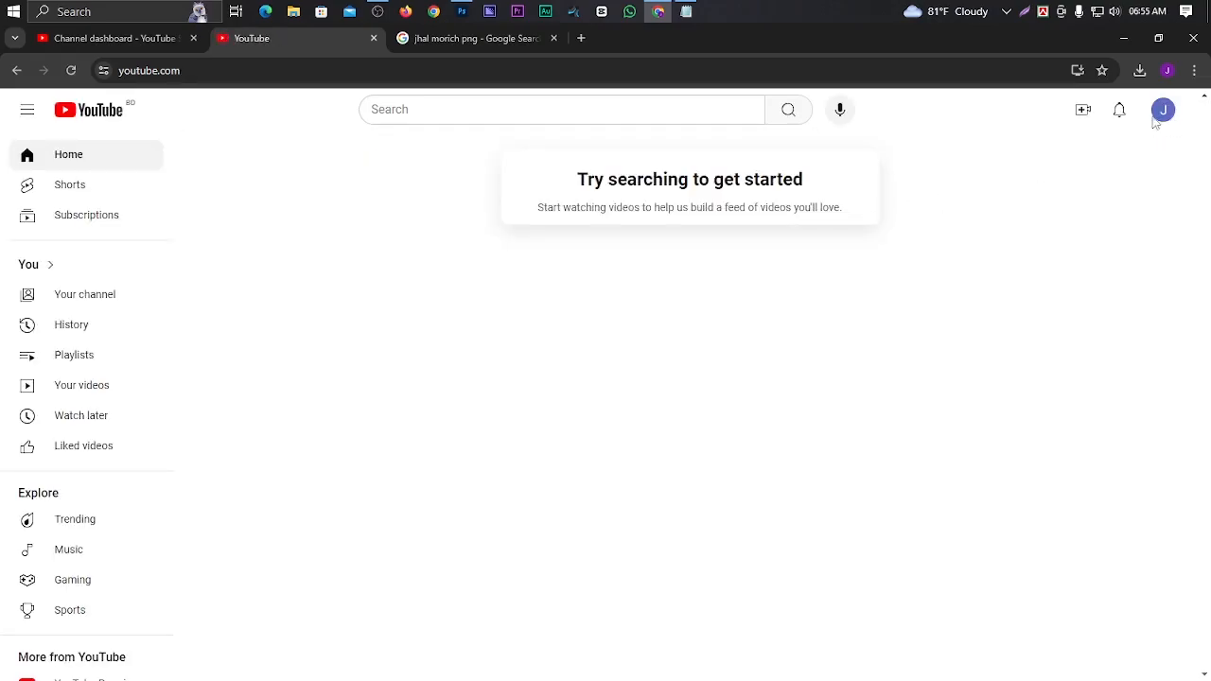
click(1162, 111)
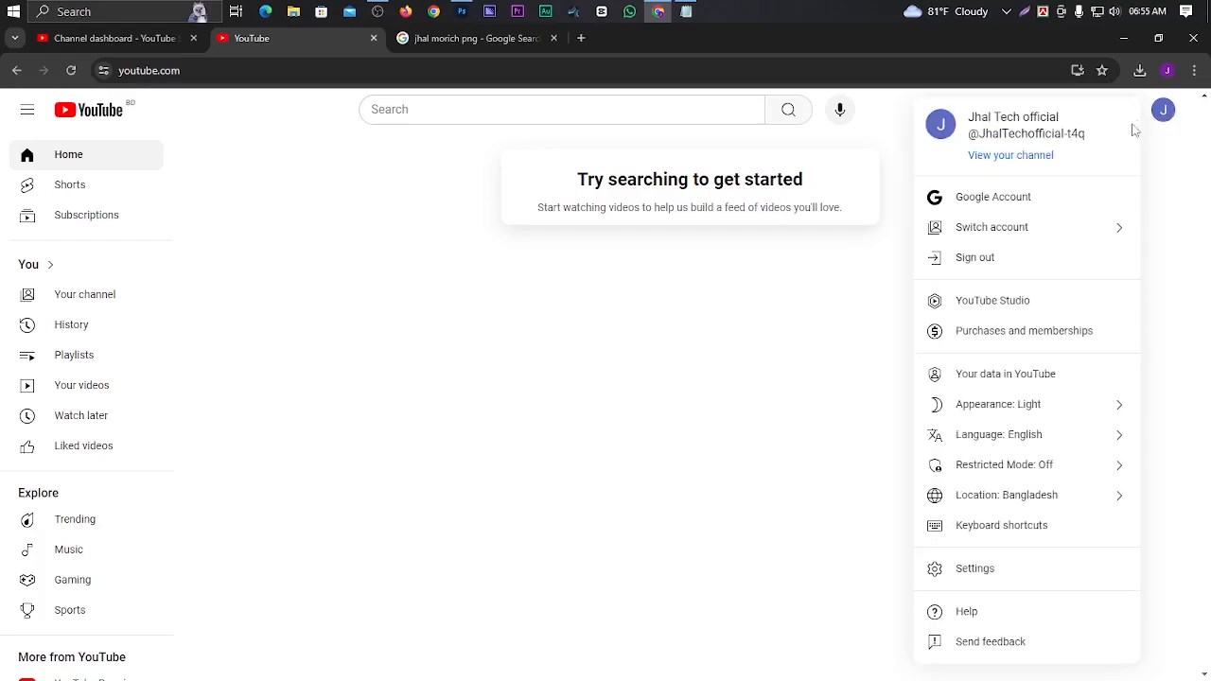
click(1035, 163)
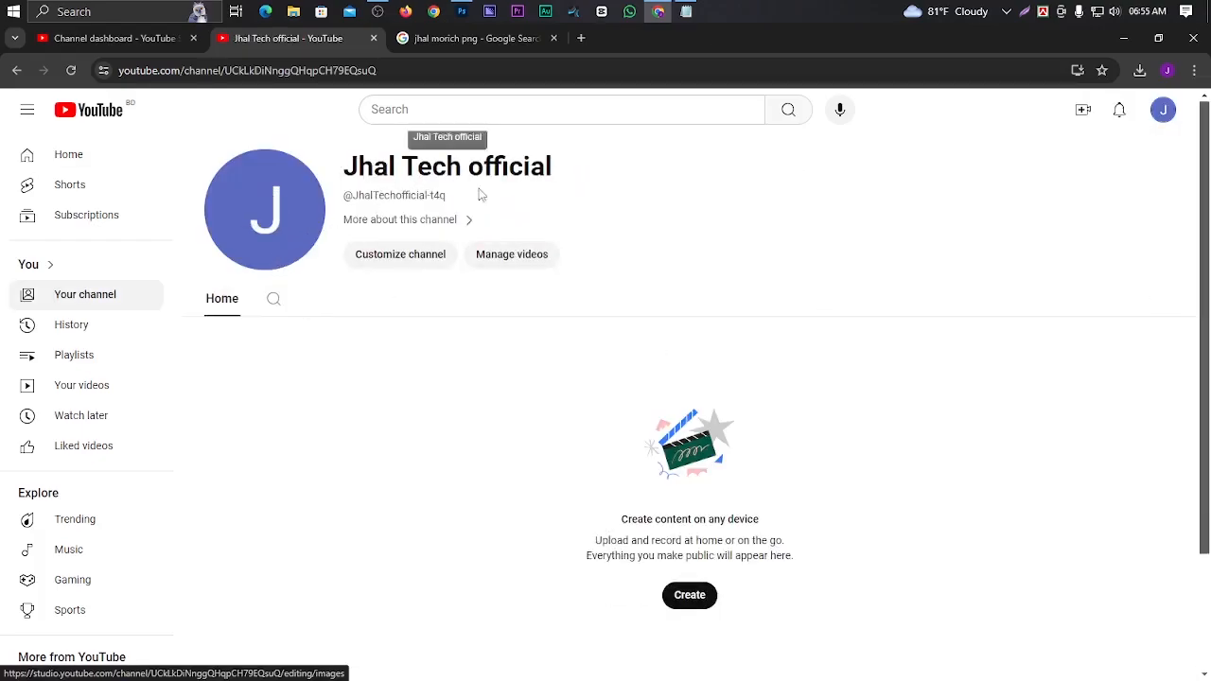
- Open the channel's Branding customization in YouTube Studio, dismissing the dark theme notice
click(1162, 112)
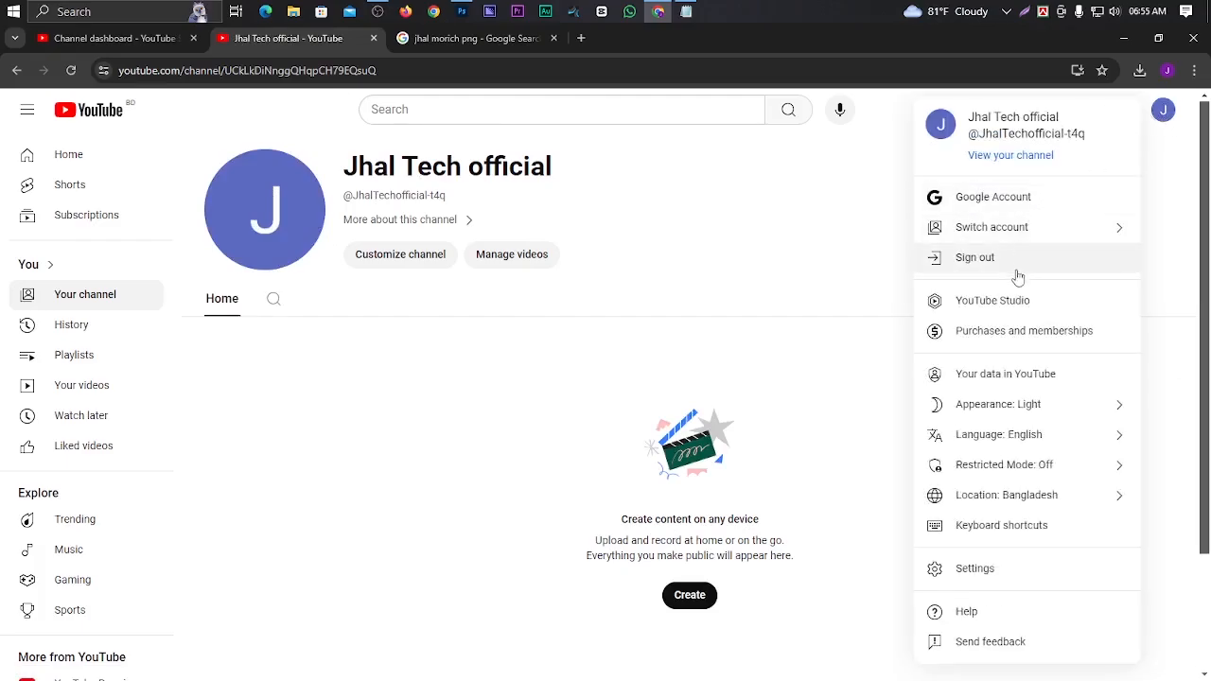
click(1005, 311)
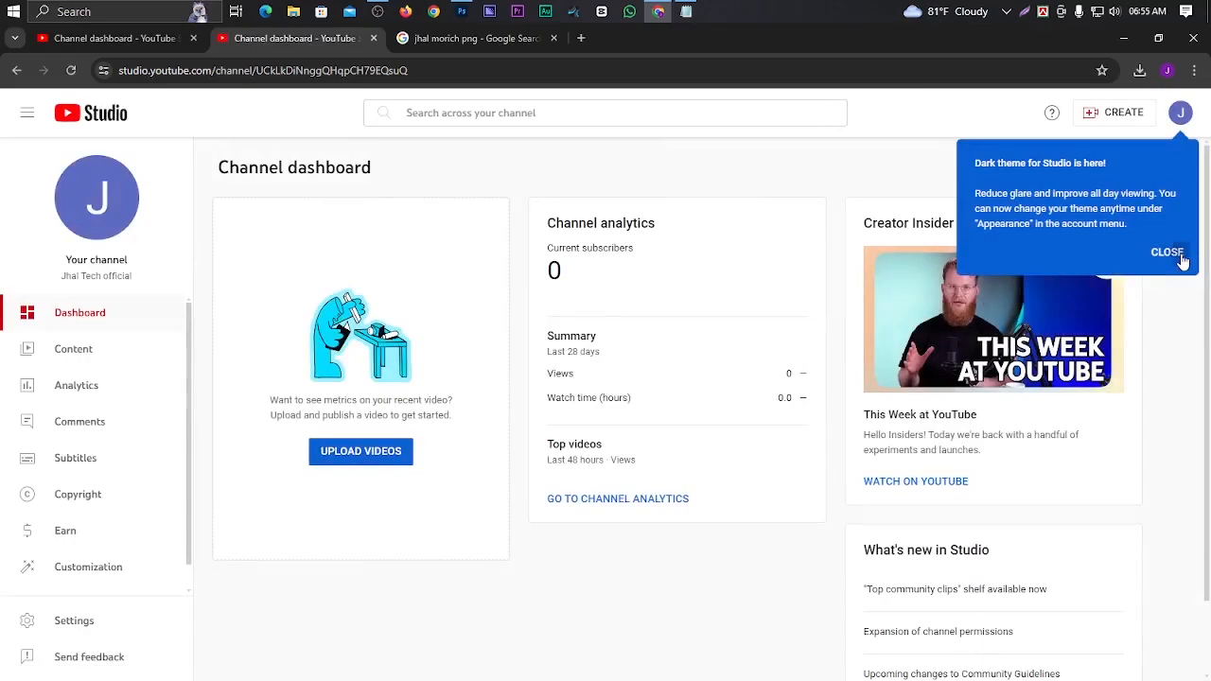
click(1167, 251)
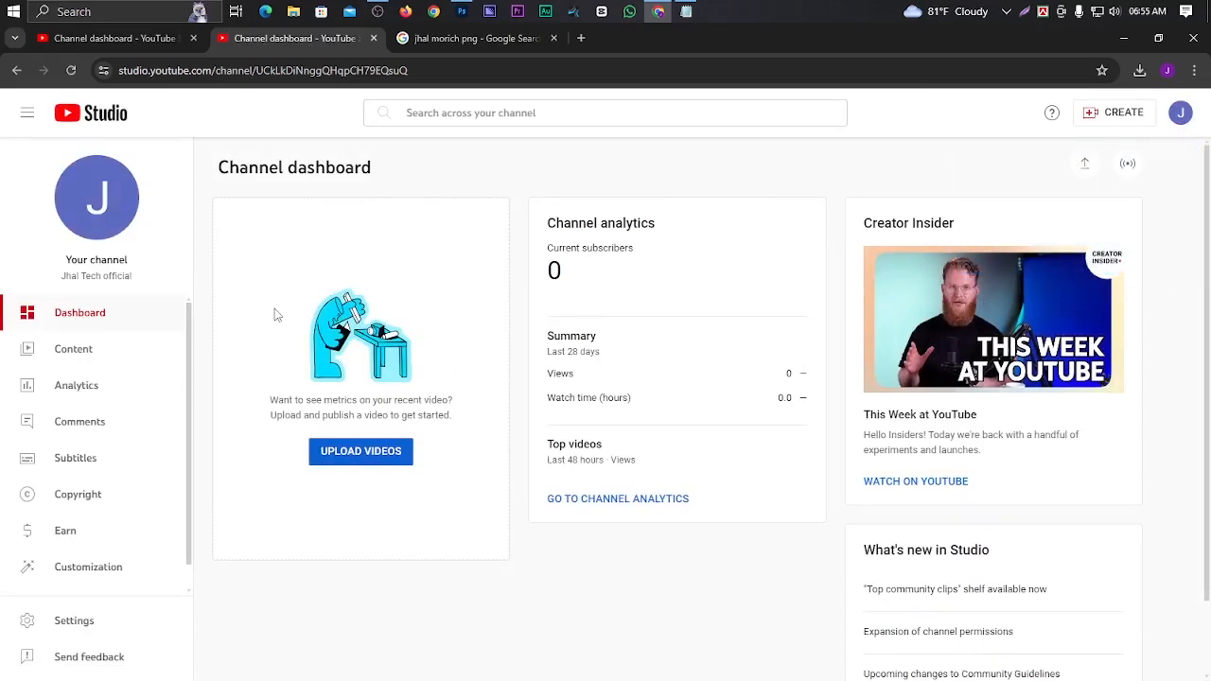
scroll(116, 539, down, 1)
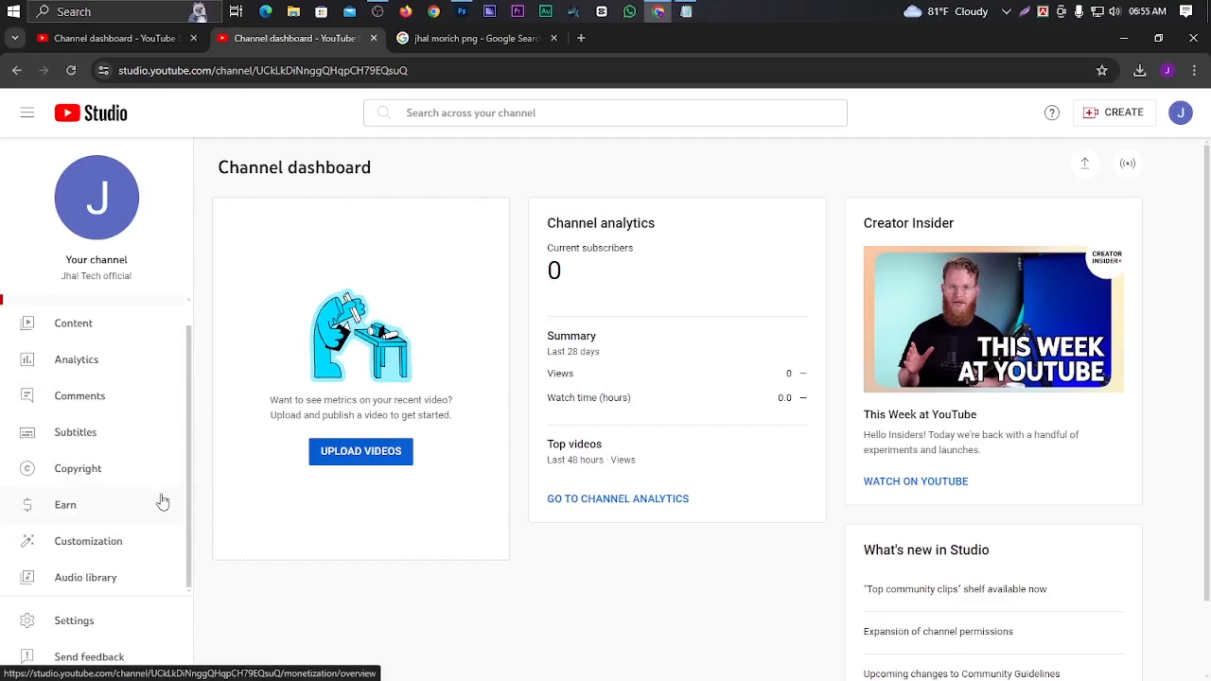
click(101, 550)
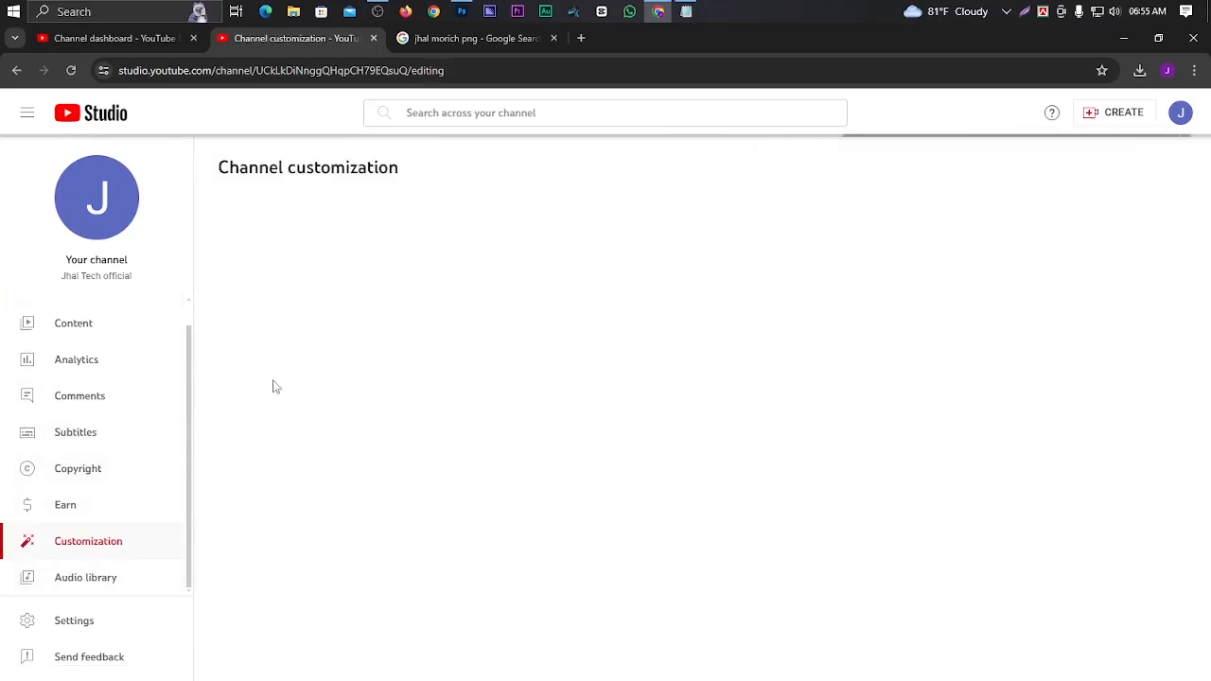
click(299, 225)
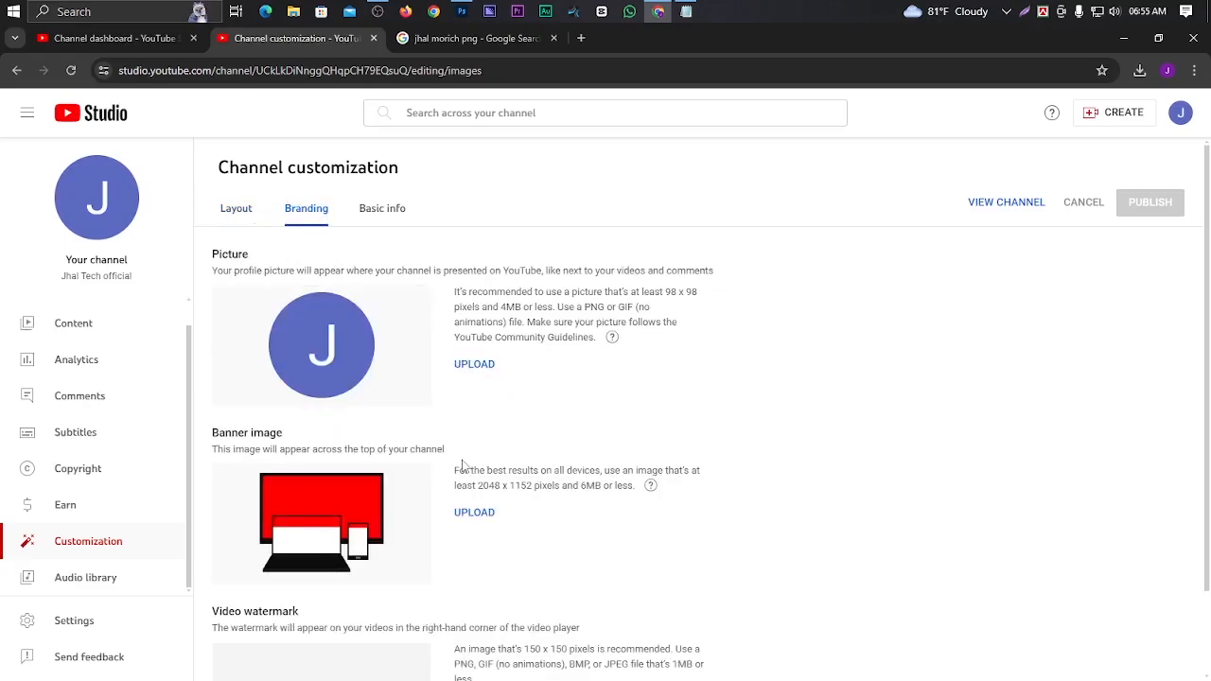
- Upload "Jhal Tech official Logo" from the Jhal Tech folder inside LOGO as the channel's profile picture and publish it
click(472, 369)
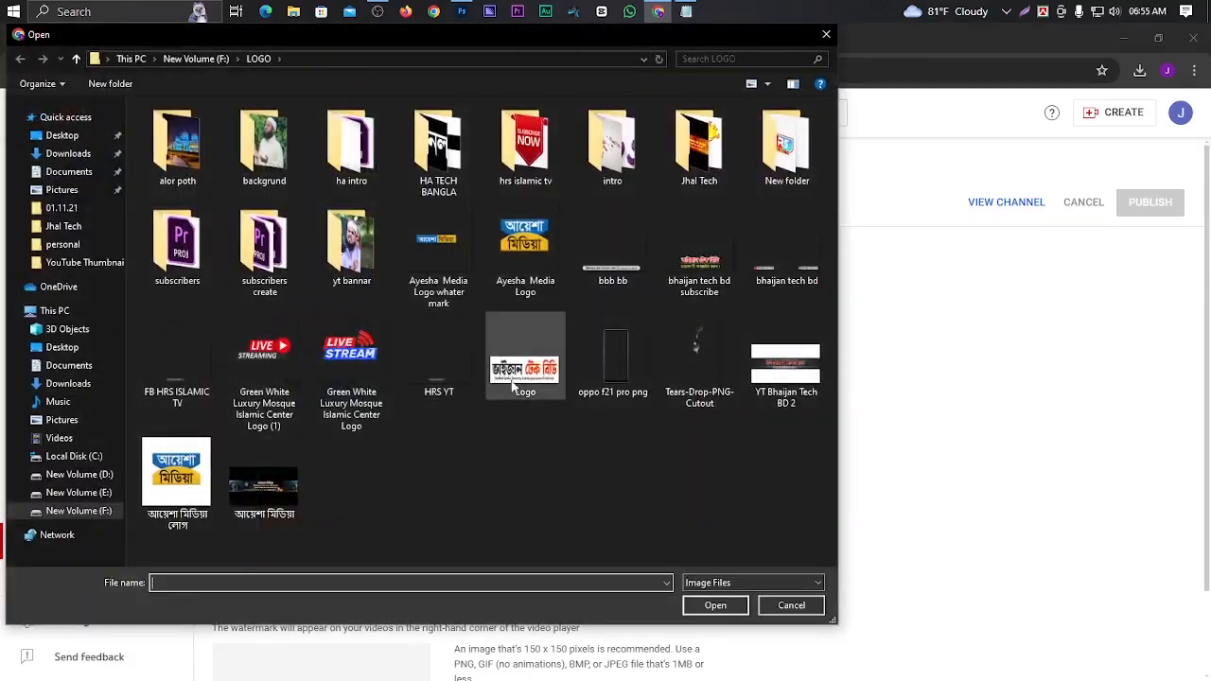
double_click(717, 172)
click(176, 142)
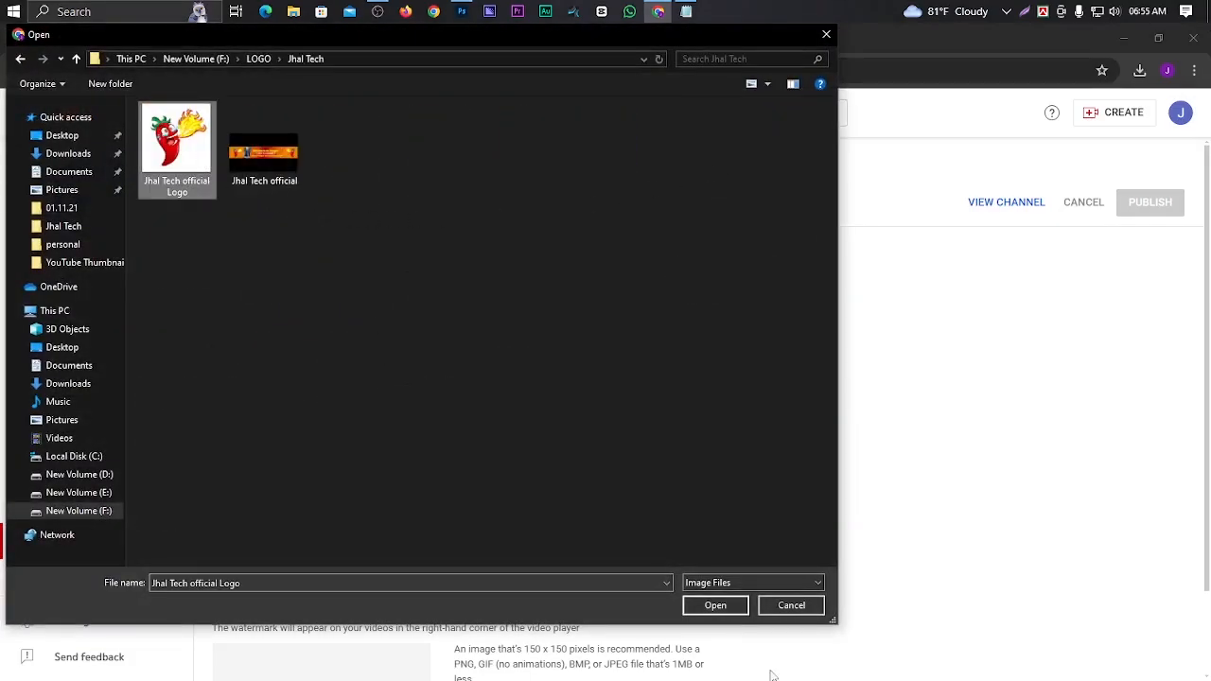
click(717, 609)
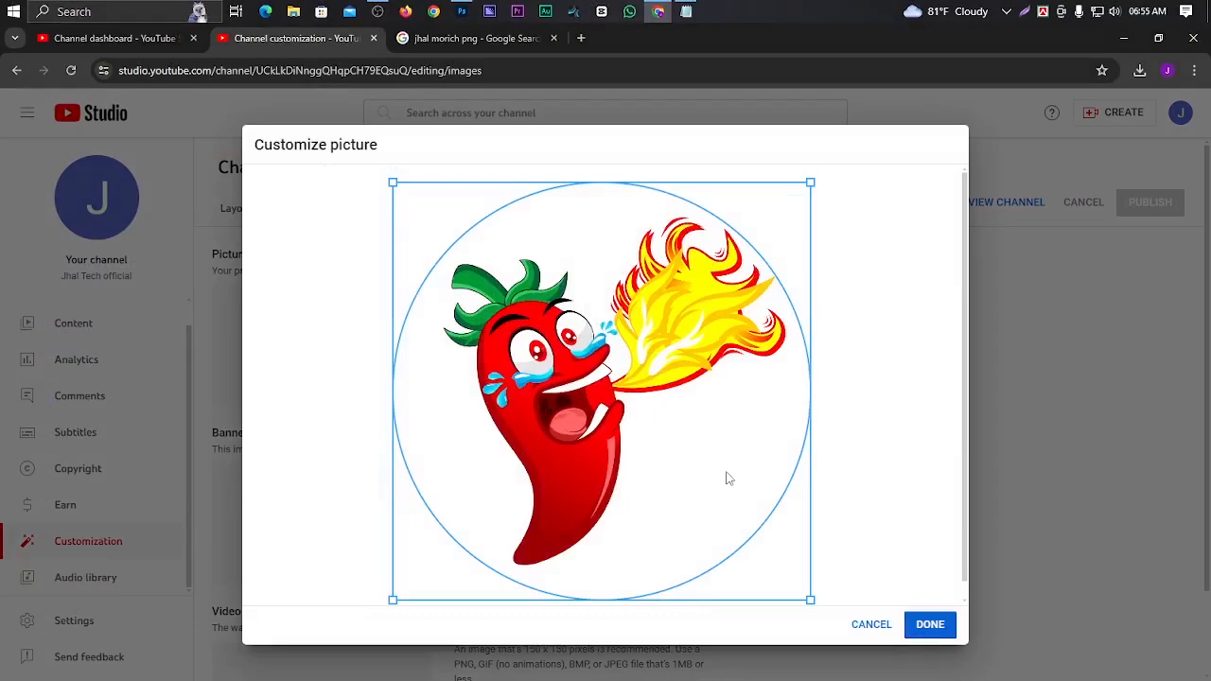
click(936, 636)
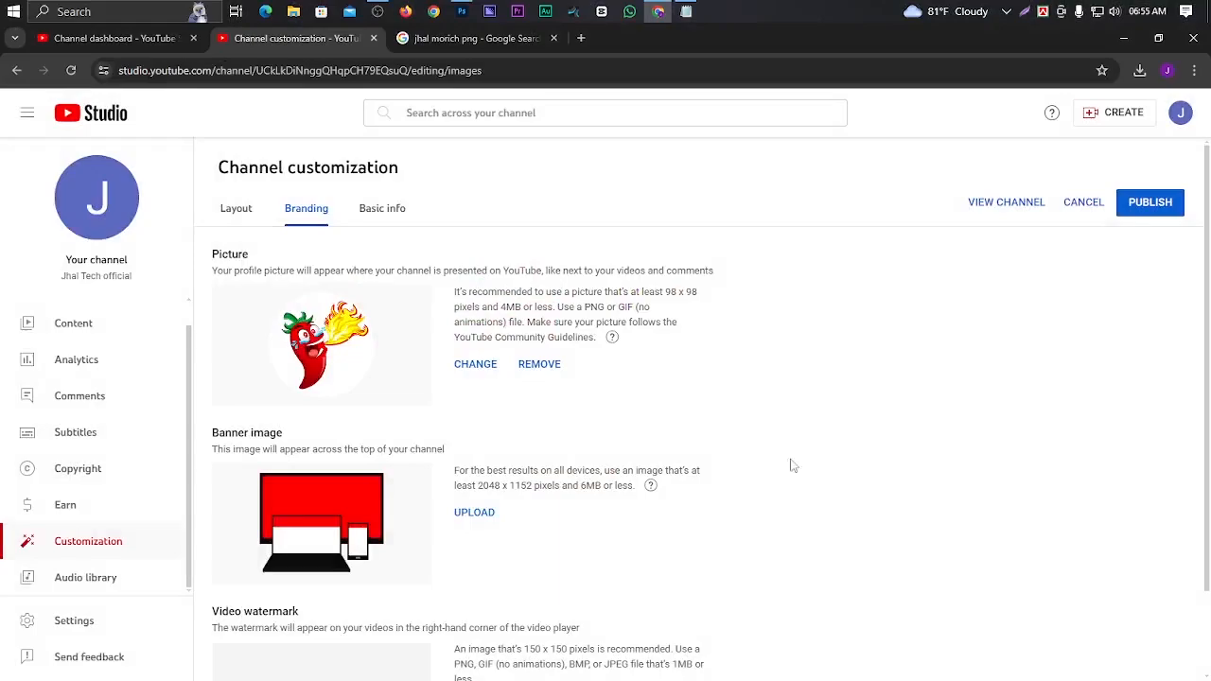
click(1140, 208)
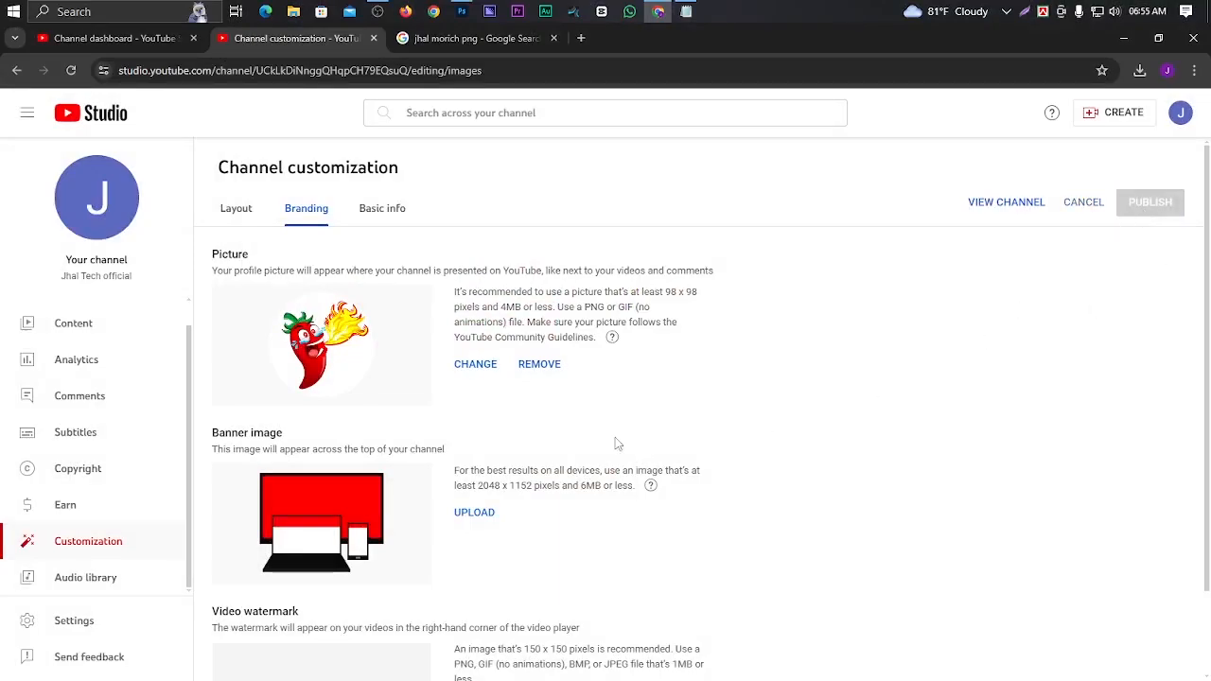
- Switch to Photoshop and review the channel banner and chili logo designs
click(460, 11)
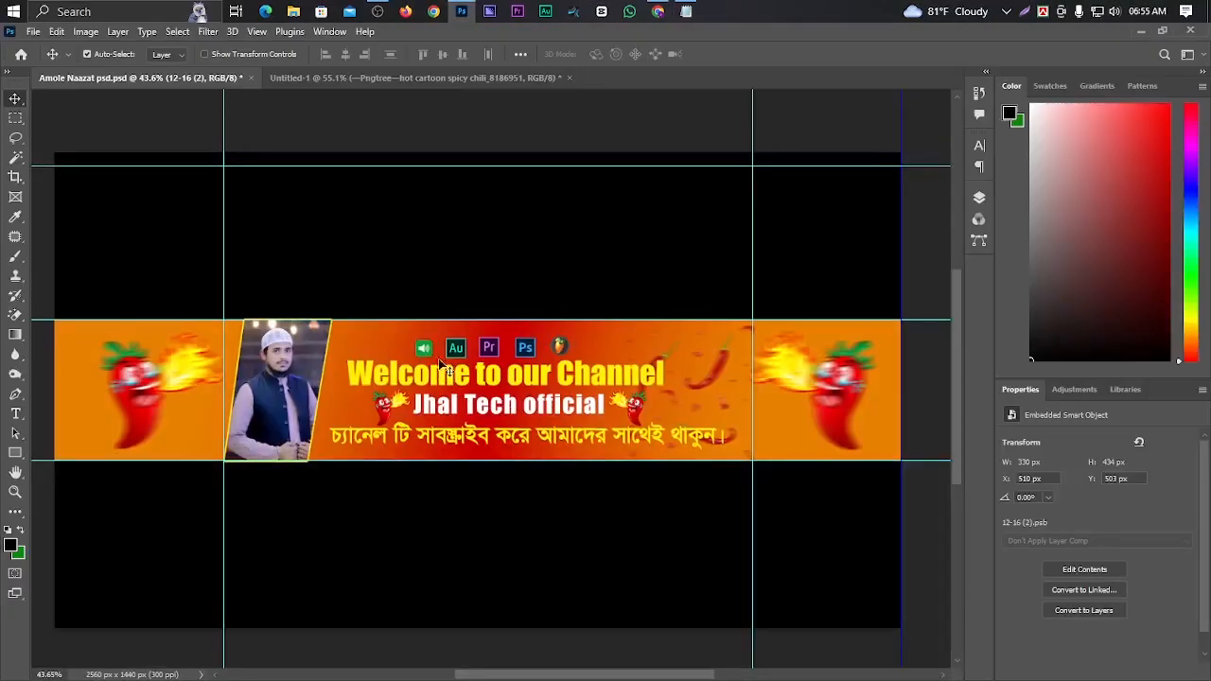
click(451, 79)
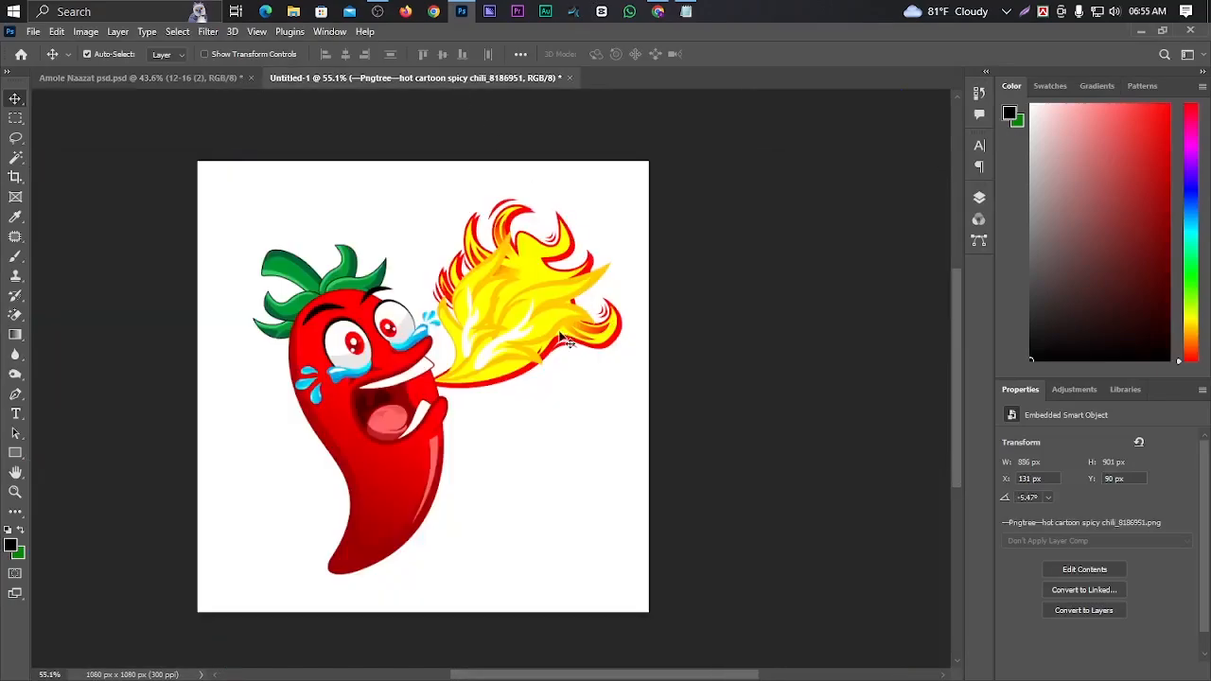
click(213, 80)
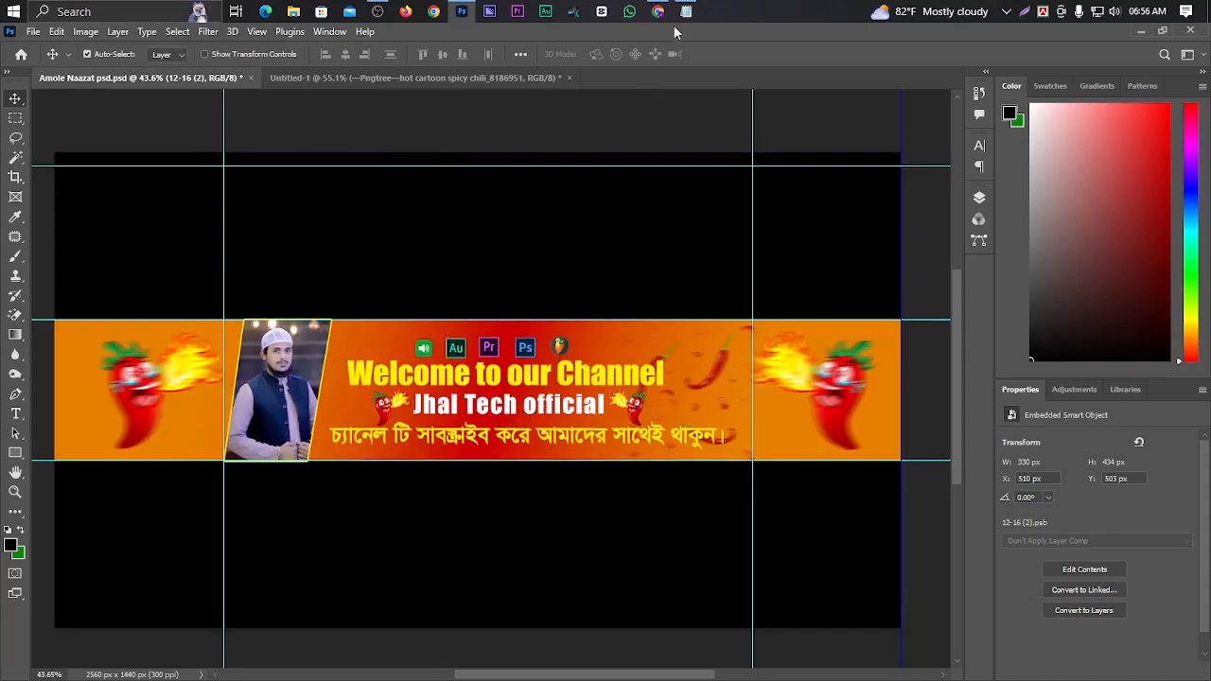
click(1148, 10)
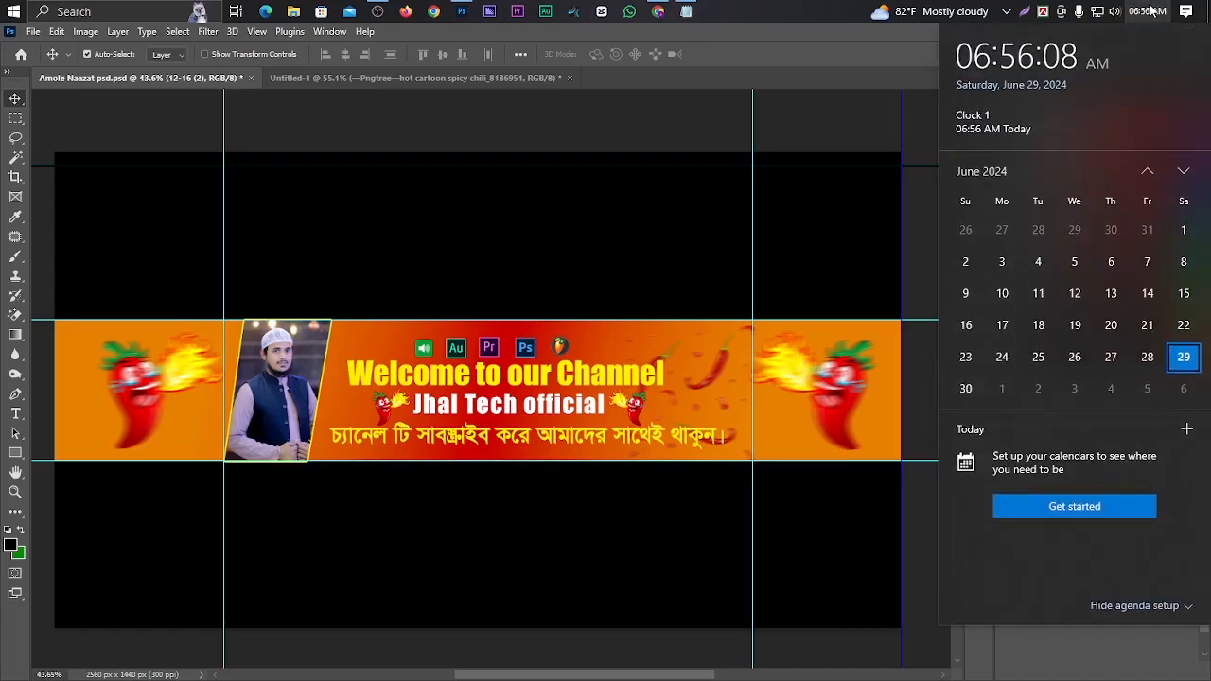
click(1148, 10)
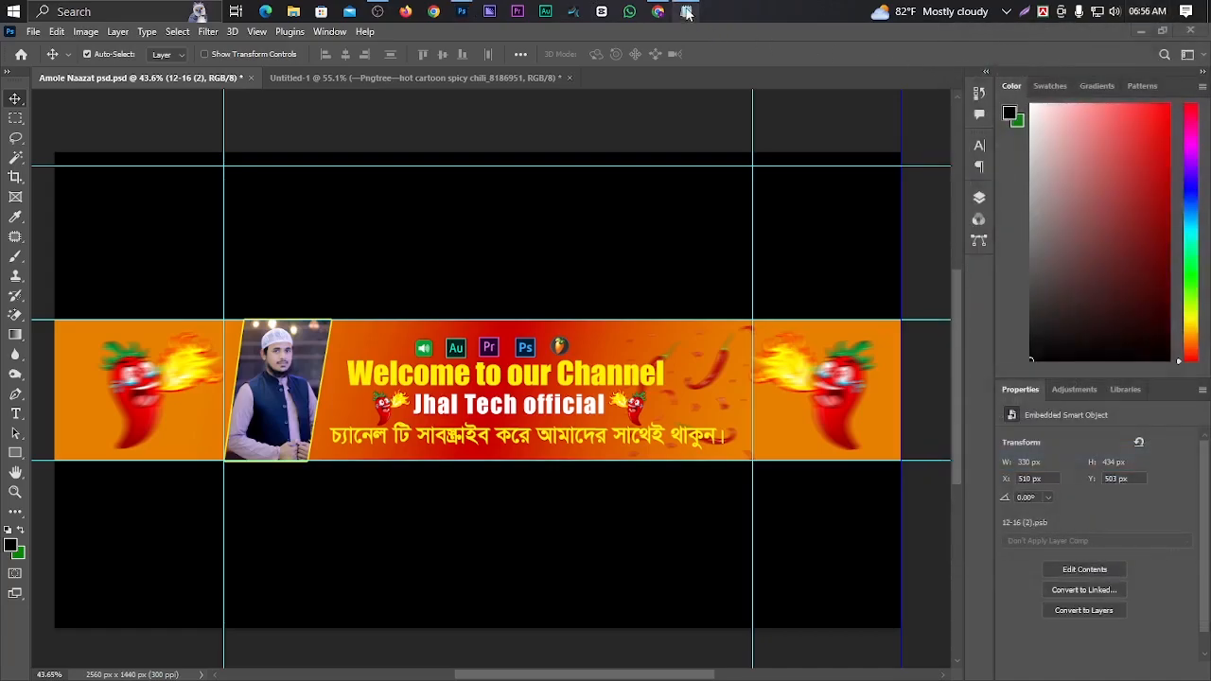
- Review the channel description and keywords in the Notepad notes, and look at the Photoshop logo design again
click(687, 11)
click(653, 370)
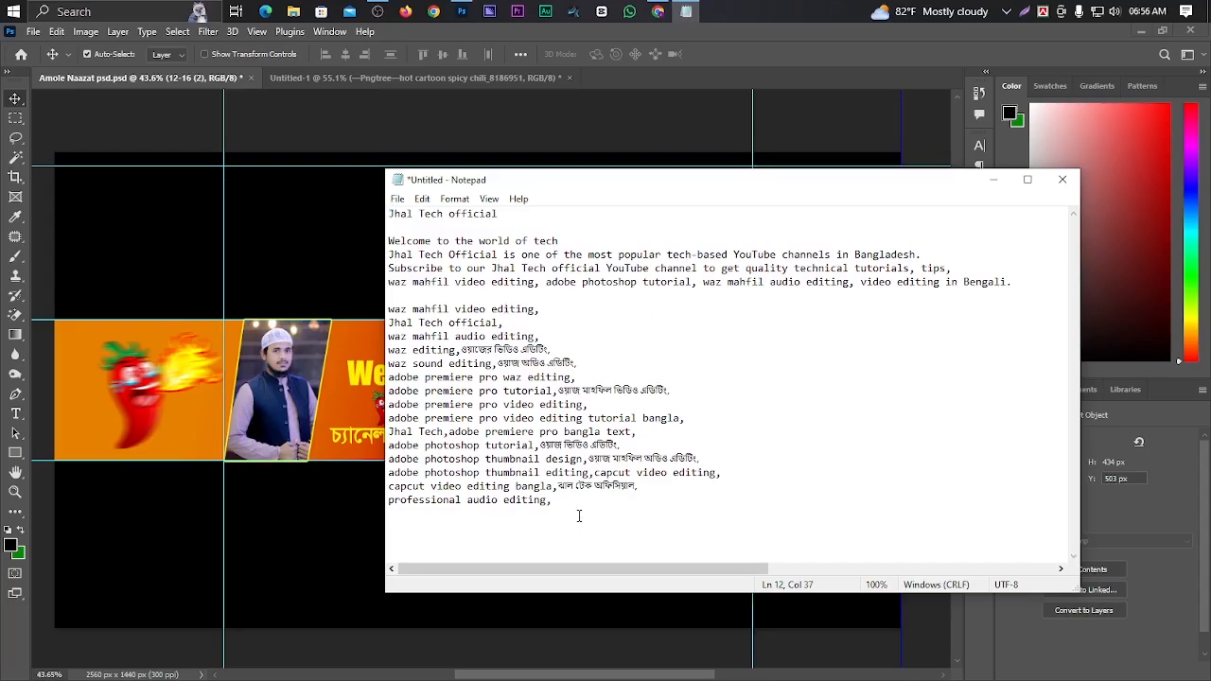
drag(560, 502, 387, 240)
click(681, 331)
click(992, 178)
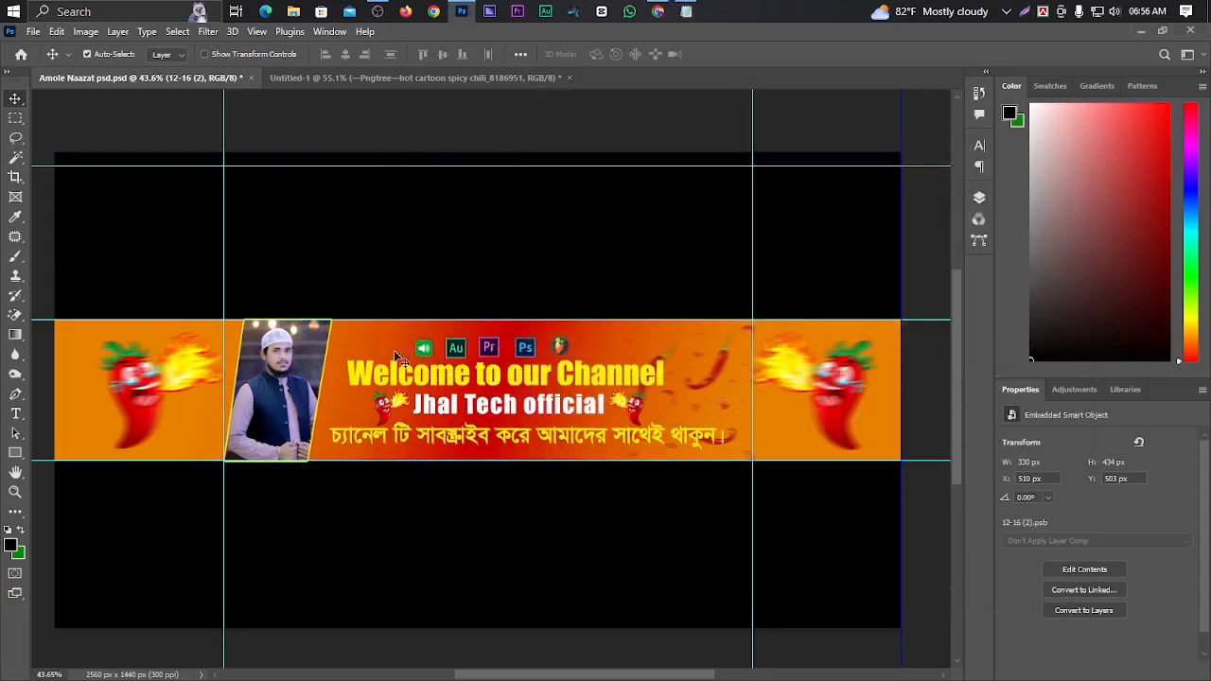
click(399, 80)
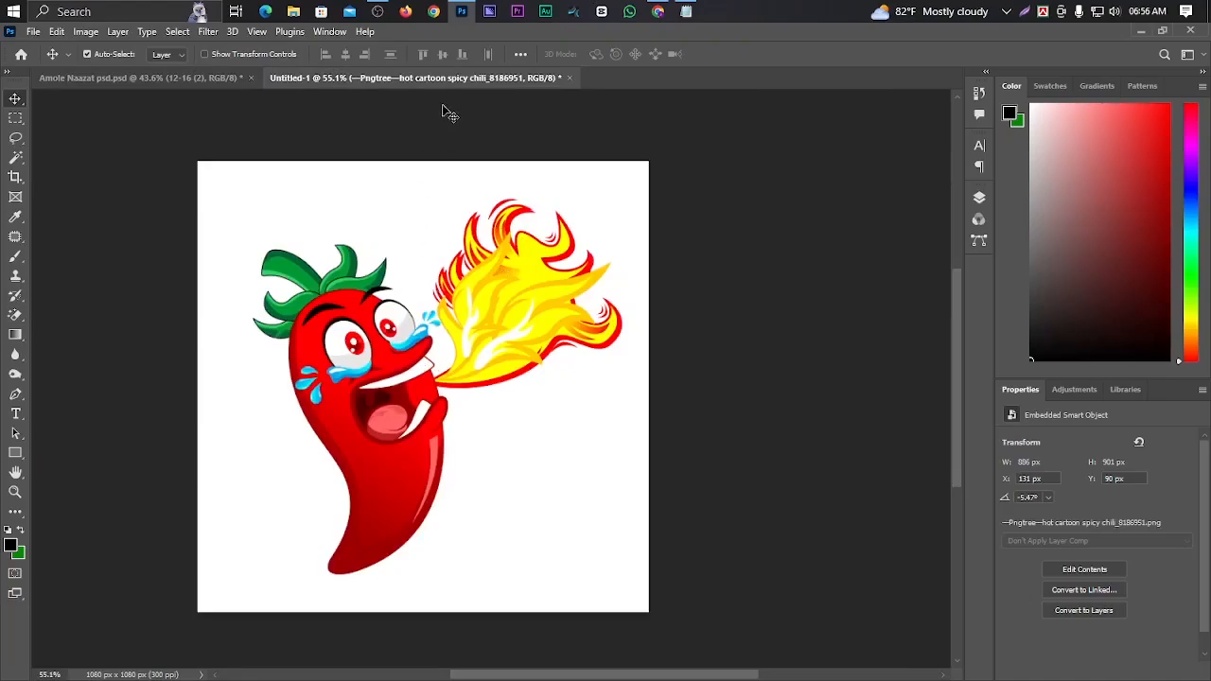
- Switch back to YouTube Studio, upload the "Jhal Tech official" image as the channel banner with the default crop, and publish it
click(657, 13)
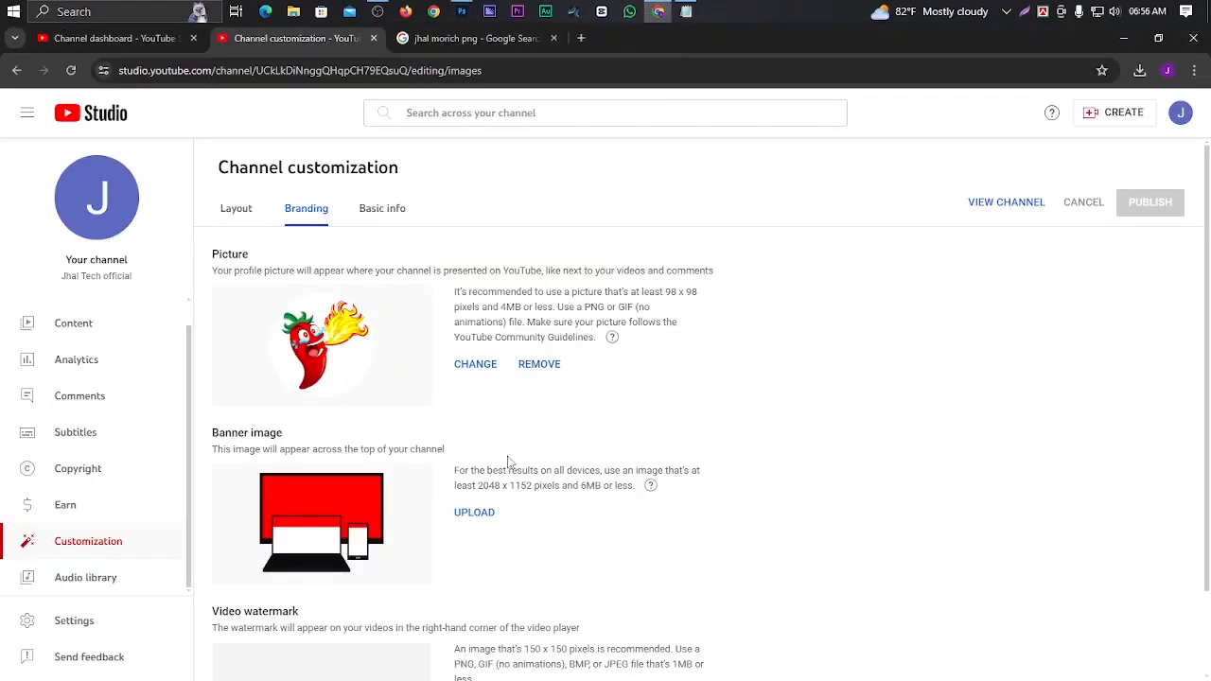
click(468, 513)
click(249, 177)
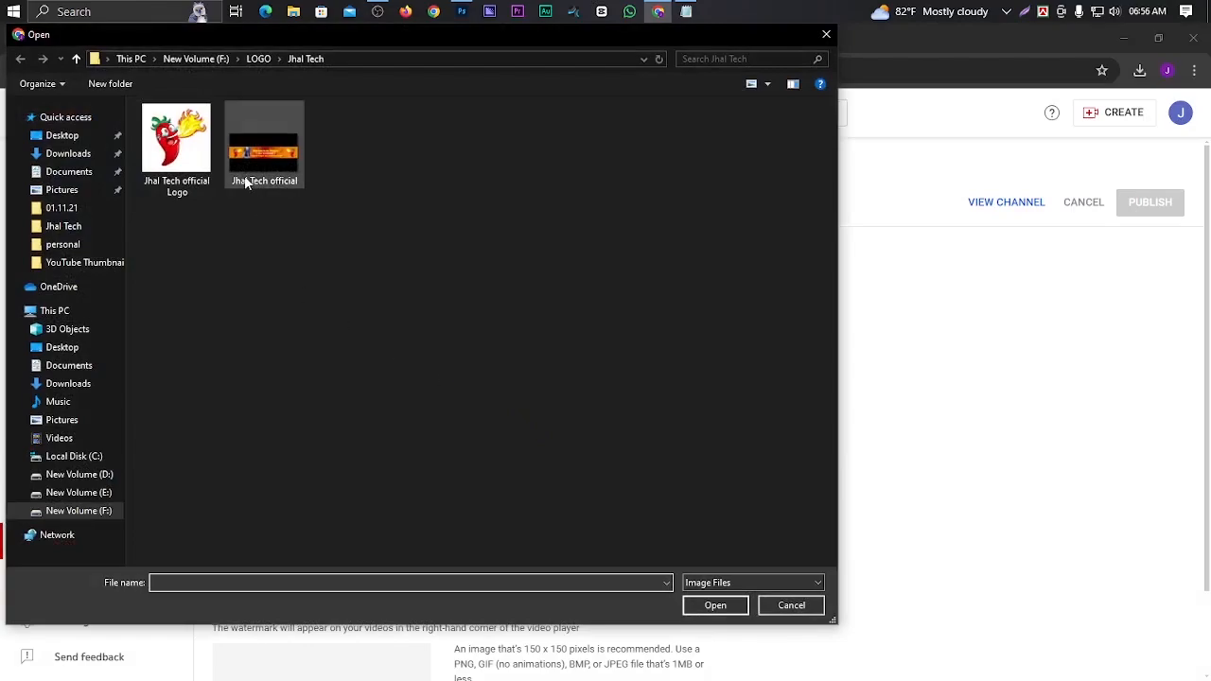
click(718, 606)
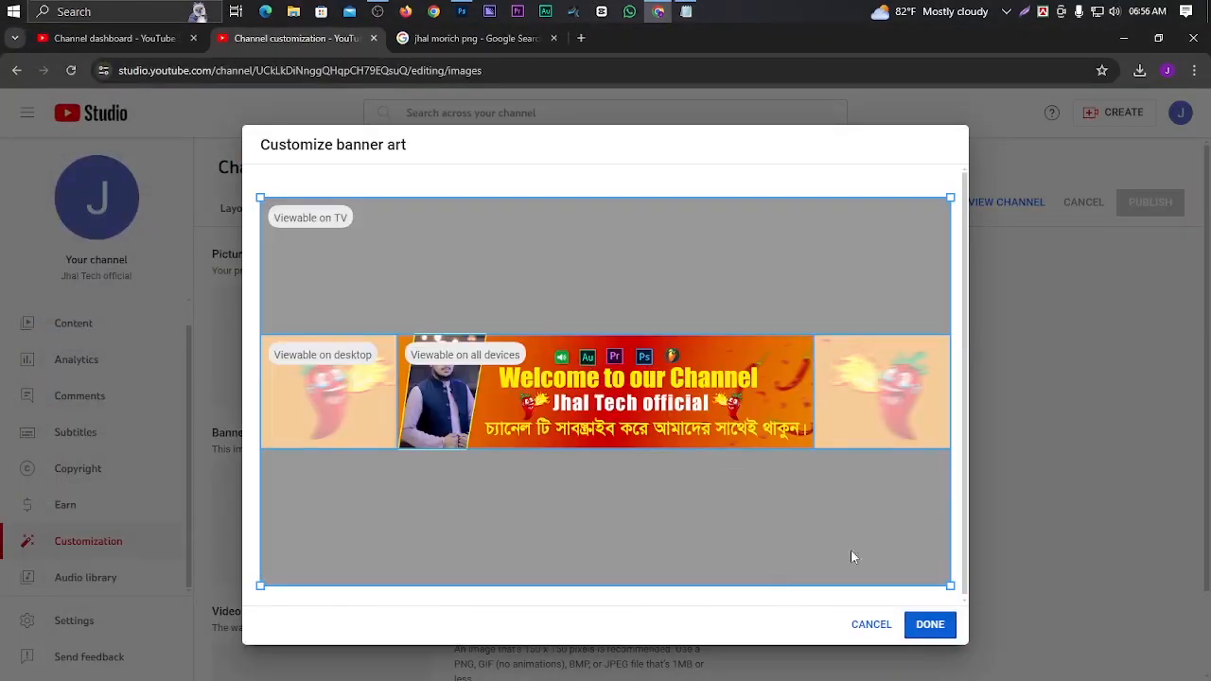
click(929, 624)
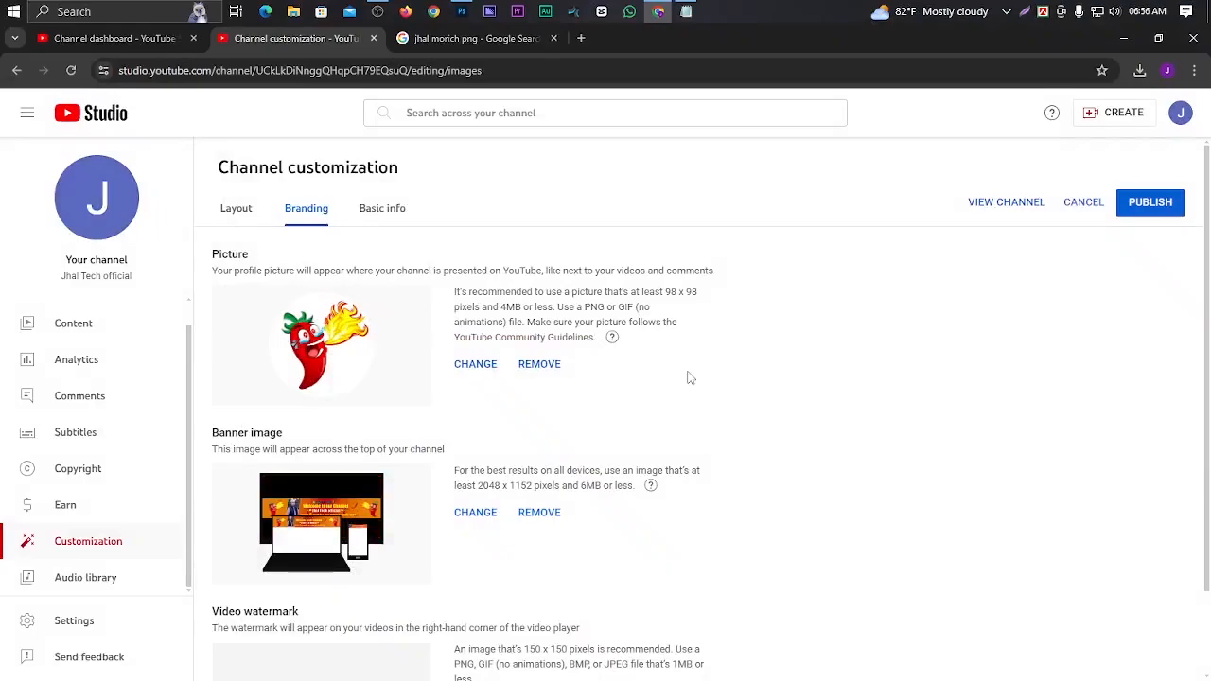
click(1165, 208)
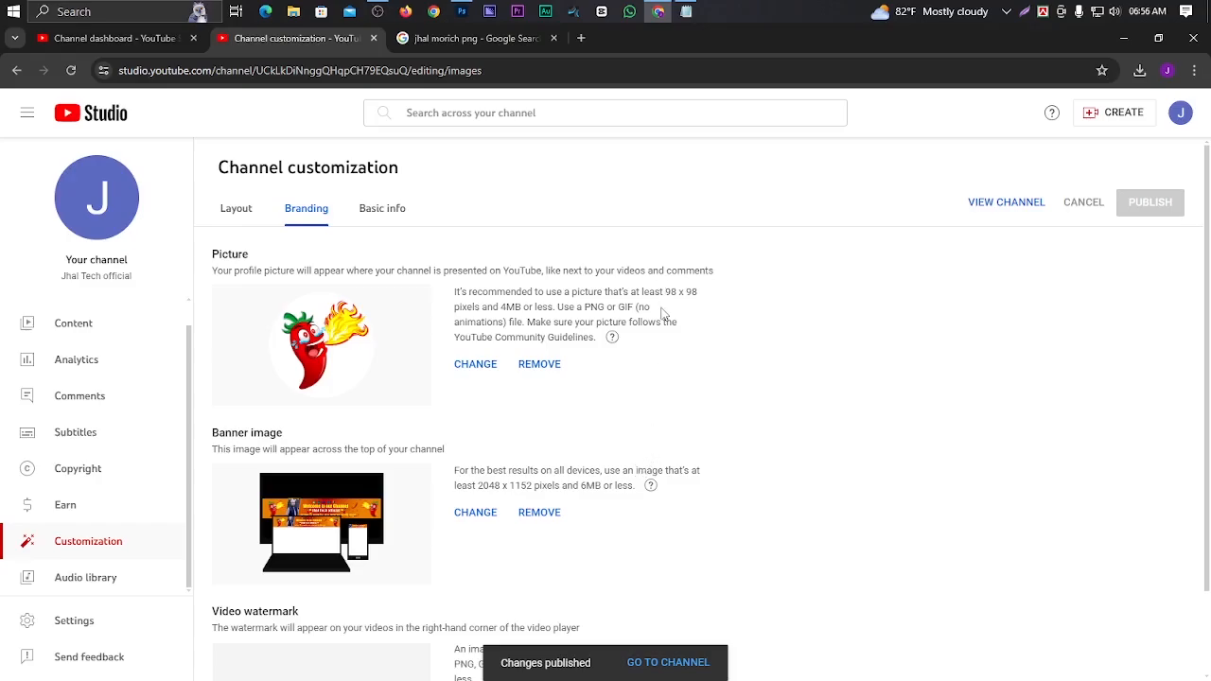
- Reload YouTube Studio, then view the public channel page and its About details
click(72, 70)
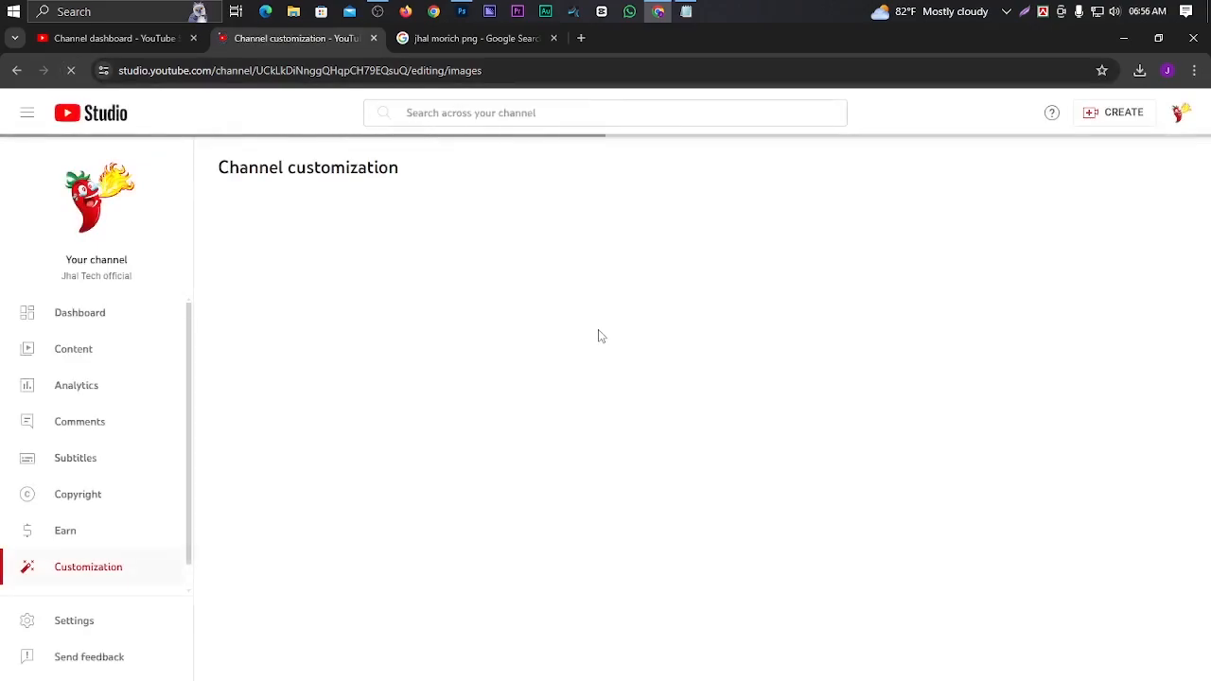
click(100, 199)
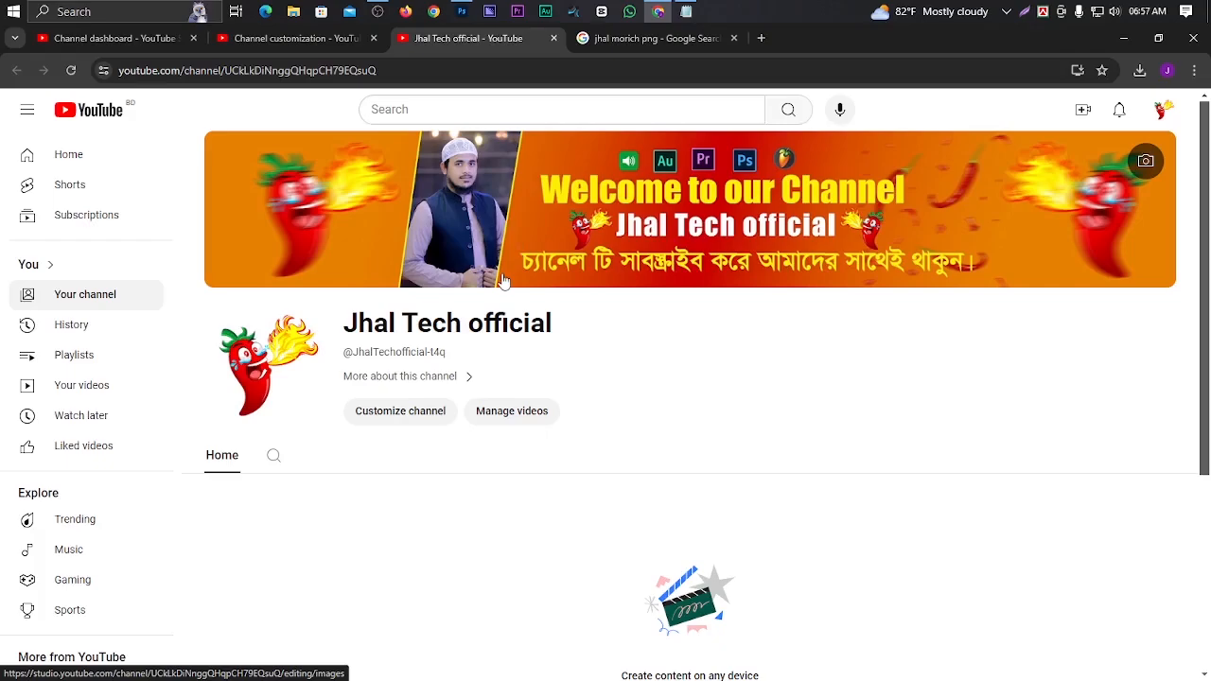
click(469, 379)
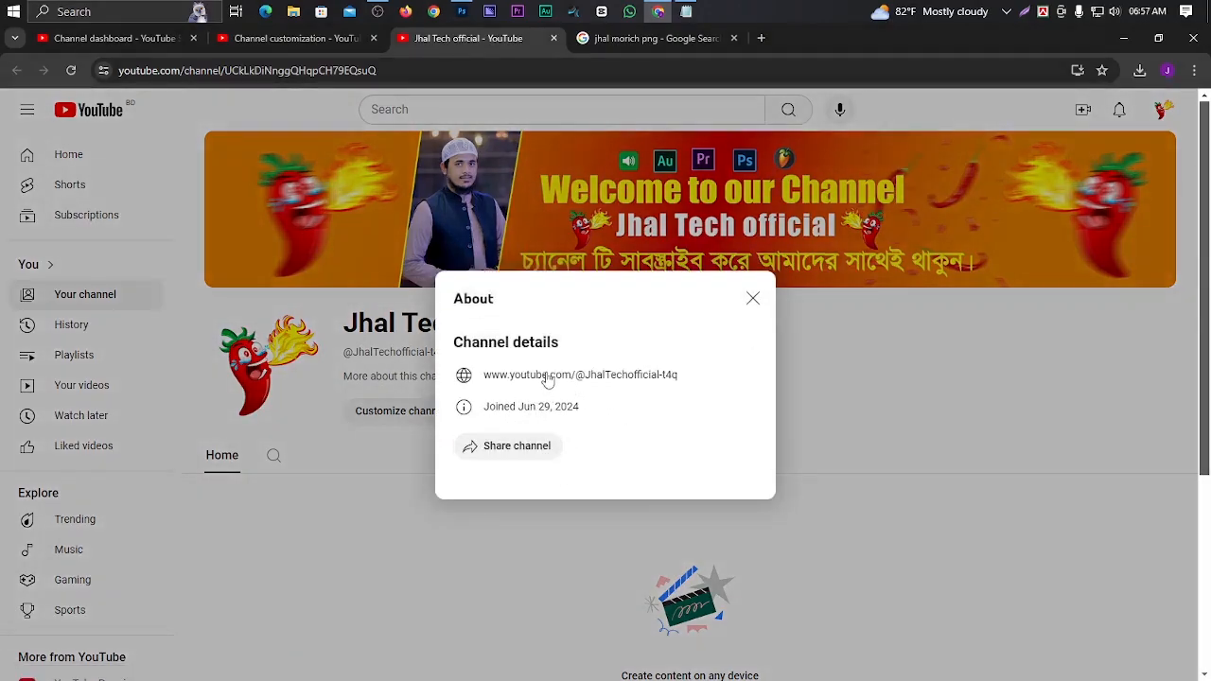
click(752, 299)
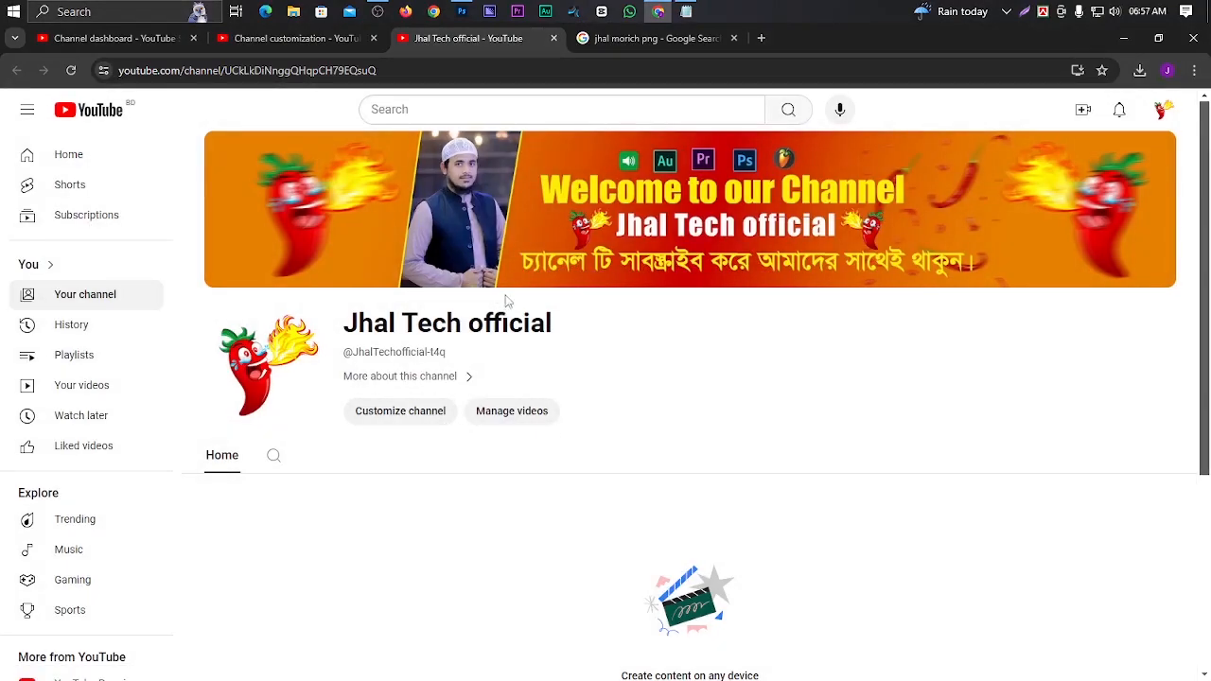
- Return to the channel customization page and review the Layout options for video spotlight and featured sections
click(338, 40)
click(245, 214)
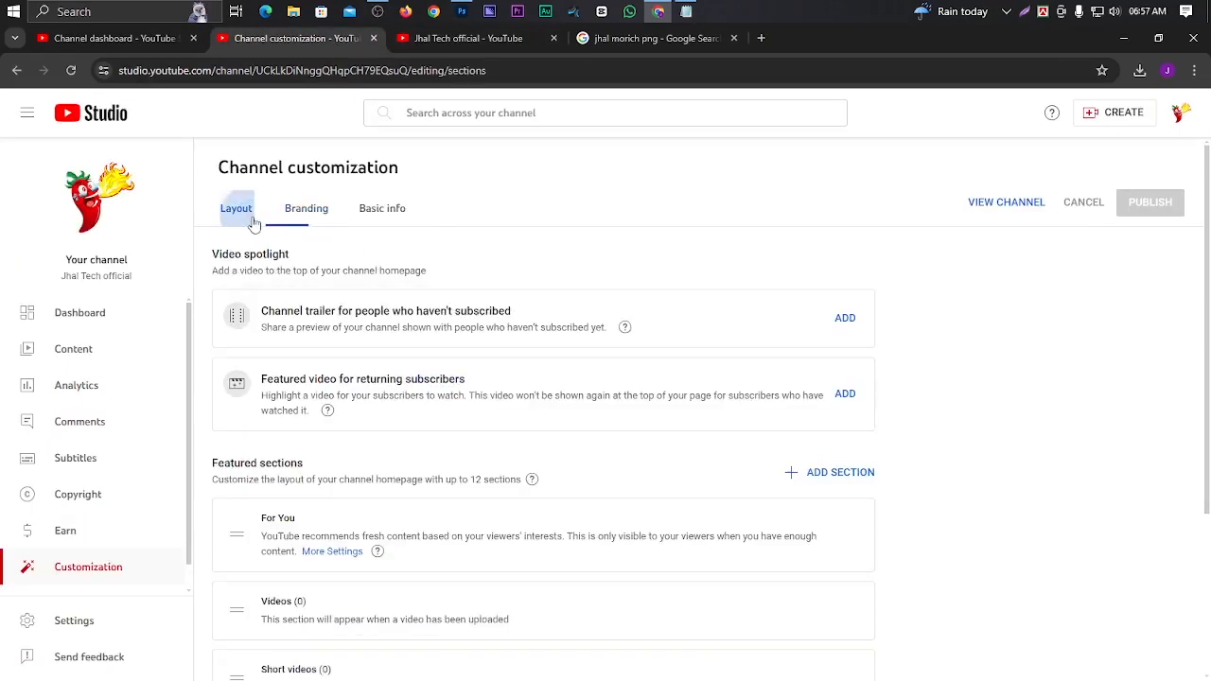
scroll(498, 397, down, 3)
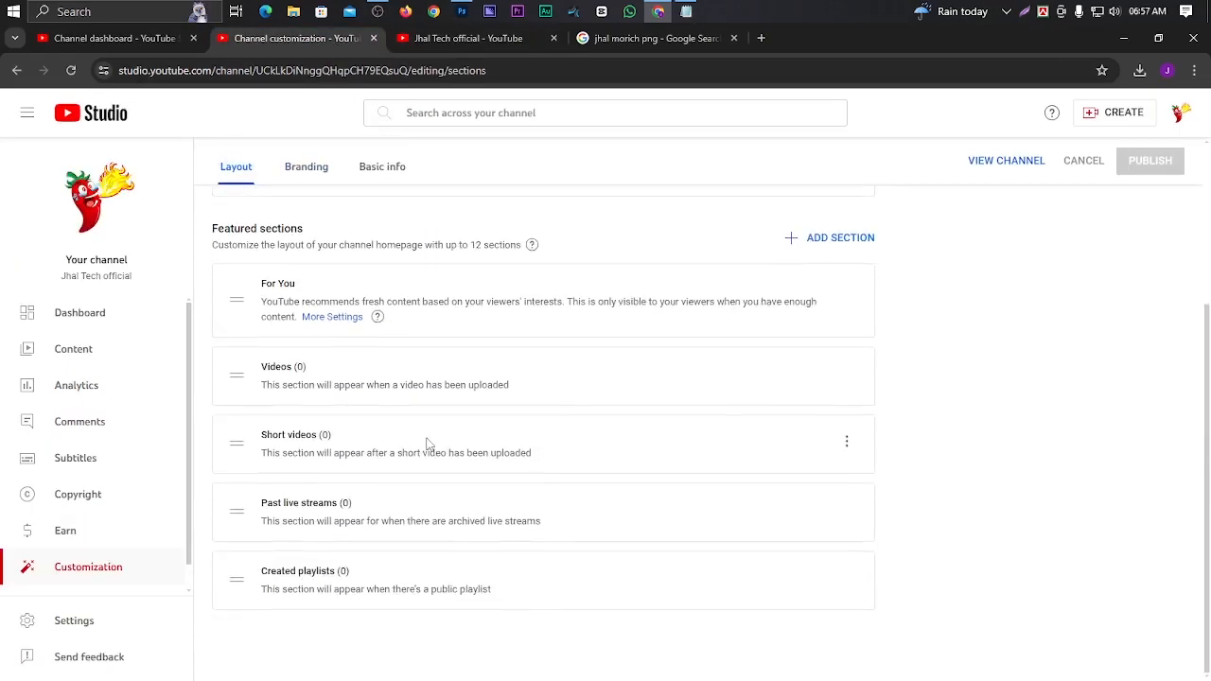
scroll(425, 360, up, 3)
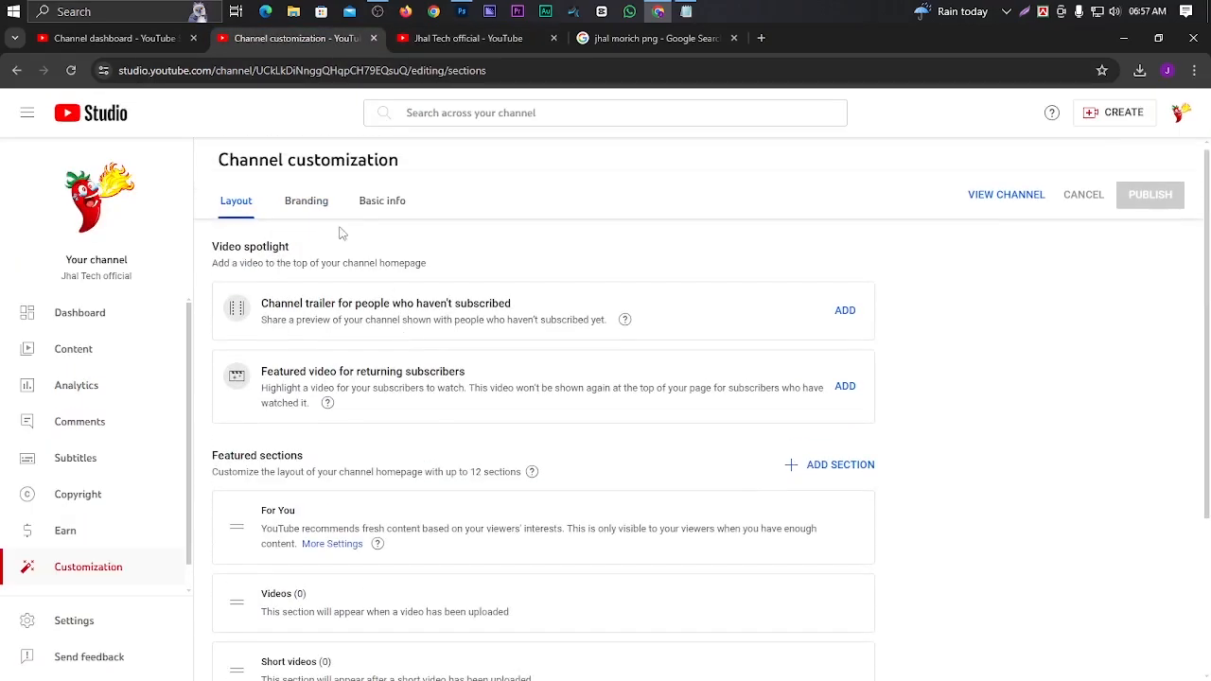
- Open the channel's Basic info and clear the existing handle completely
click(381, 203)
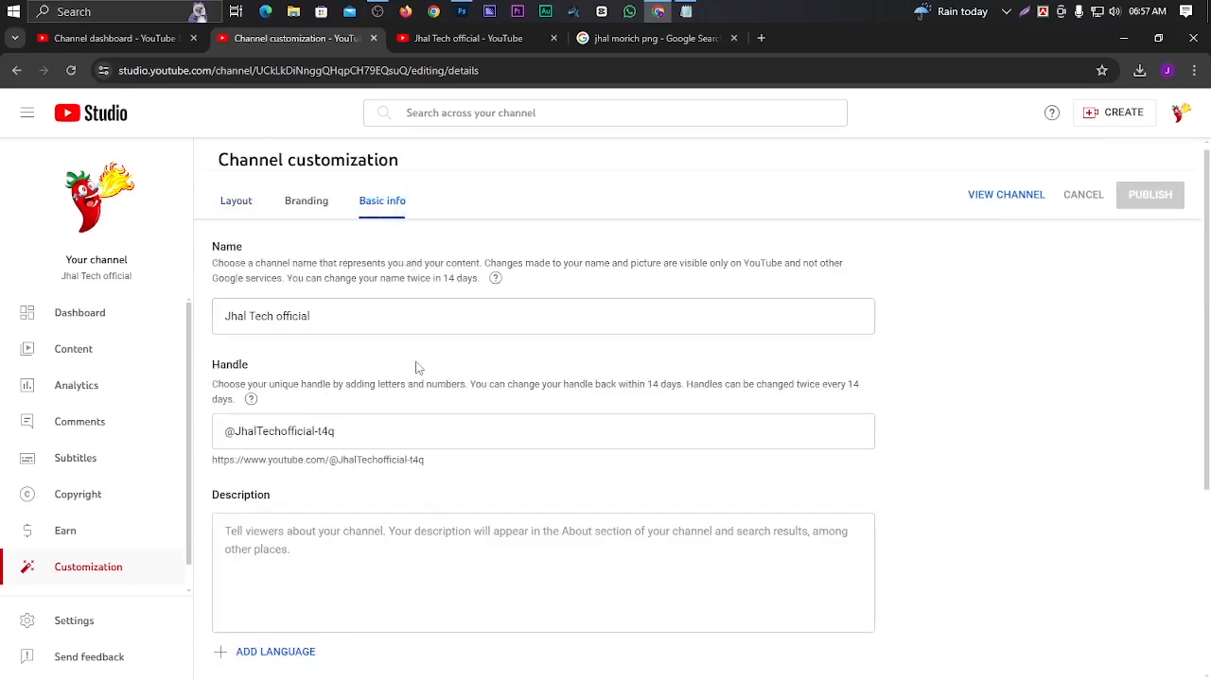
click(364, 432)
key(BackSpace)
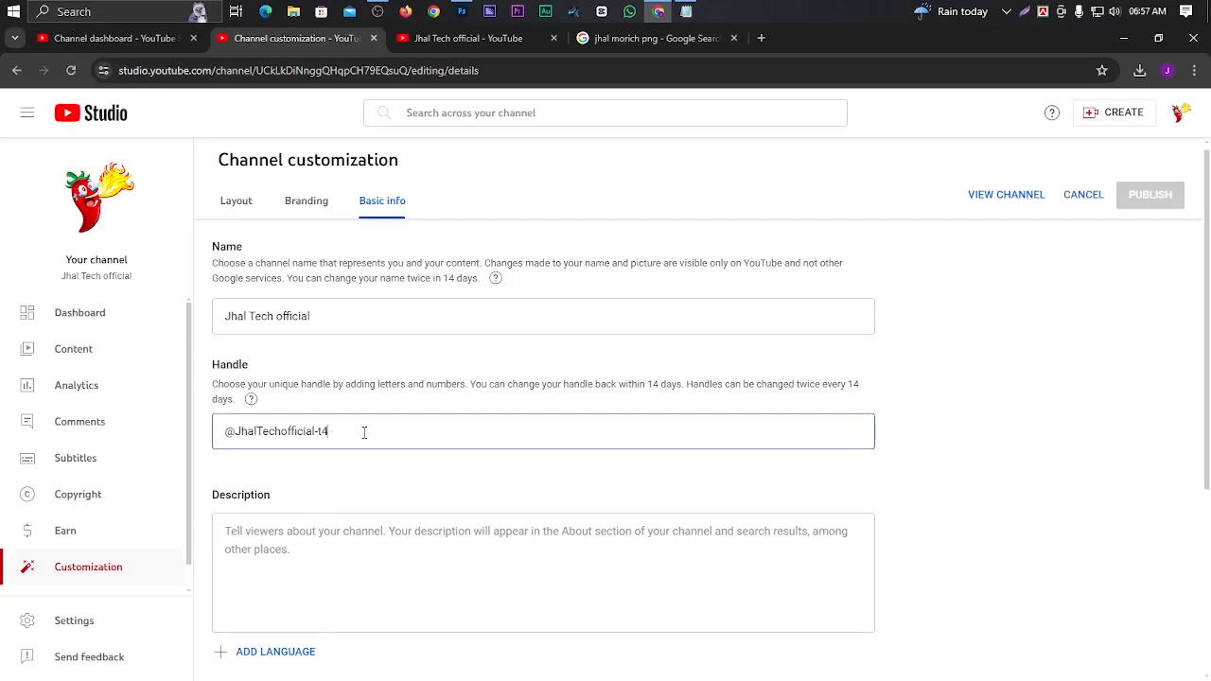
key(BackSpace)
key(BackSpace)
key(BackSpace)
key(BackSpace)
key(BackSpace)
key(BackSpace)
key(BackSpace)
key(BackSpace)
key(BackSpace)
key(BackSpace)
key(BackSpace)
key(BackSpace)
key(BackSpace)
key(BackSpace)
key(BackSpace)
key(BackSpace)
key(BackSpace)
key(BackSpace)
text(gh)
key(BackSpace)
key(BackSpace)
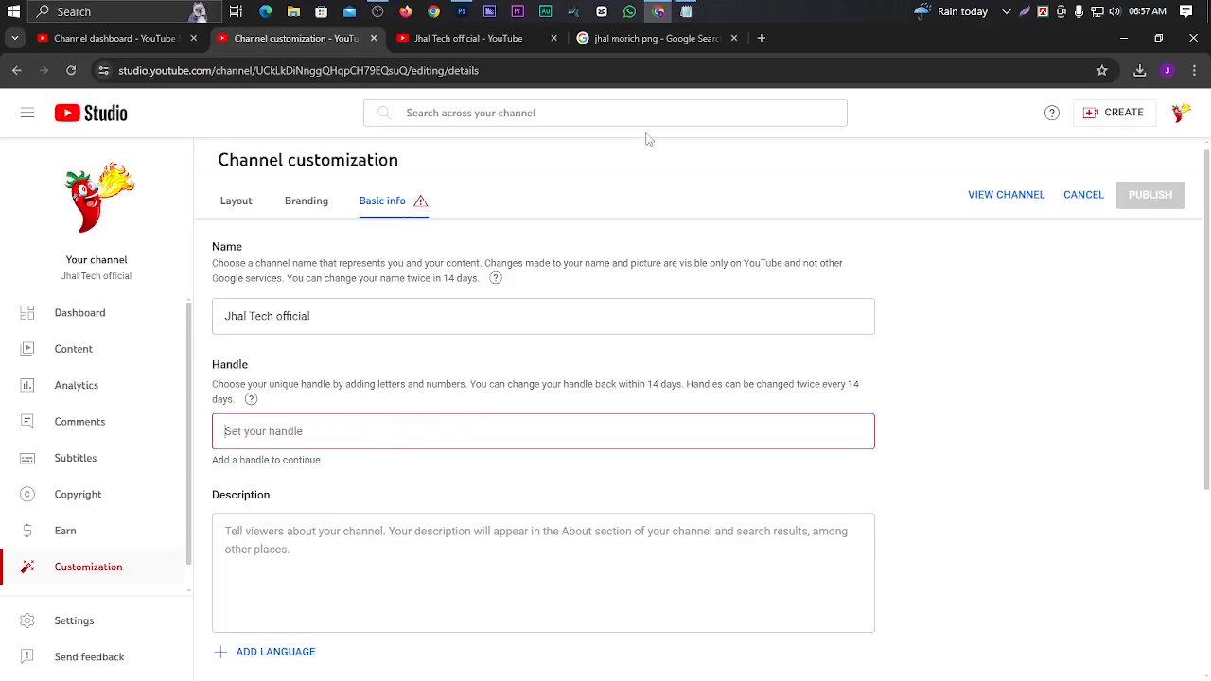
- Copy "Jhal Tech official" from the Notepad notes and paste it as the channel handle
click(685, 11)
drag(523, 217, 383, 216)
key(ctrl+c)
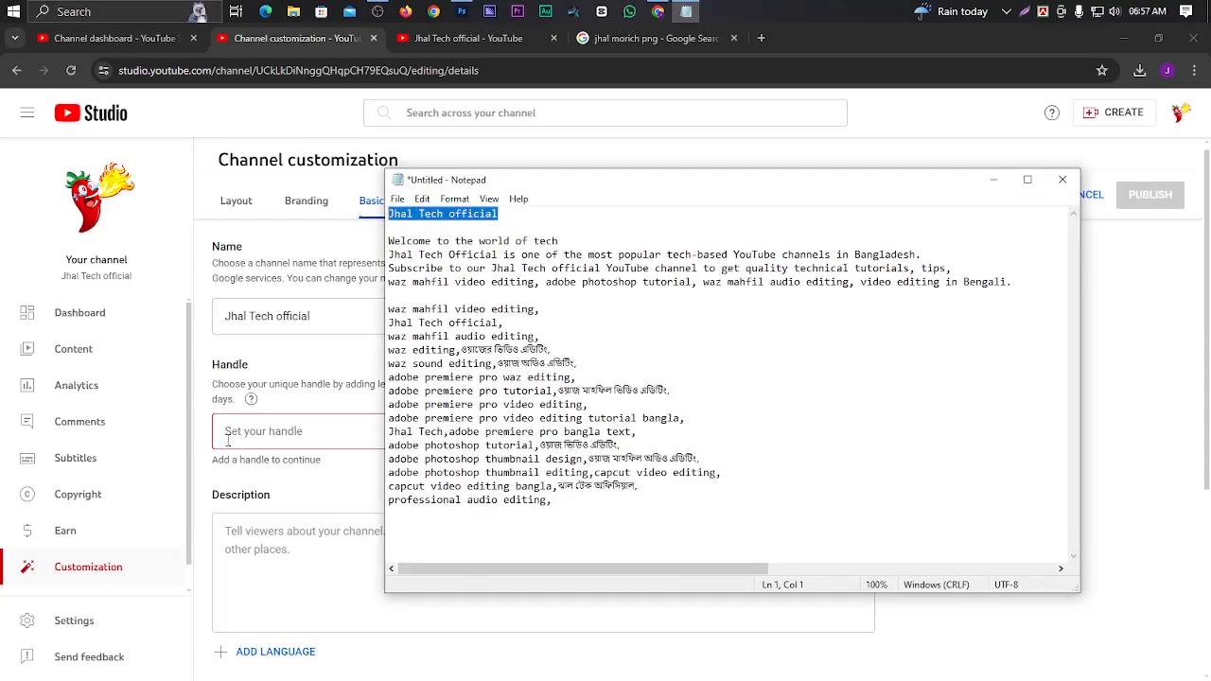
click(238, 434)
key(ctrl+v)
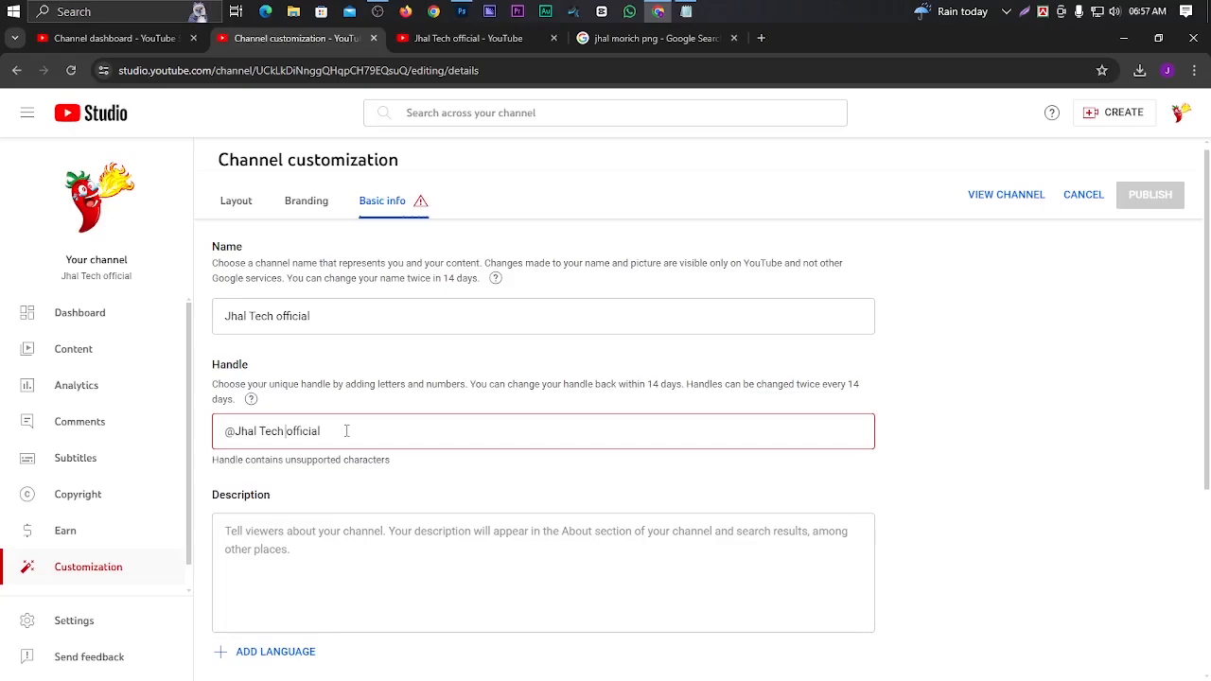
key(BackSpace)
key(BackSpace)
text(t)
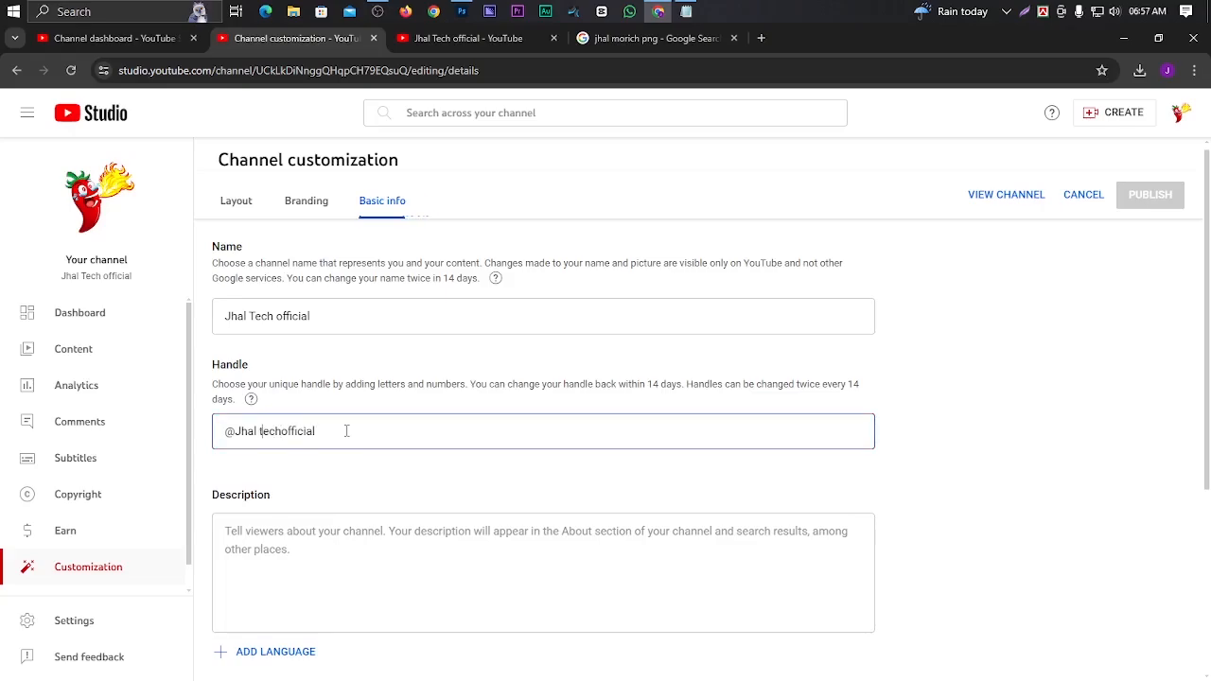
key(BackSpace)
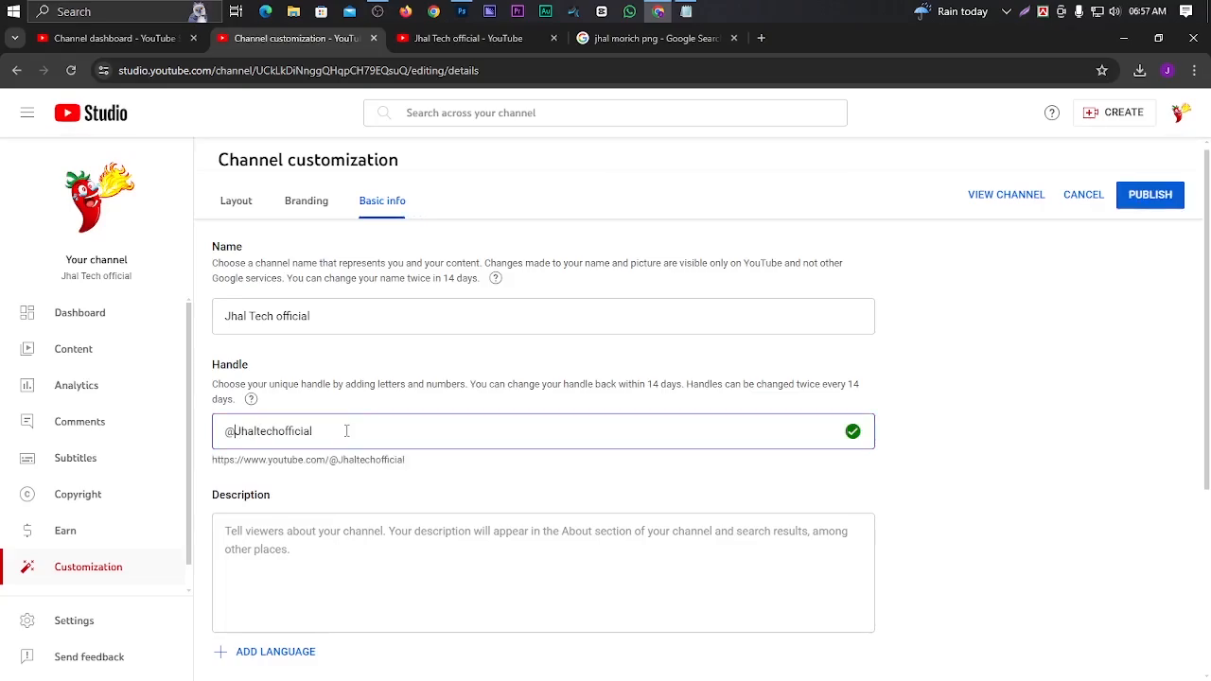
key(BackSpace)
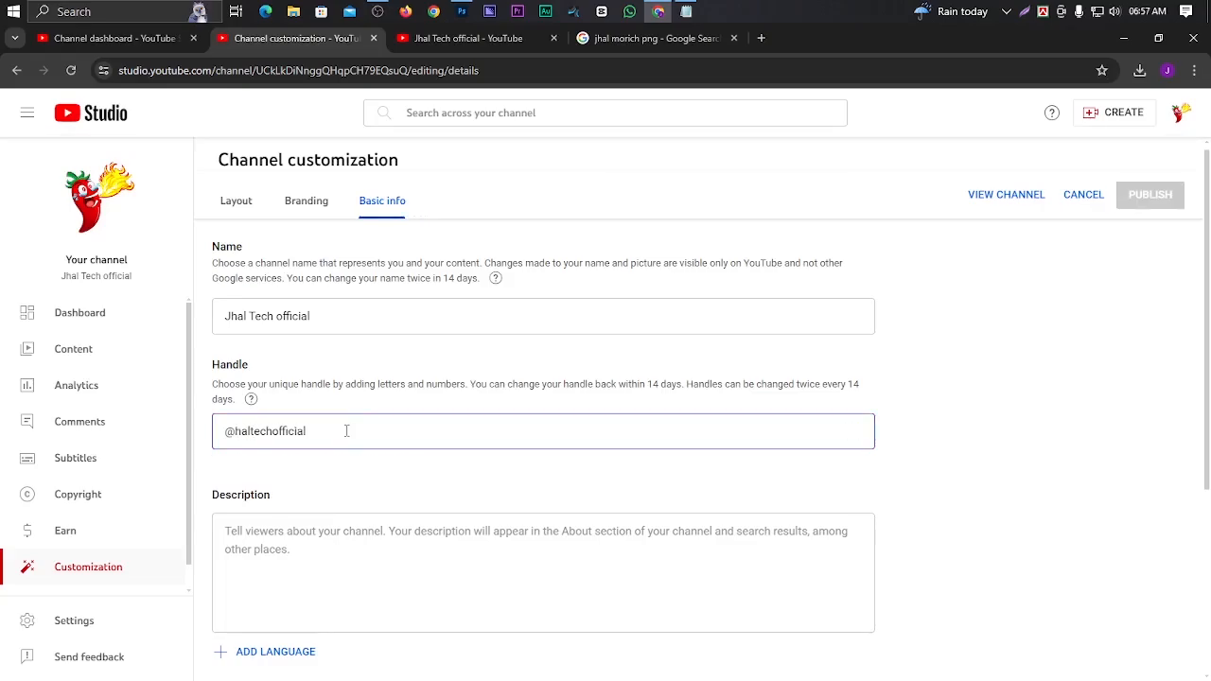
text(j)
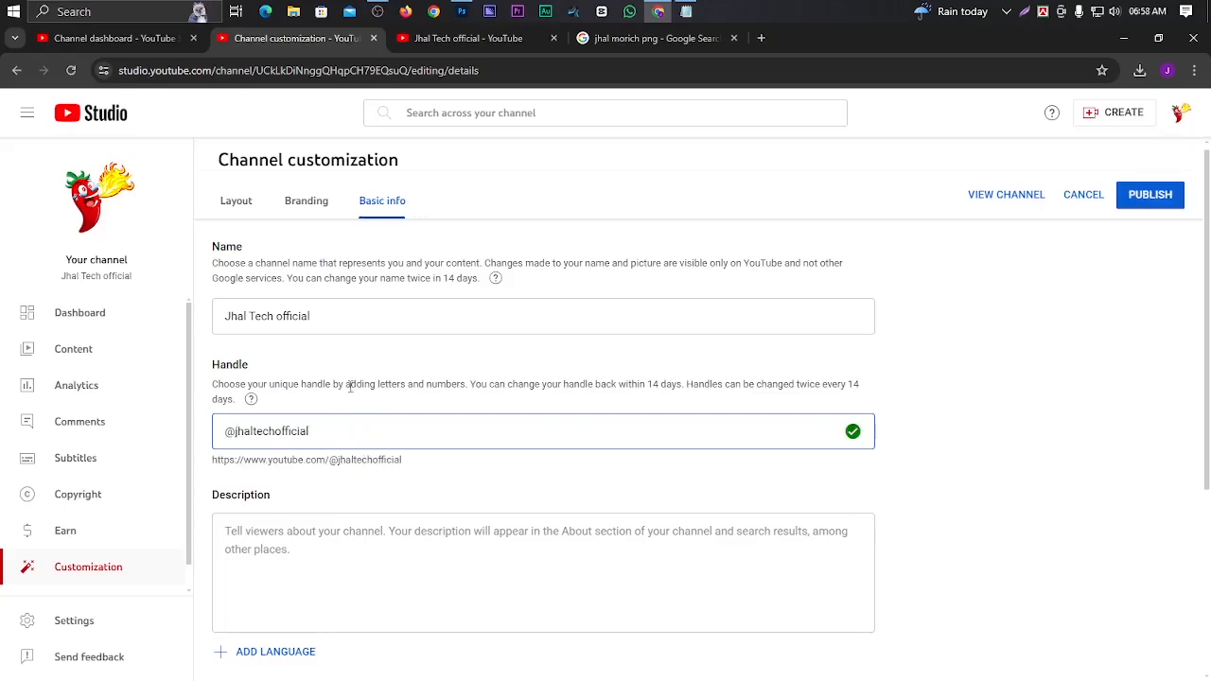
- Copy the "Welcome to the world of tech" paragraph from the Notepad notes into the channel description
scroll(530, 416, down, 2)
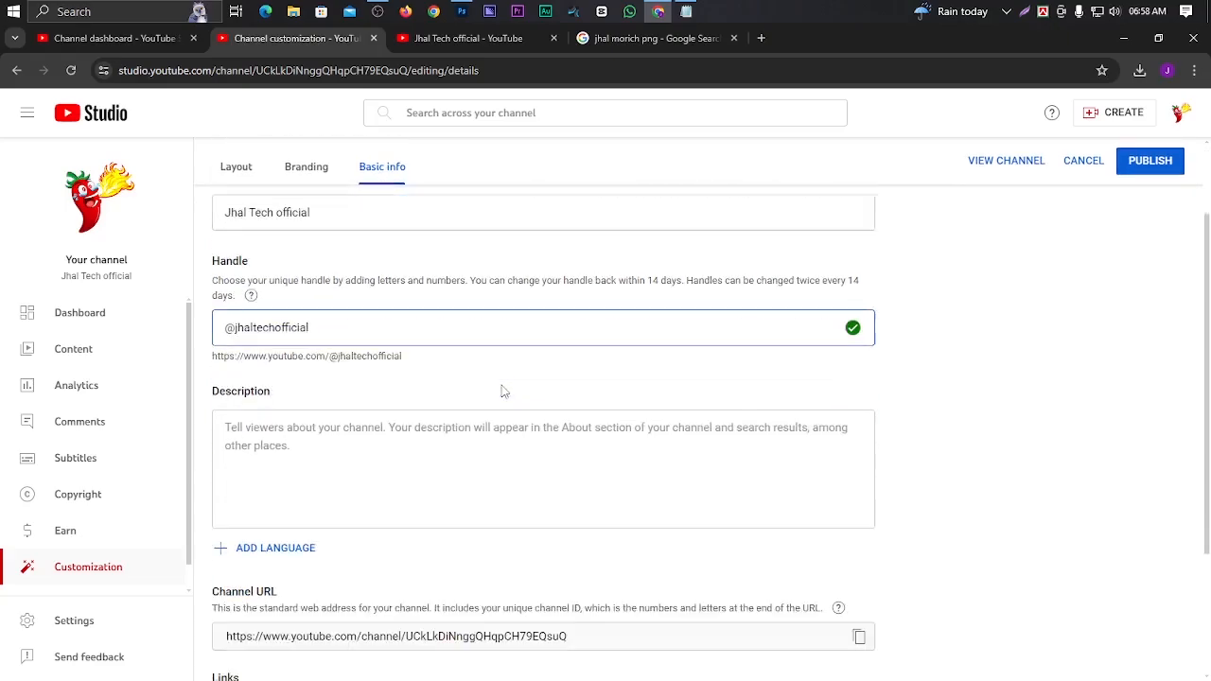
click(686, 11)
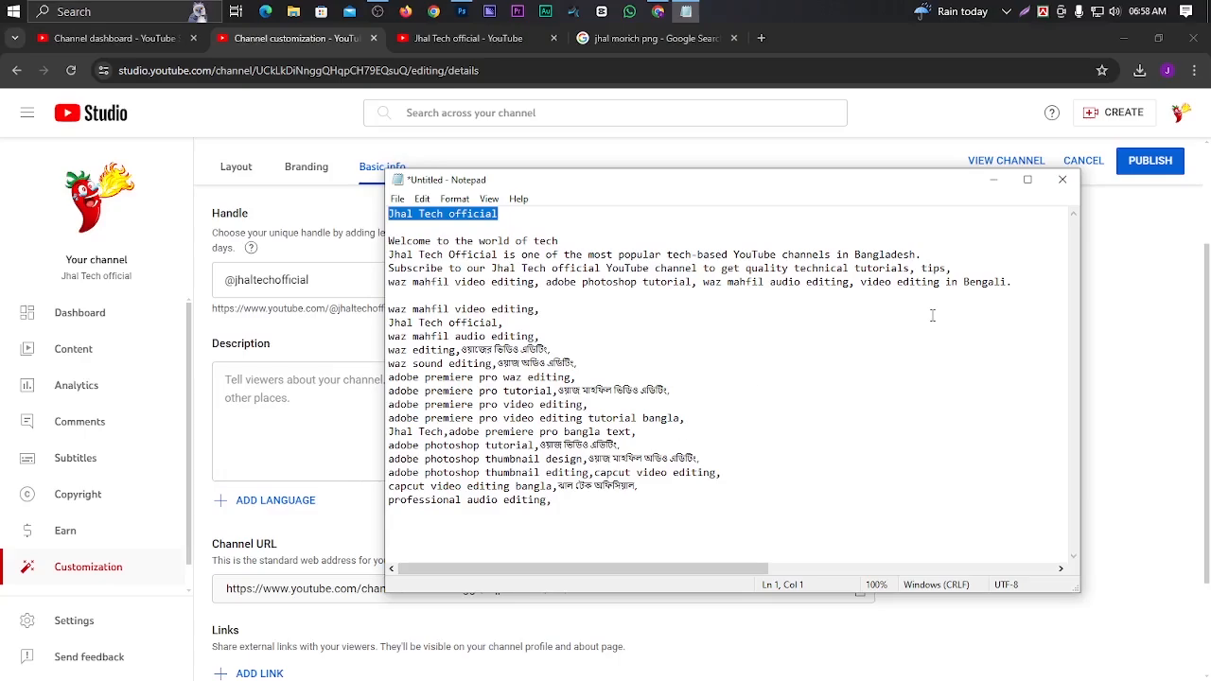
drag(1021, 288, 388, 242)
key(ctrl+c)
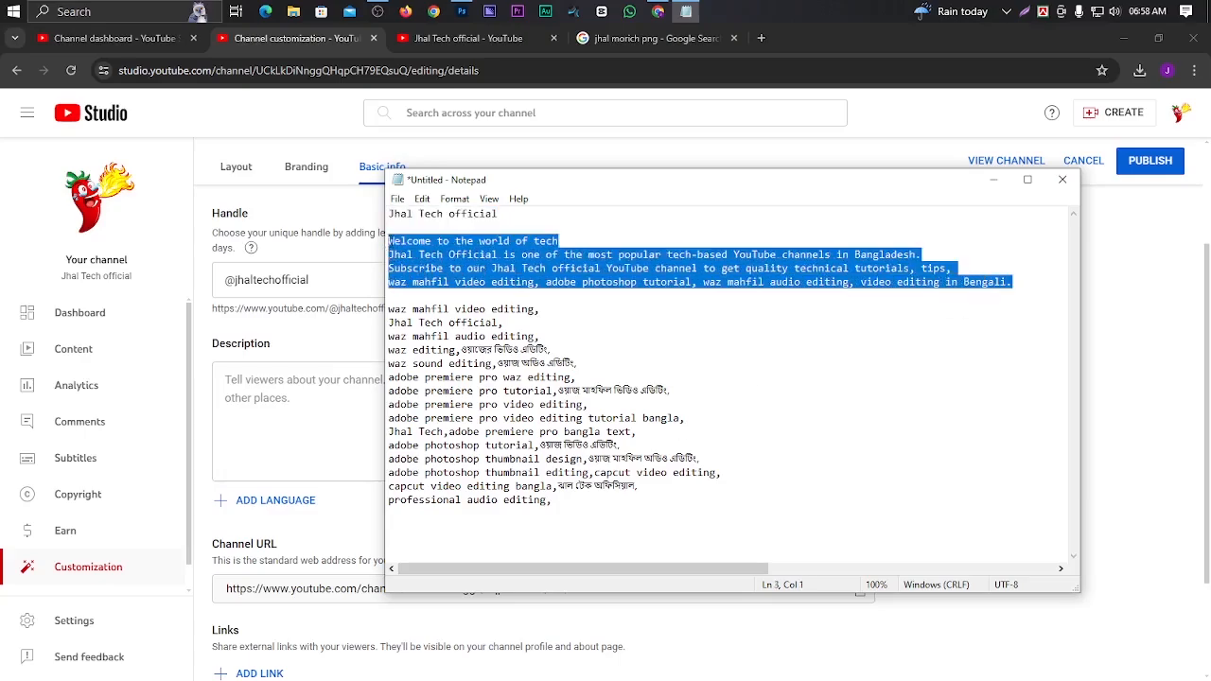
click(308, 382)
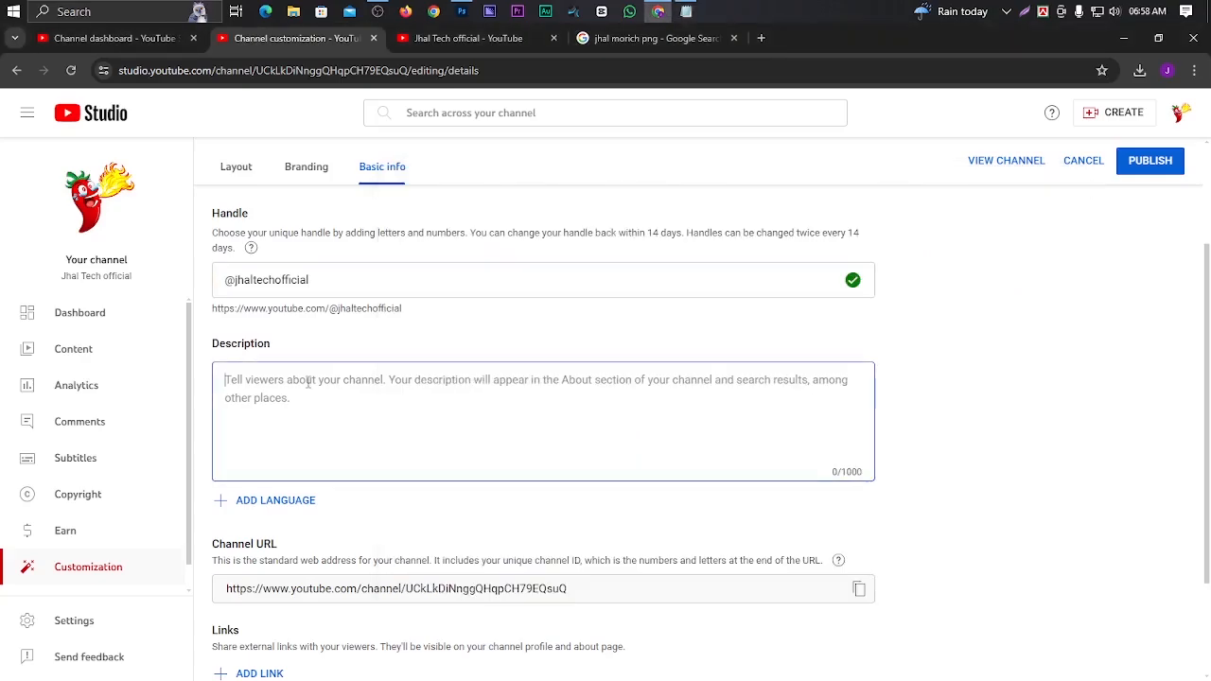
key(ctrl+v)
scroll(358, 415, up, 2)
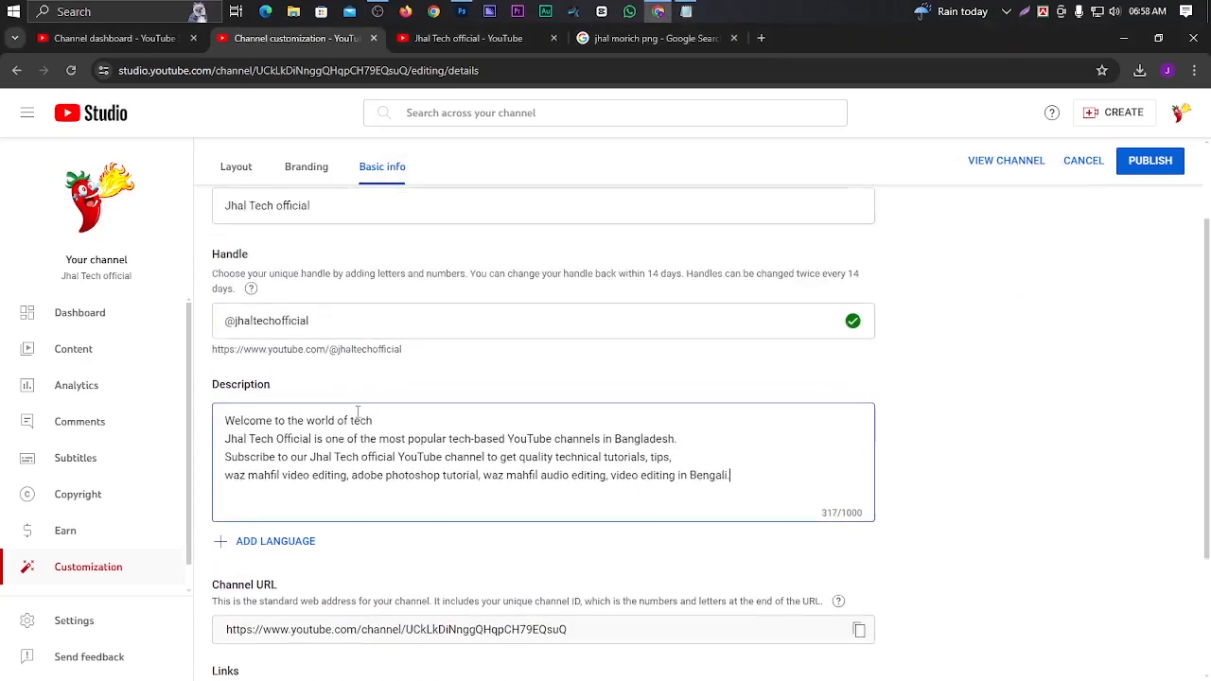
scroll(585, 406, down, 1)
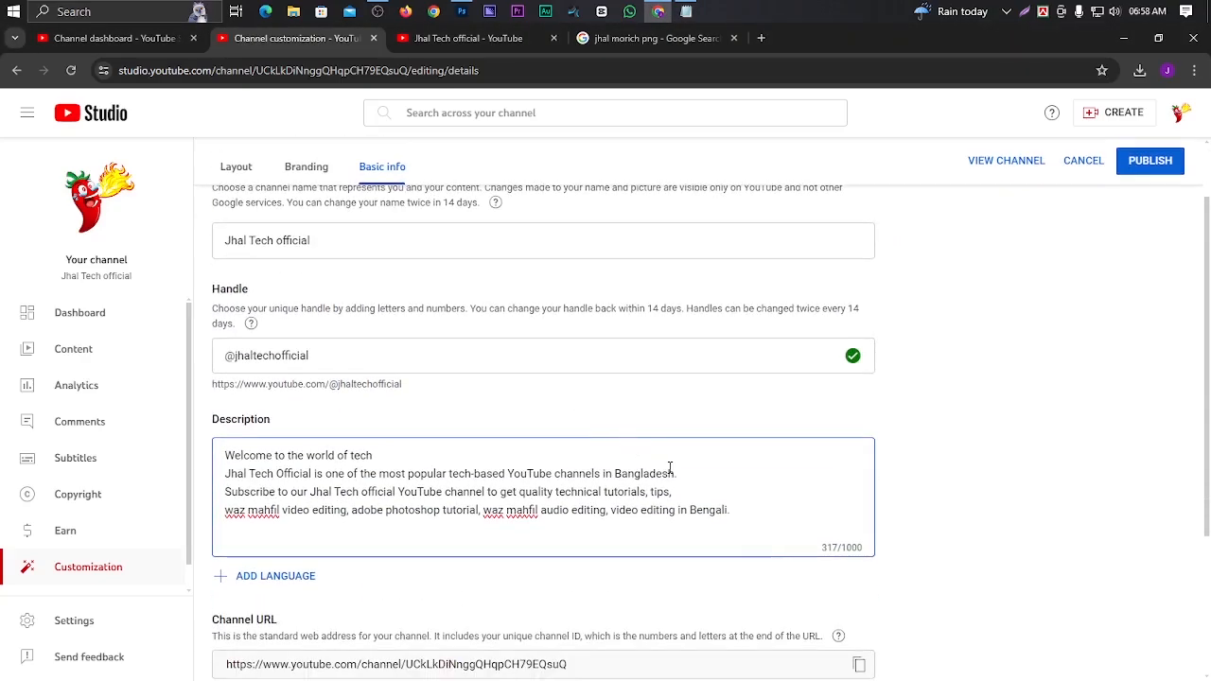
- Copy the keyword list from the Notepad notes and paste it below the description paragraph, separated by a blank line
click(710, 45)
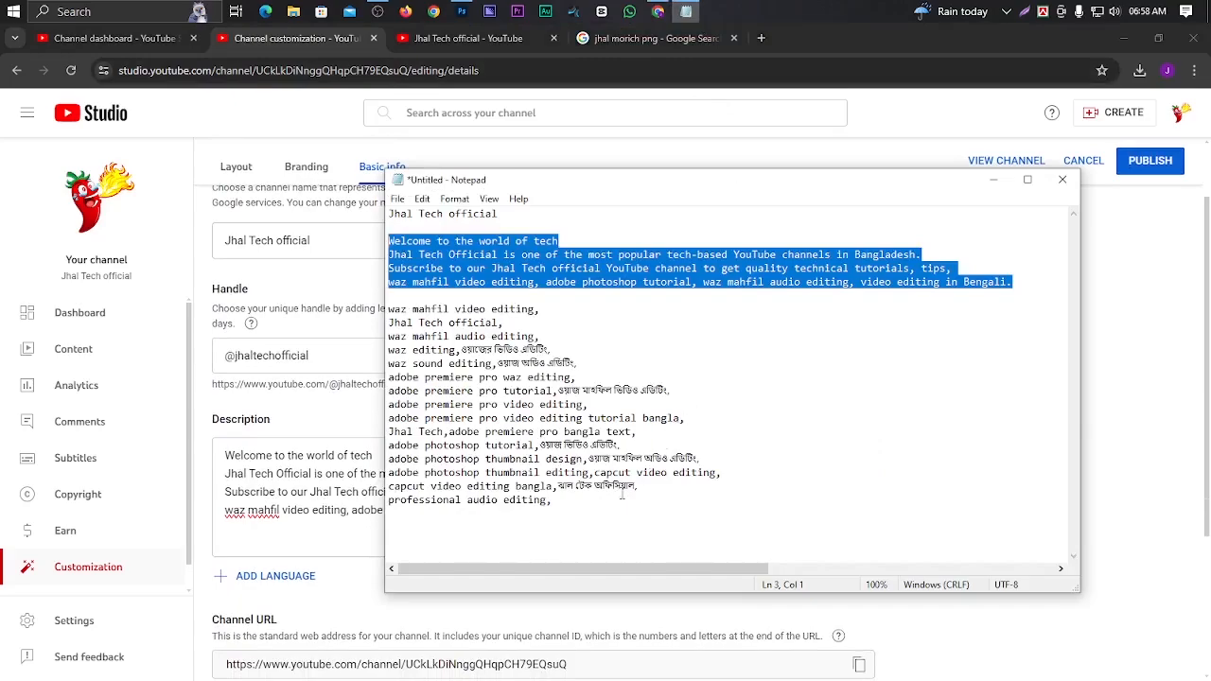
drag(562, 505, 379, 315)
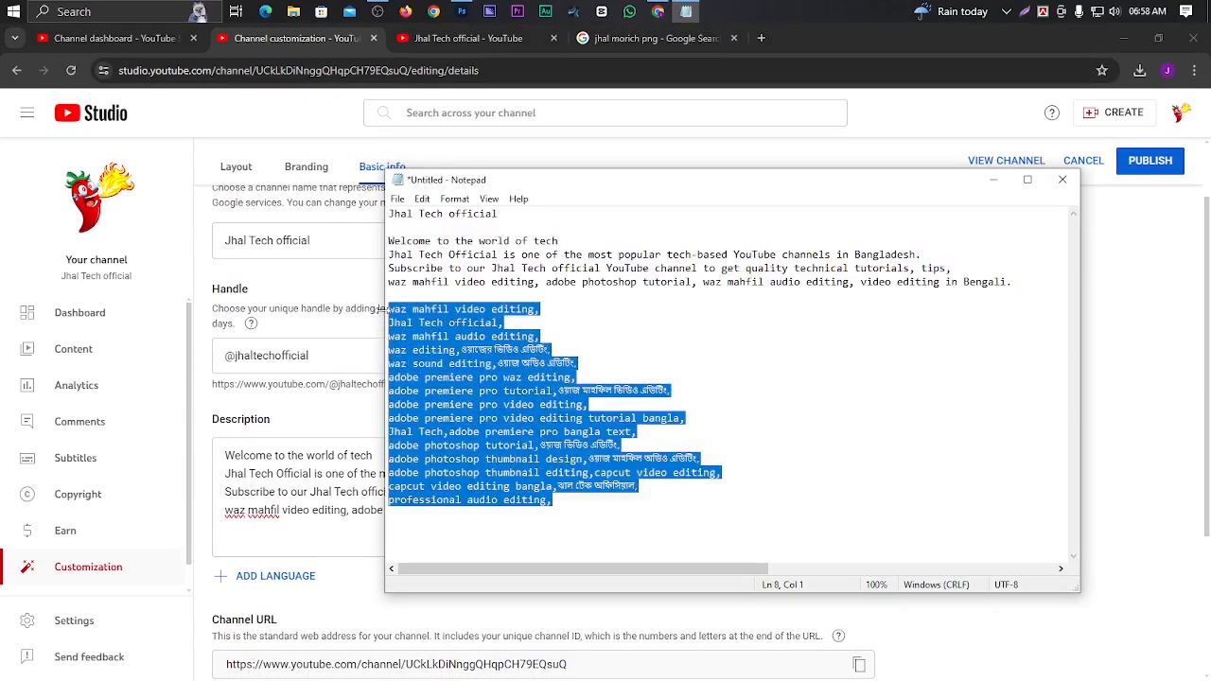
click(336, 493)
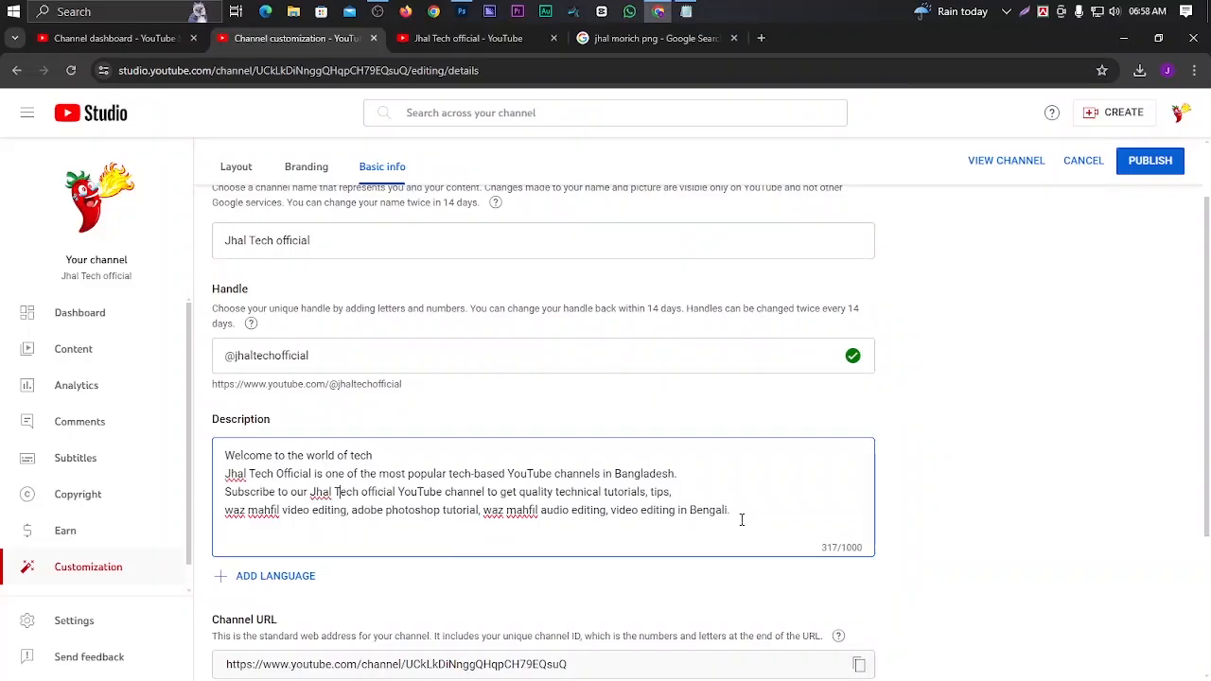
key(Return)
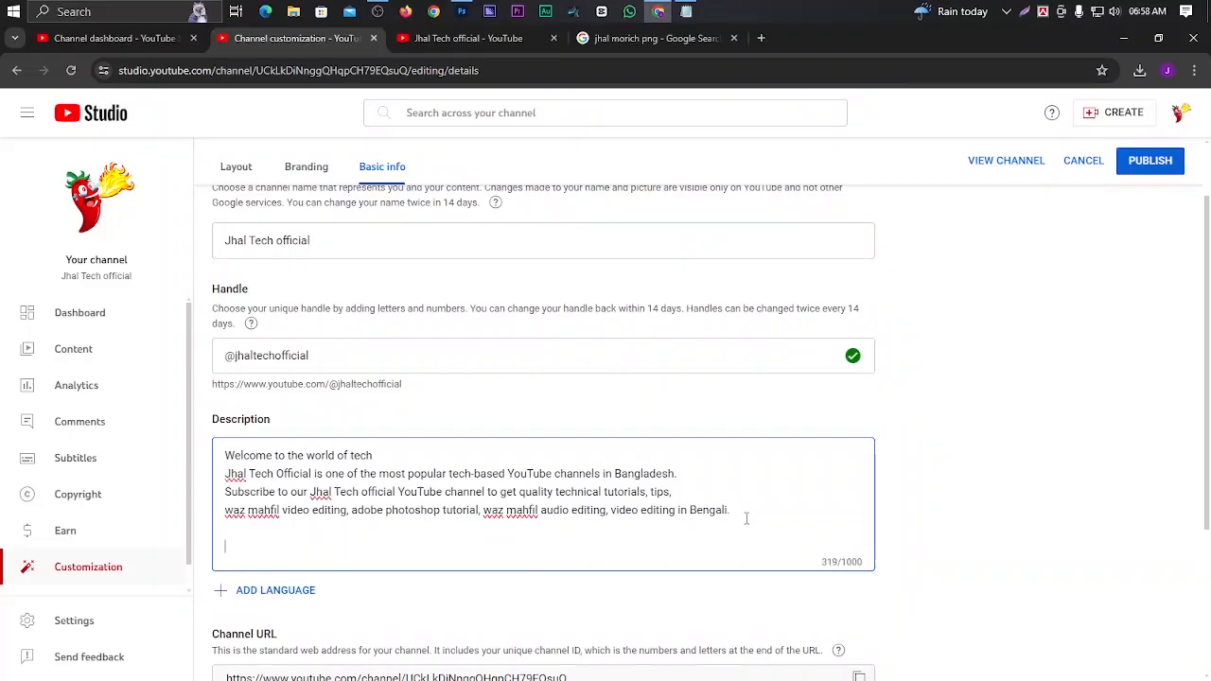
key(ctrl+v)
scroll(746, 518, down, 2)
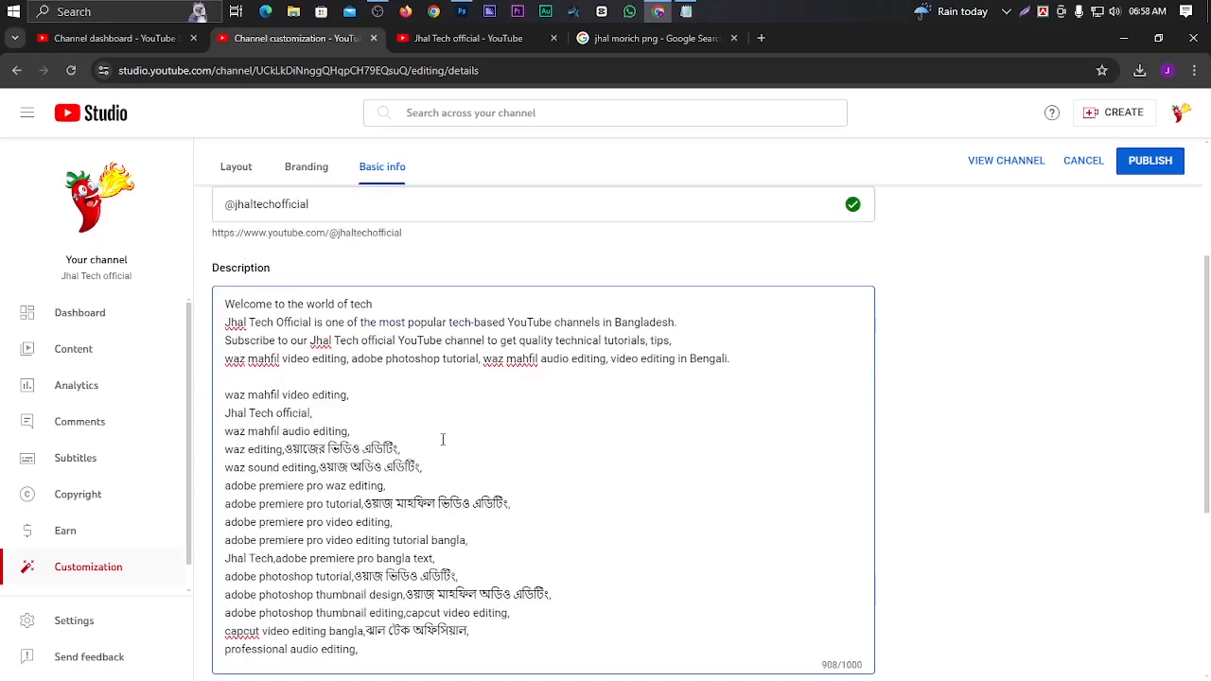
- Put each Bangla keyword that follows an English one in the description's keyword list on its own line
scroll(435, 444, down, 1)
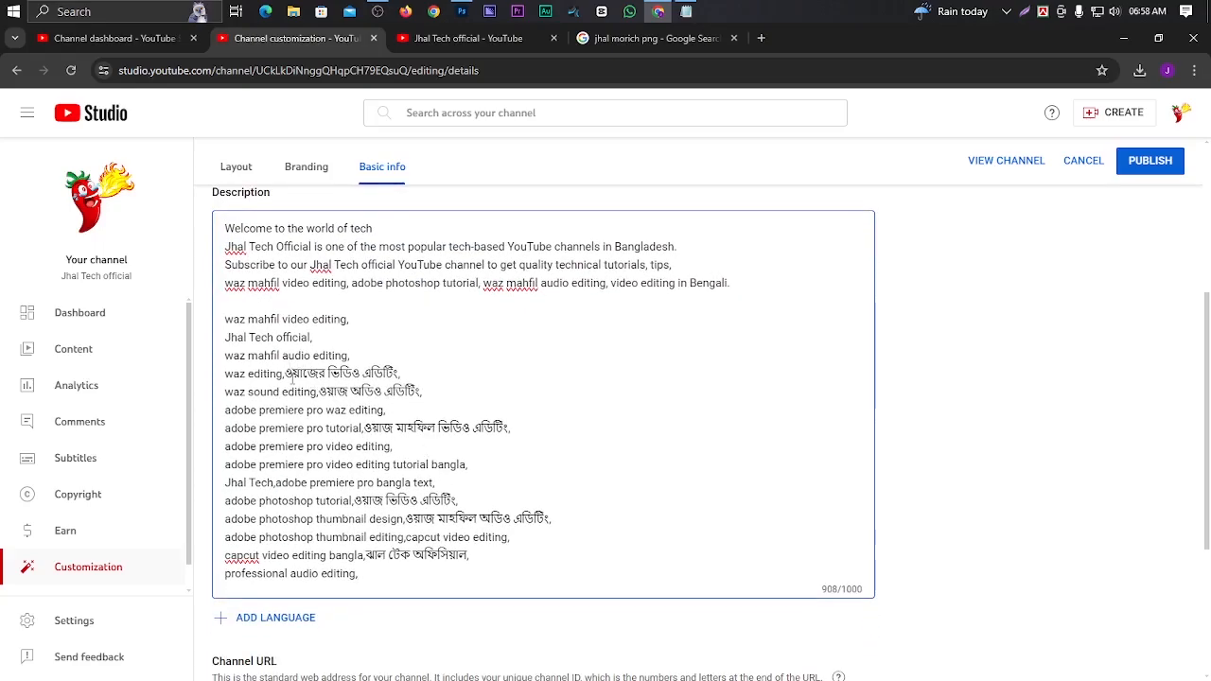
click(285, 376)
key(Return)
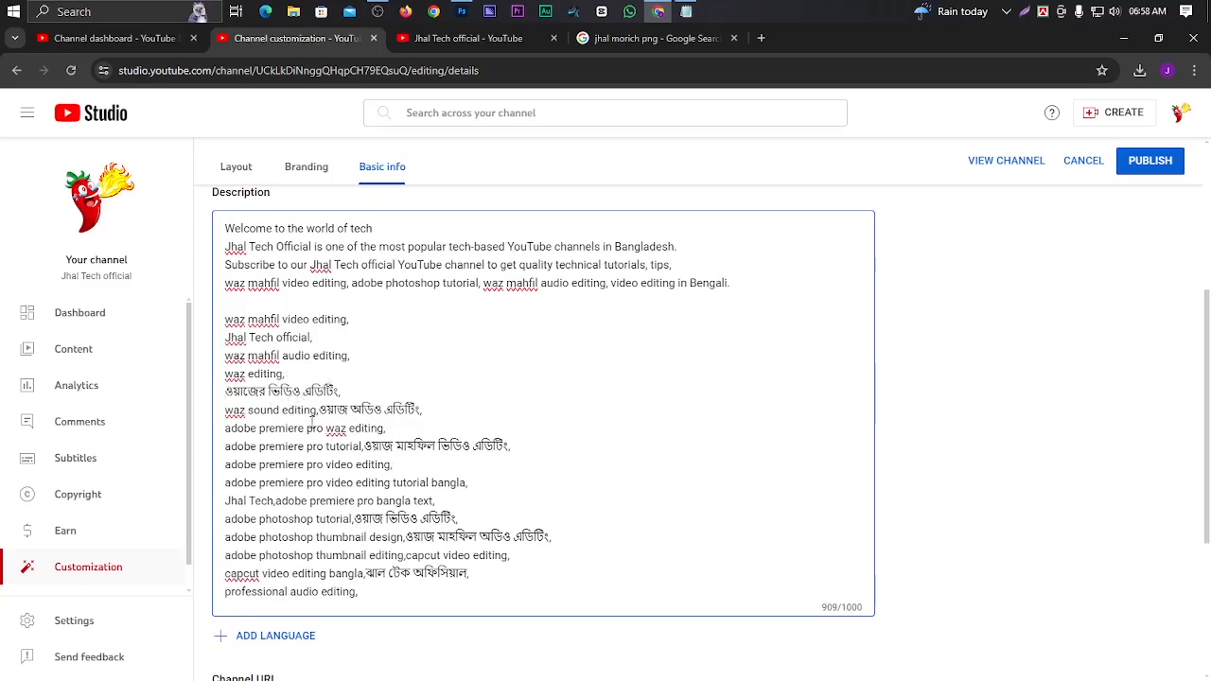
key(Return)
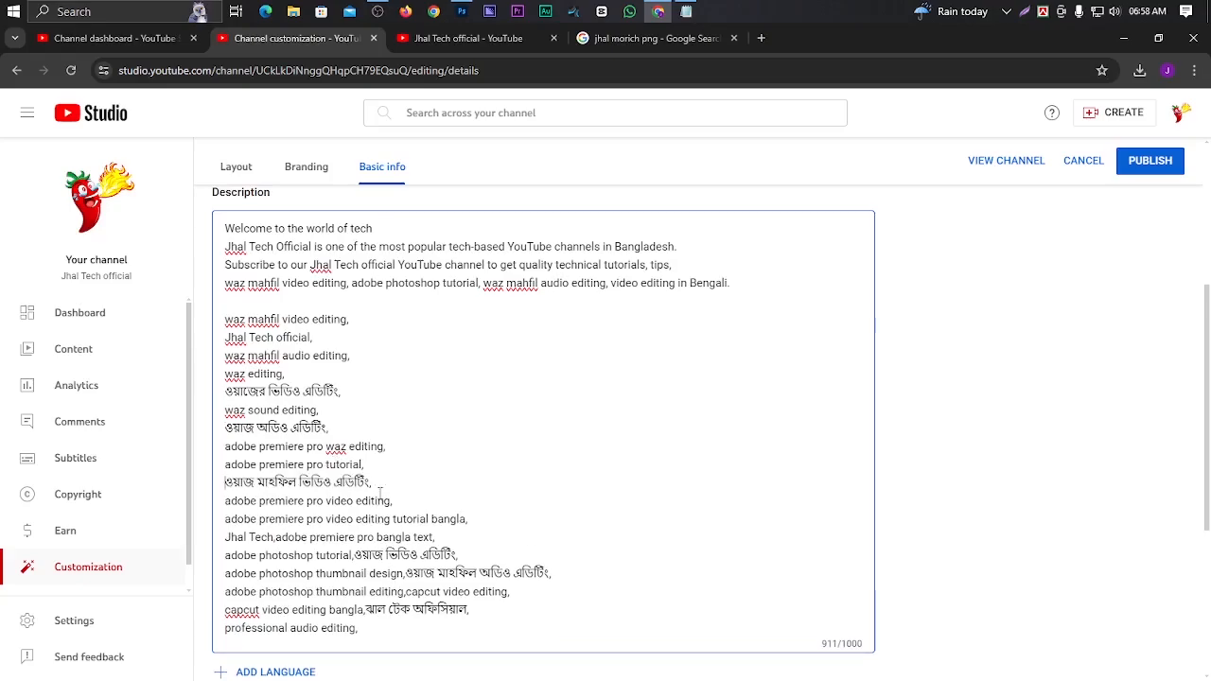
key(Return)
scroll(420, 430, down, 2)
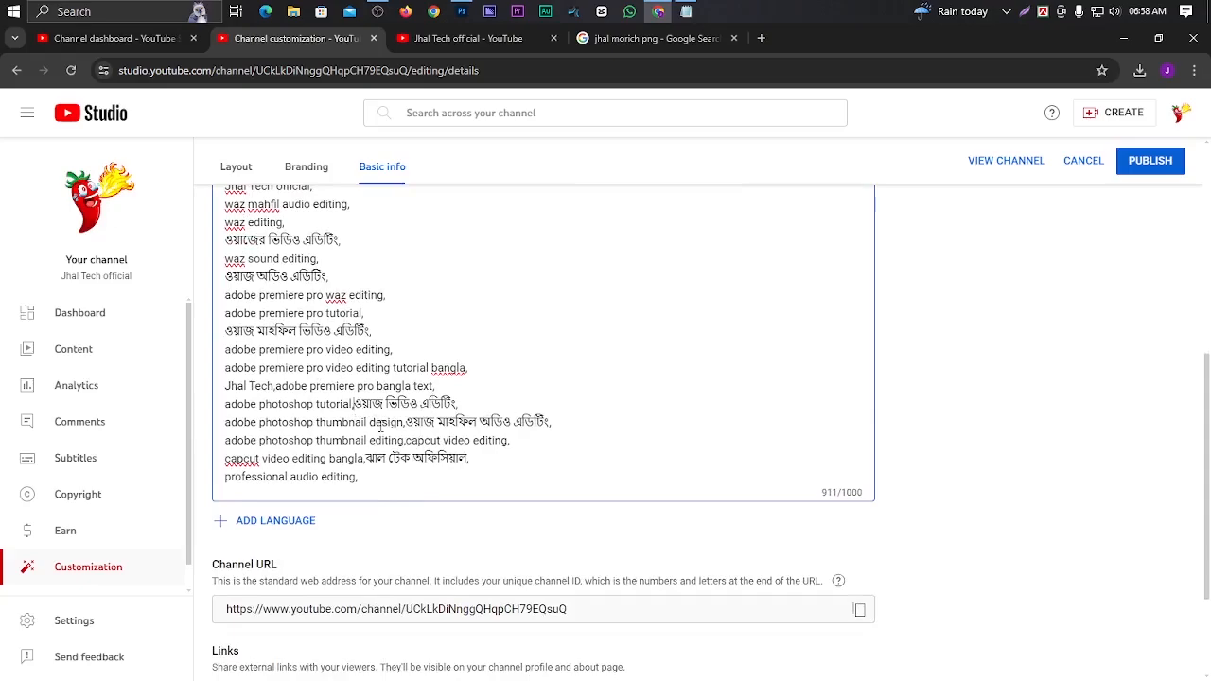
key(Return)
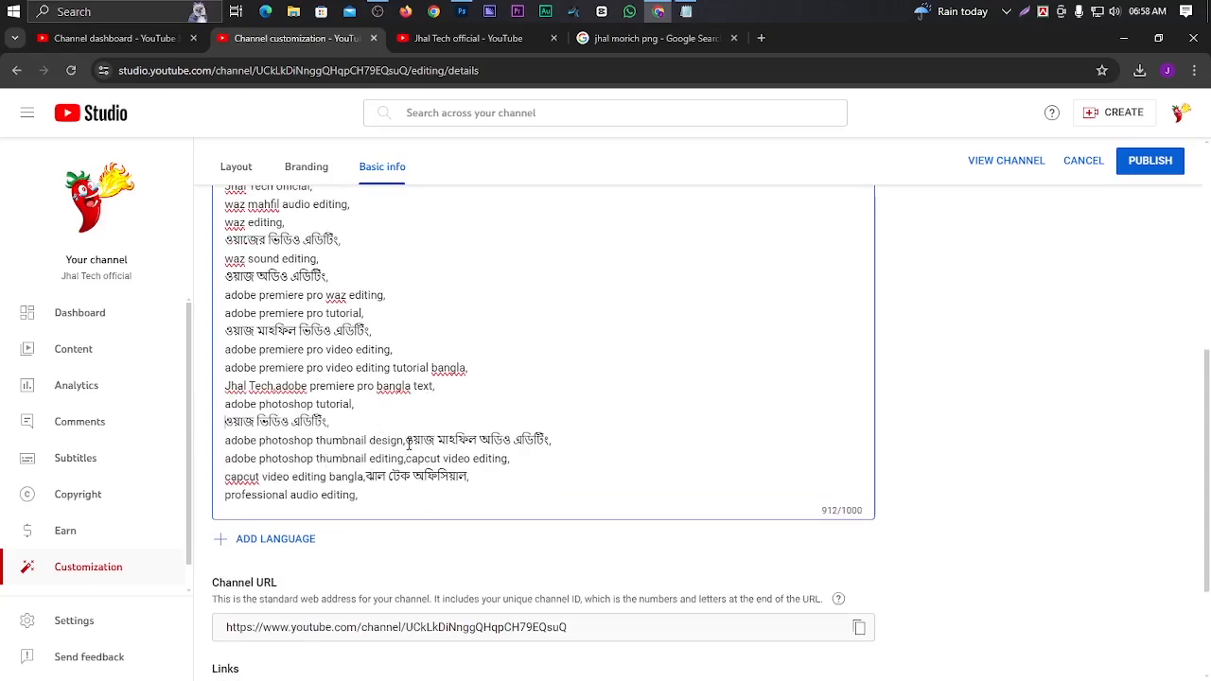
click(406, 439)
key(Return)
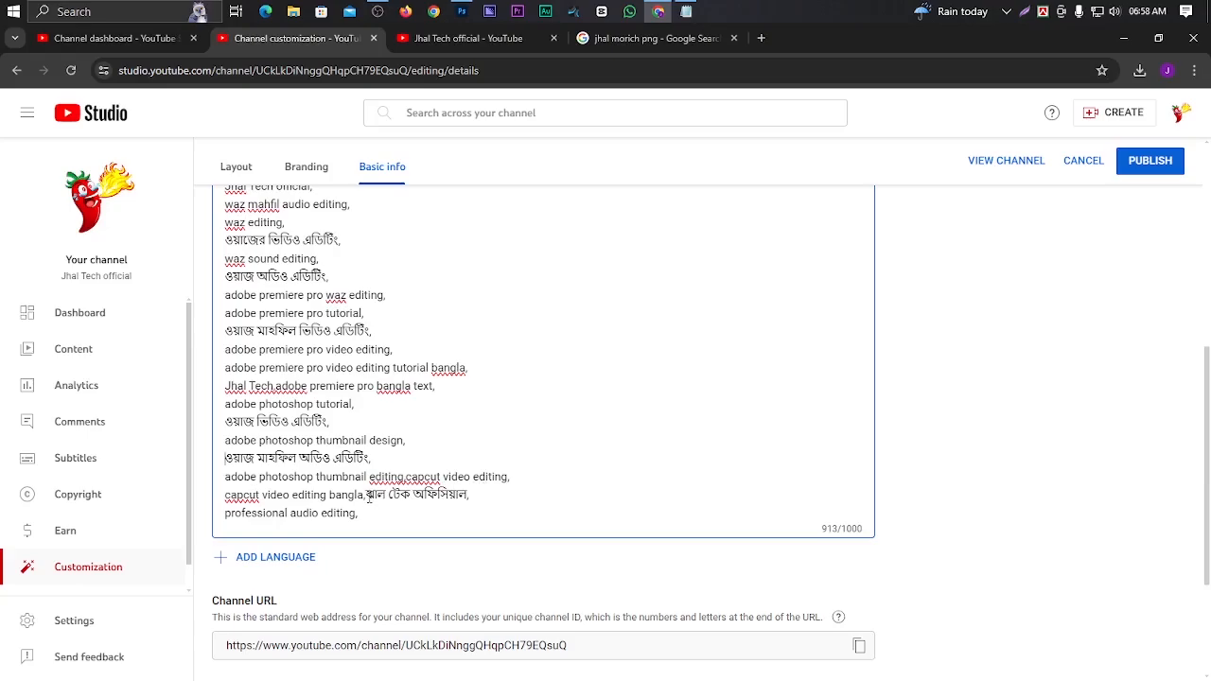
click(375, 498)
key(Return)
scroll(371, 510, down, 1)
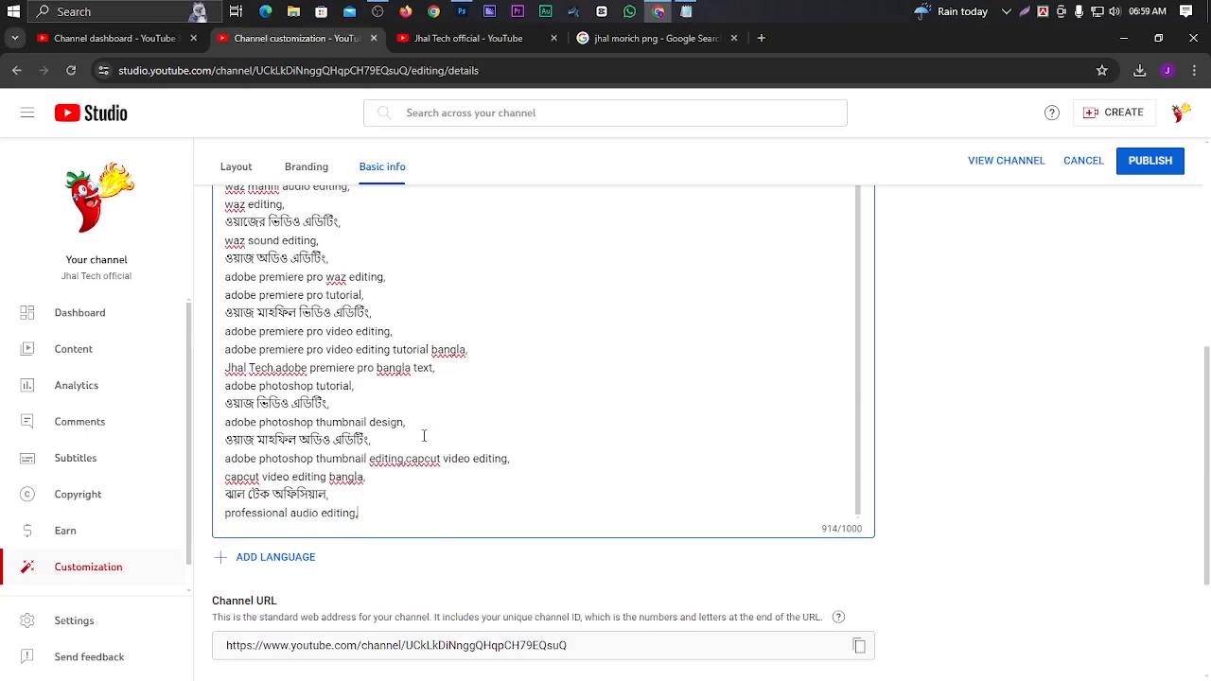
- Review the channel name, handle and the full description from the opening paragraph down to the last keywords
scroll(371, 509, up, 6)
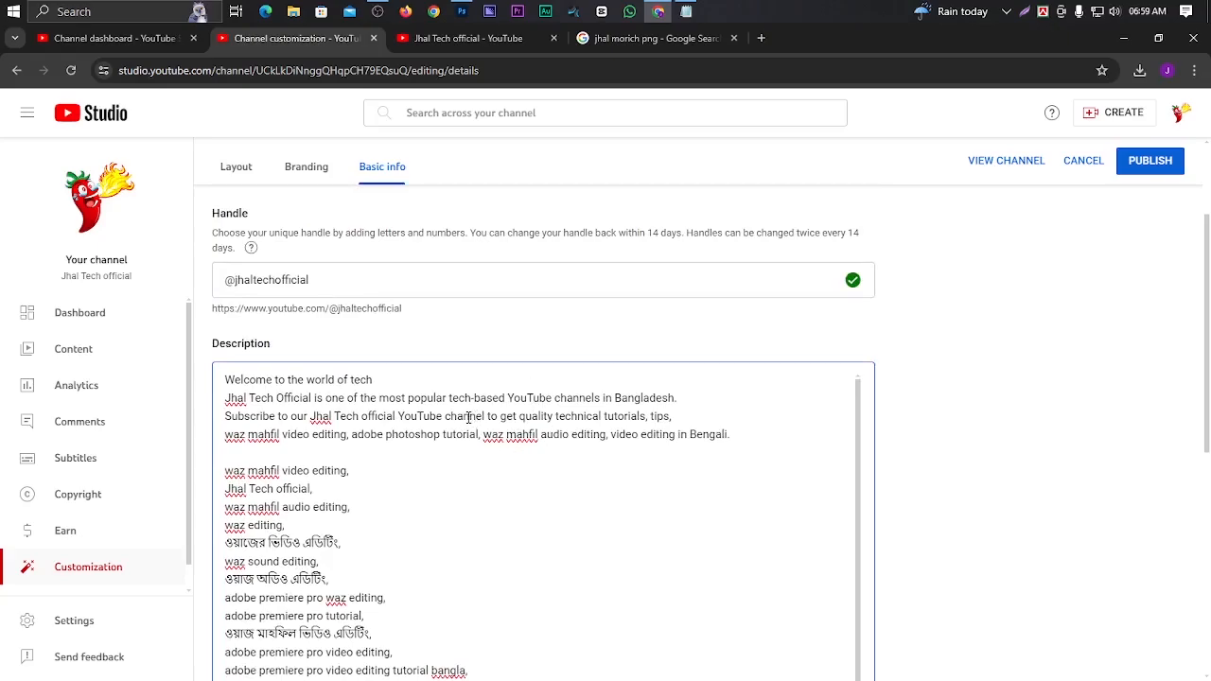
scroll(467, 417, down, 6)
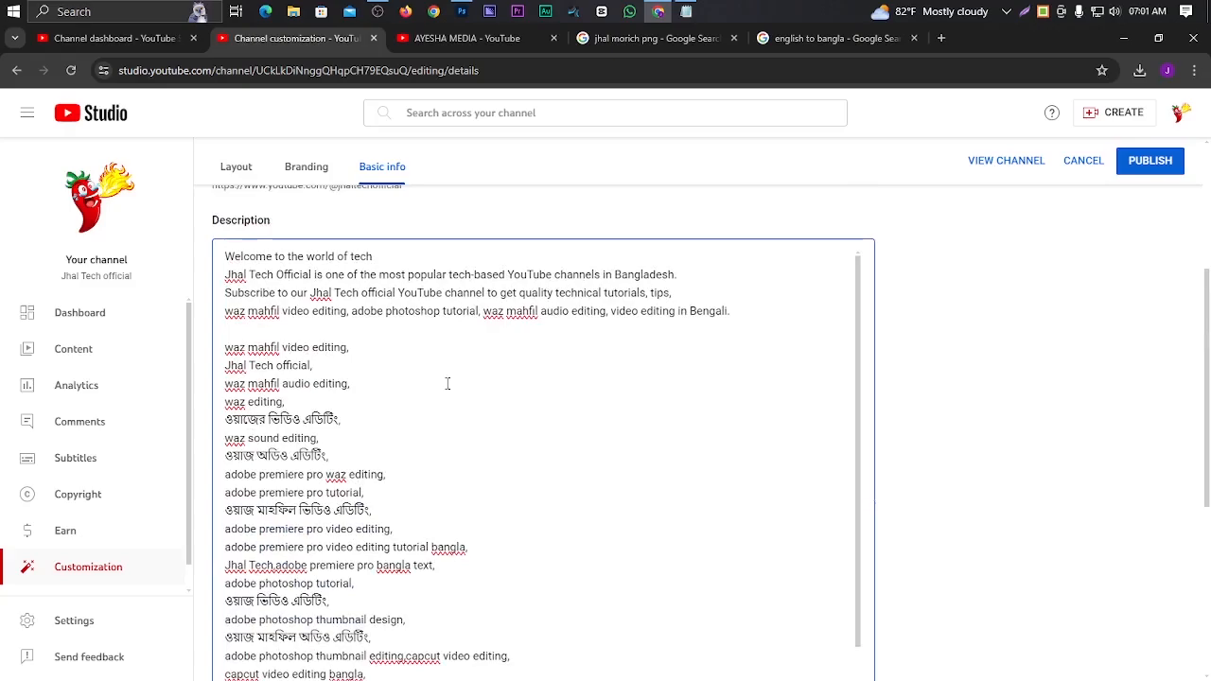
scroll(448, 384, up, 2)
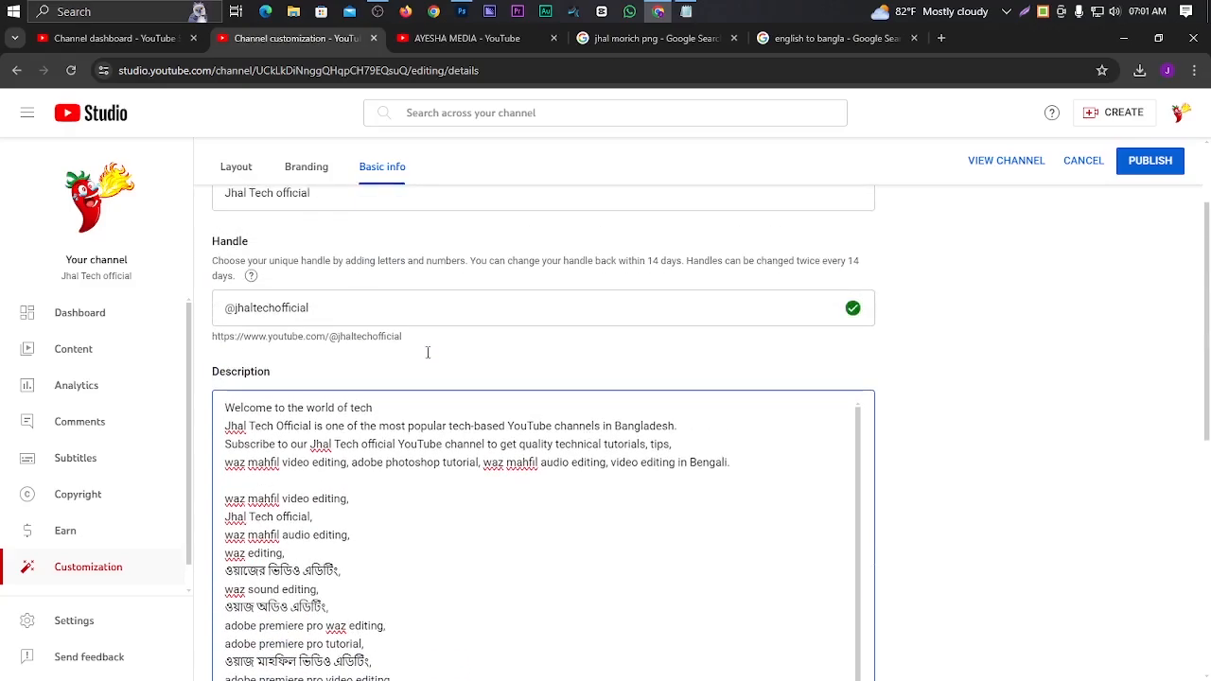
scroll(426, 390, down, 6)
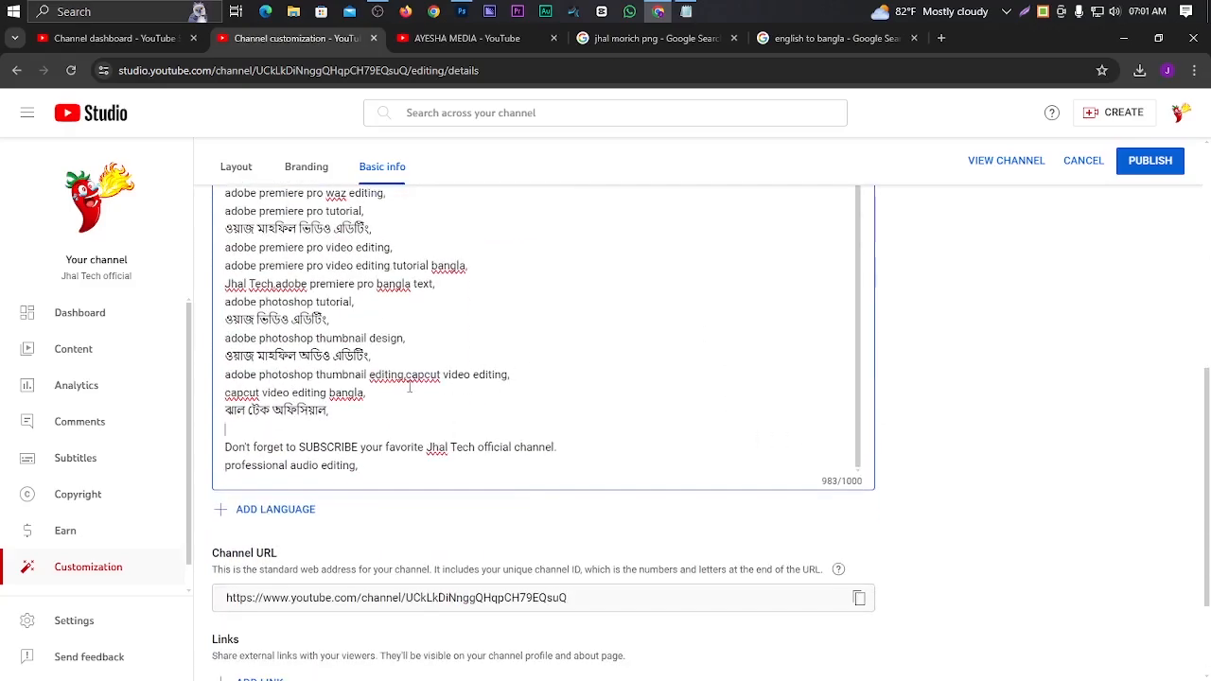
scroll(409, 387, up, 5)
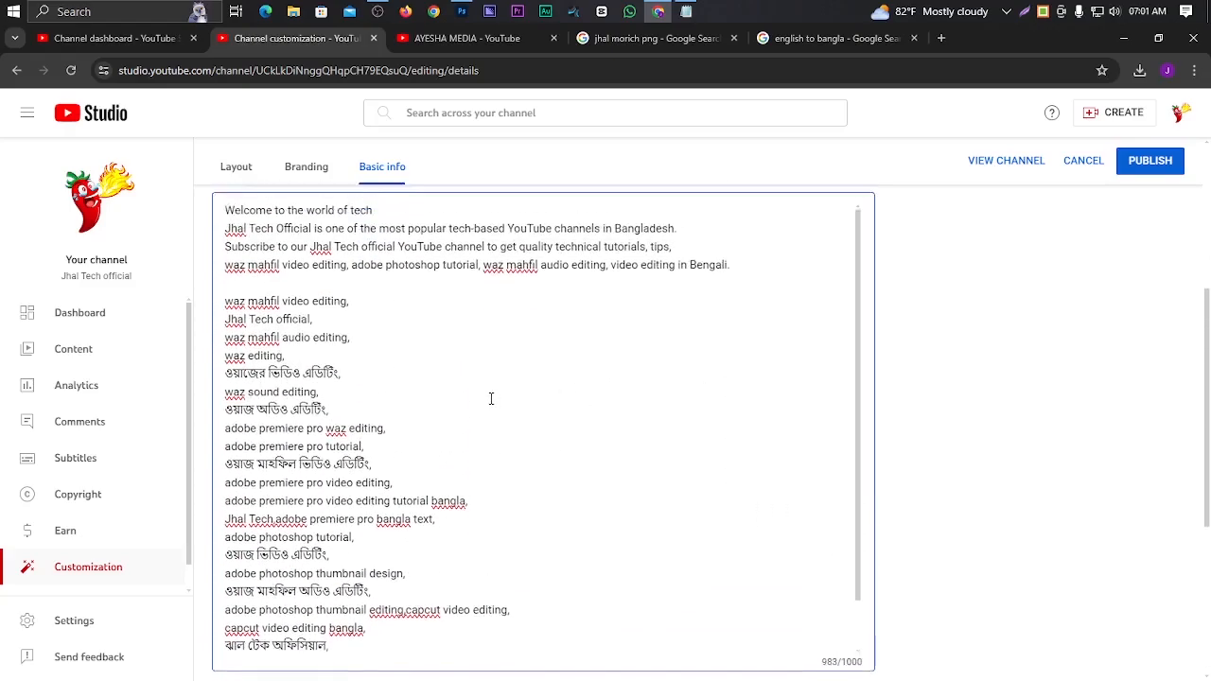
scroll(491, 398, up, 4)
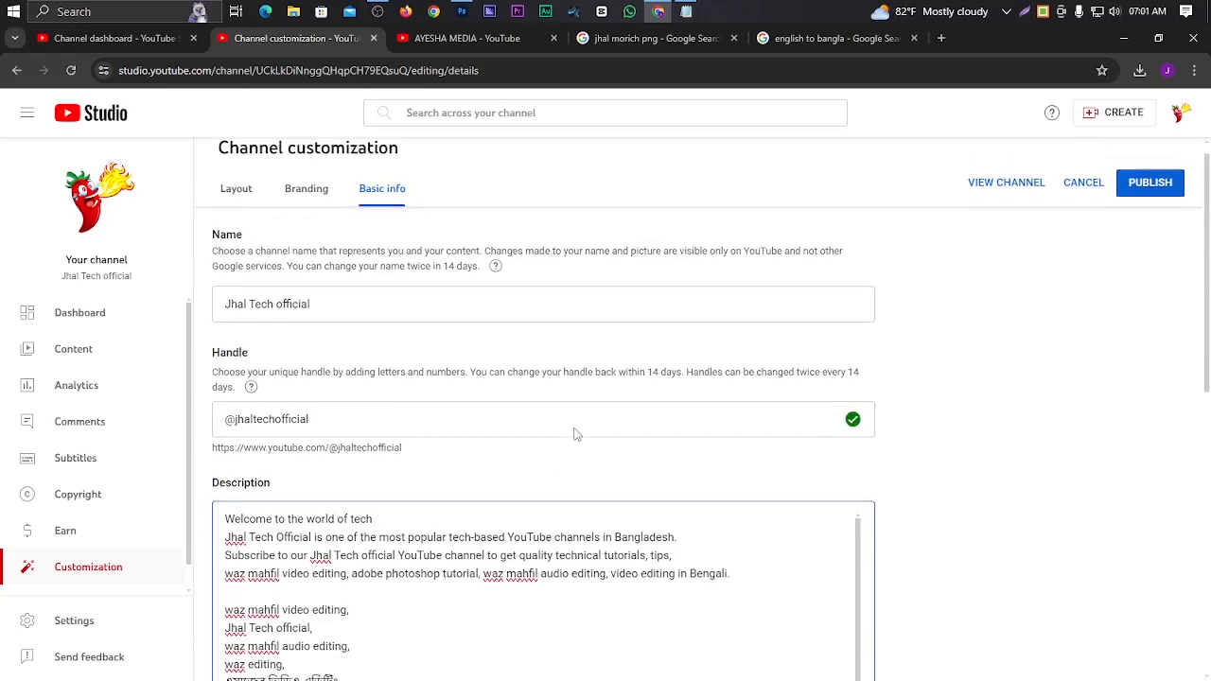
scroll(527, 432, down, 6)
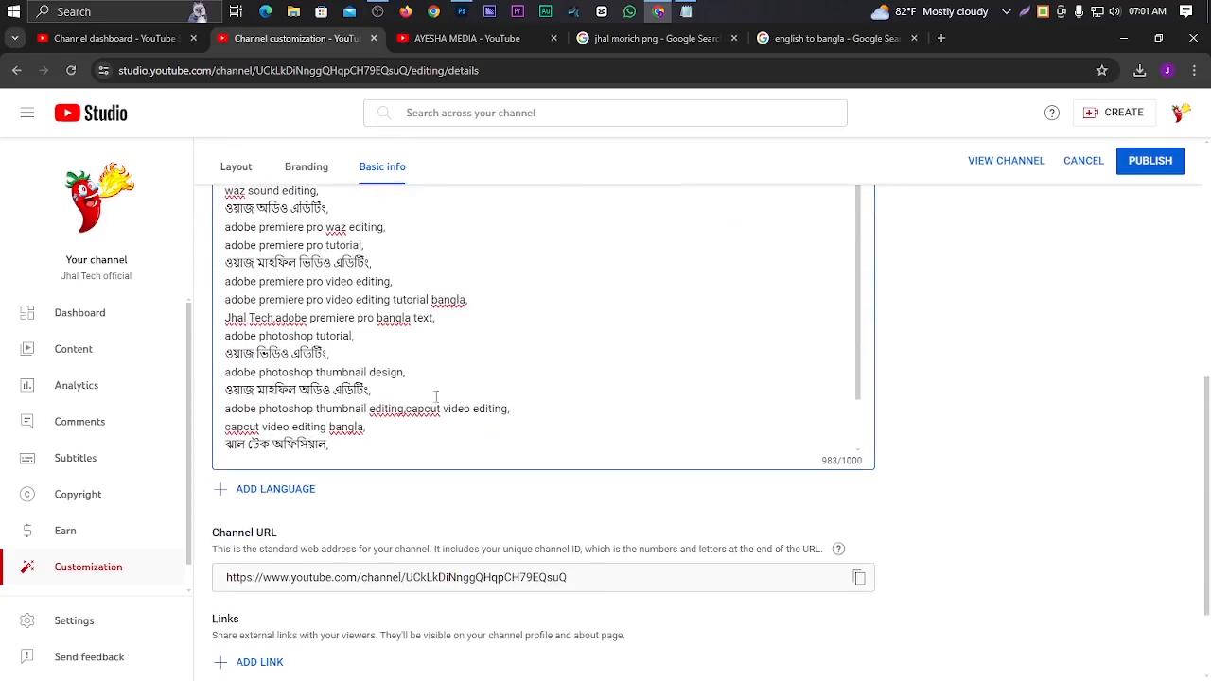
scroll(436, 395, up, 5)
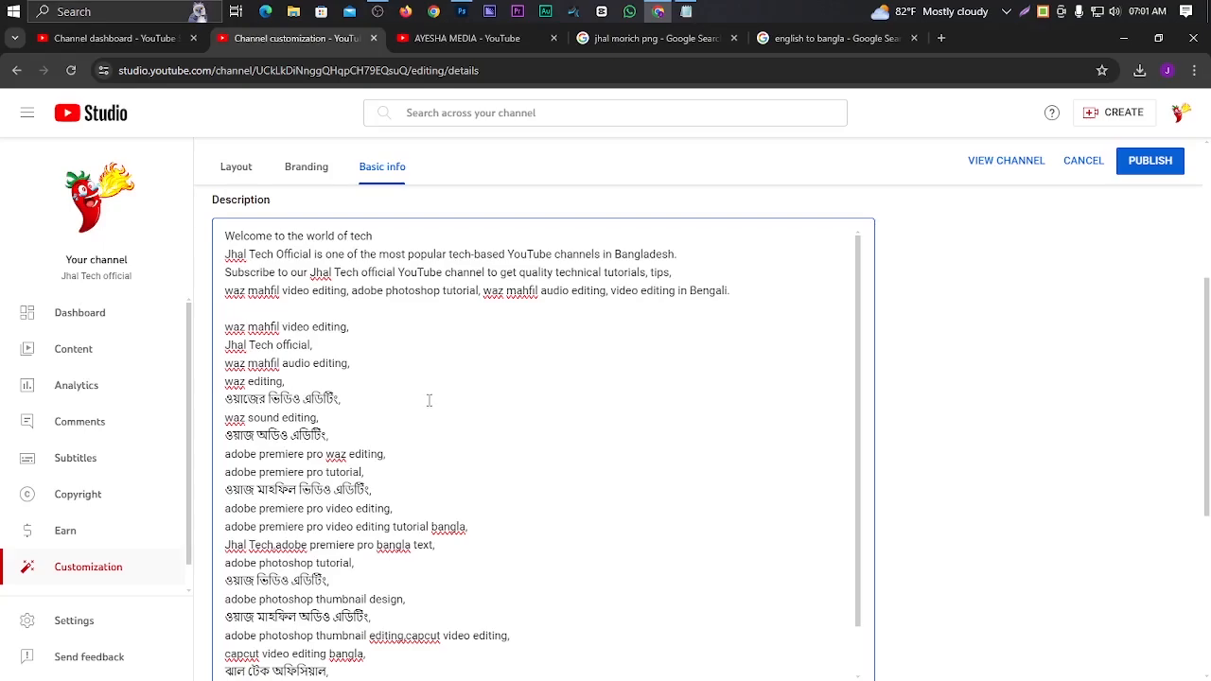
scroll(391, 392, up, 3)
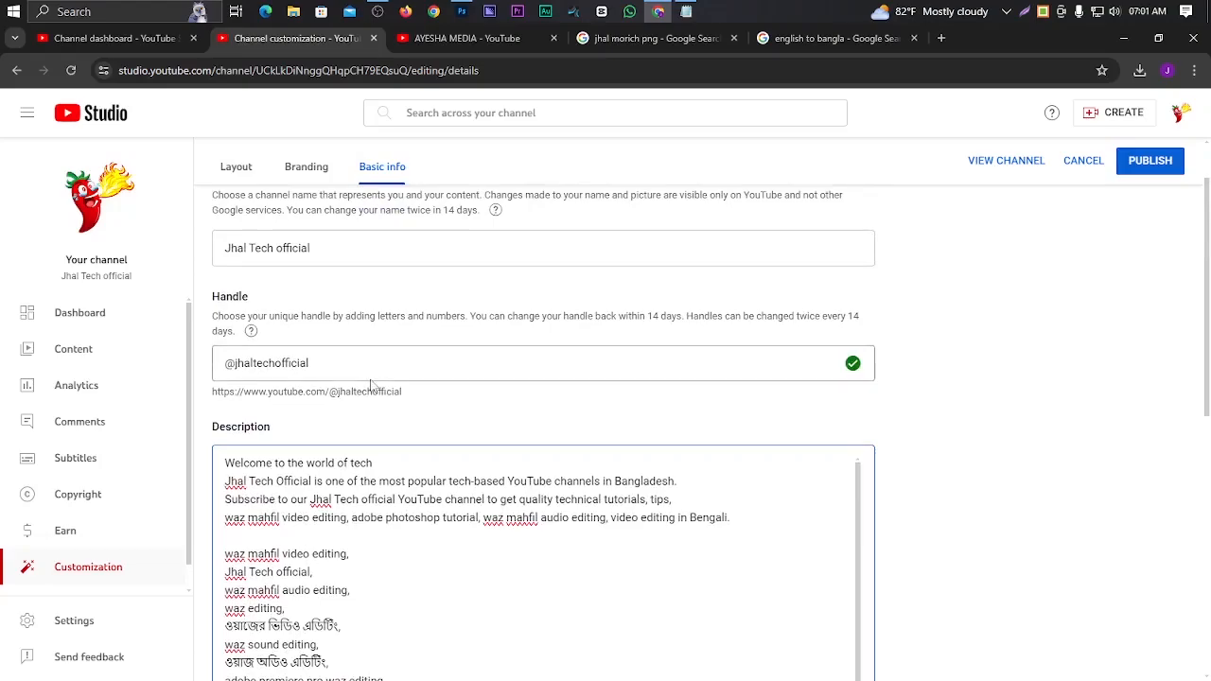
scroll(400, 278, up, 1)
scroll(492, 360, down, 3)
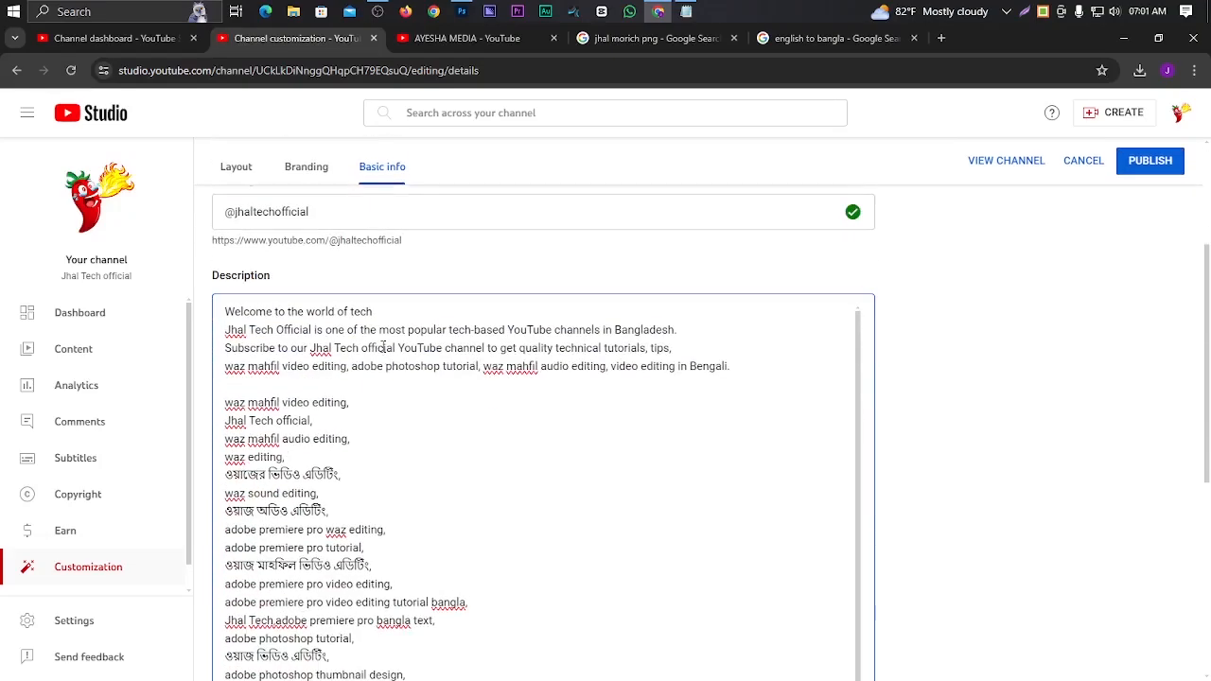
scroll(643, 397, down, 5)
scroll(604, 407, up, 2)
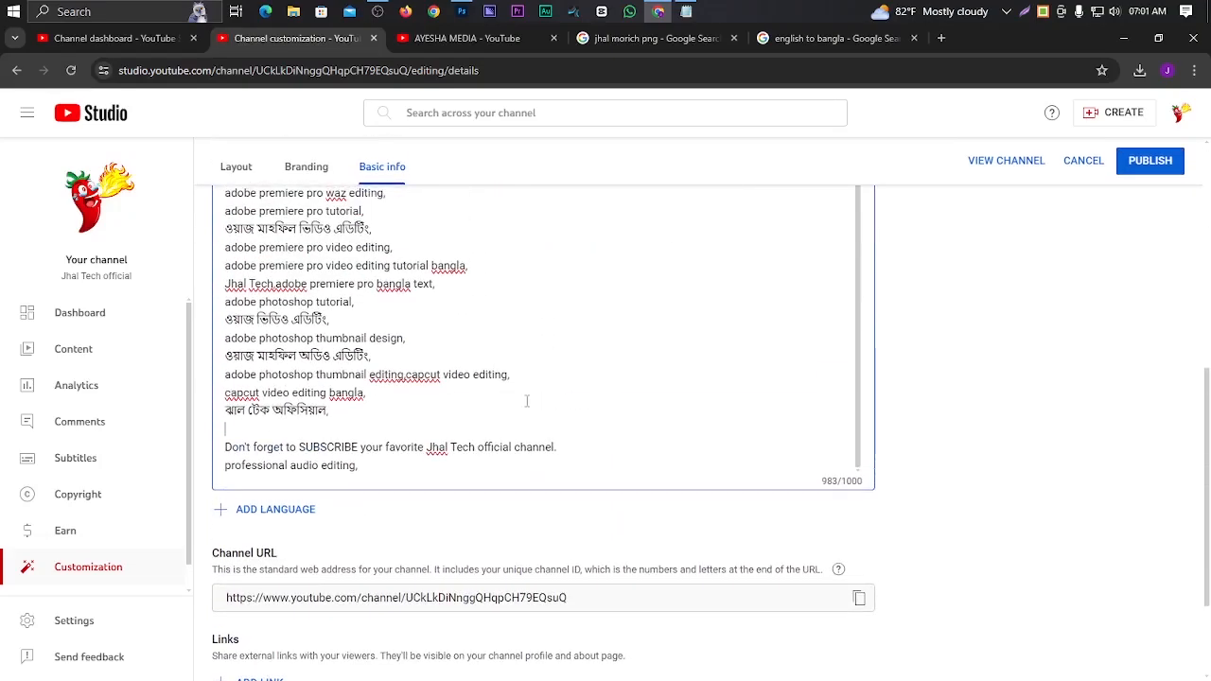
- Copy the entire channel description and publish the basic info changes
key(ctrl+a)
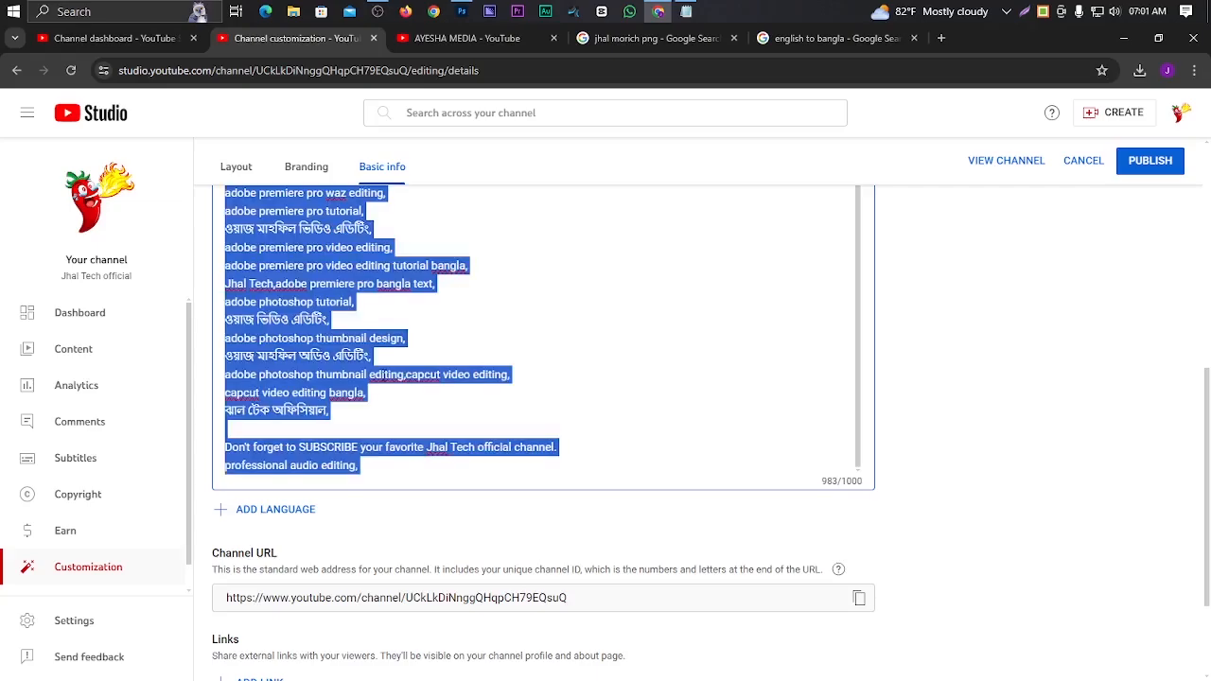
click(331, 414)
scroll(332, 413, down, 2)
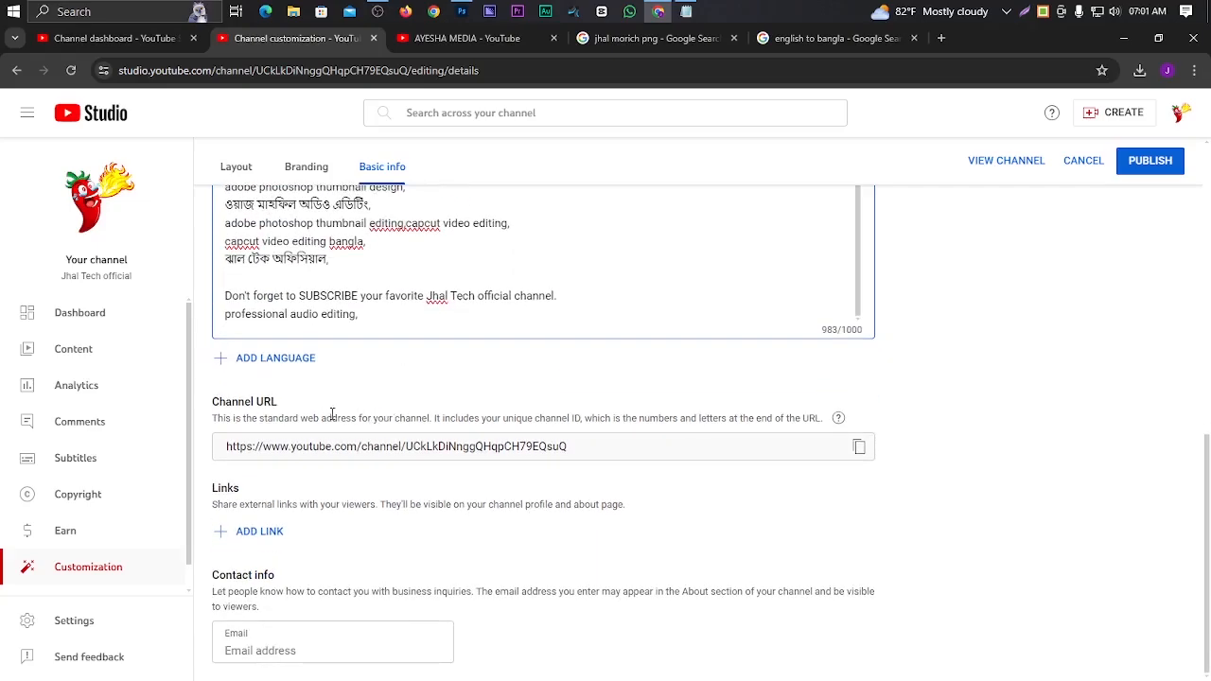
click(1144, 161)
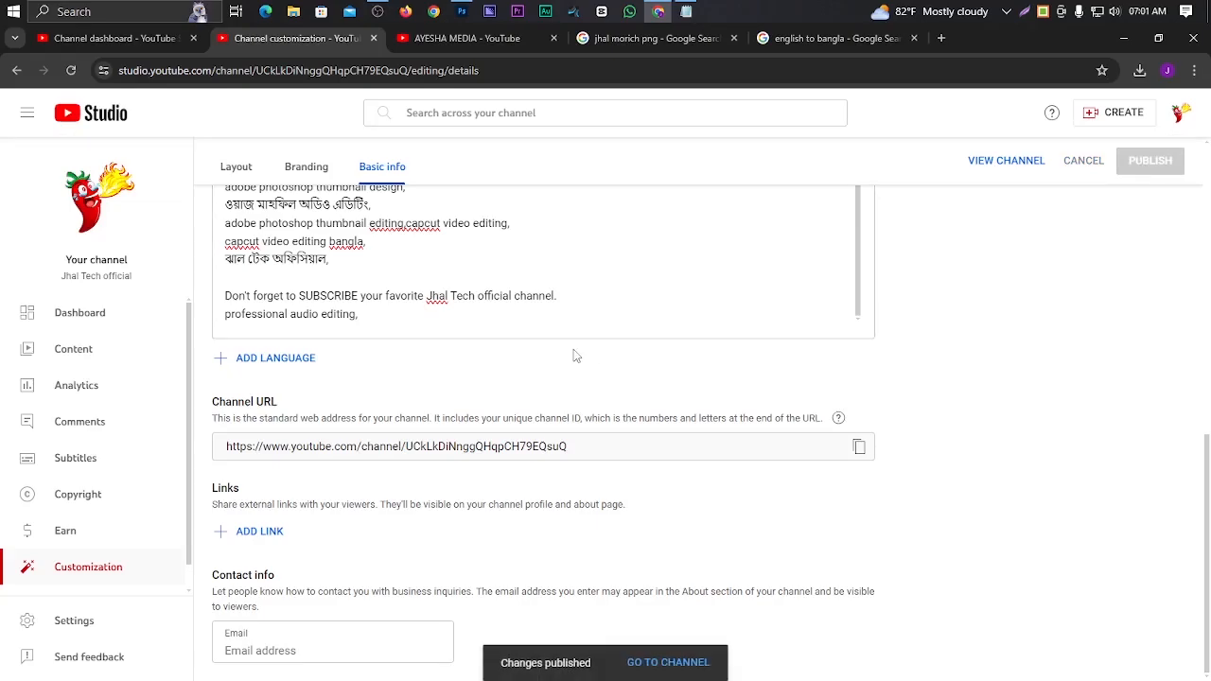
- Start a channel translation with Bangla as the original language and English (United Kingdom) as the translation language
click(273, 361)
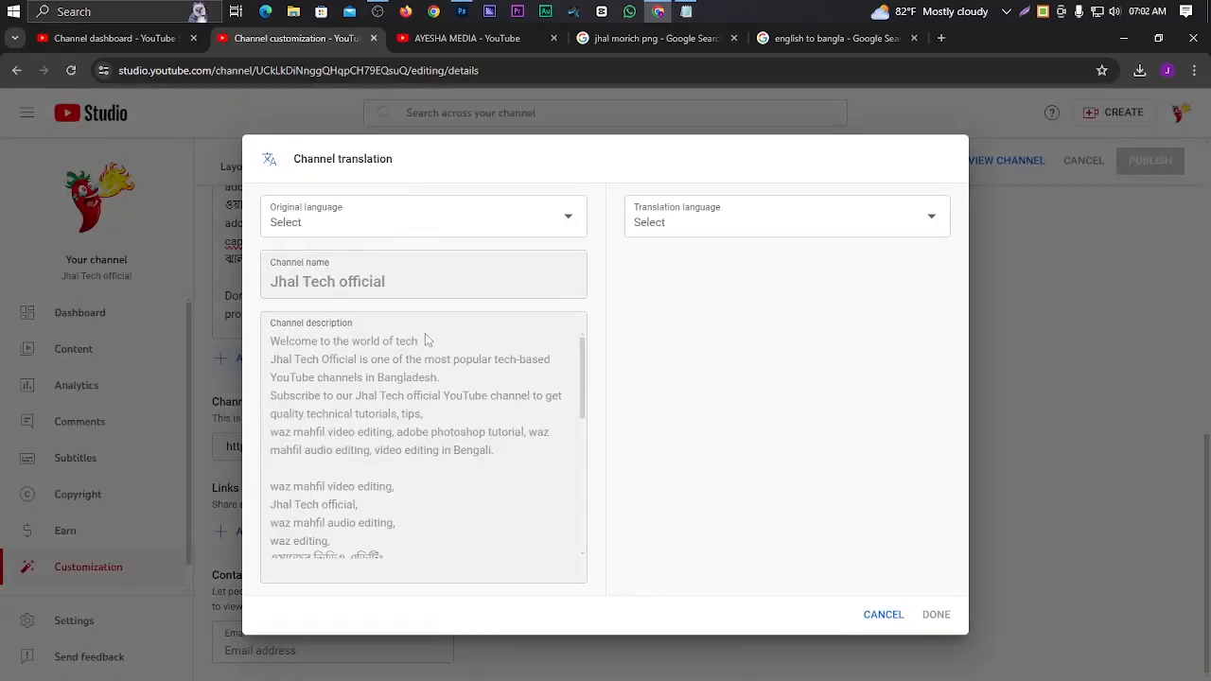
click(571, 223)
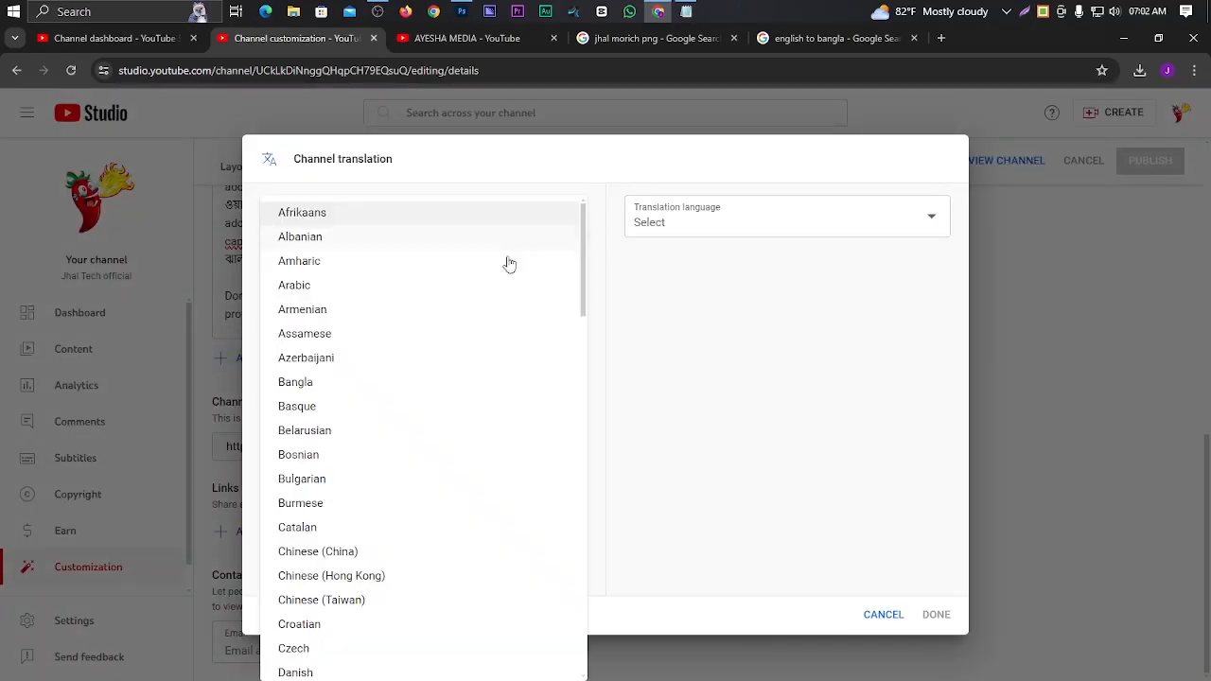
scroll(370, 360, down, 1)
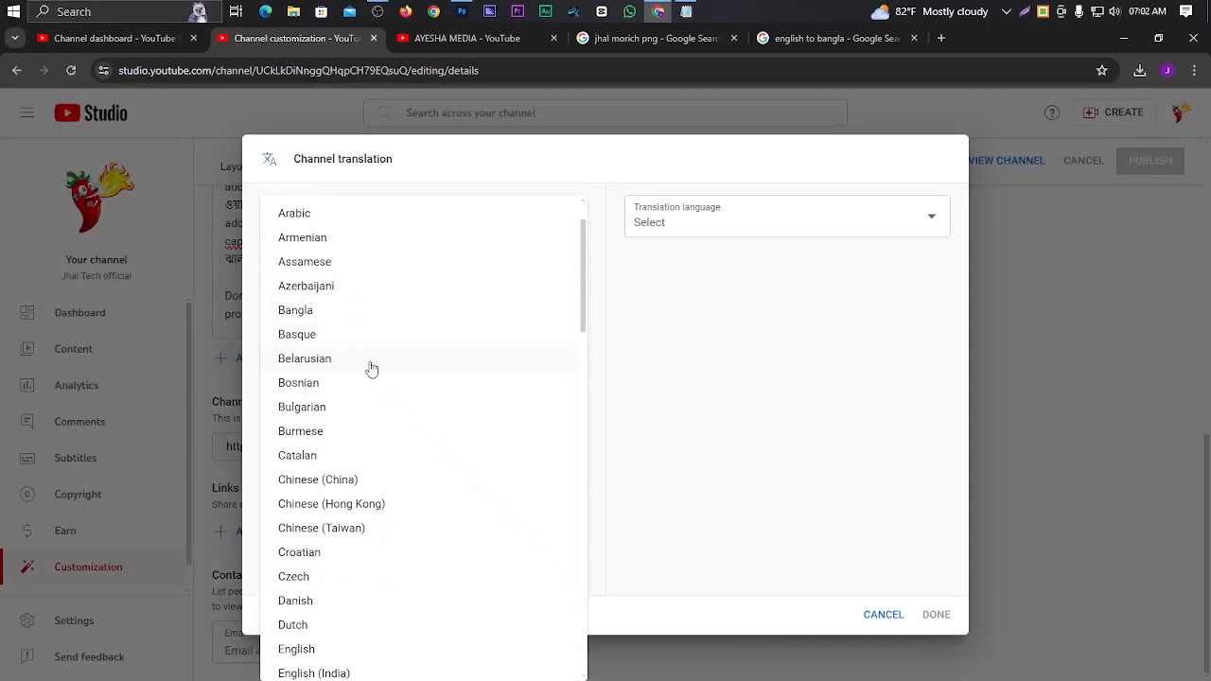
click(307, 313)
click(935, 220)
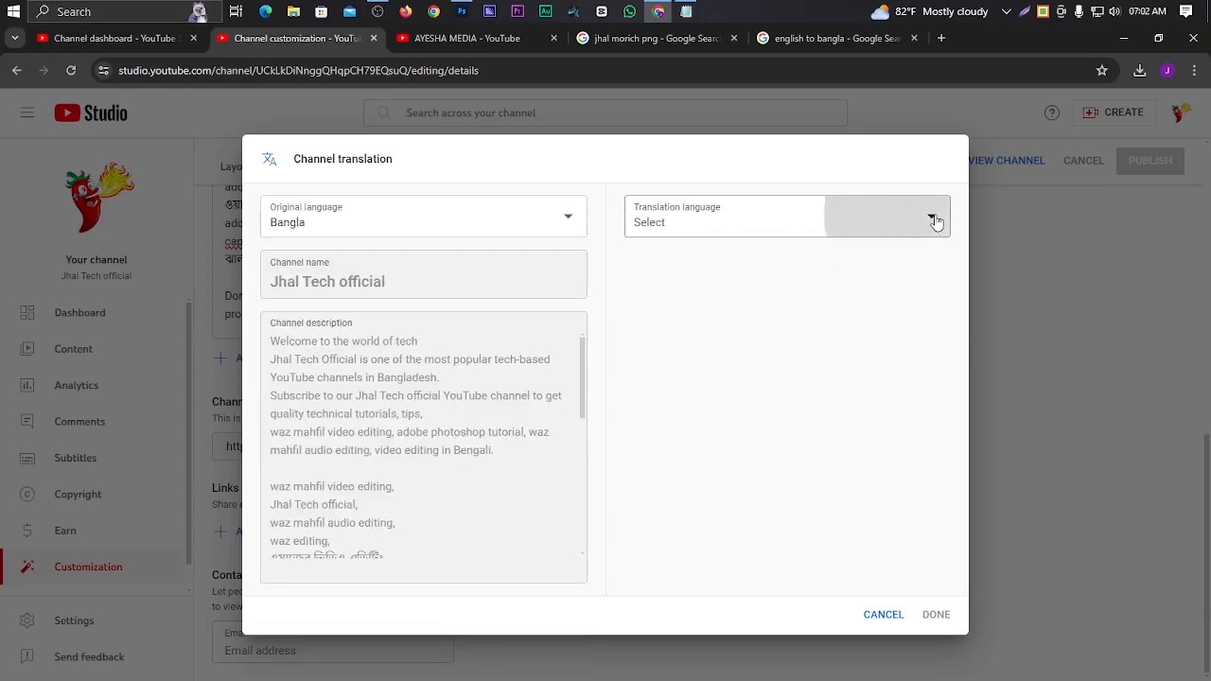
scroll(729, 373, down, 3)
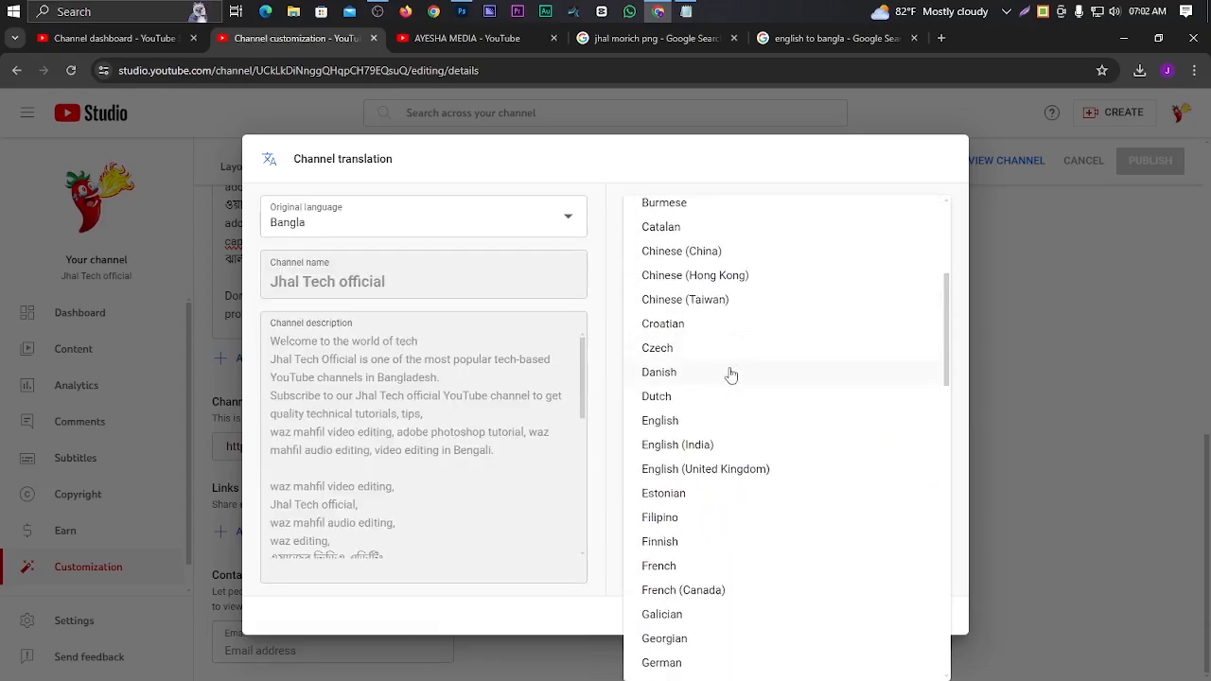
click(690, 471)
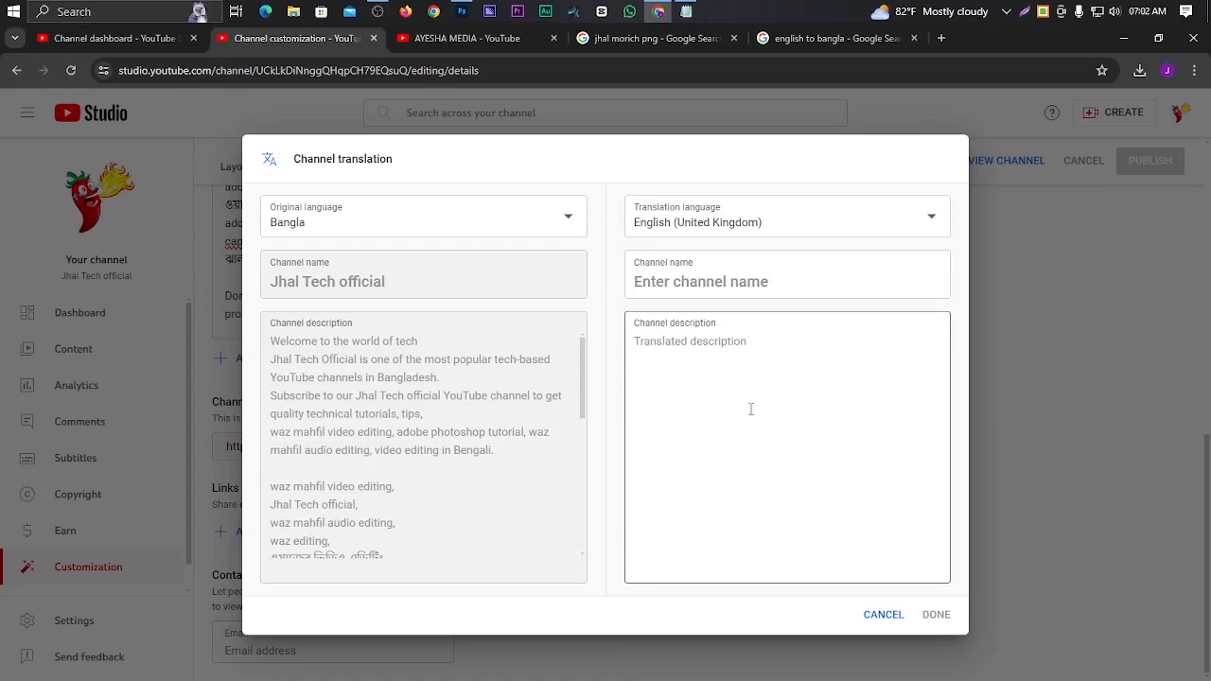
- Paste the copied channel description as the translated description for English (United Kingdom)
click(688, 340)
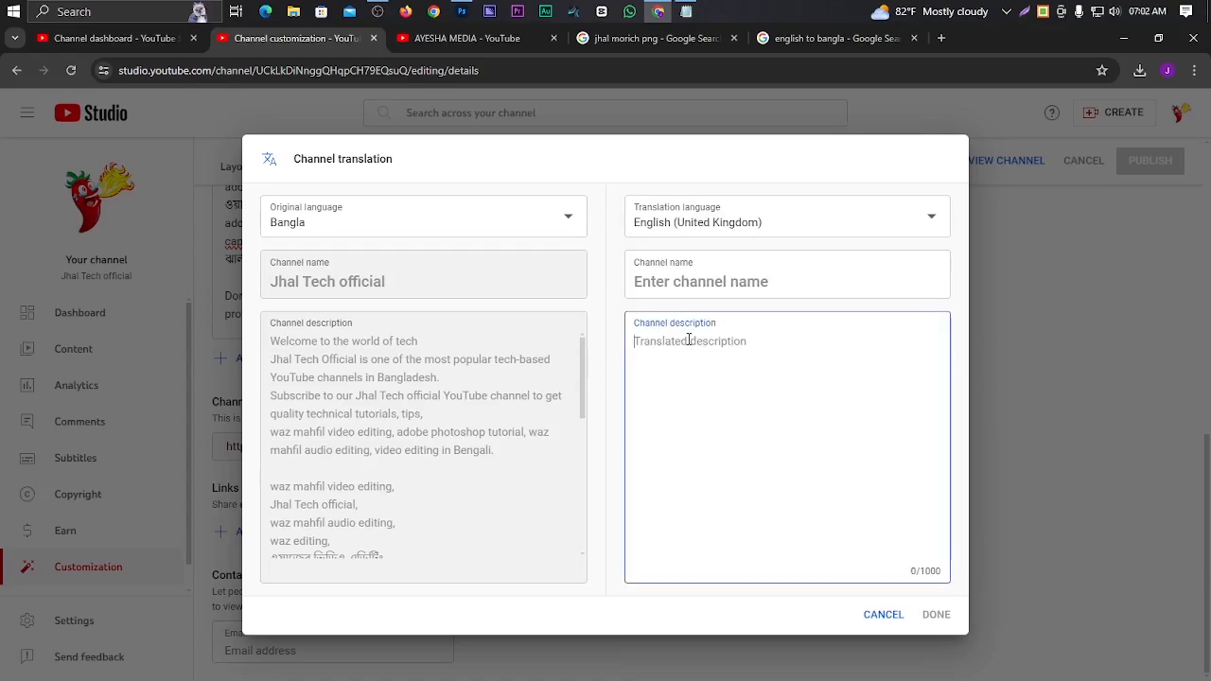
key(ctrl+v)
scroll(693, 375, up, 10)
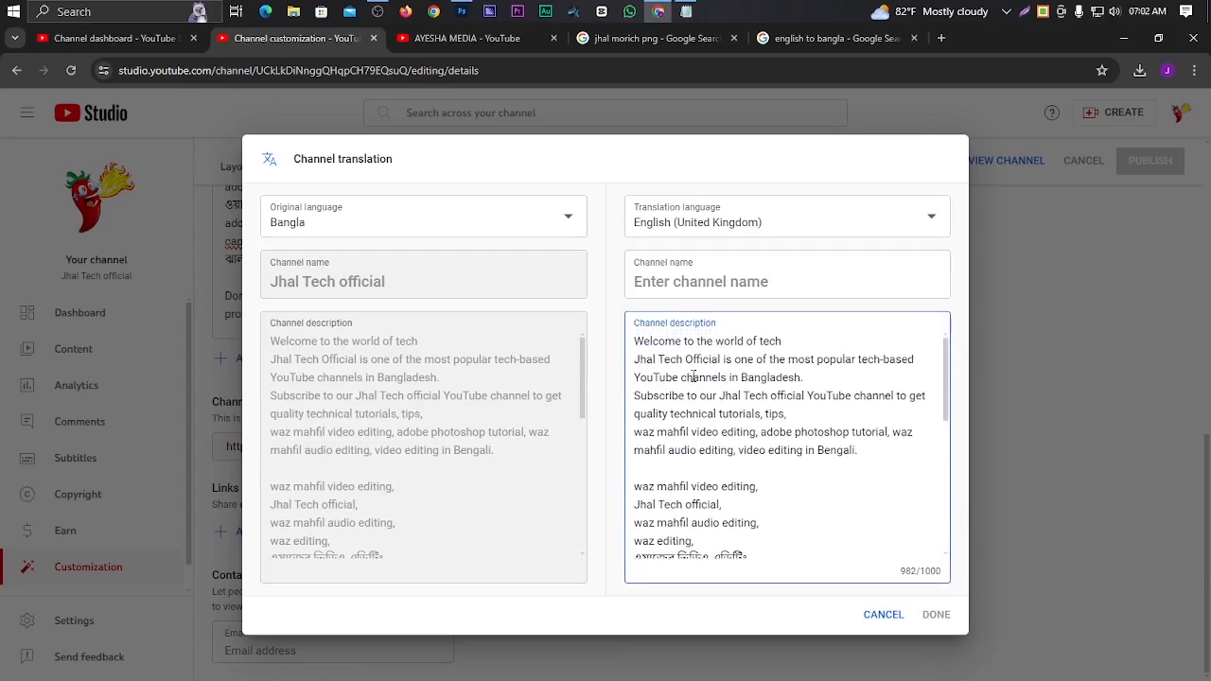
- Copy the original channel name "Jhal Tech official" into the translated channel name and save the translation
drag(394, 286, 274, 297)
key(ctrl+c)
click(707, 288)
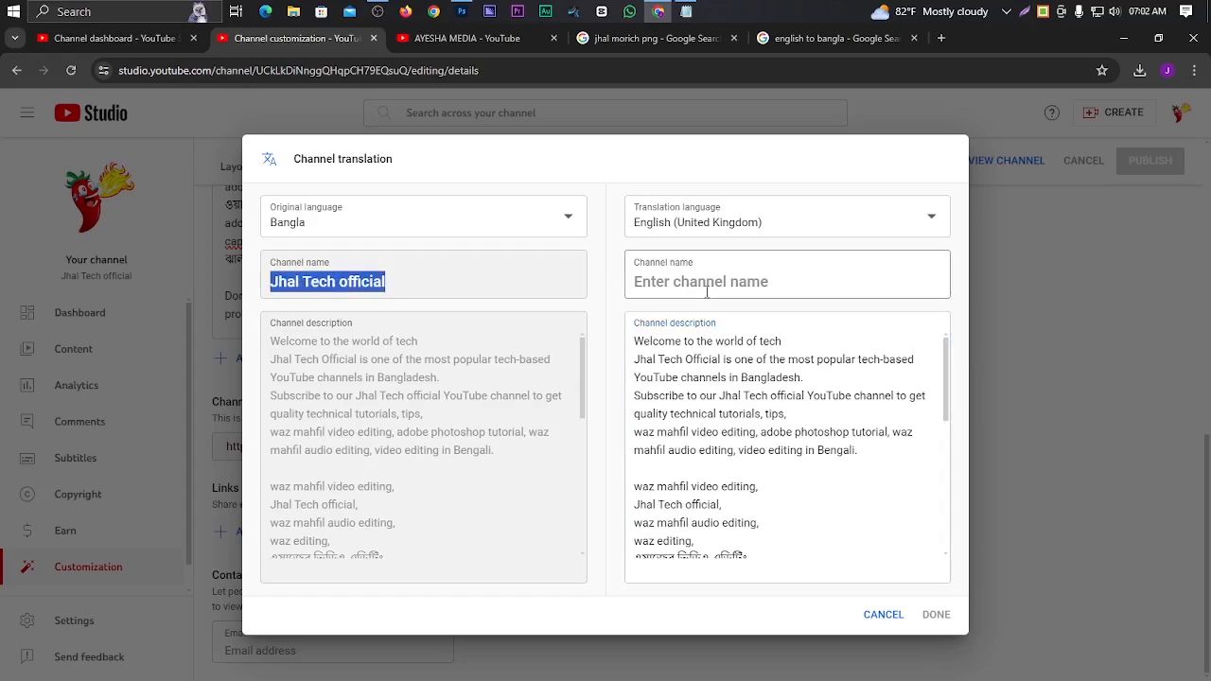
key(ctrl+v)
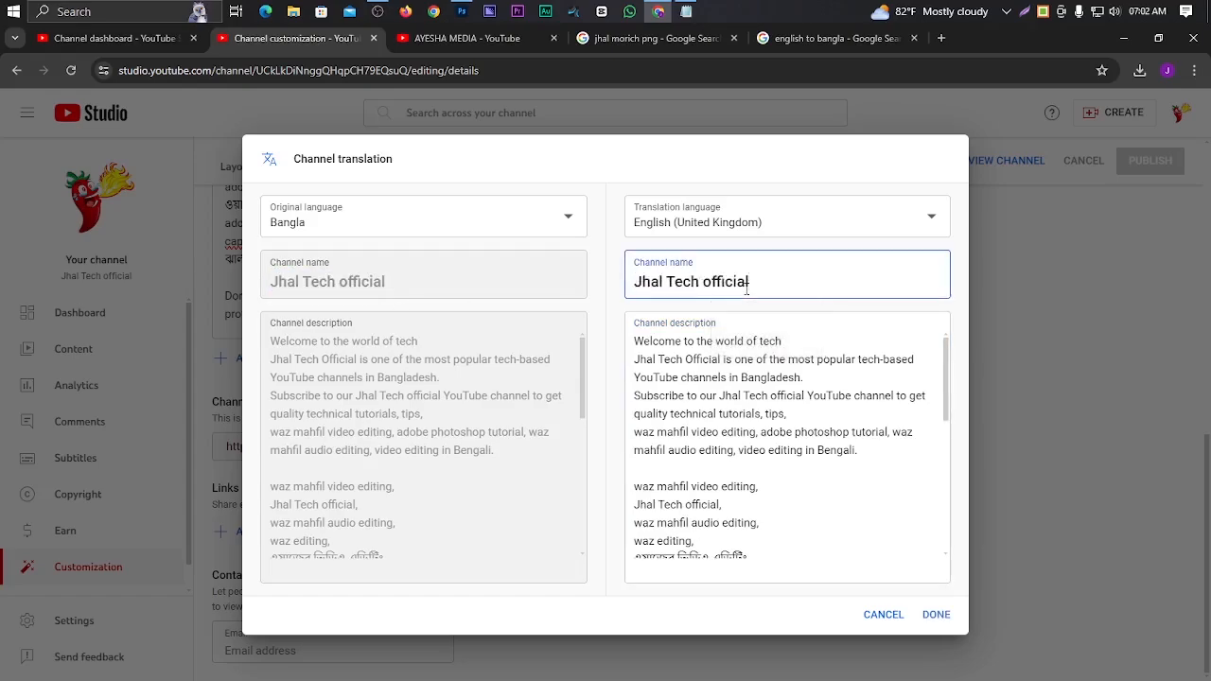
scroll(456, 454, down, 2)
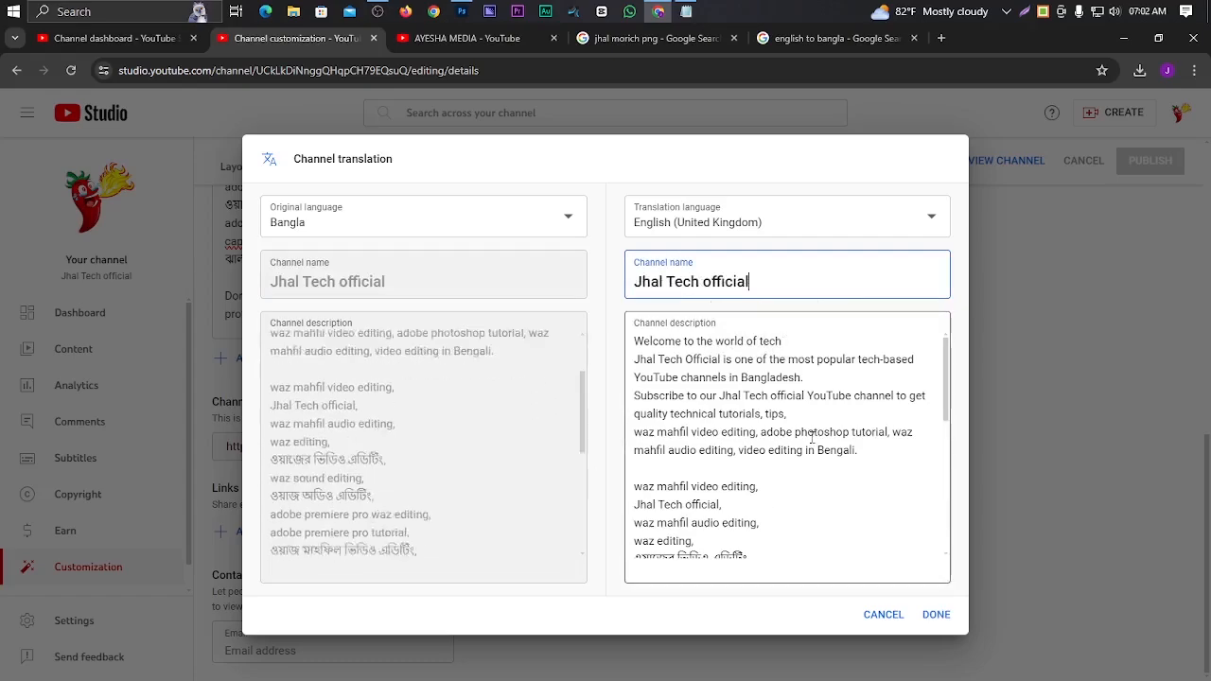
scroll(887, 484, down, 4)
scroll(887, 484, down, 2)
click(936, 614)
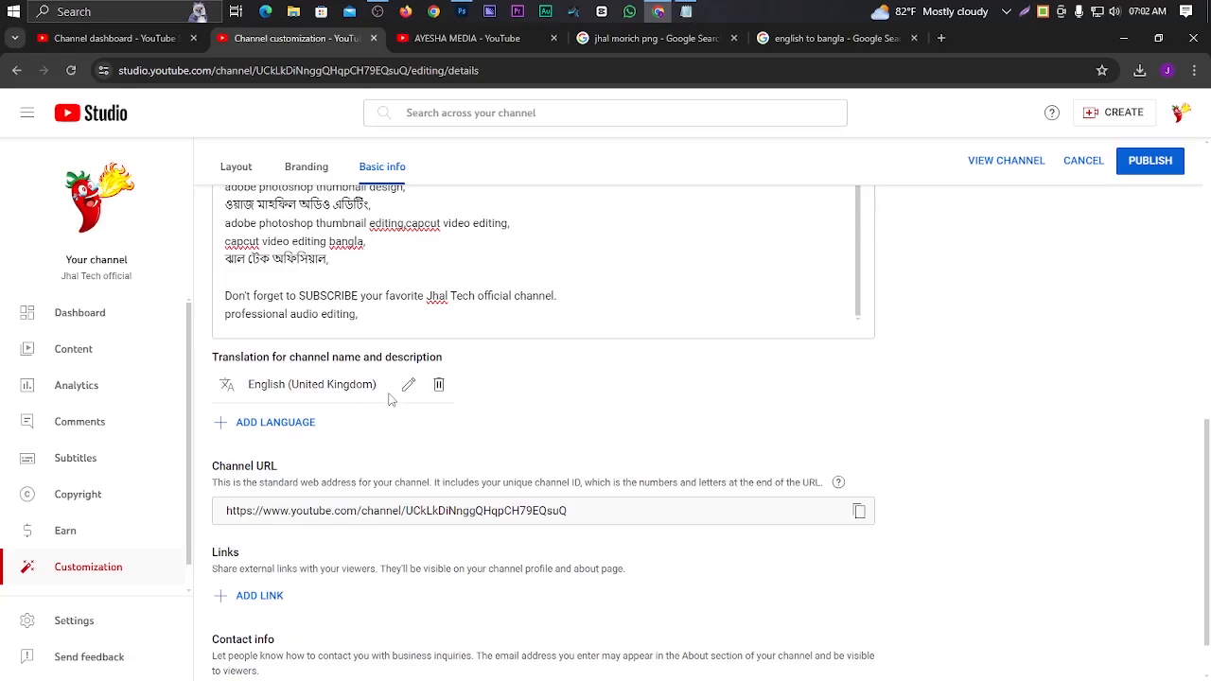
scroll(388, 399, down, 1)
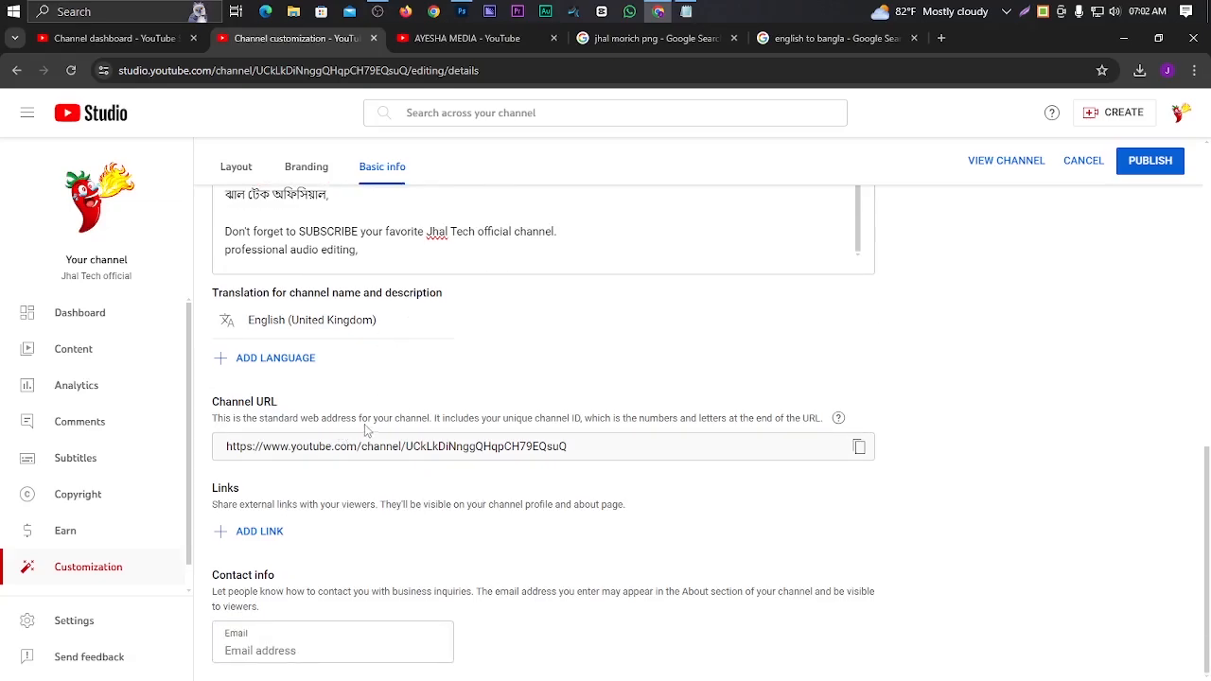
scroll(754, 385, up, 1)
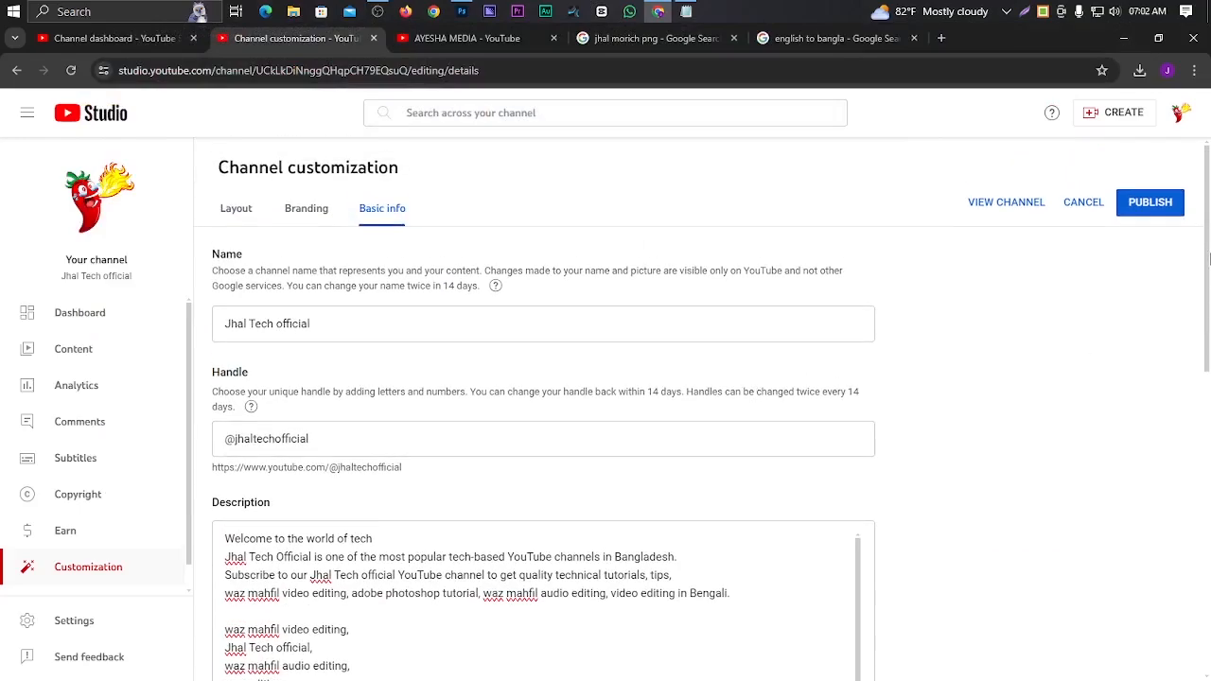
- Publish the channel translation changes and review the basic info page down to the contact info
click(1146, 205)
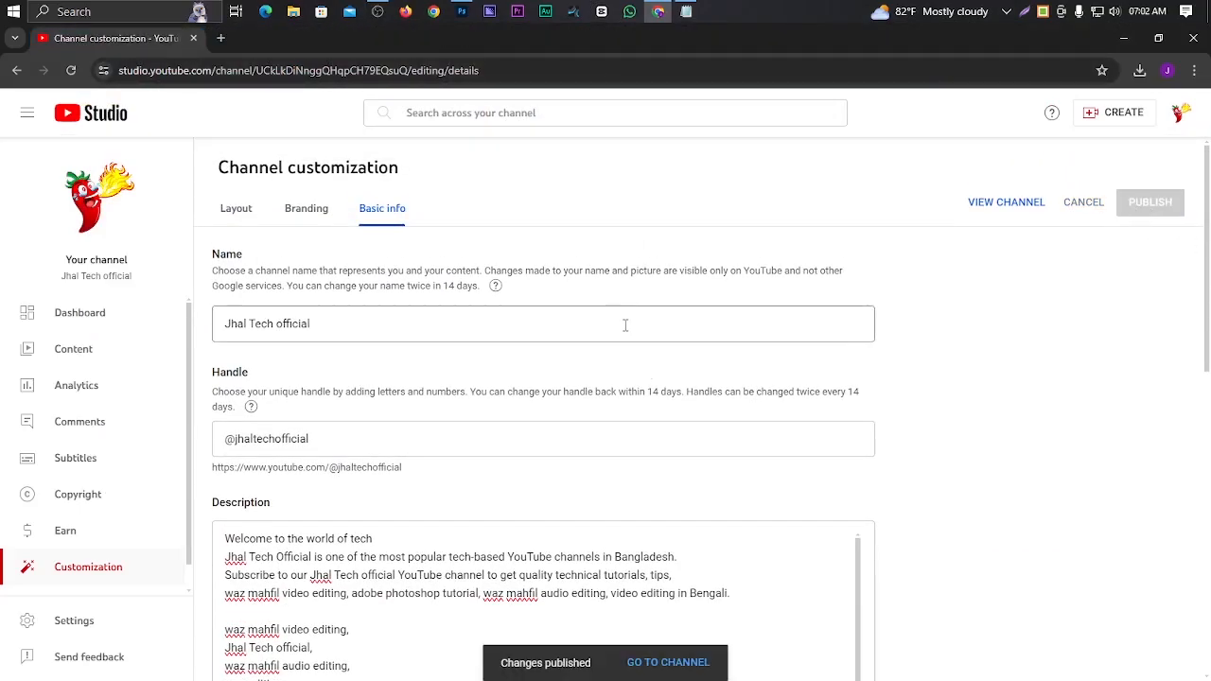
scroll(624, 326, down, 10)
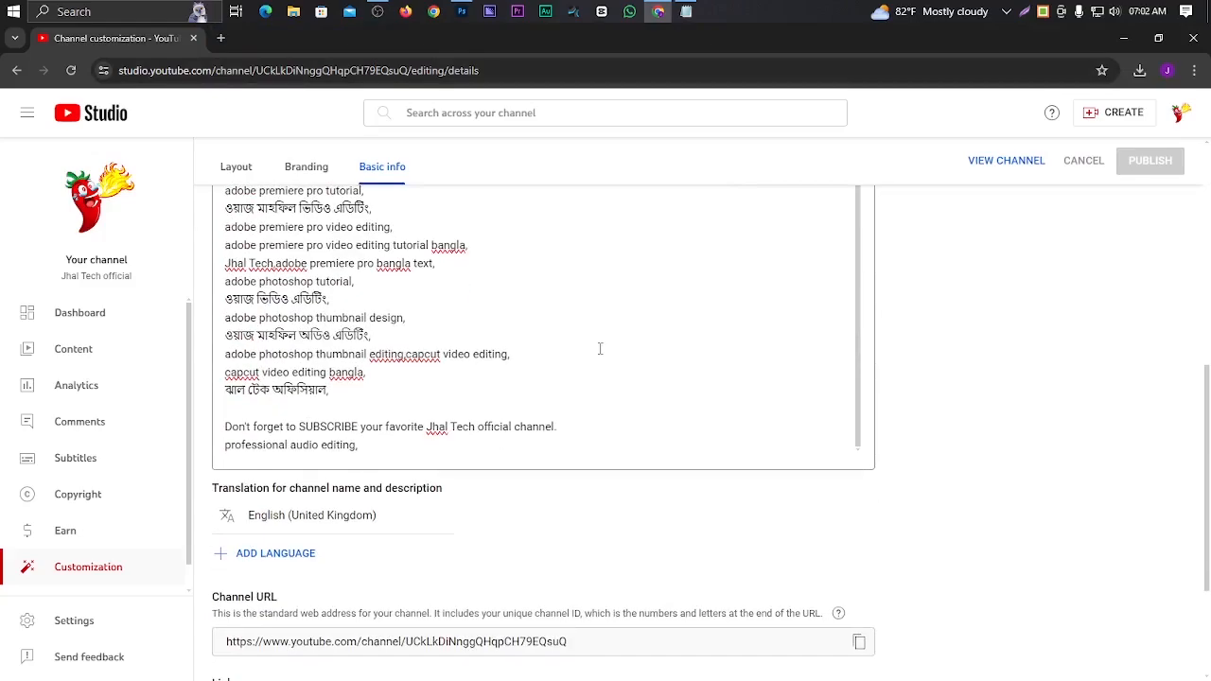
scroll(600, 348, down, 2)
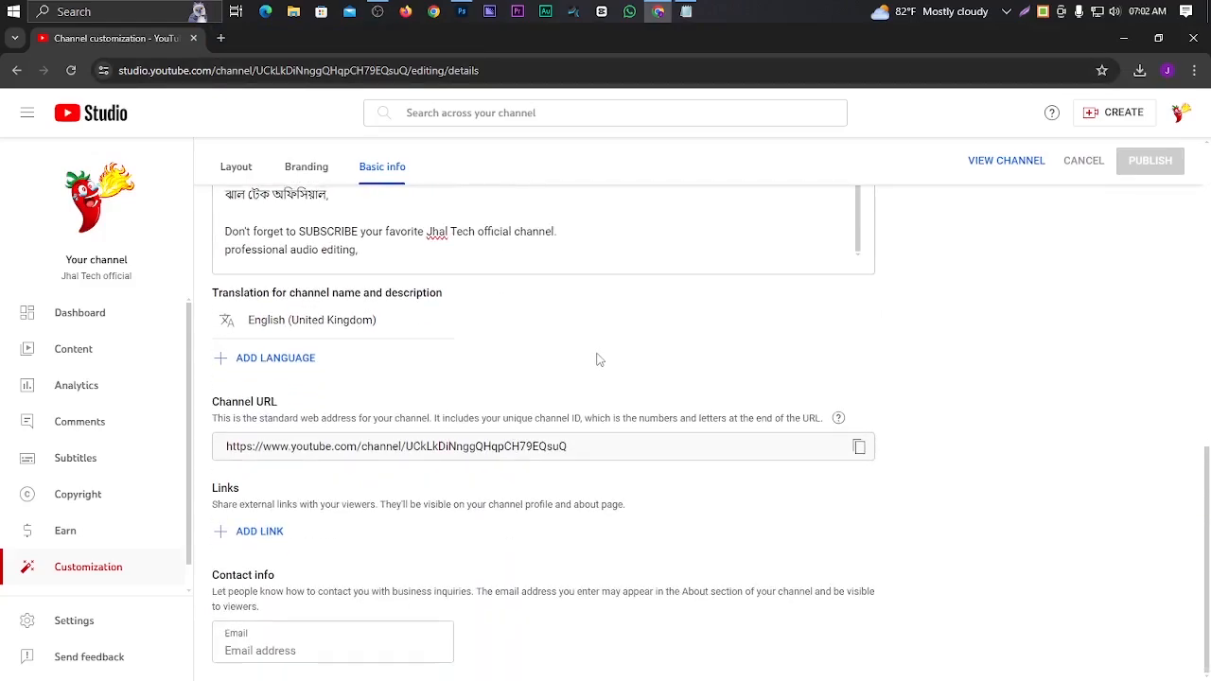
scroll(477, 350, up, 12)
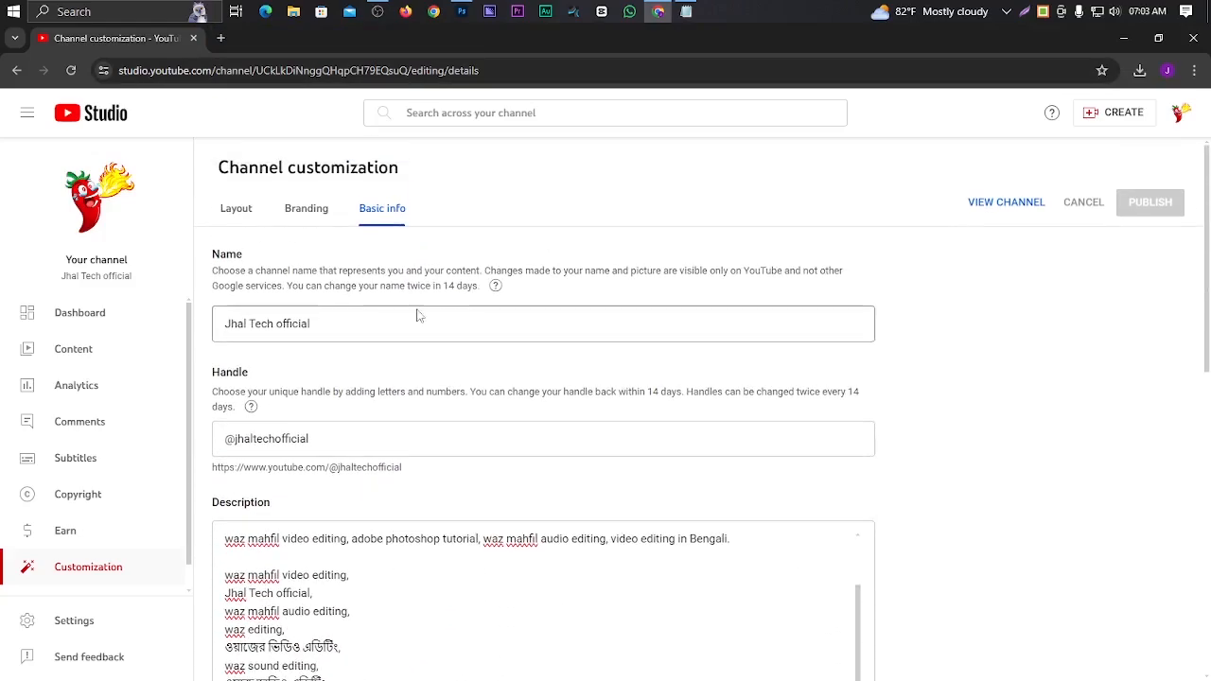
- Upload the hot cartoon spicy chili image from the Downloads folder as the channel's video watermark, keeping the full crop
click(309, 218)
scroll(476, 449, down, 3)
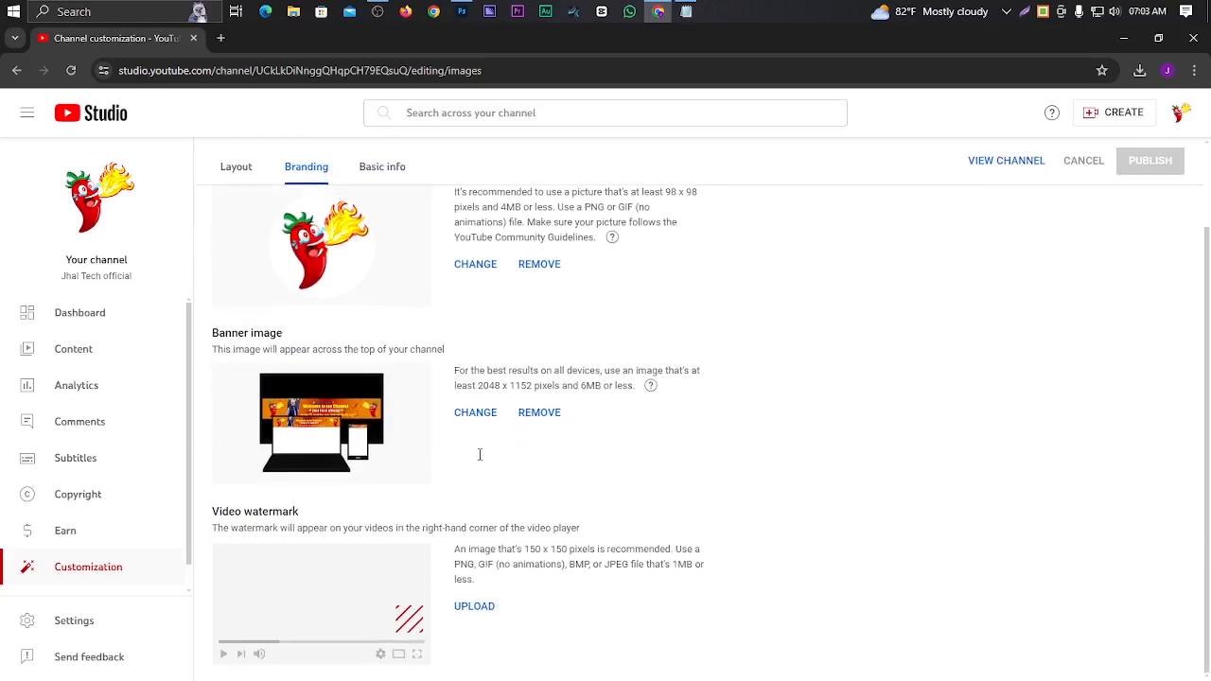
click(476, 611)
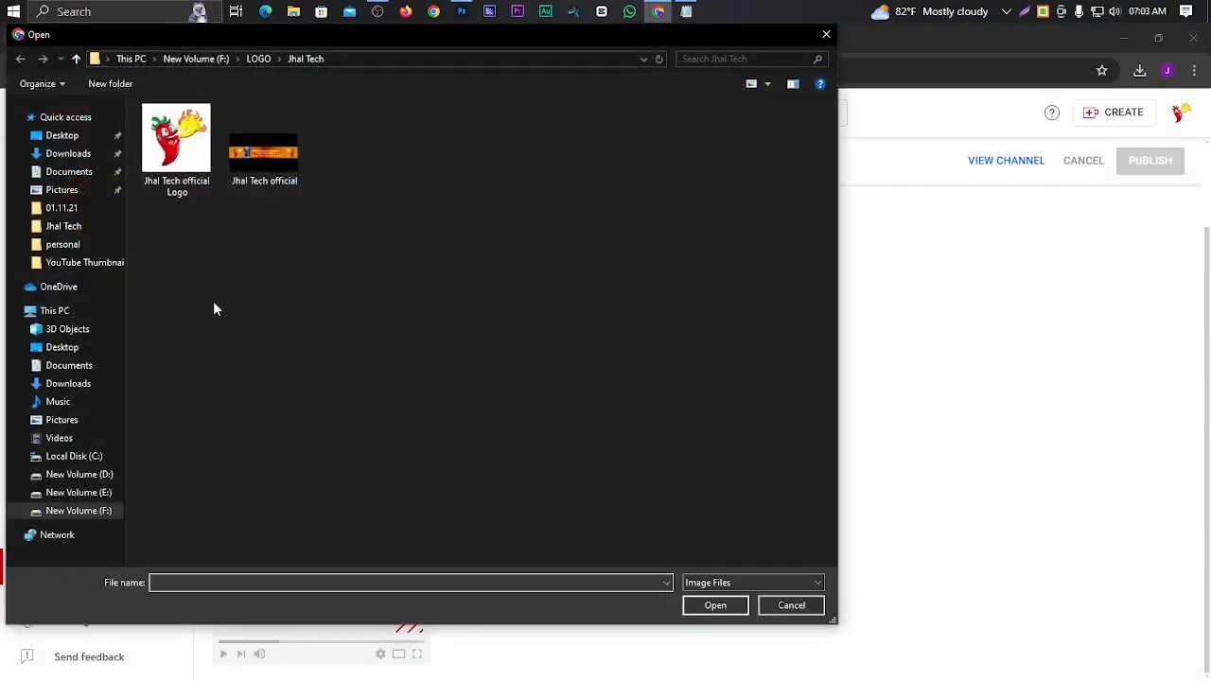
click(95, 384)
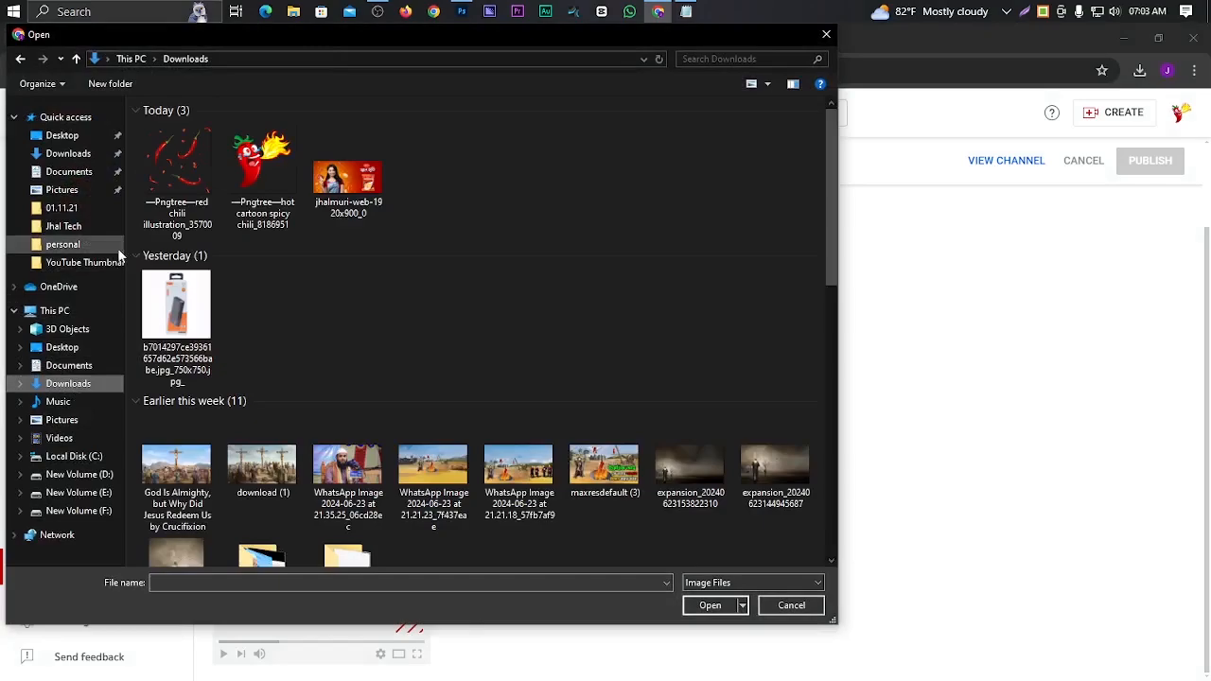
click(250, 180)
click(709, 605)
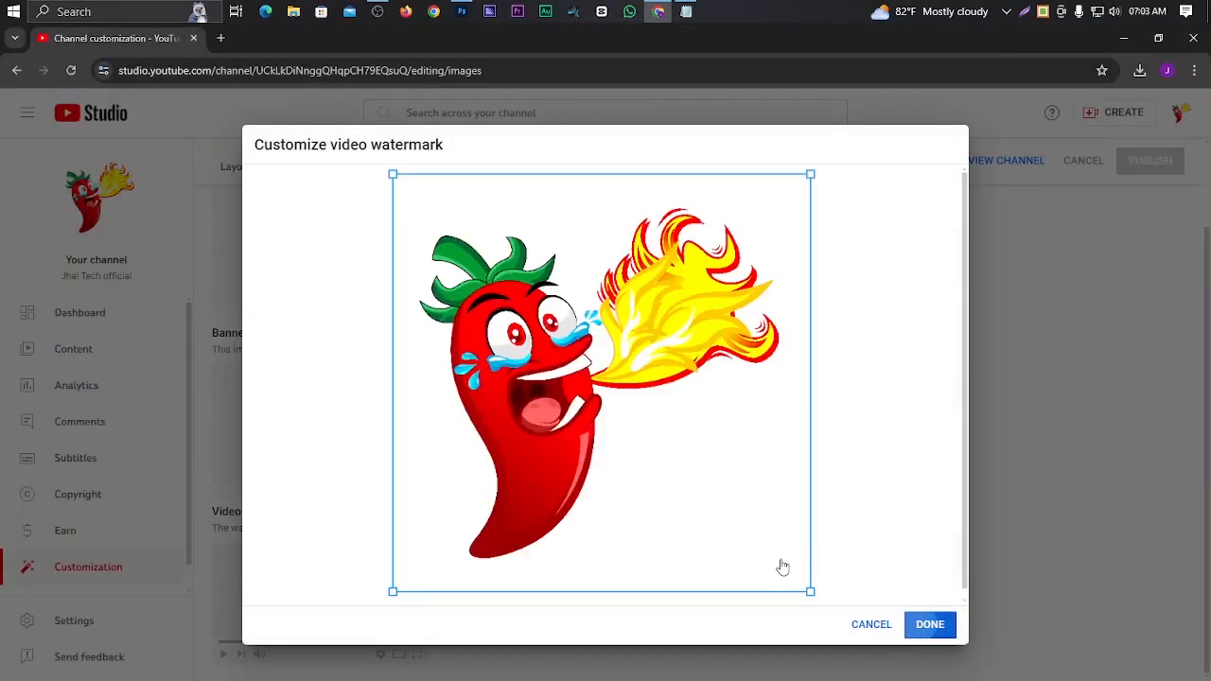
click(930, 626)
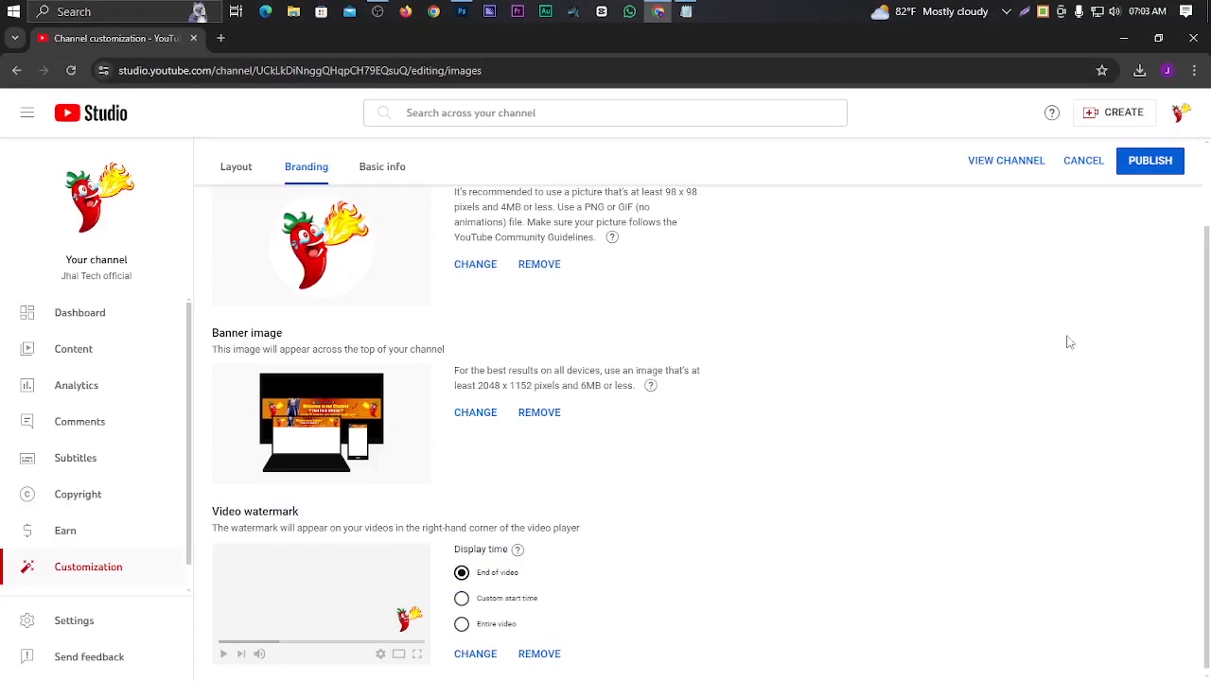
- Set the video watermark's display time to Entire video and publish the branding changes
scroll(546, 620, down, 1)
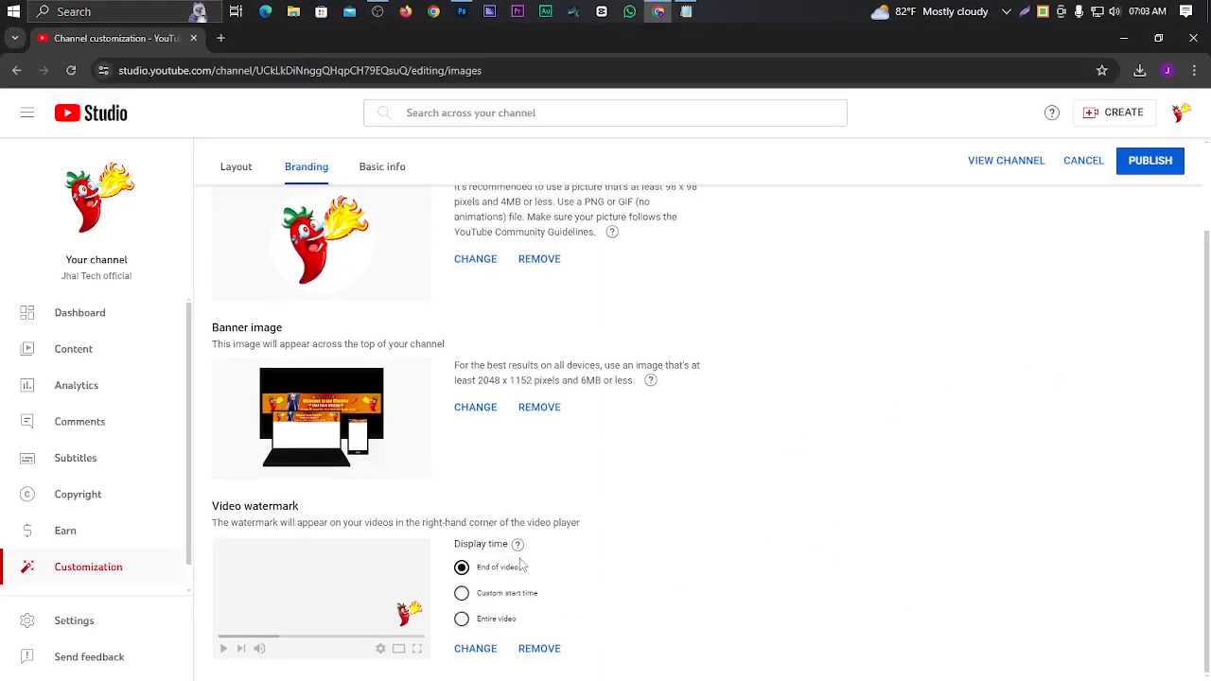
click(461, 620)
click(1155, 170)
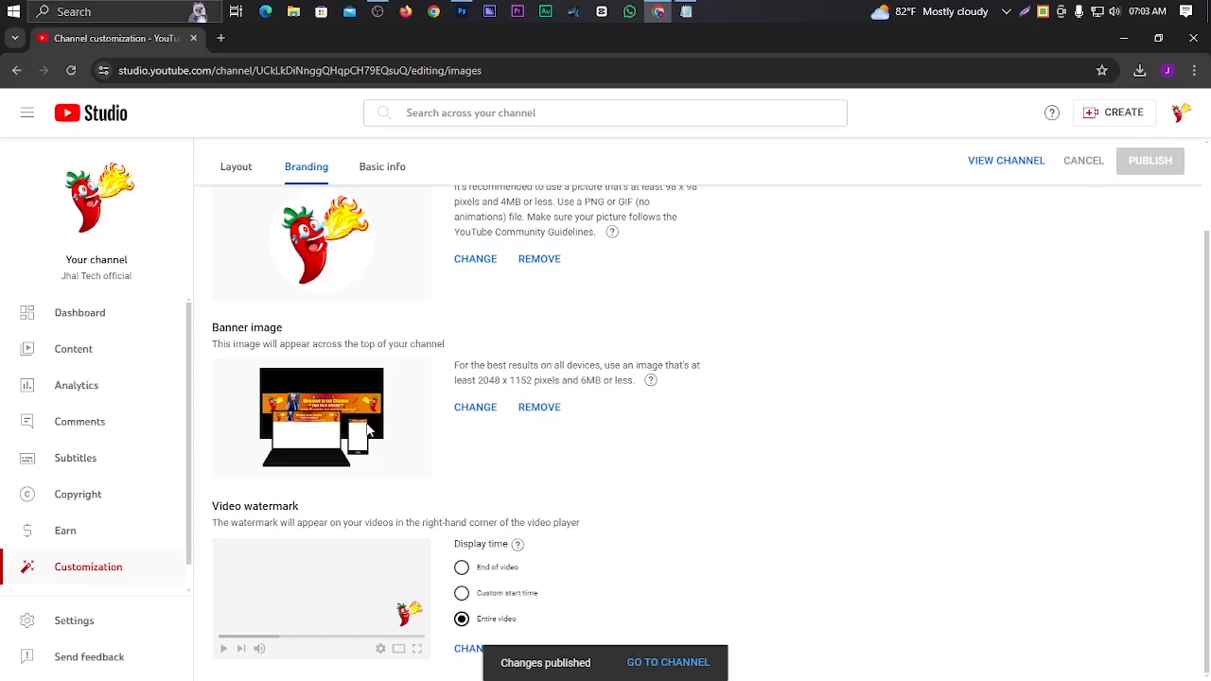
- Examine the channel layout's video spotlight and featured sections
scroll(557, 443, up, 2)
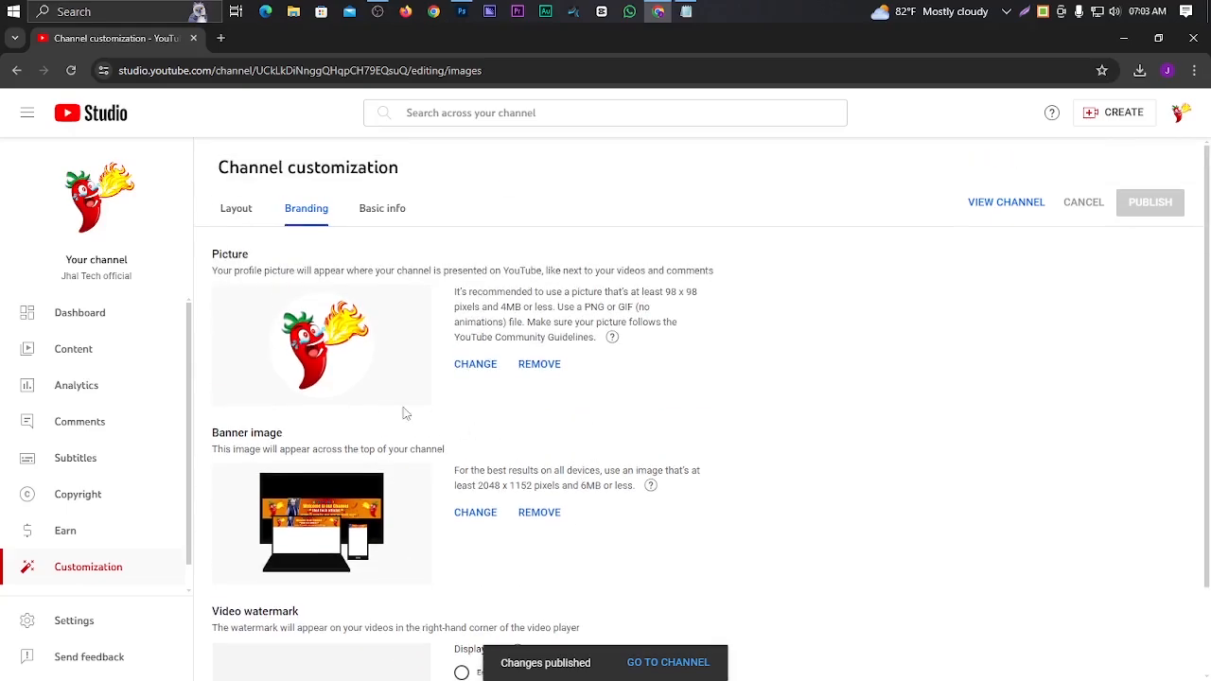
click(386, 212)
click(236, 212)
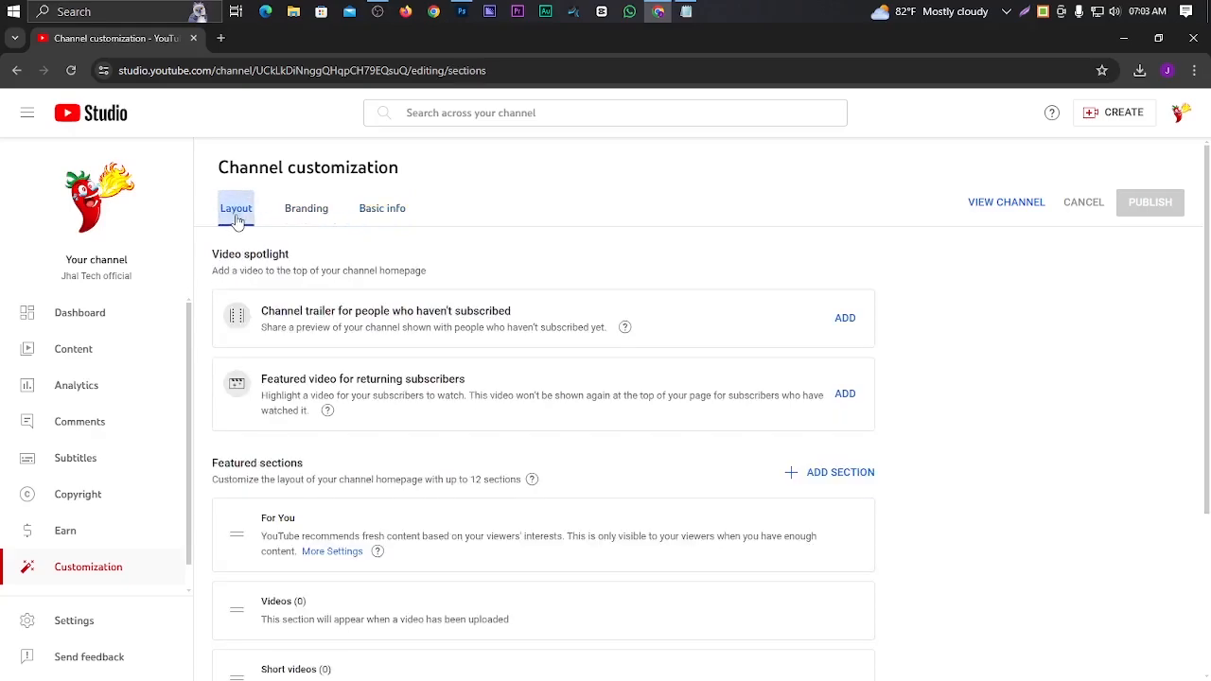
scroll(398, 371, down, 3)
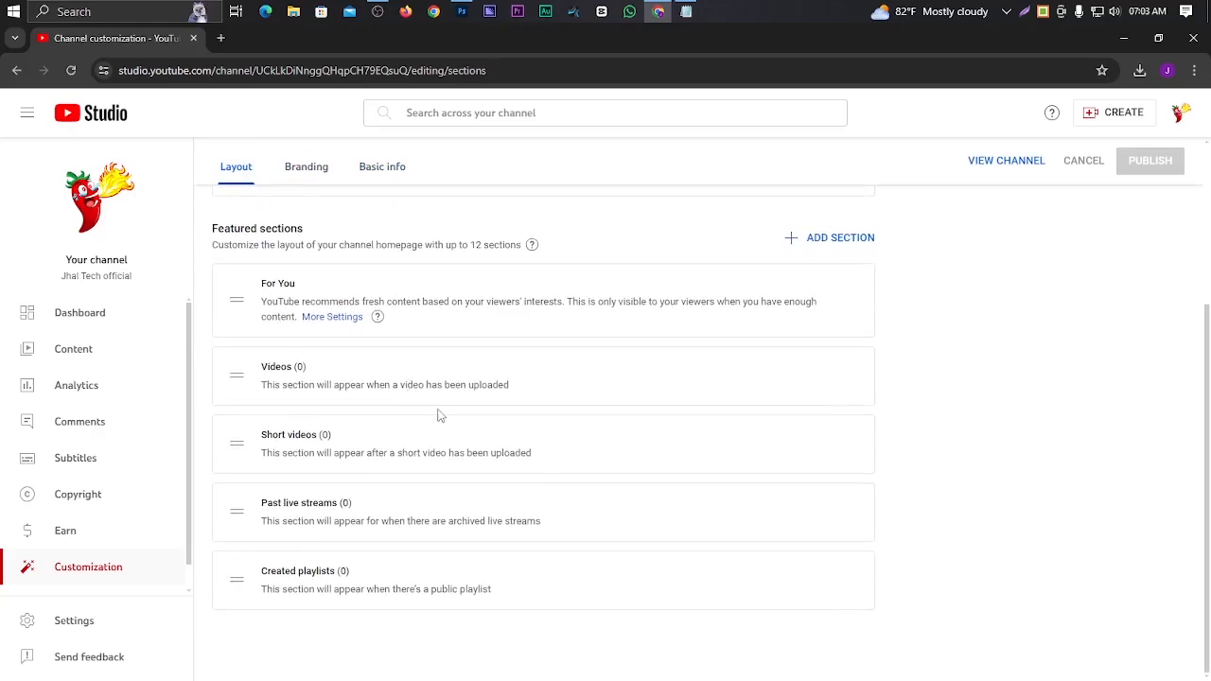
scroll(138, 498, down, 1)
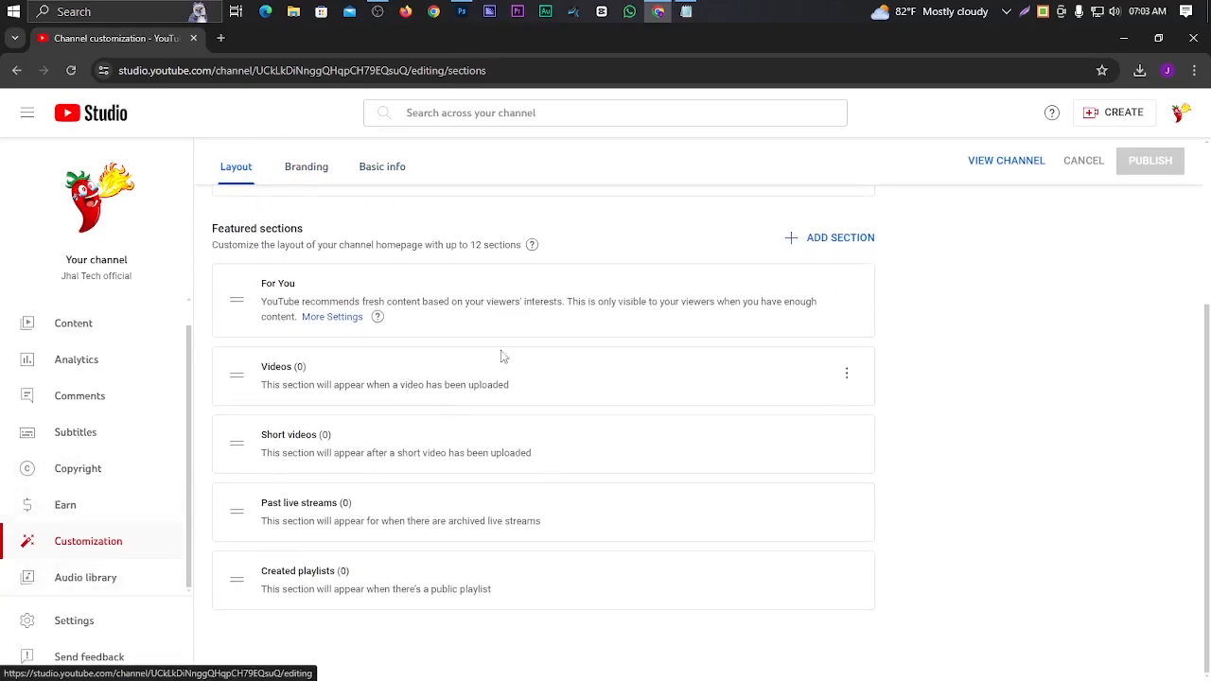
scroll(511, 355, up, 2)
scroll(518, 356, up, 1)
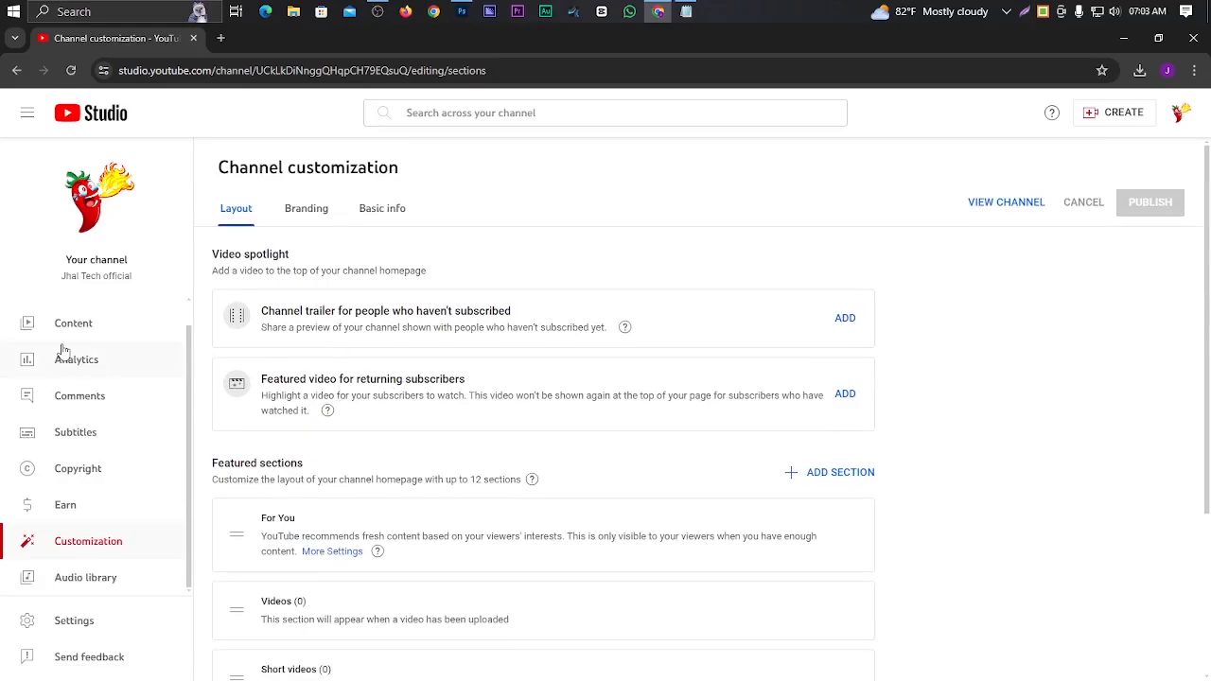
scroll(60, 346, up, 1)
scroll(61, 454, down, 1)
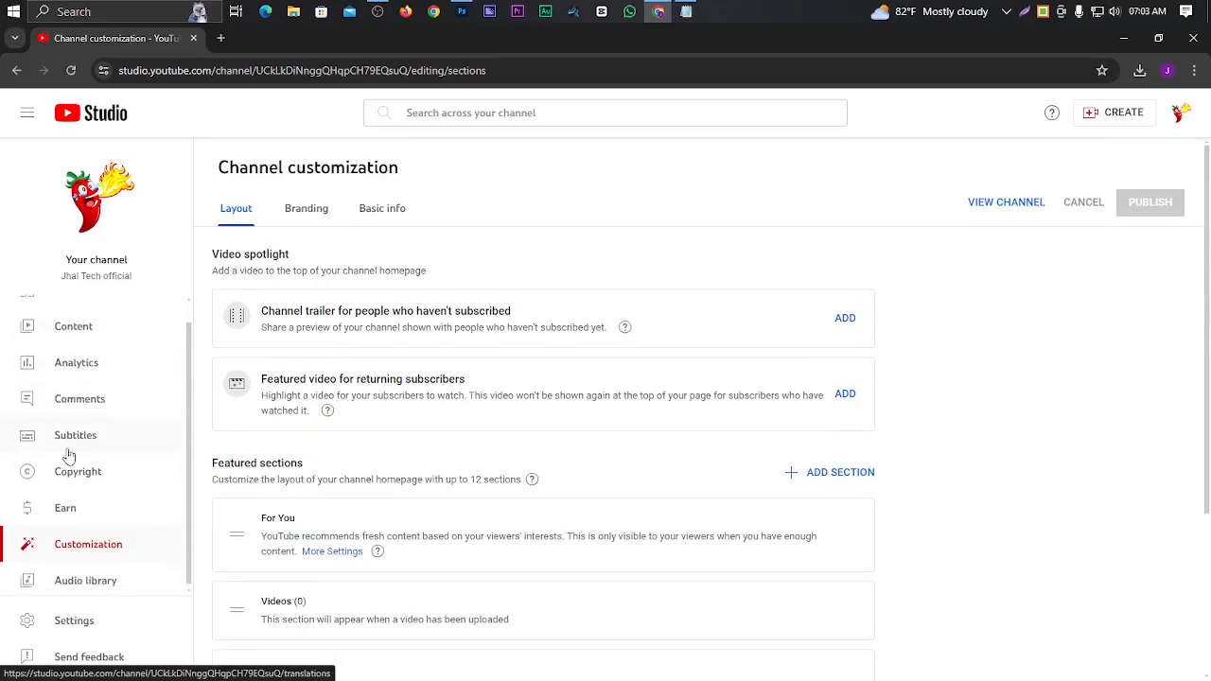
- In the channel settings, set the country of residence to United States
click(76, 621)
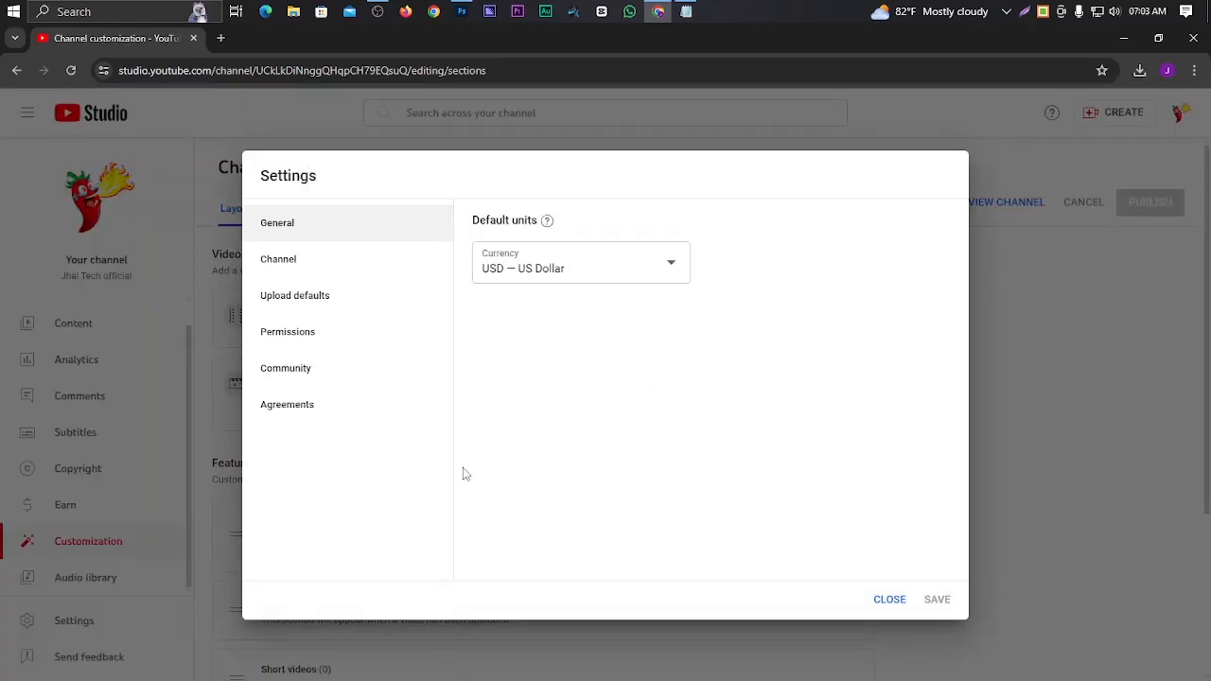
click(295, 259)
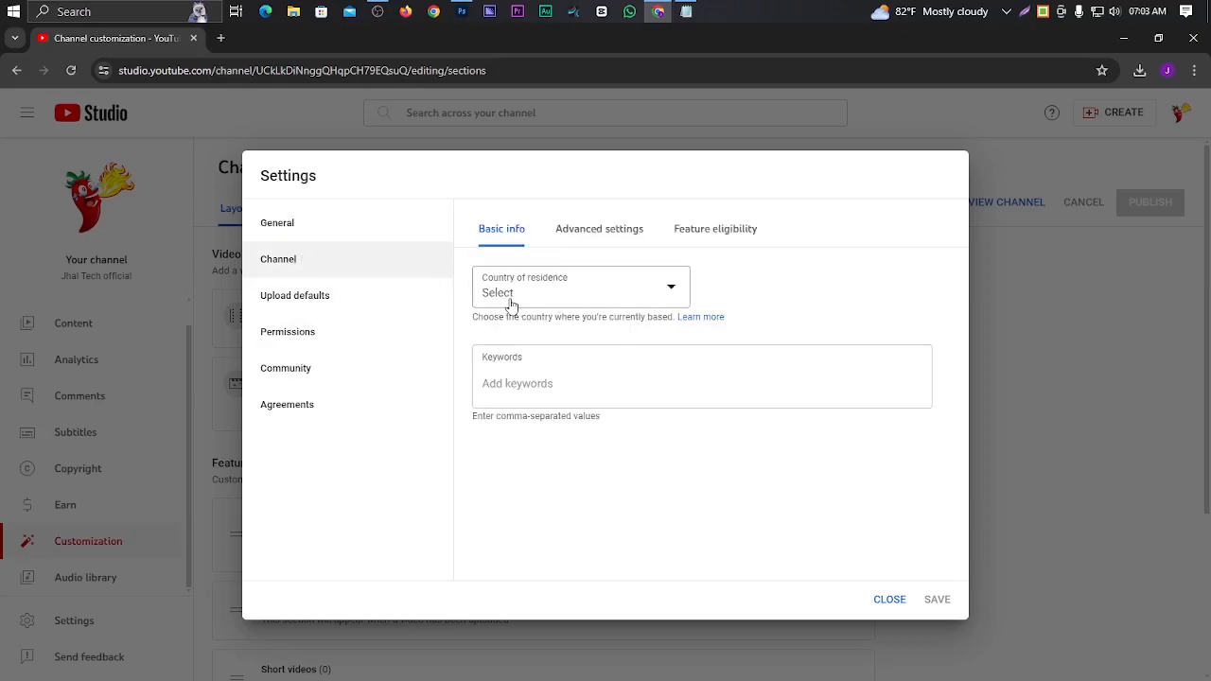
click(672, 293)
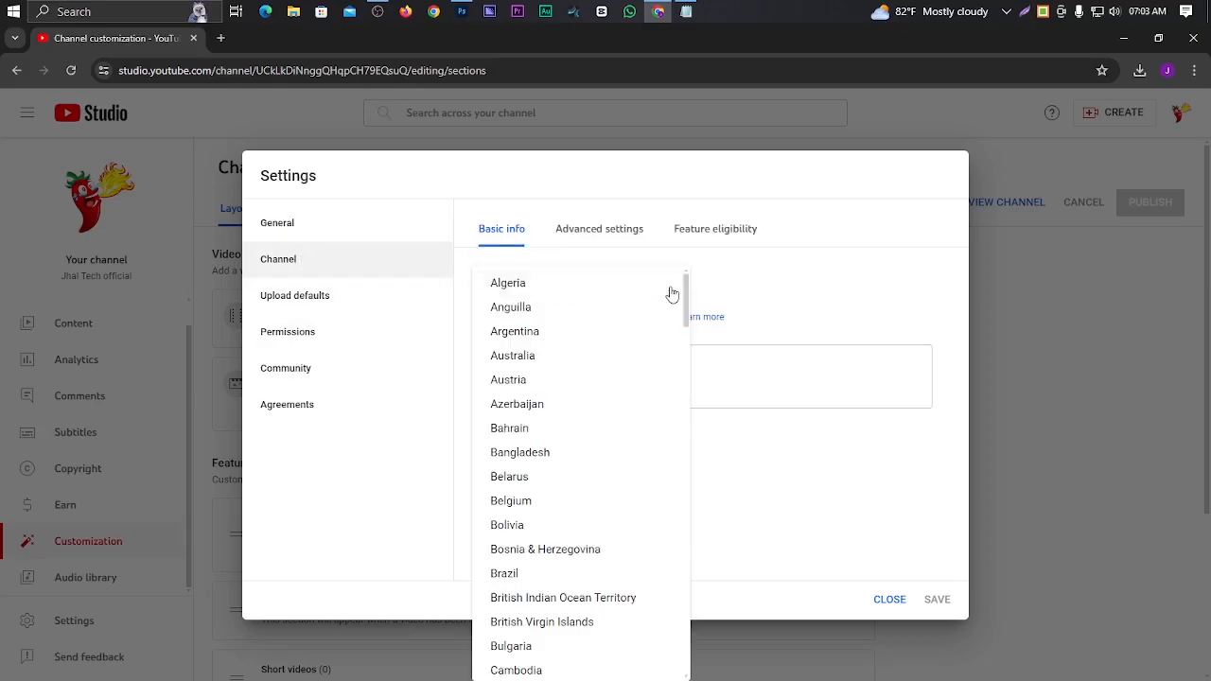
scroll(560, 434, down, 8)
scroll(560, 434, down, 10)
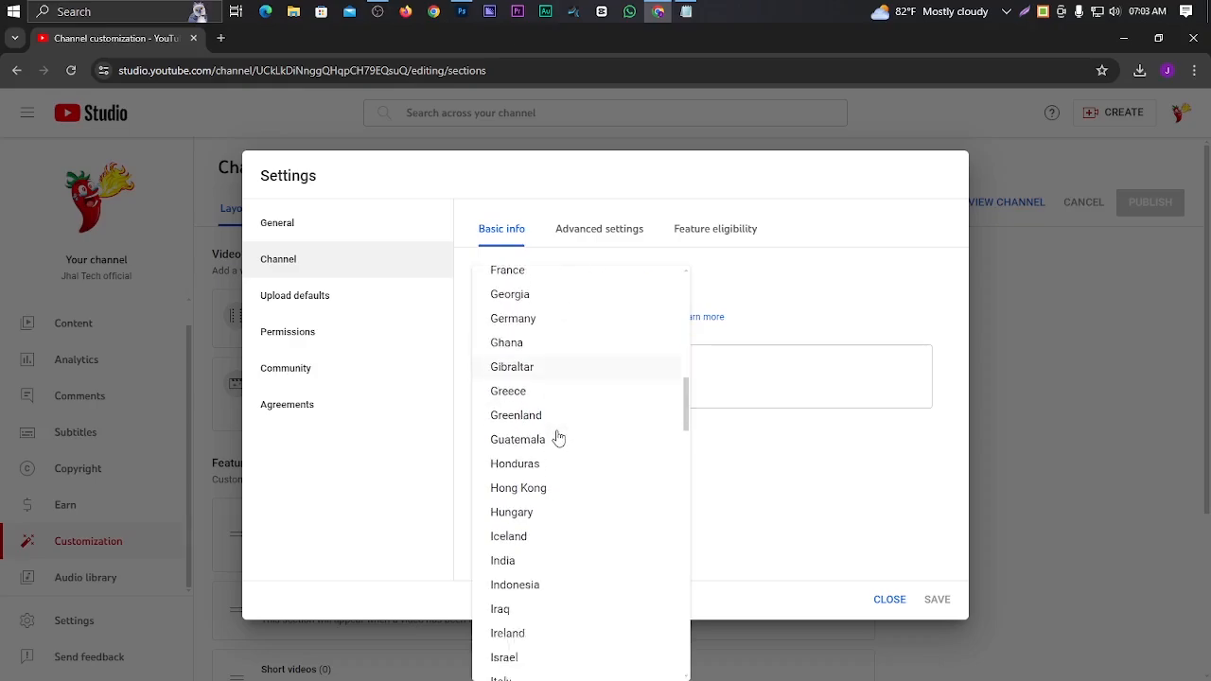
scroll(558, 437, down, 10)
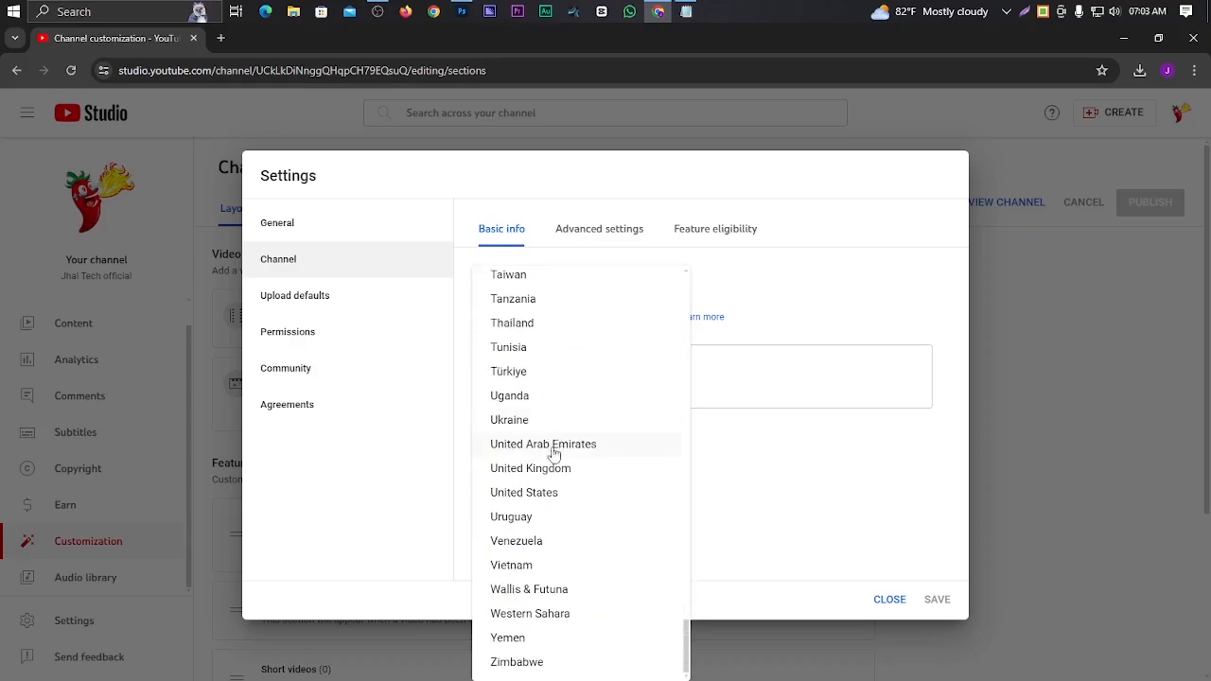
click(552, 496)
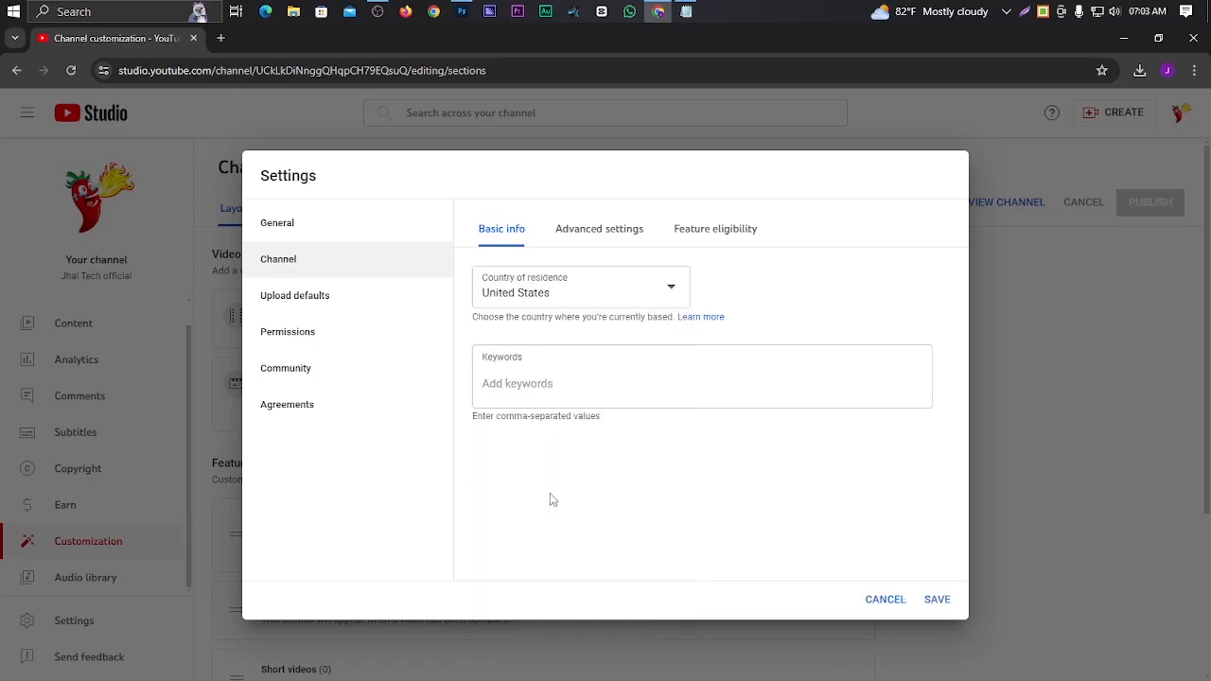
- Set the channel's audience to not made for kids and look over the remaining advanced settings and feature eligibility
click(600, 231)
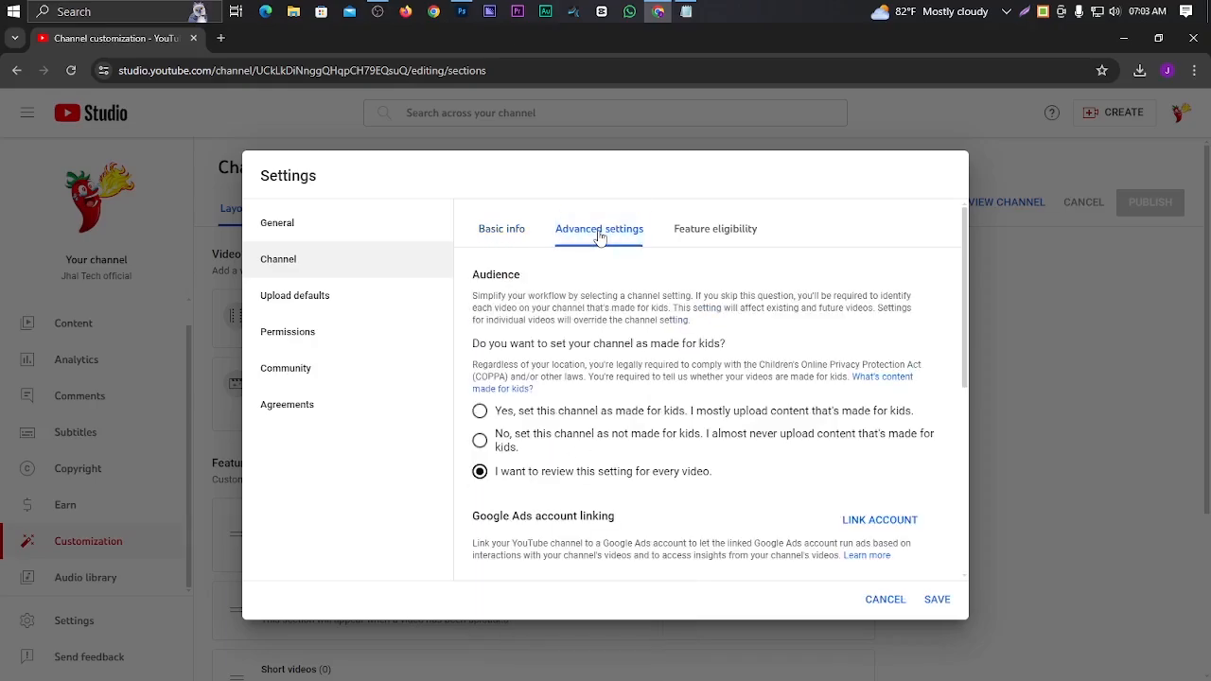
click(482, 441)
scroll(605, 443, down, 3)
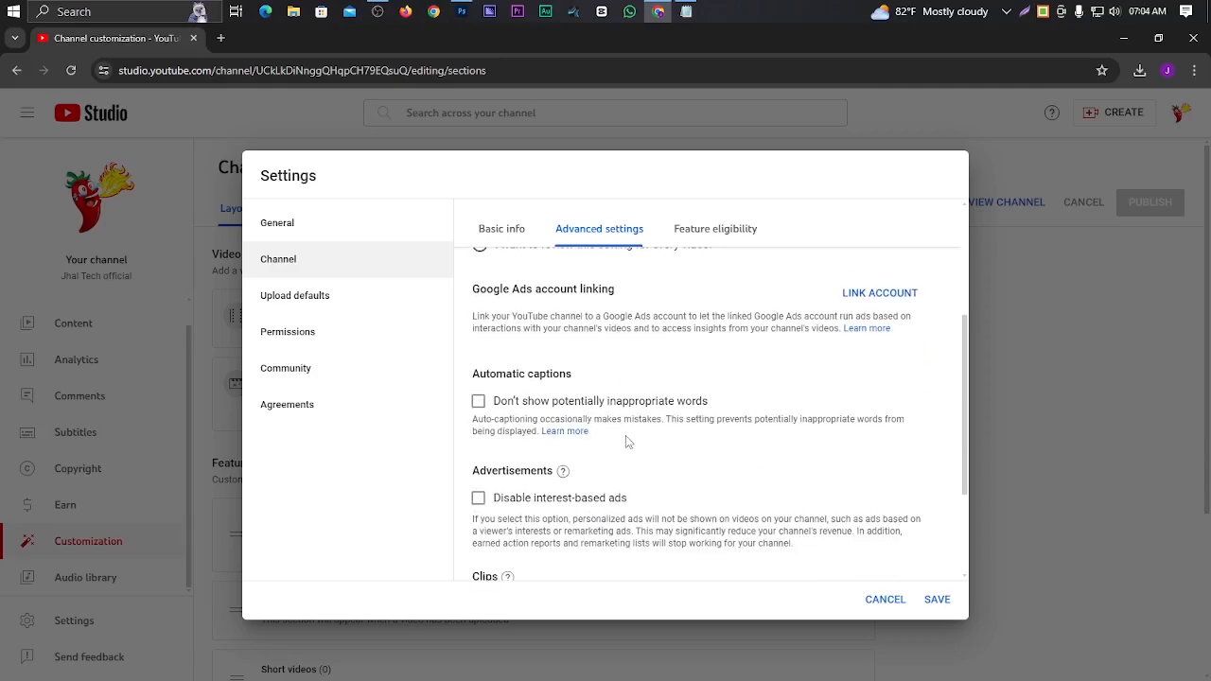
scroll(624, 443, up, 3)
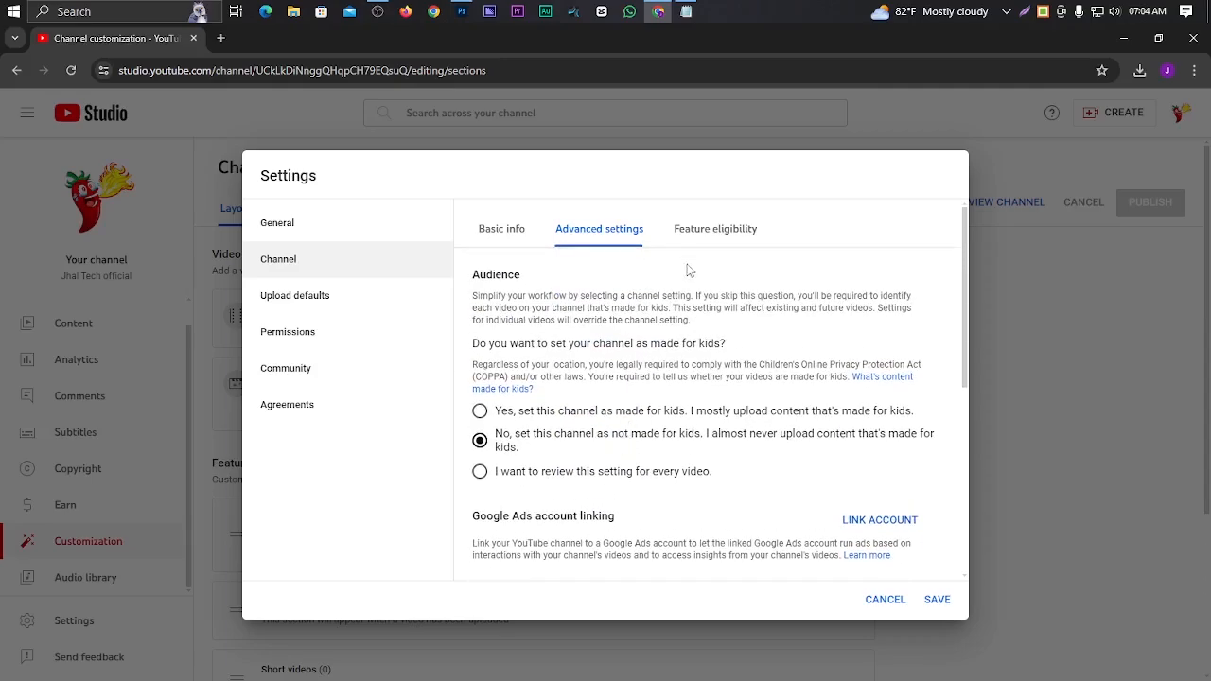
click(705, 236)
click(599, 233)
- Copy the keyword list, from "waz mahfil video editing" to "professional audio editing", from the Notepad note into the channel's keywords
click(496, 235)
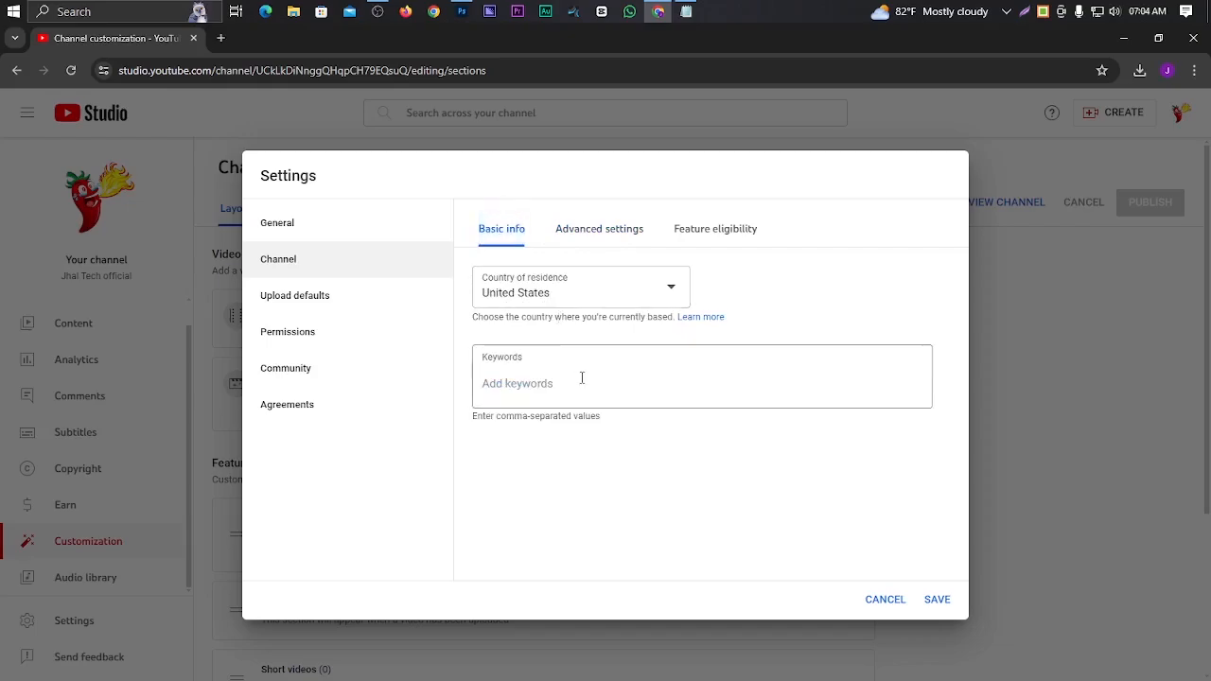
click(685, 11)
click(557, 431)
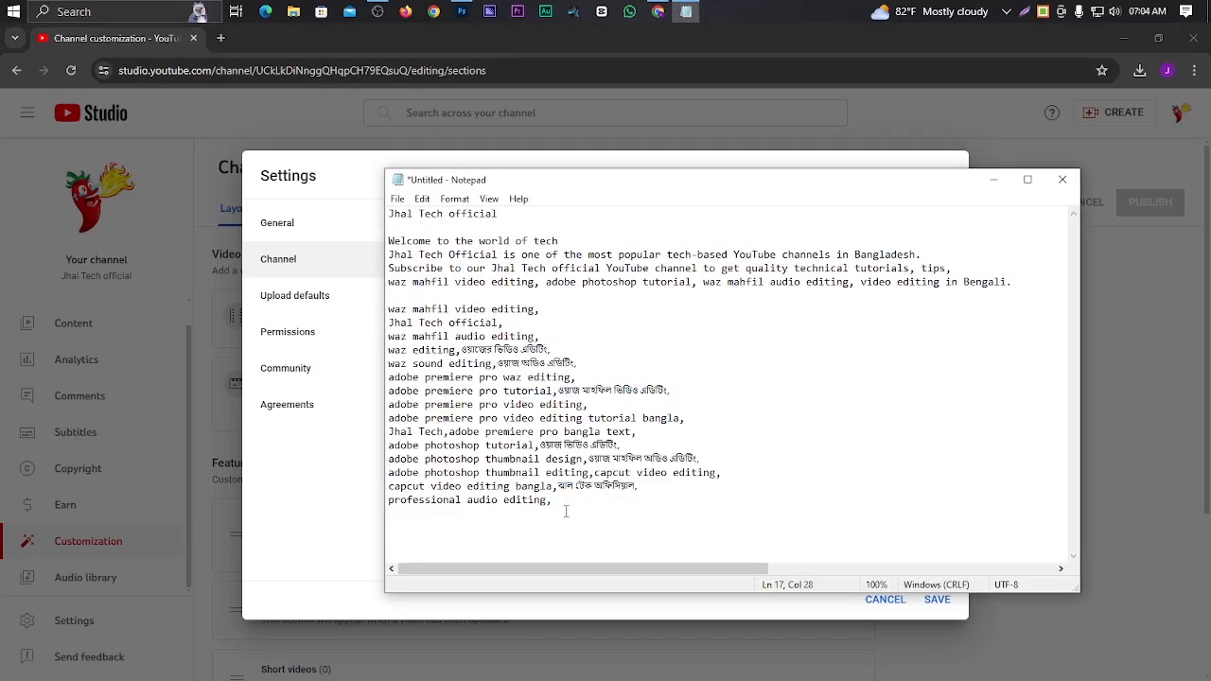
drag(566, 510, 388, 308)
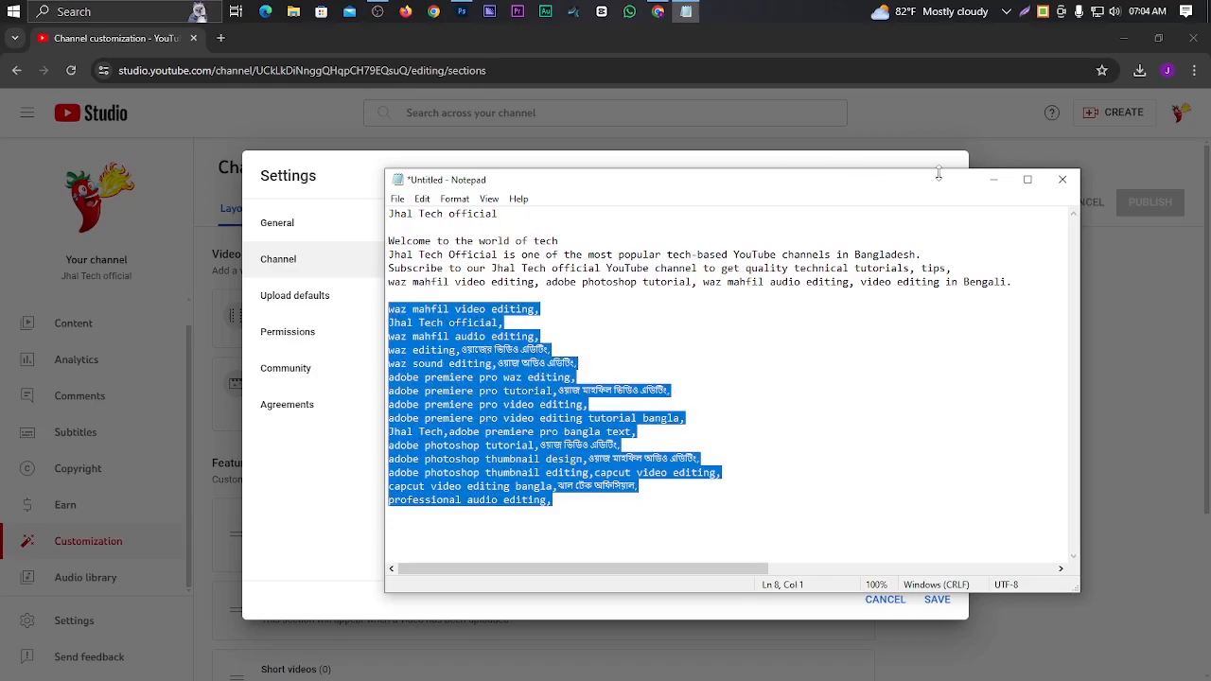
click(993, 180)
click(557, 388)
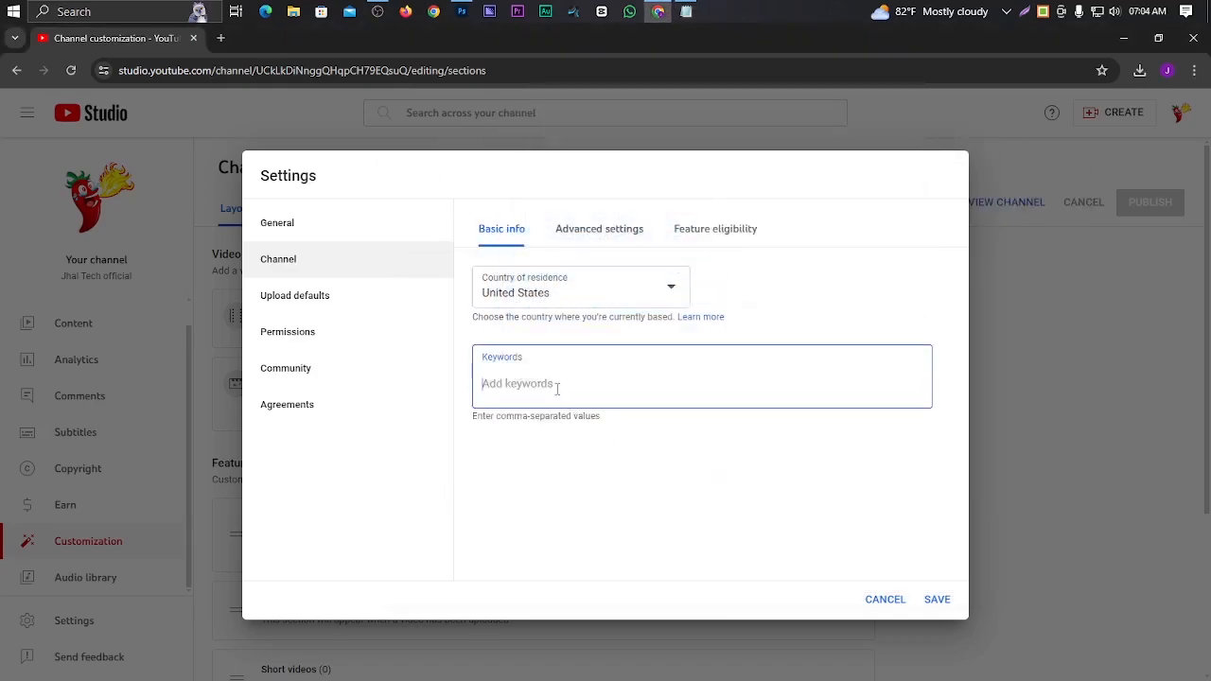
key(ctrl+v)
scroll(818, 431, down, 2)
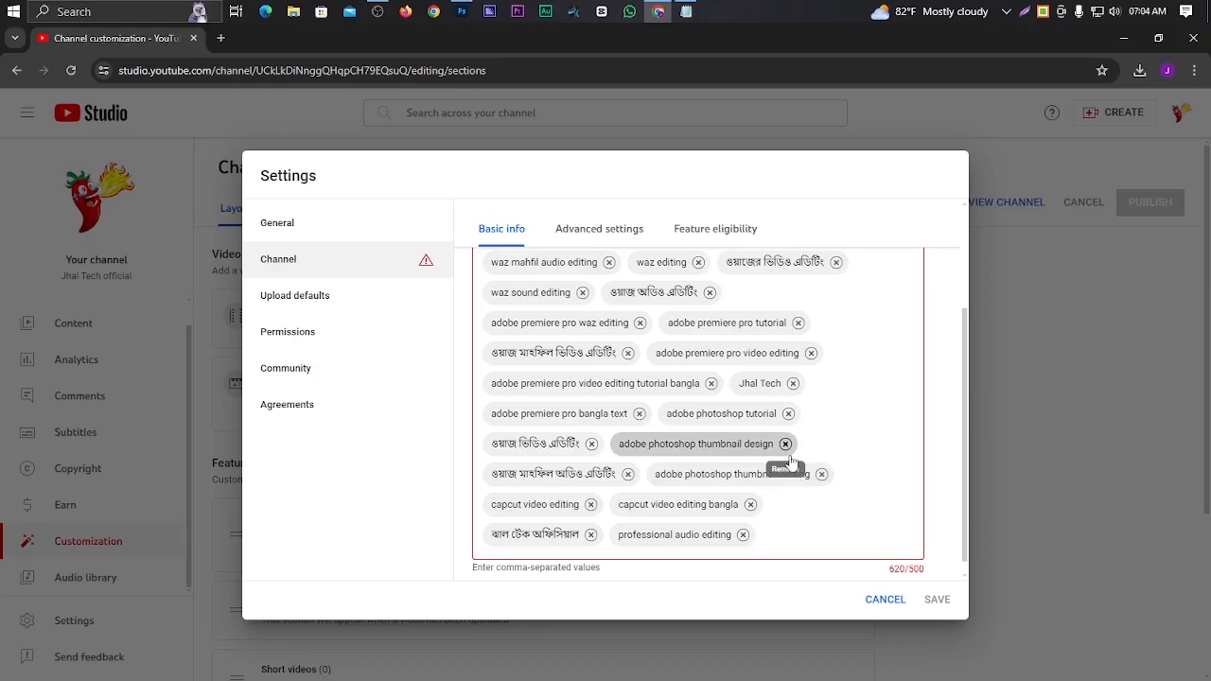
- Remove "adobe photoshop tutorial", "adobe premiere pro bangla text", "adobe premiere pro video editing tutorial bangla" and "ঝাল টেক অফিসিয়াল" from the channel keywords
click(788, 414)
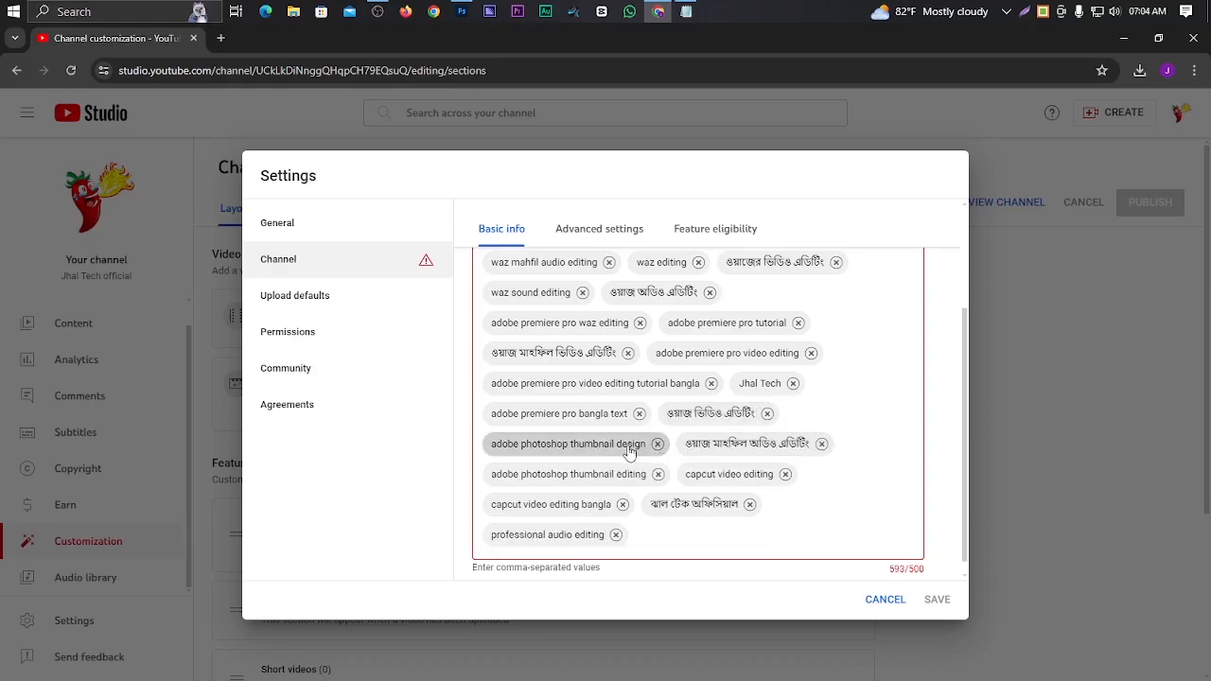
click(638, 415)
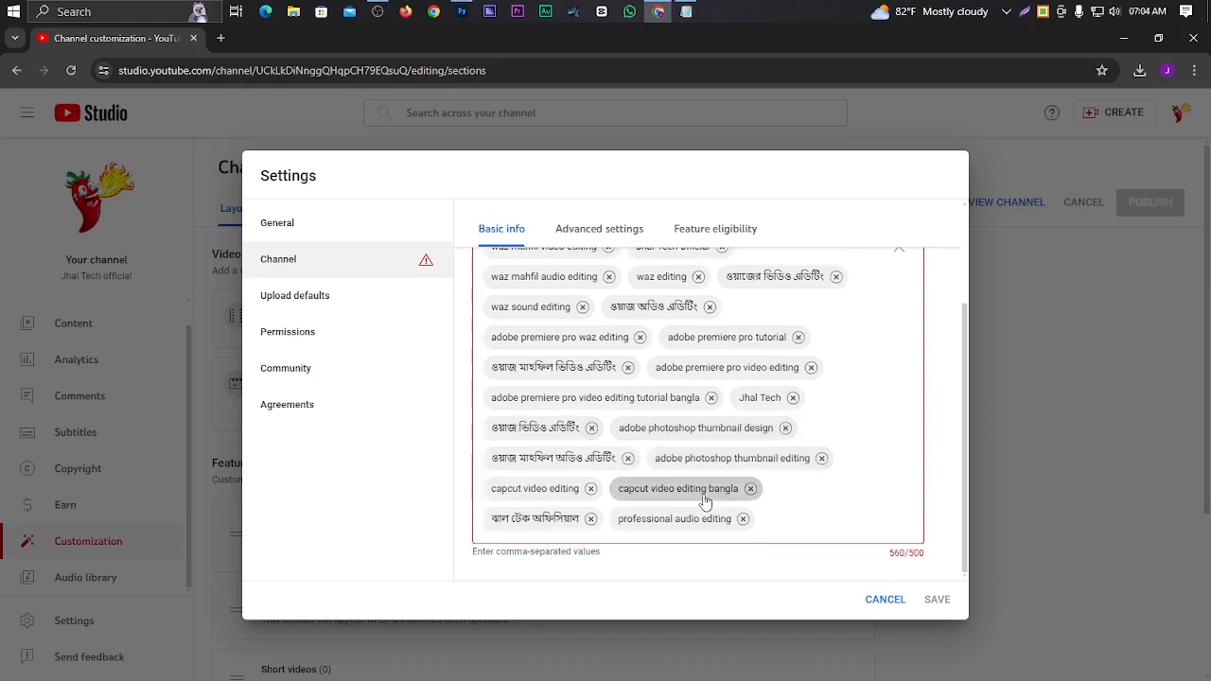
click(711, 397)
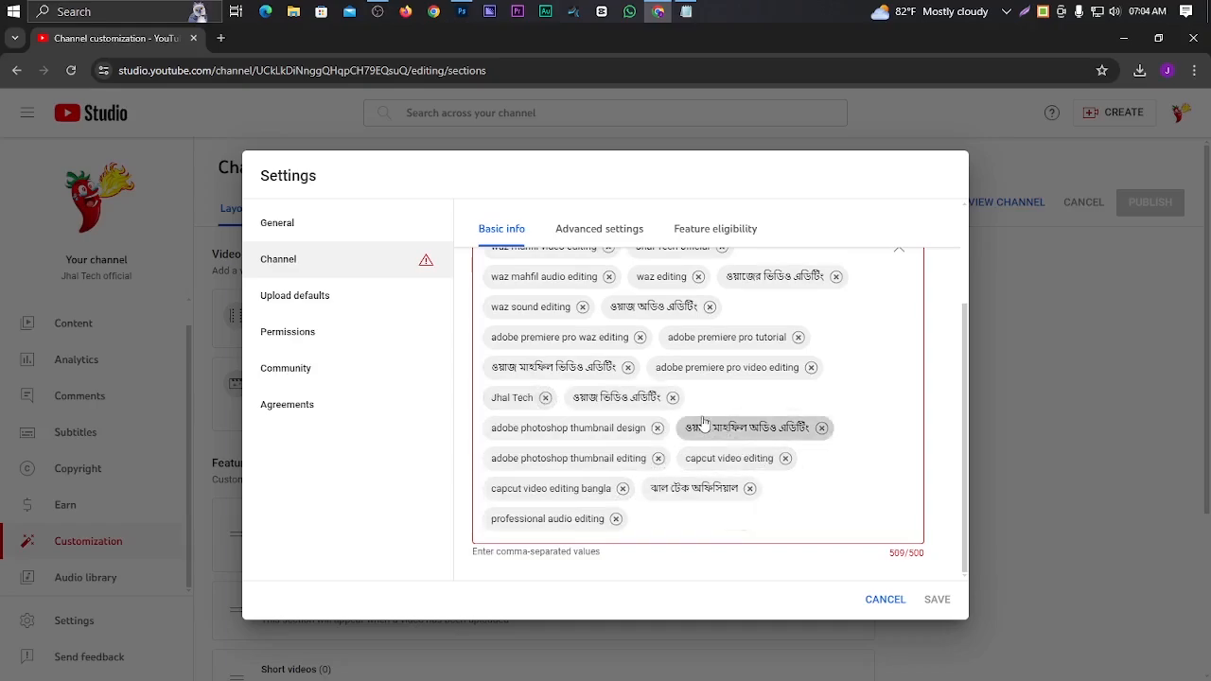
scroll(722, 409, up, 2)
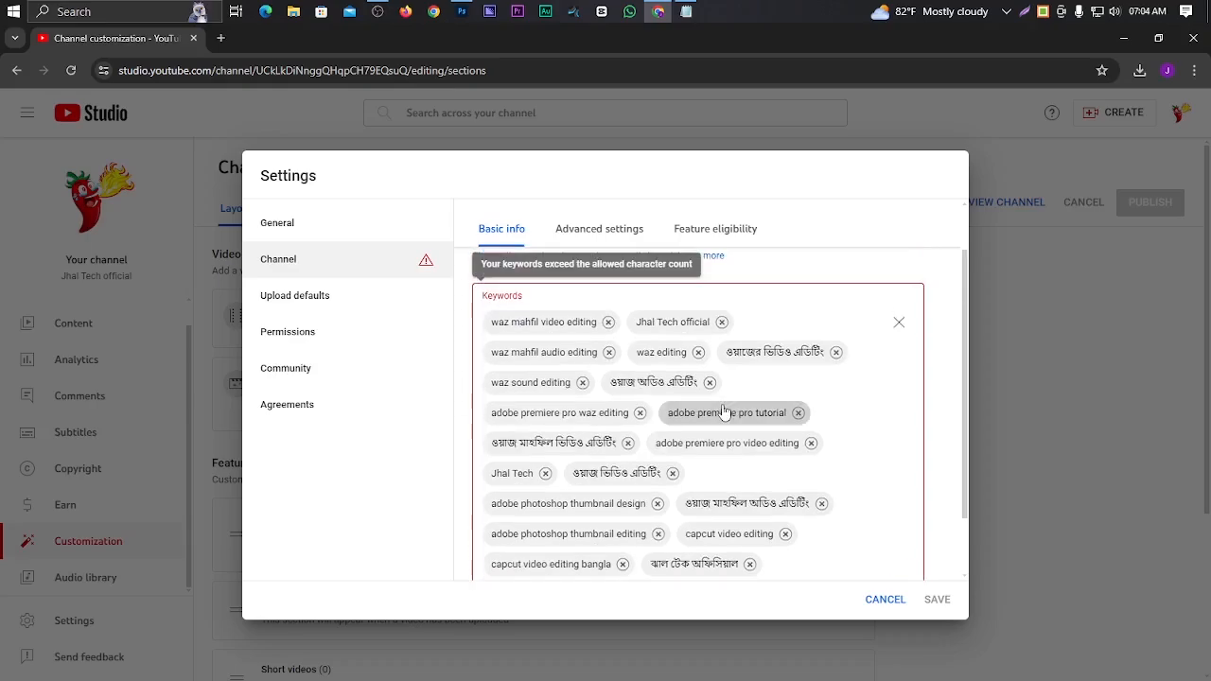
scroll(677, 422, down, 2)
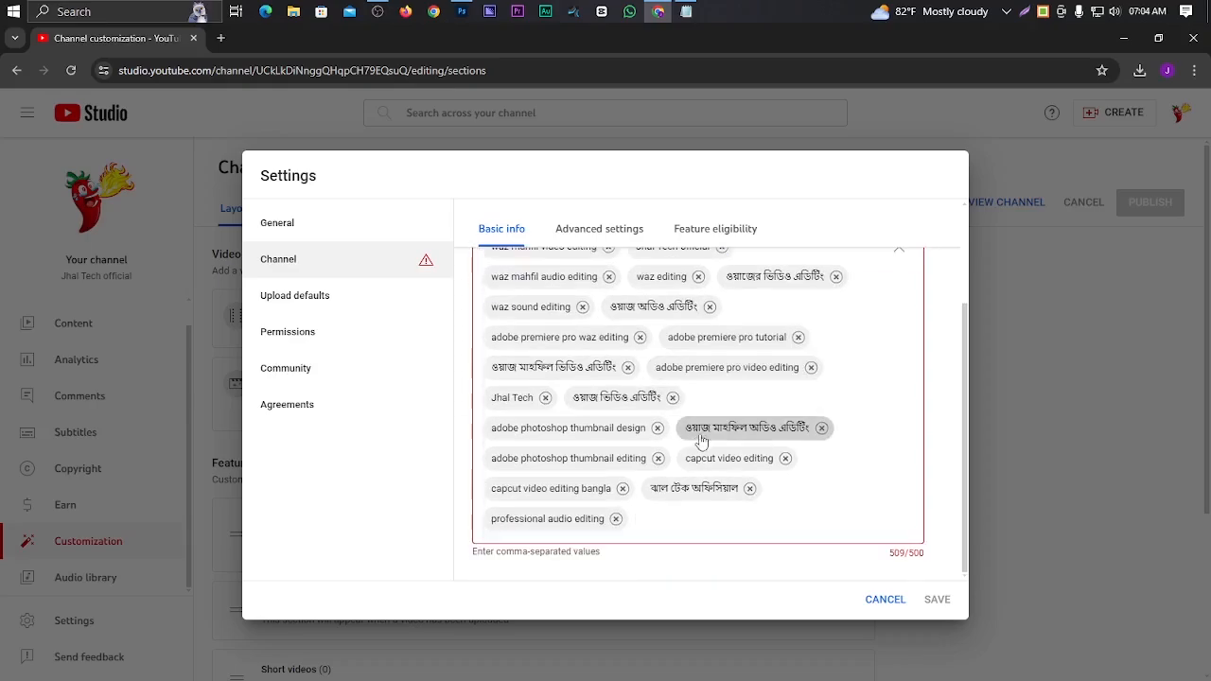
click(750, 491)
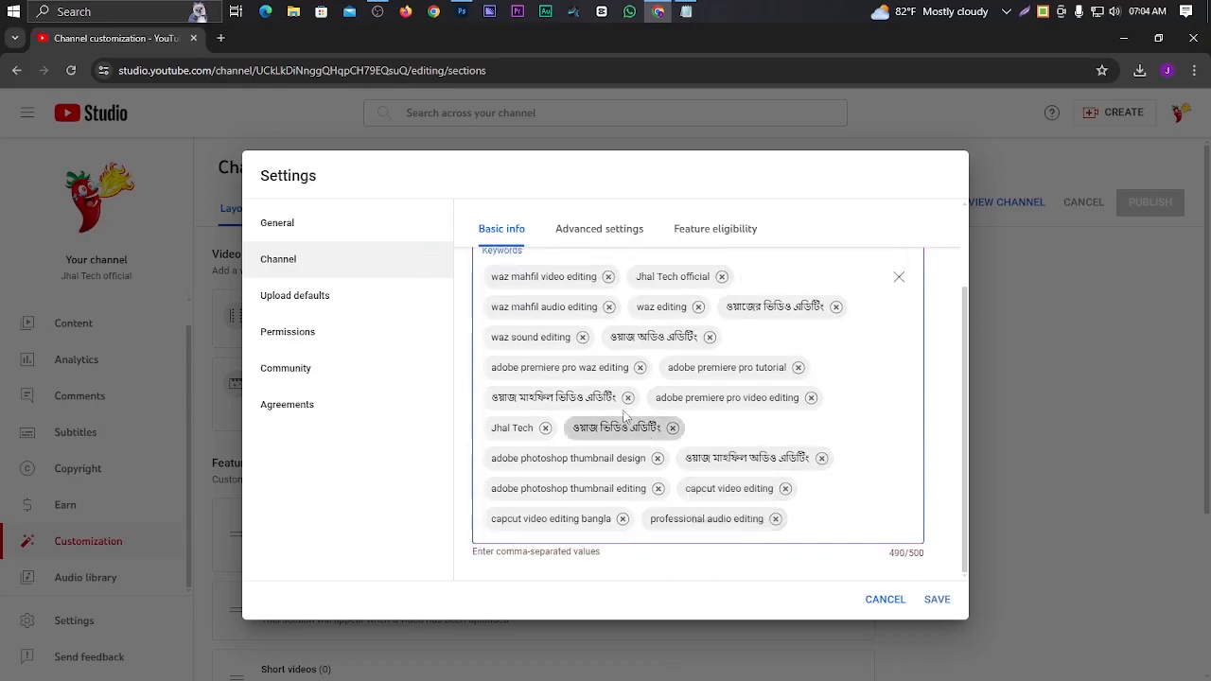
scroll(701, 431, up, 3)
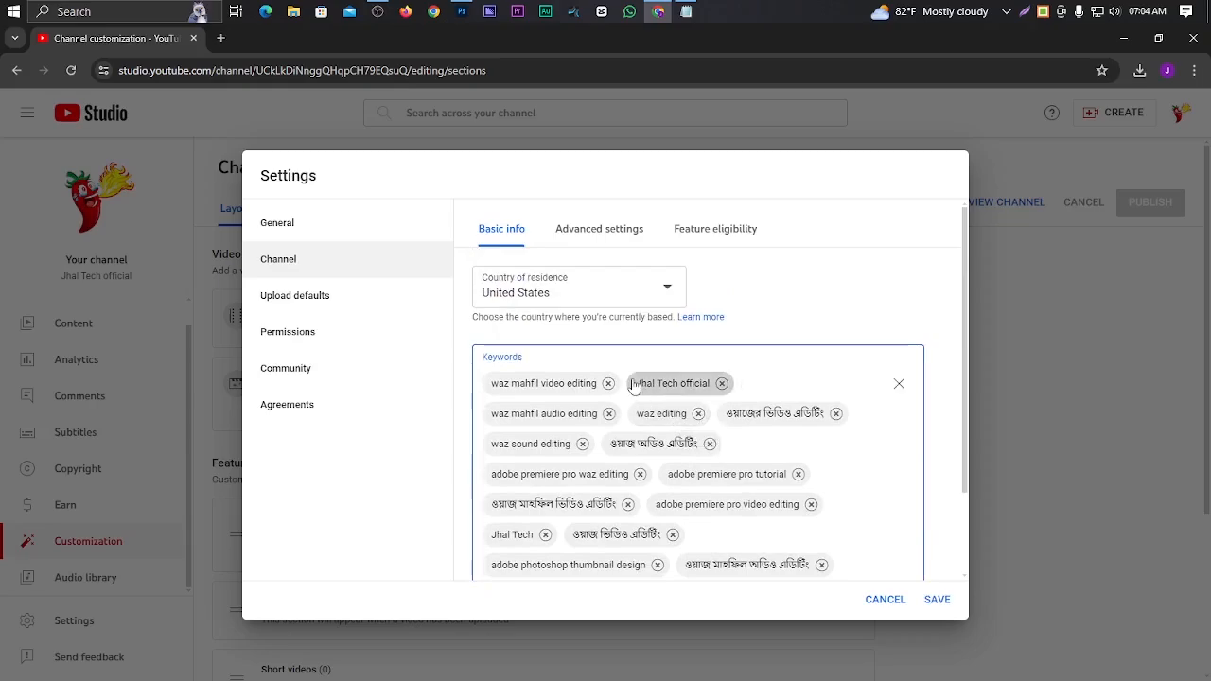
scroll(684, 461, down, 1)
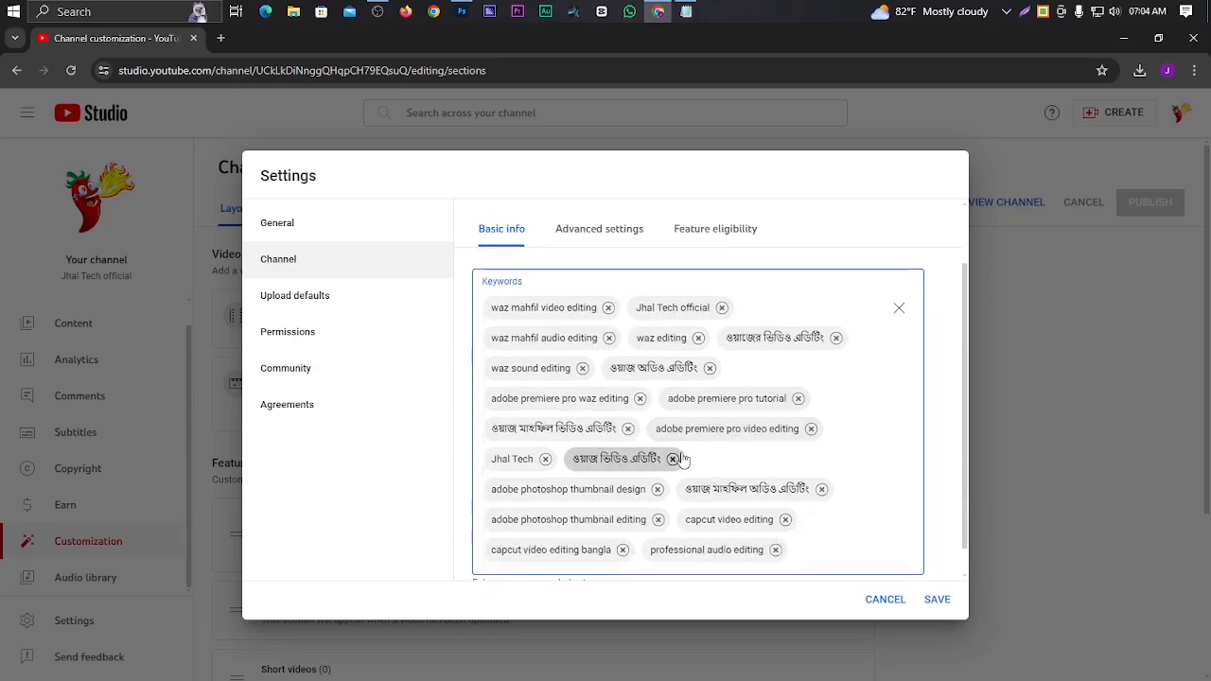
scroll(683, 458, up, 1)
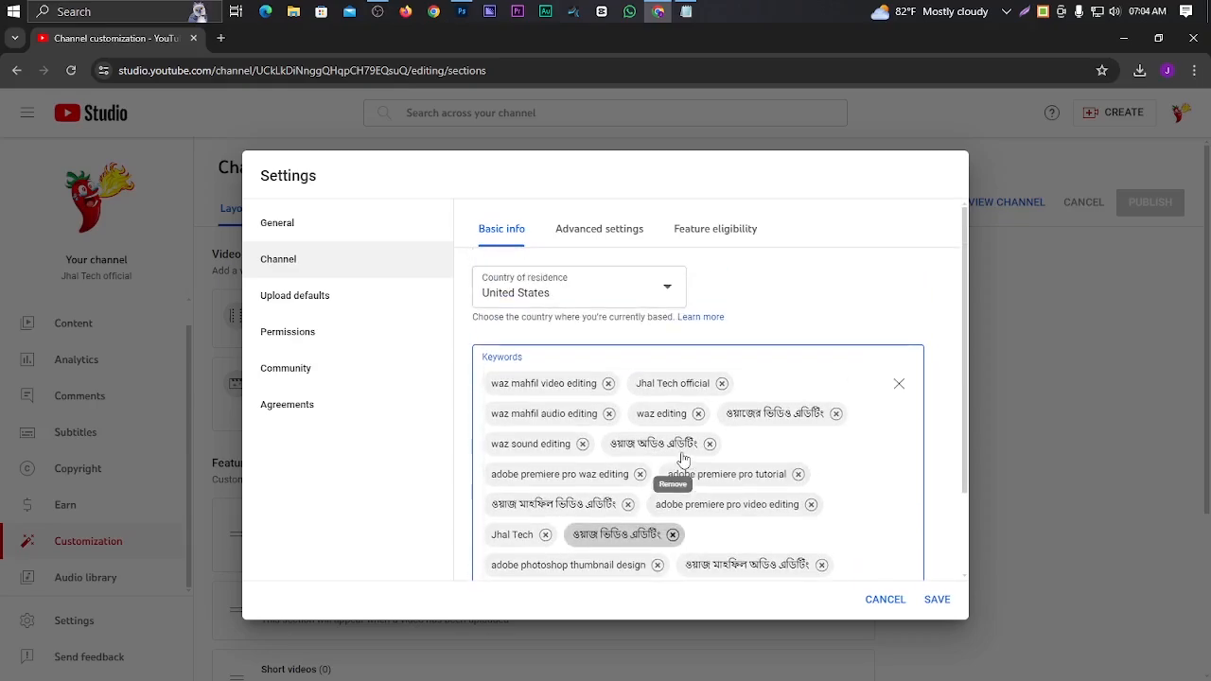
- Review the channel's advanced settings, including audience, captions, advertisements and clips, along with its feature eligibility and basic info
click(602, 235)
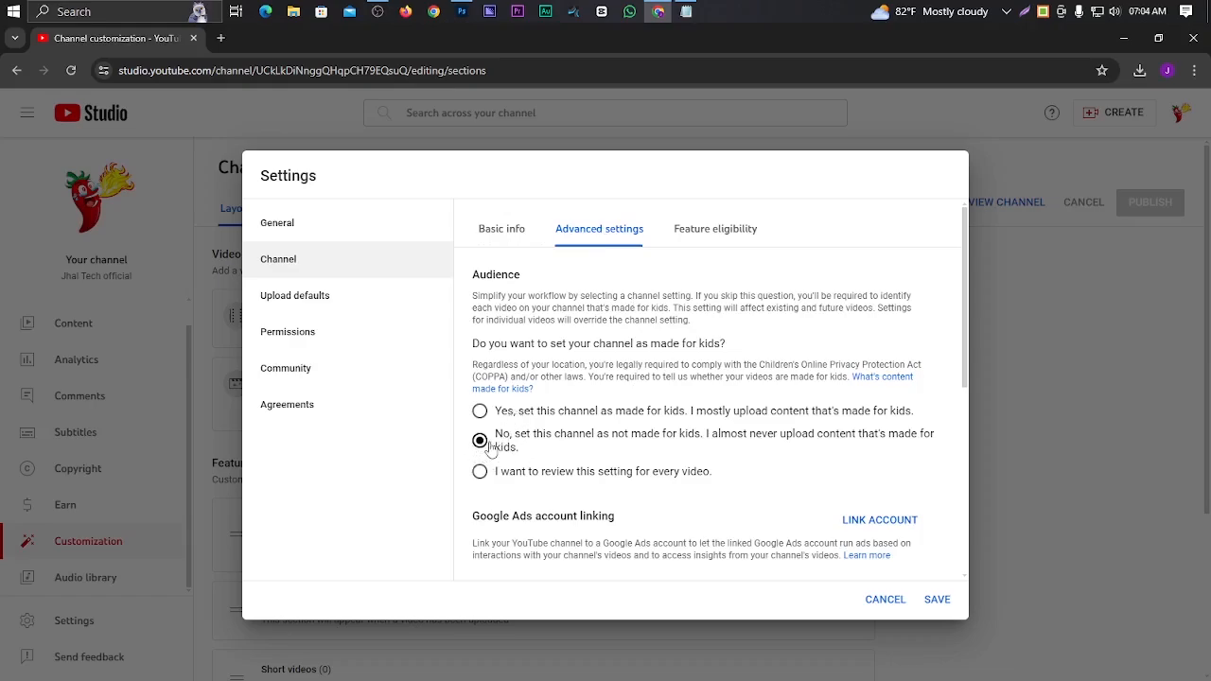
scroll(510, 444, down, 4)
scroll(519, 450, up, 2)
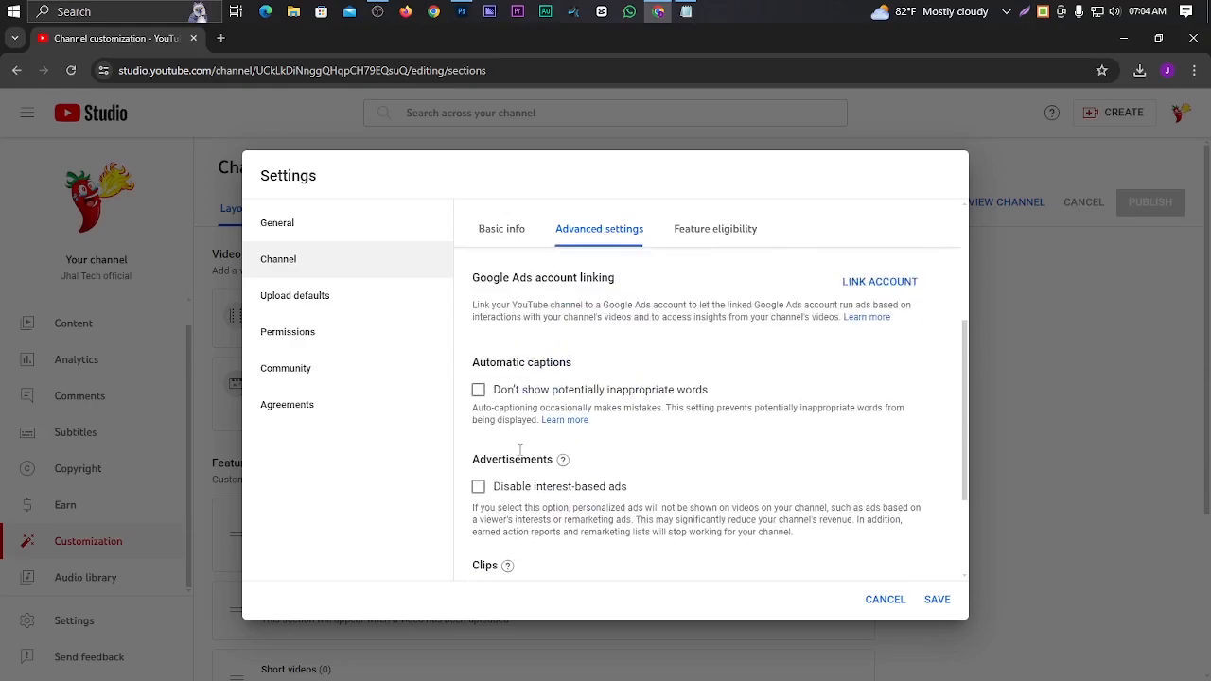
scroll(535, 423, down, 2)
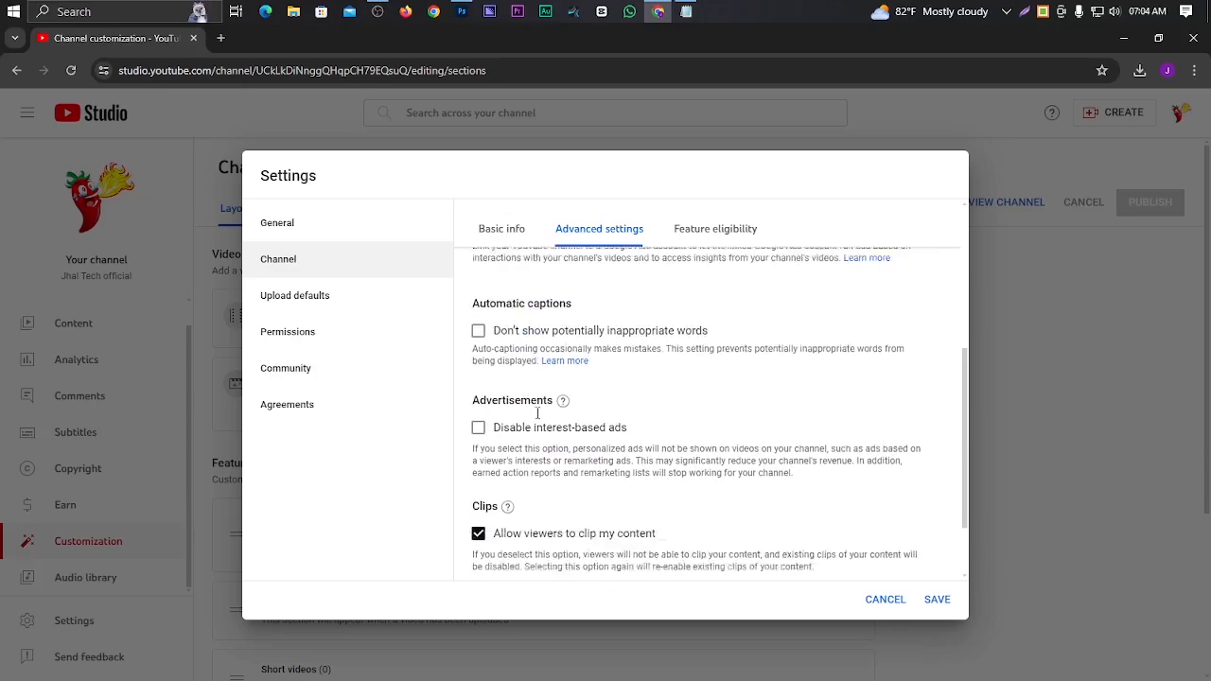
scroll(536, 422, up, 5)
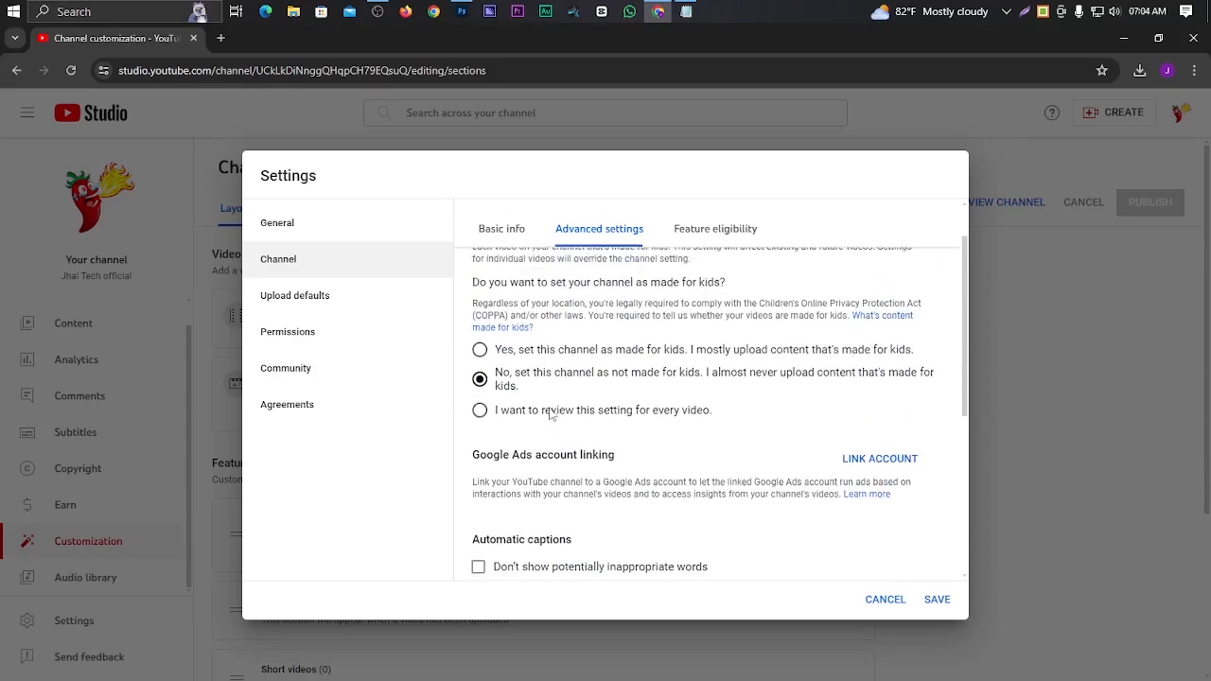
click(710, 242)
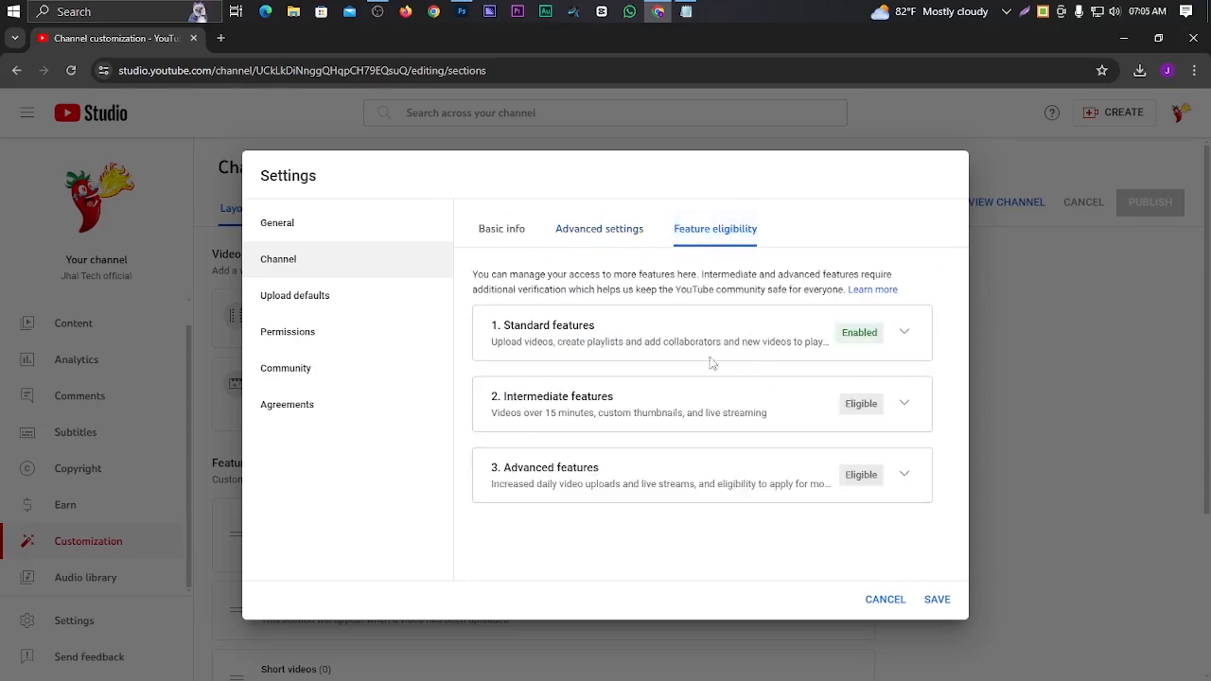
click(596, 239)
click(489, 235)
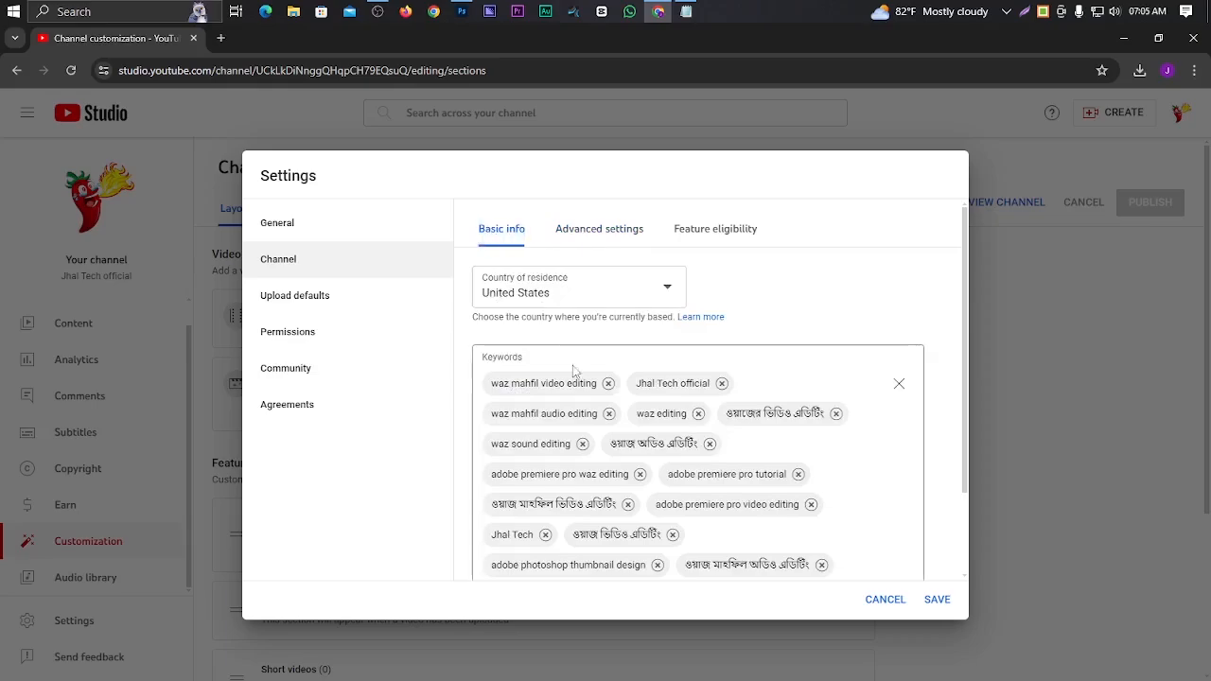
- Copy the text from "Welcome to the world of tech" to "professional audio editing" from the Notepad note into the upload defaults' description
click(331, 301)
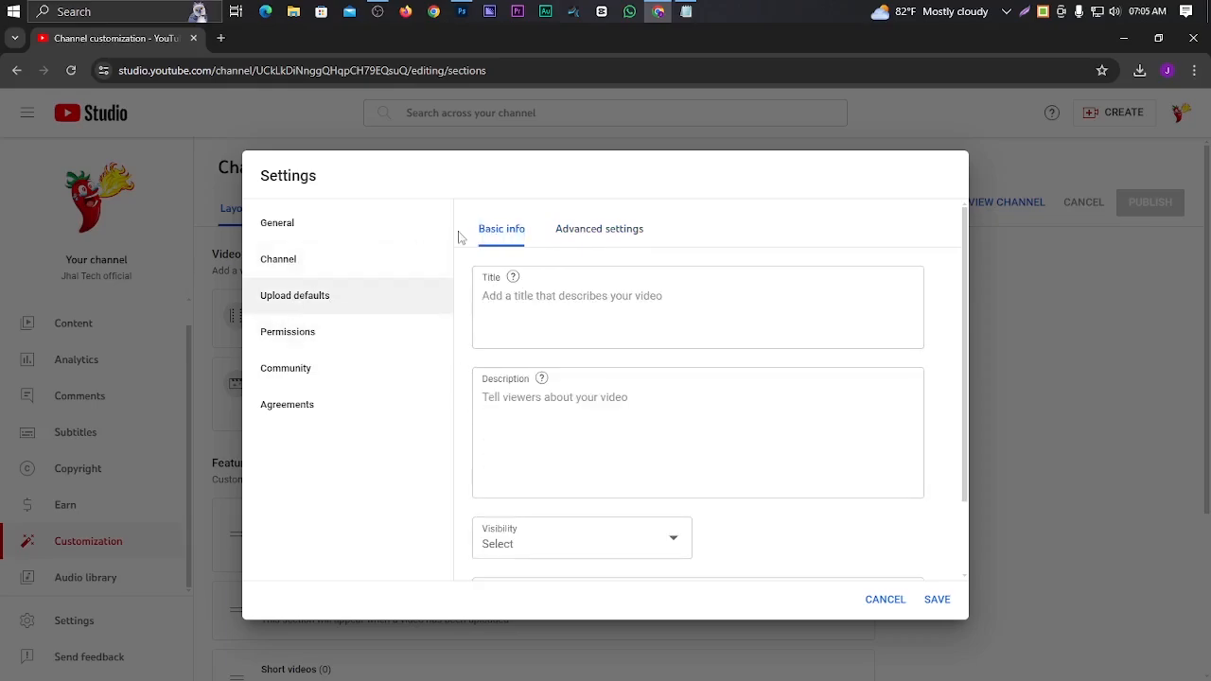
click(688, 13)
click(616, 403)
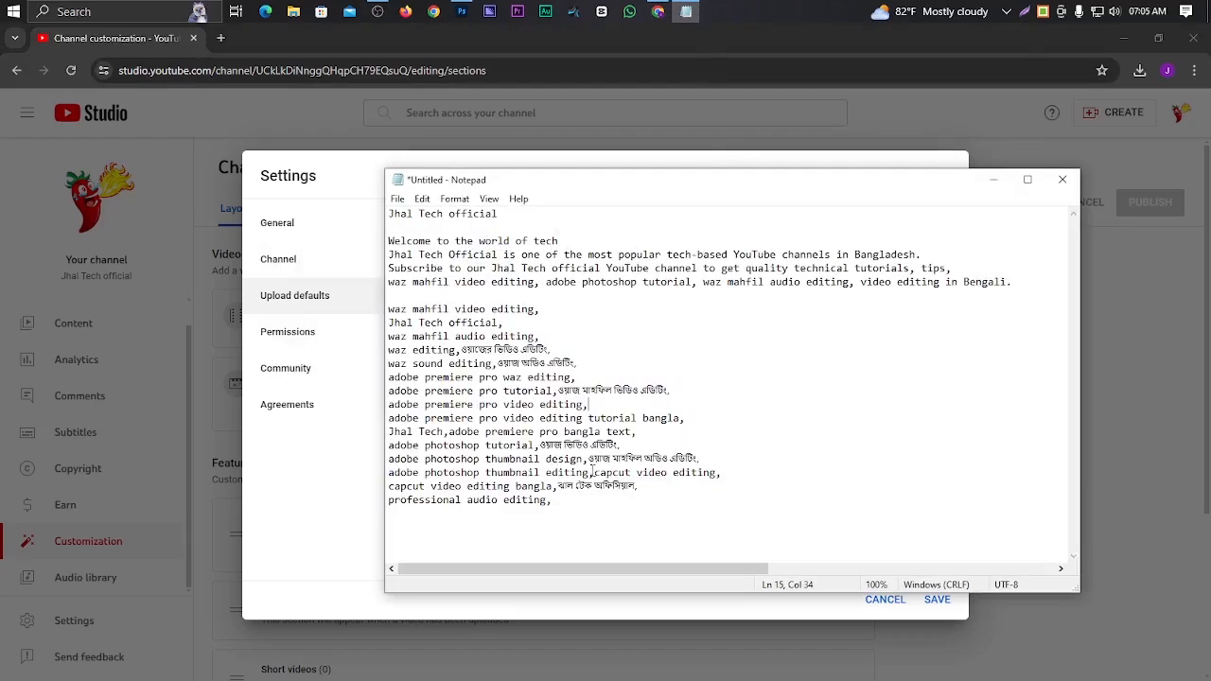
drag(575, 500, 375, 242)
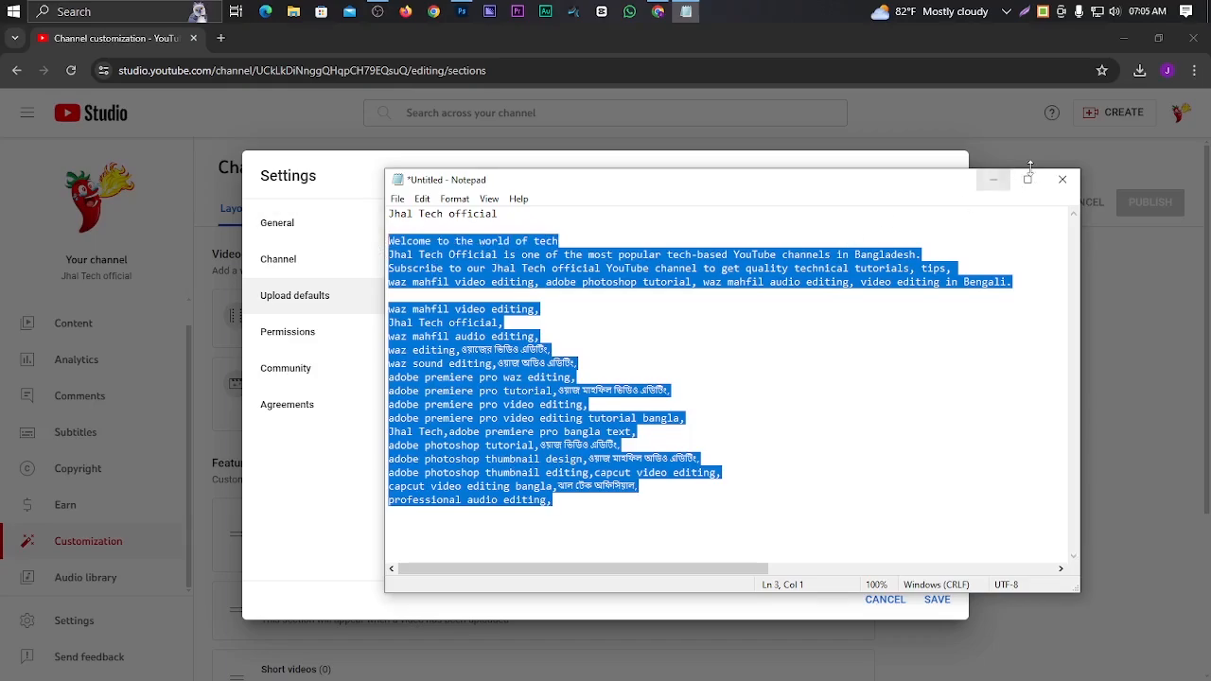
click(993, 179)
click(561, 408)
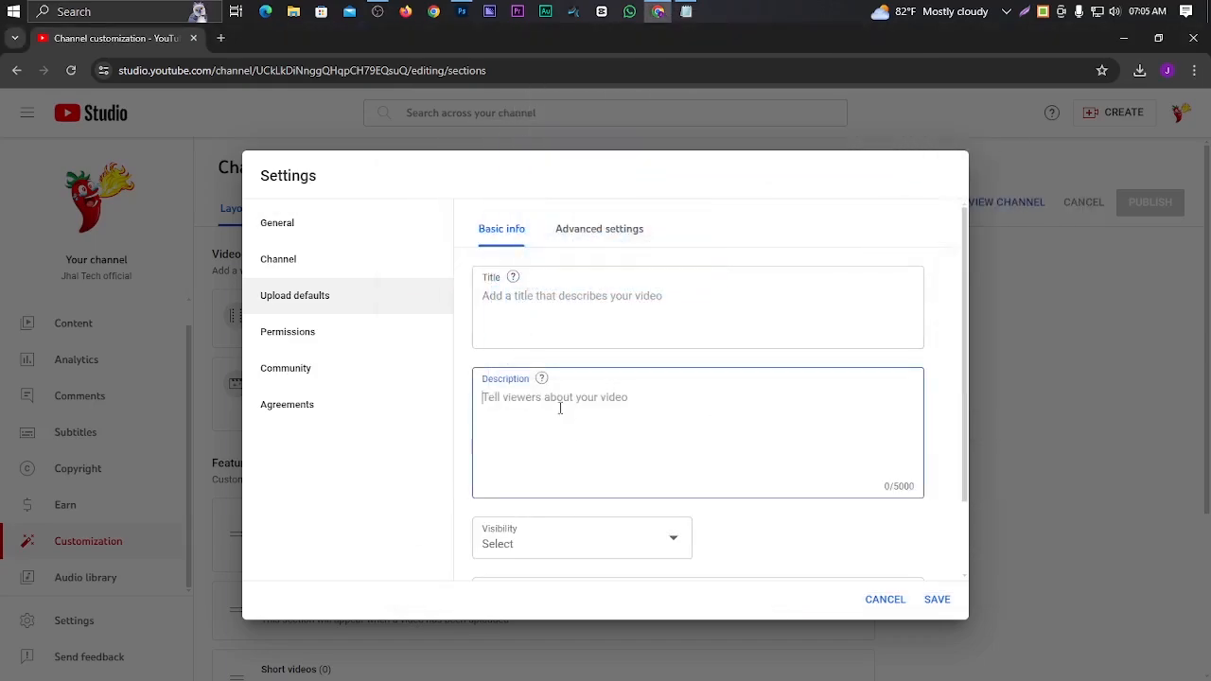
key(ctrl+v)
scroll(676, 431, up, 10)
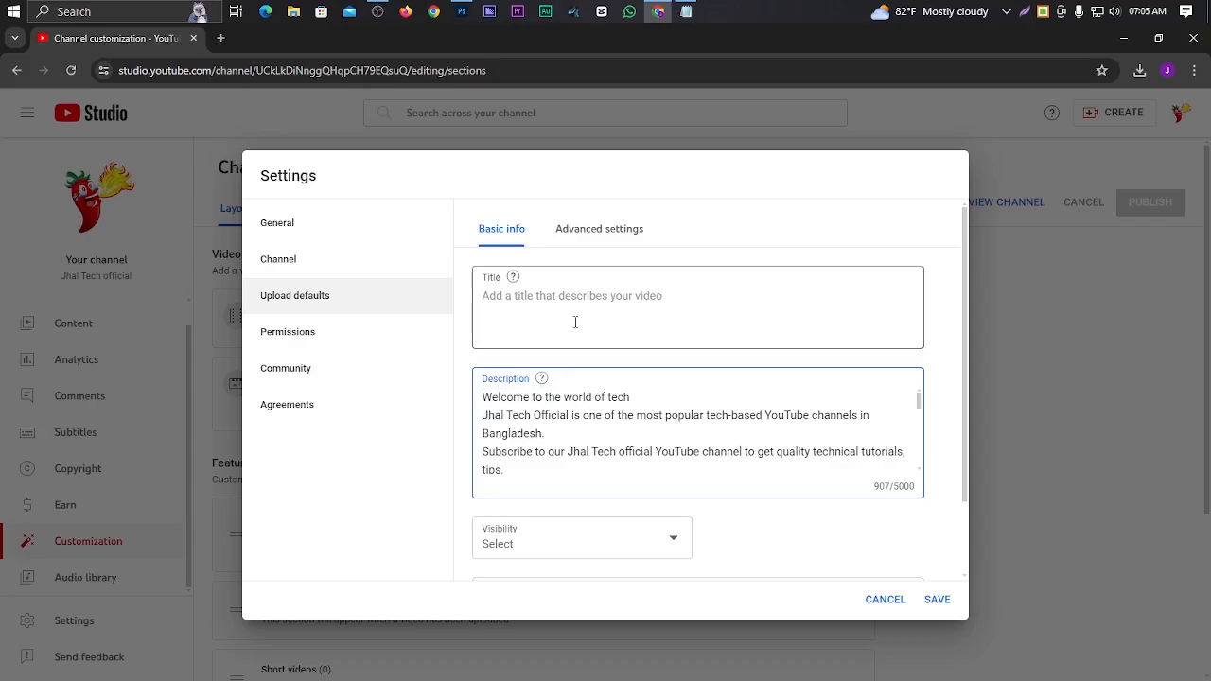
- Set the default visibility of uploads to Unlisted, leaving the default title empty
click(559, 299)
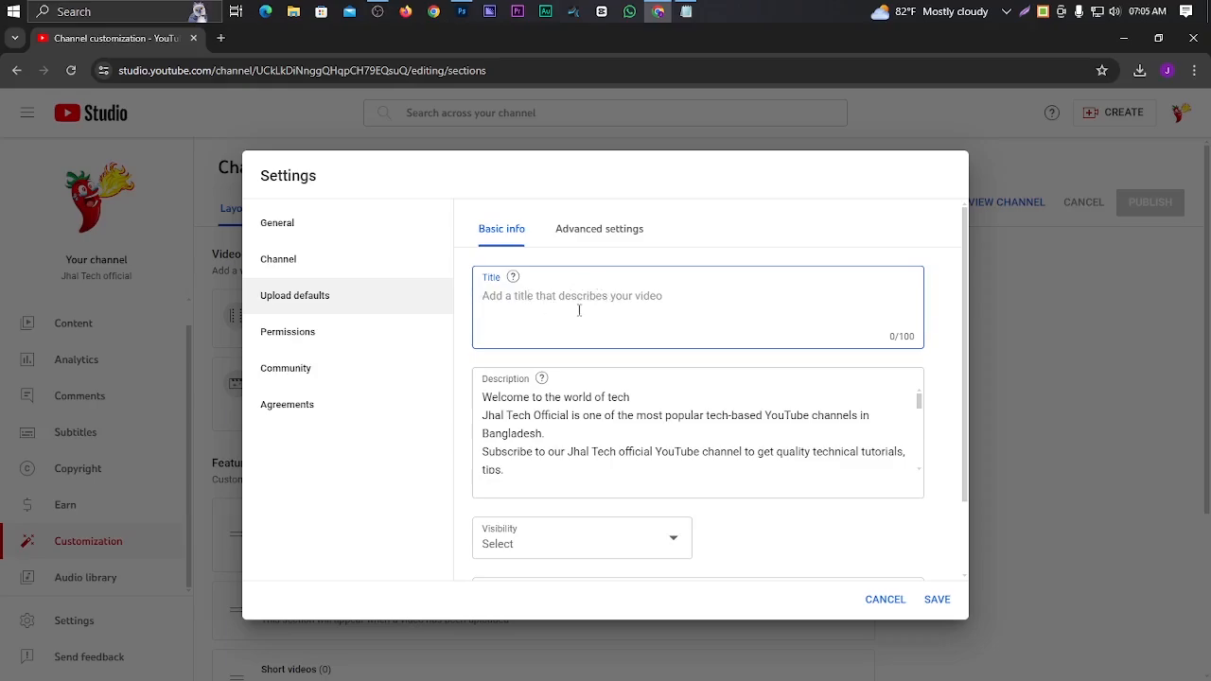
scroll(628, 297, down, 2)
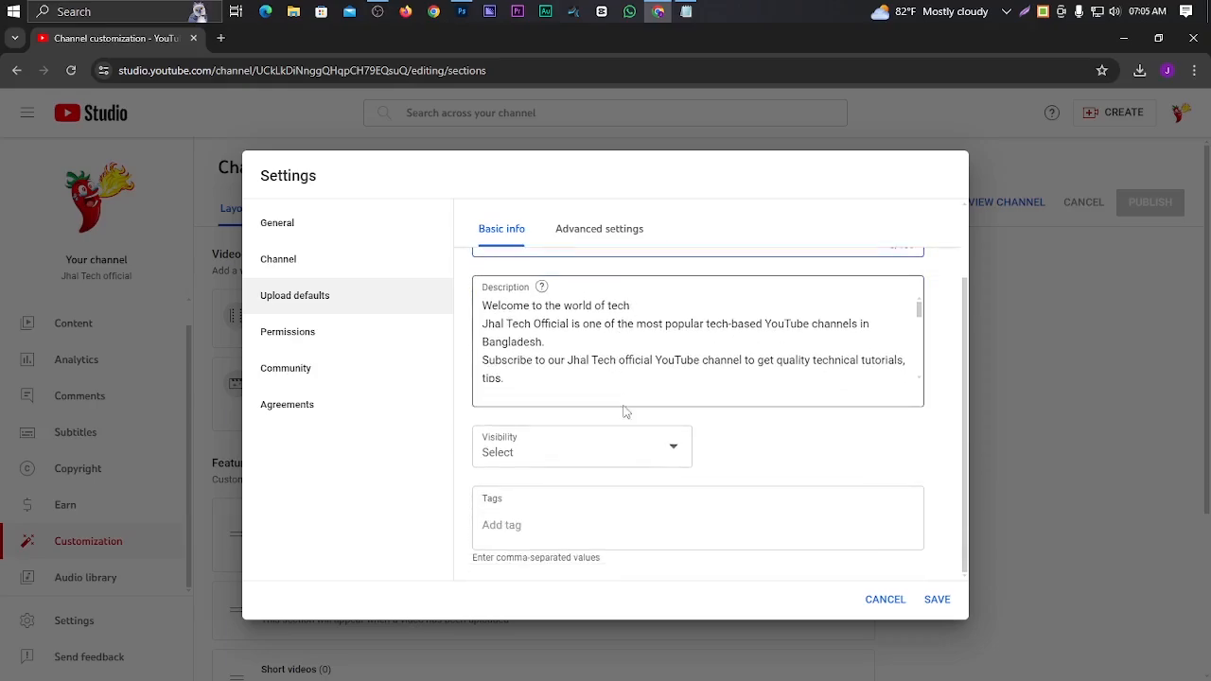
click(672, 451)
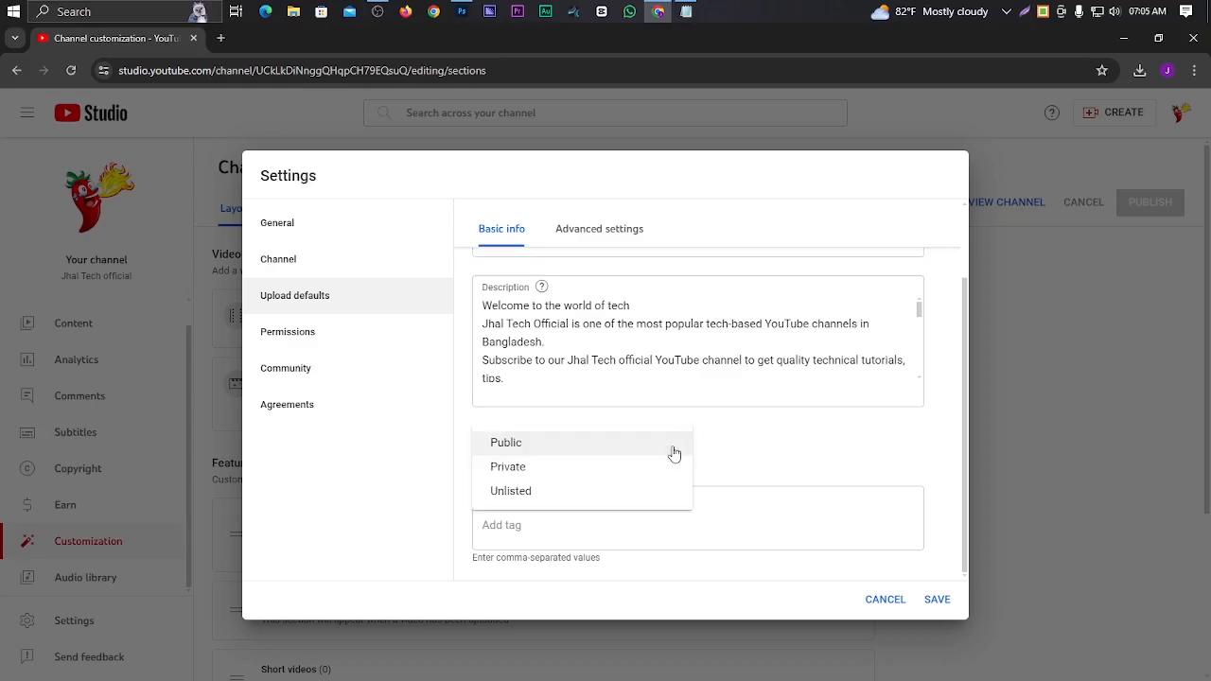
click(523, 493)
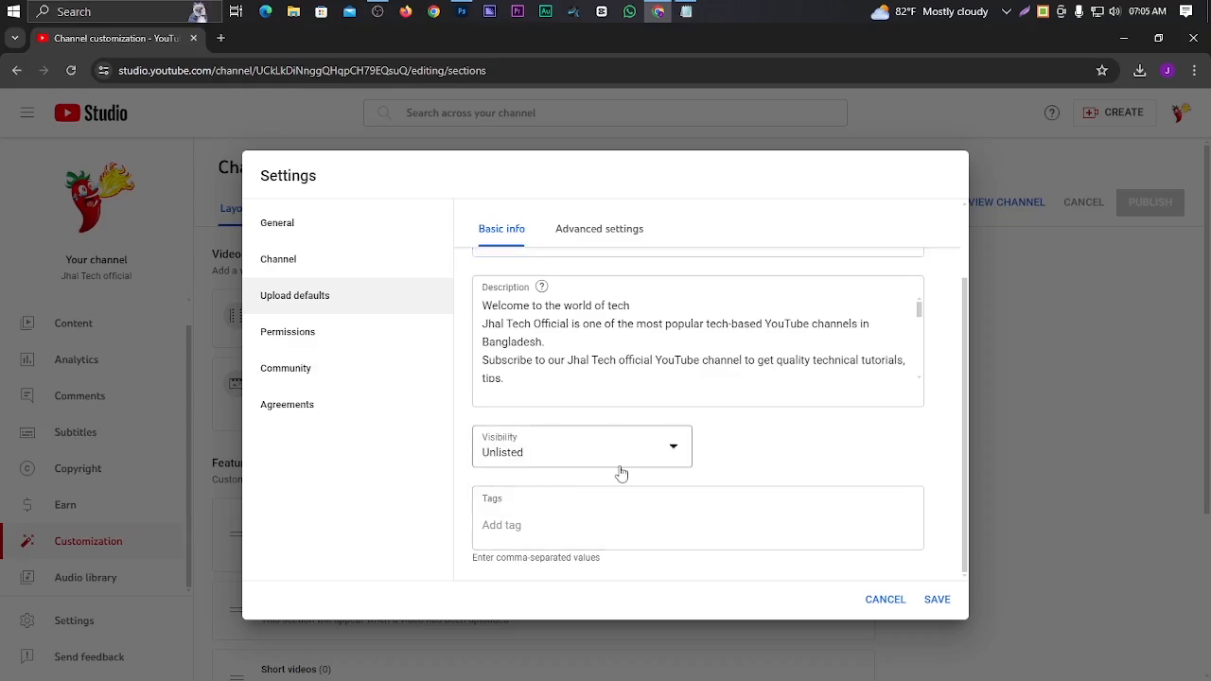
- In the advanced upload defaults, set the video category to Science & Technology
click(600, 229)
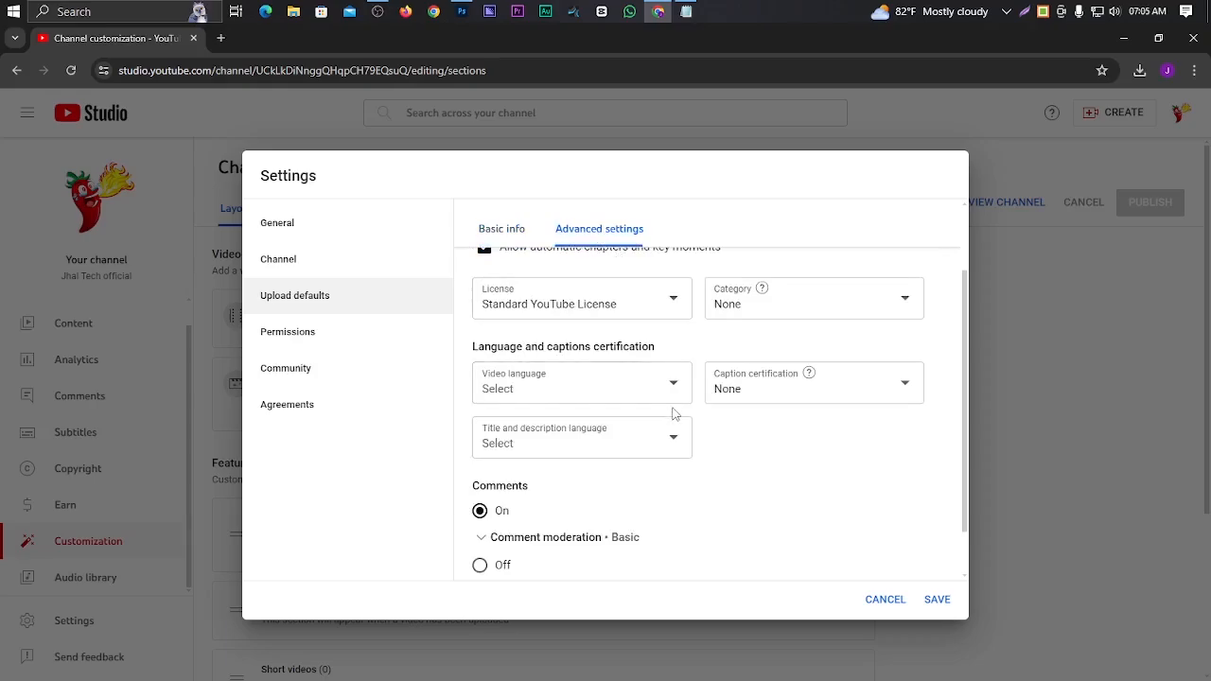
scroll(672, 414, up, 1)
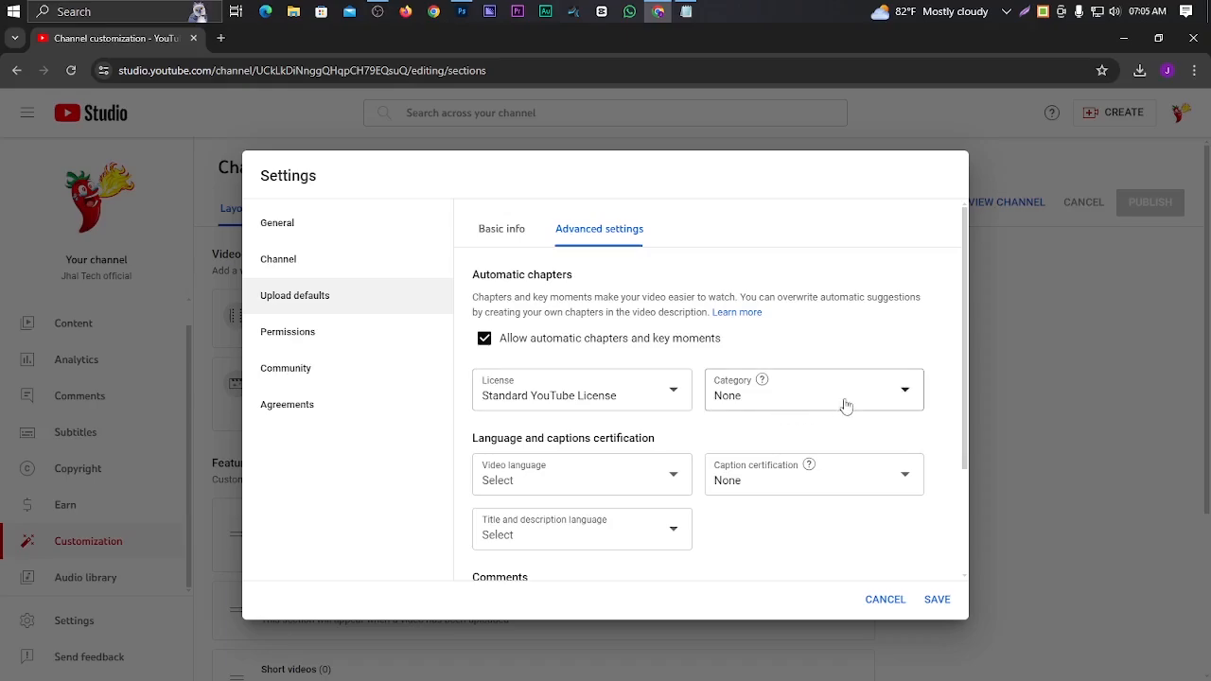
click(905, 398)
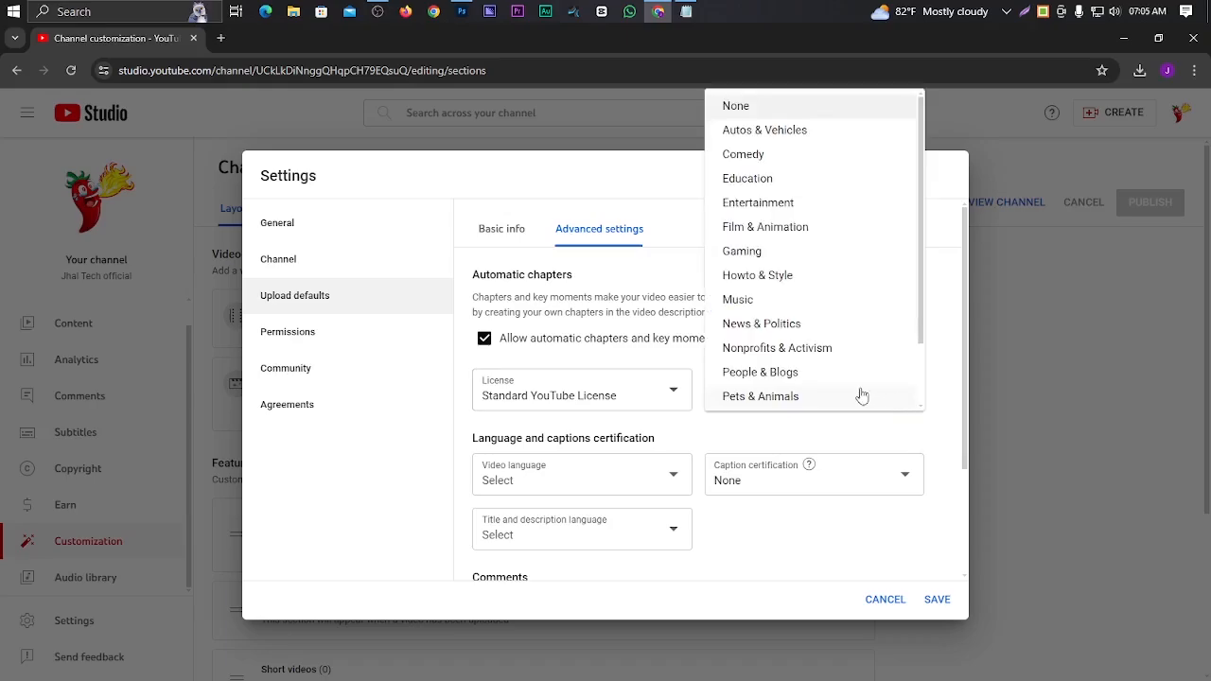
scroll(800, 322, down, 2)
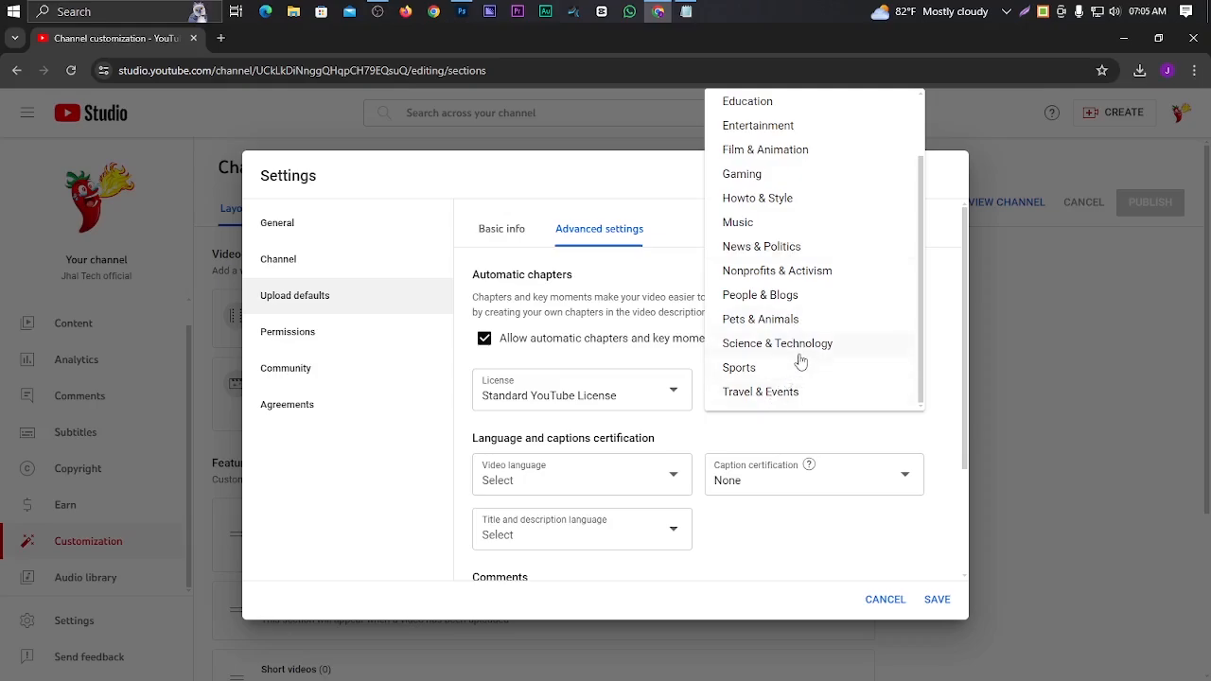
scroll(790, 335, up, 1)
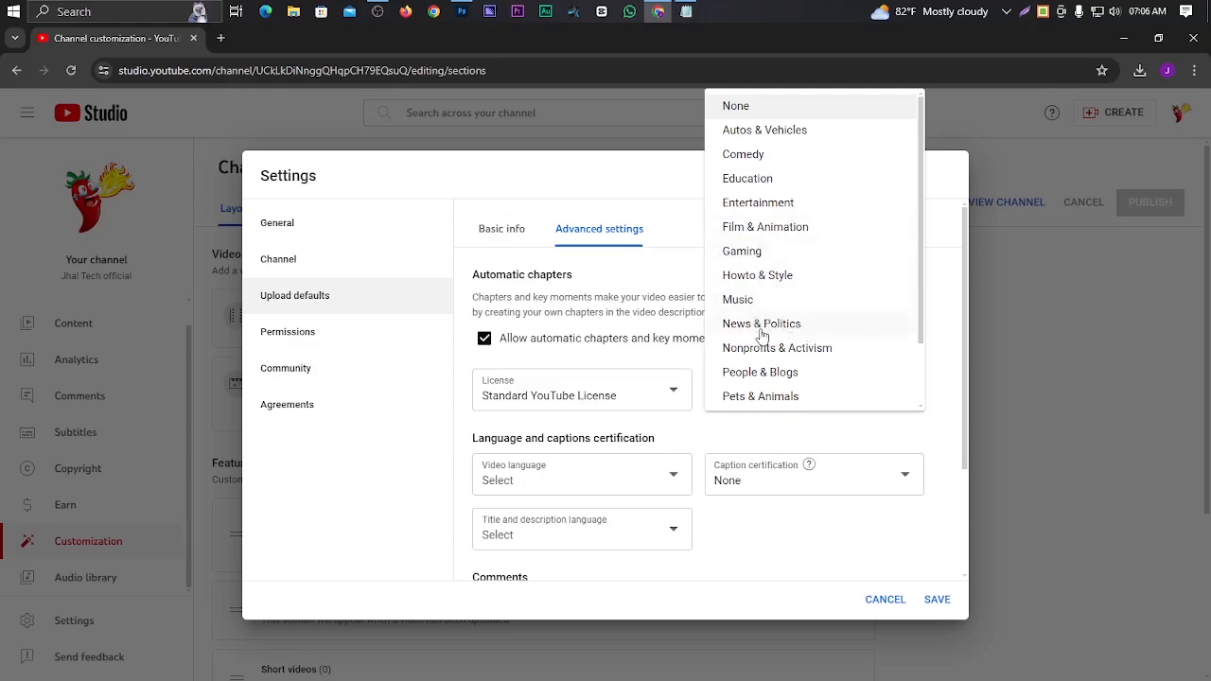
scroll(777, 346, down, 1)
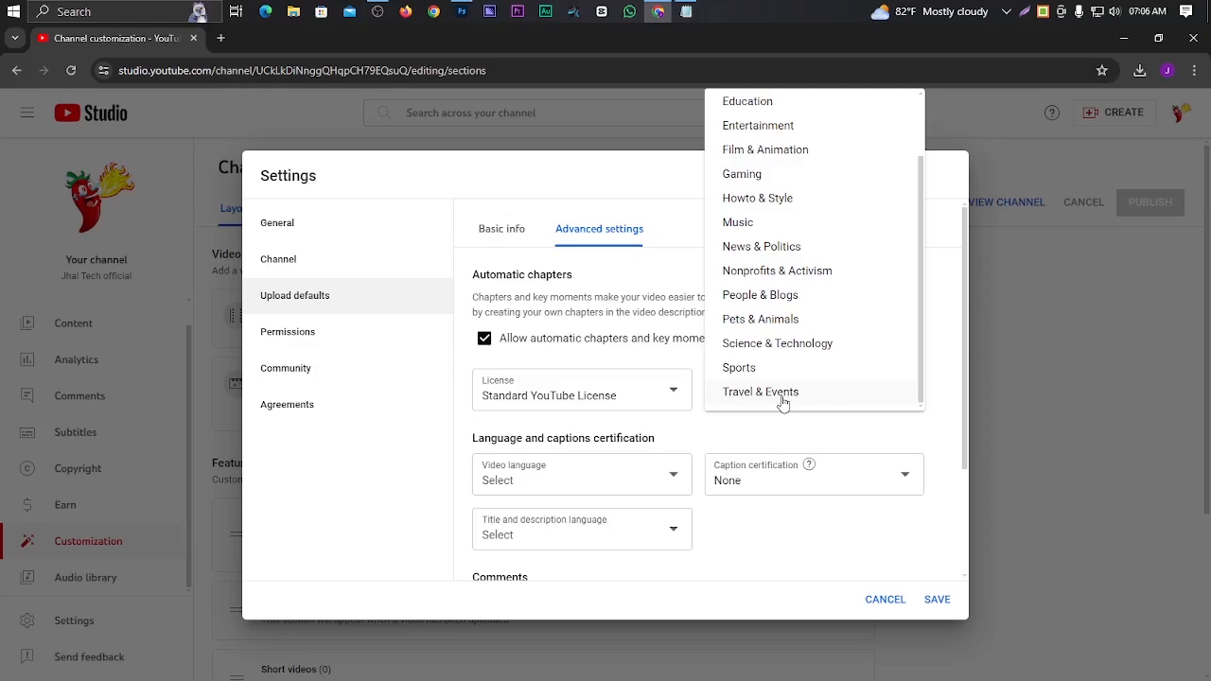
click(772, 345)
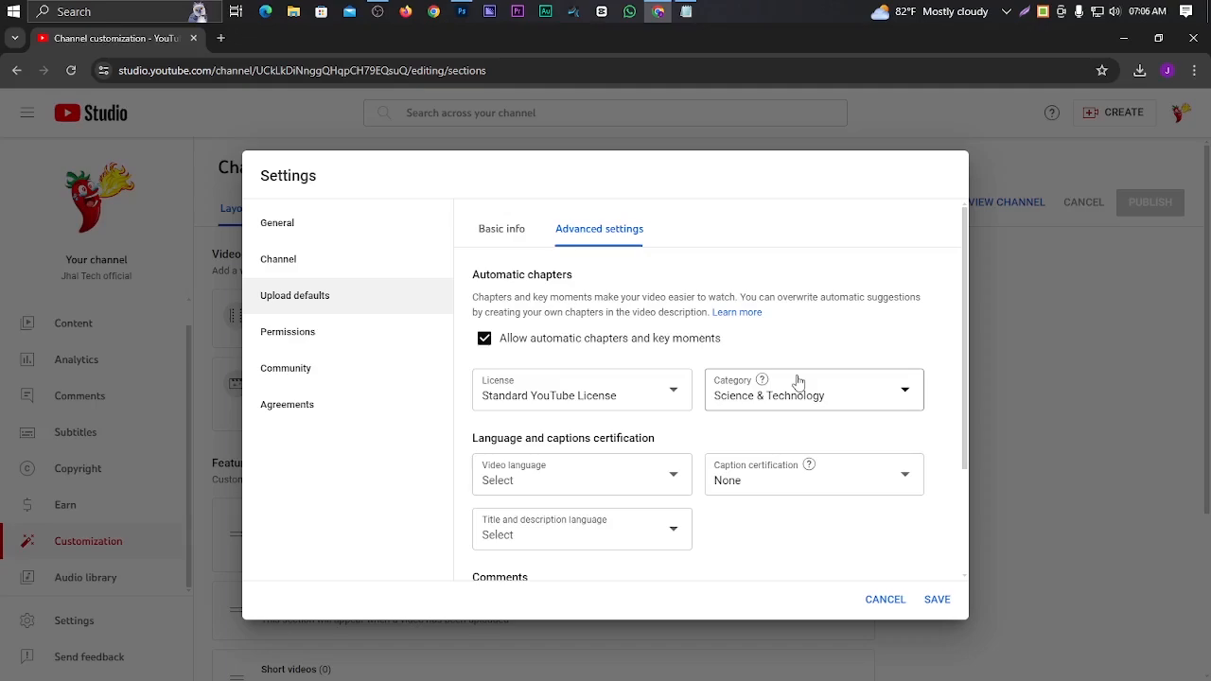
- Set the default video language for uploads to Bangla
scroll(763, 401, down, 2)
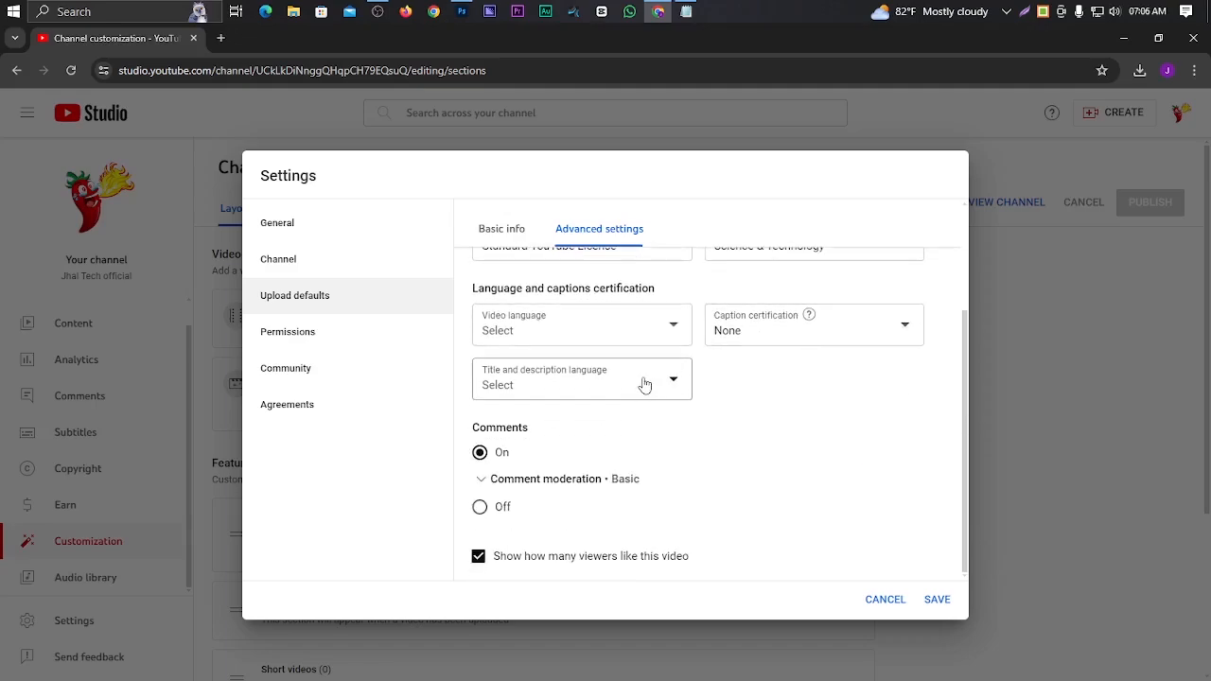
click(672, 329)
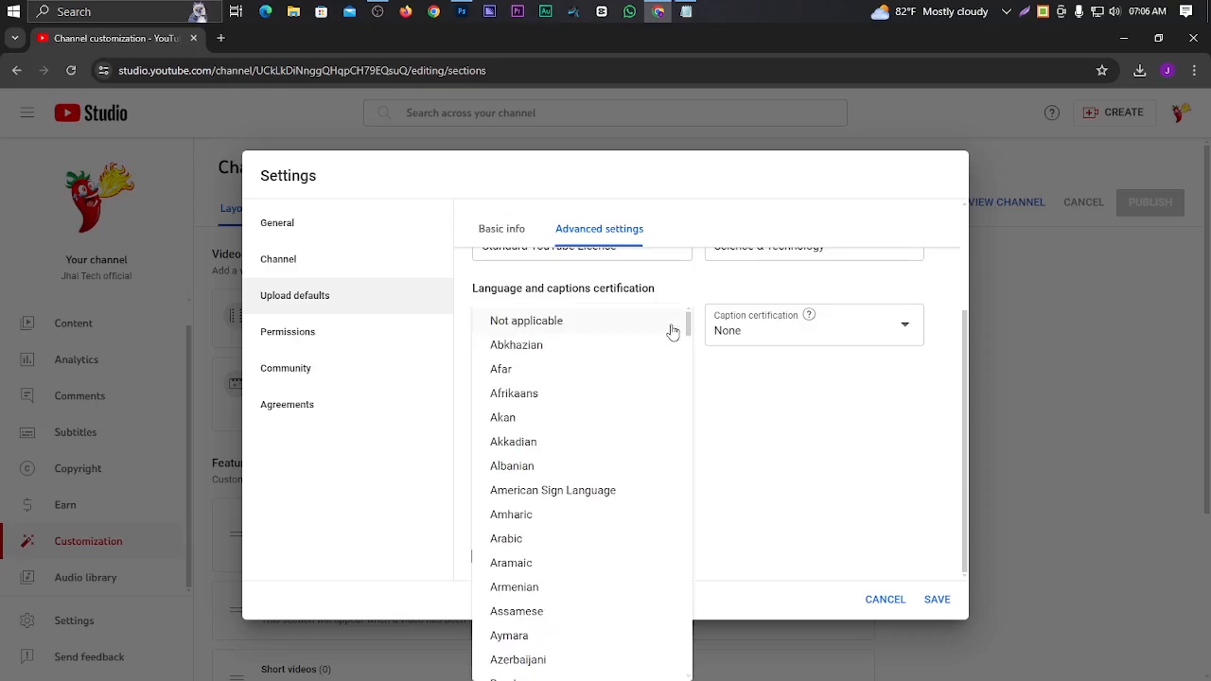
scroll(577, 454, down, 3)
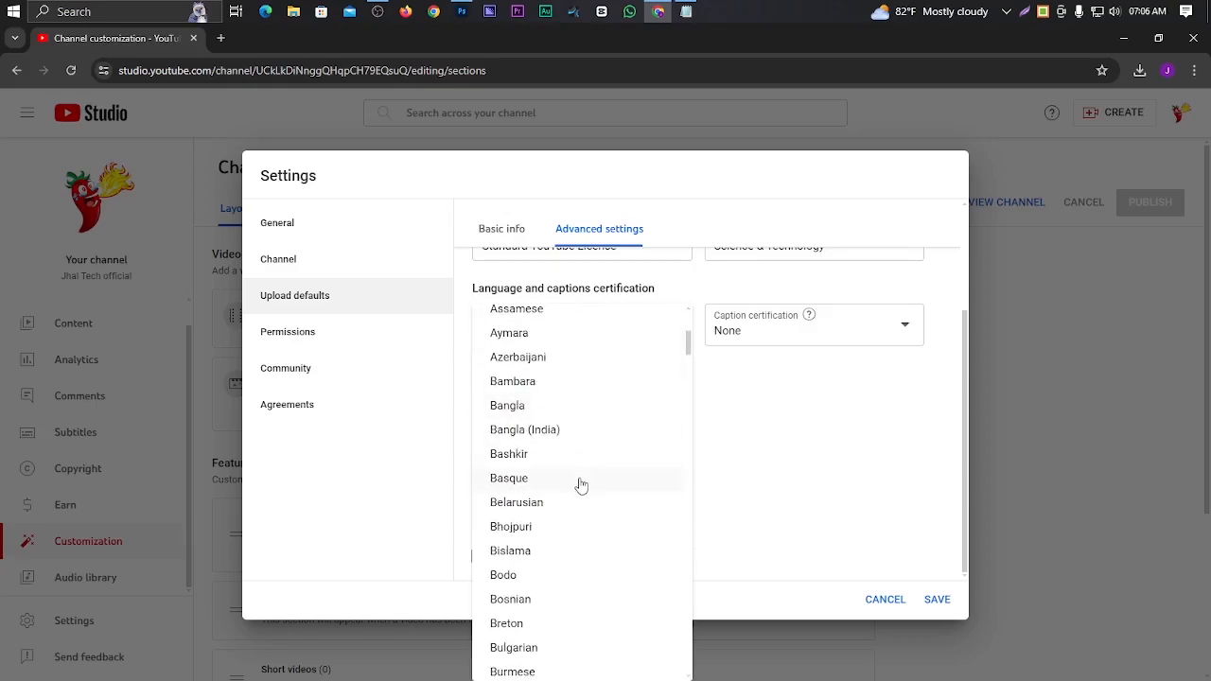
scroll(578, 486, down, 3)
scroll(568, 489, up, 3)
click(510, 407)
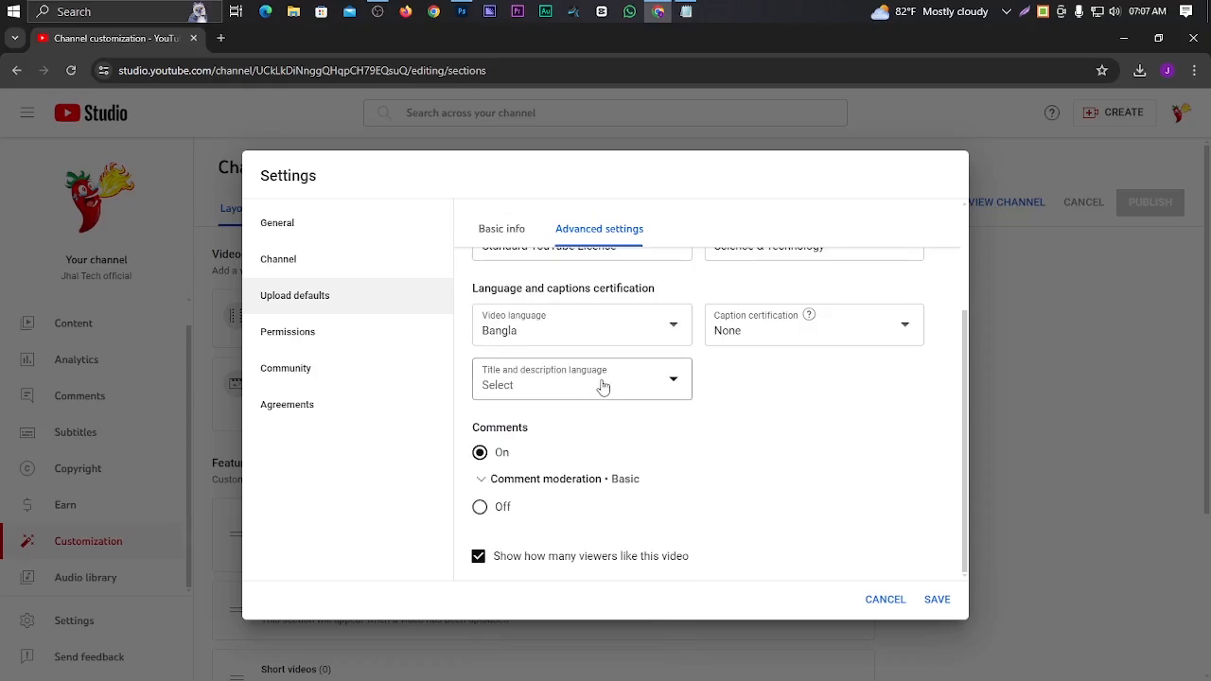
- Set the default title and description language for uploads to English (United States)
click(673, 381)
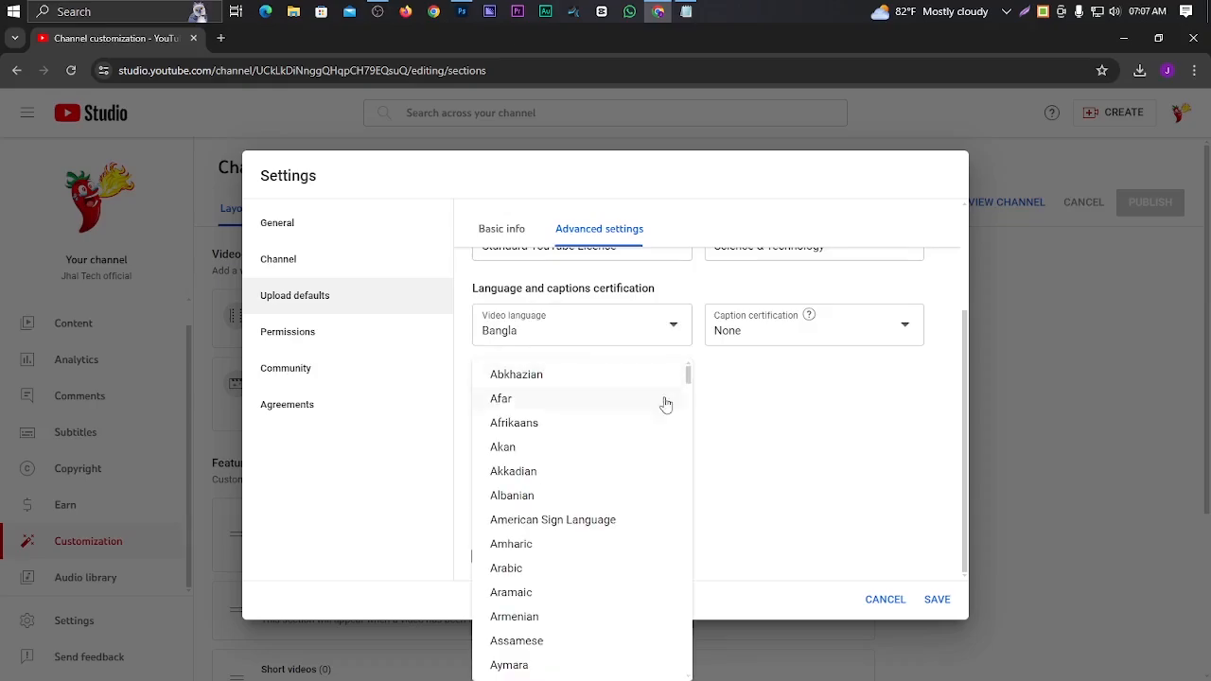
scroll(606, 467, down, 8)
scroll(607, 467, down, 10)
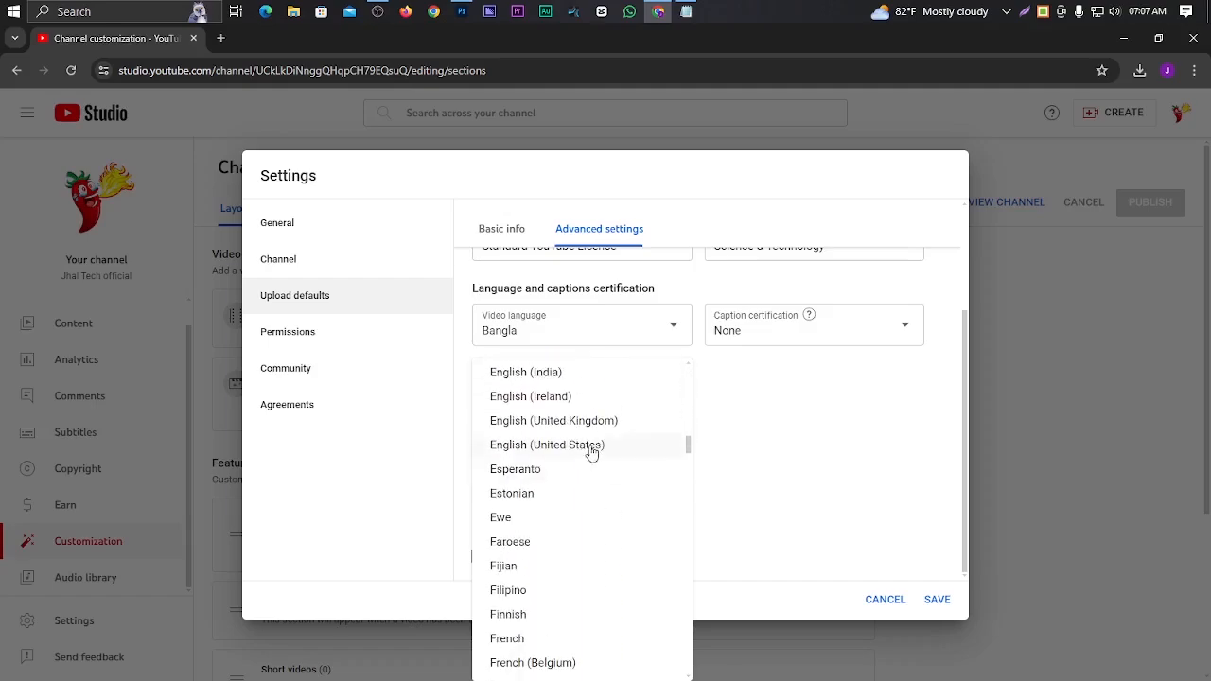
click(591, 445)
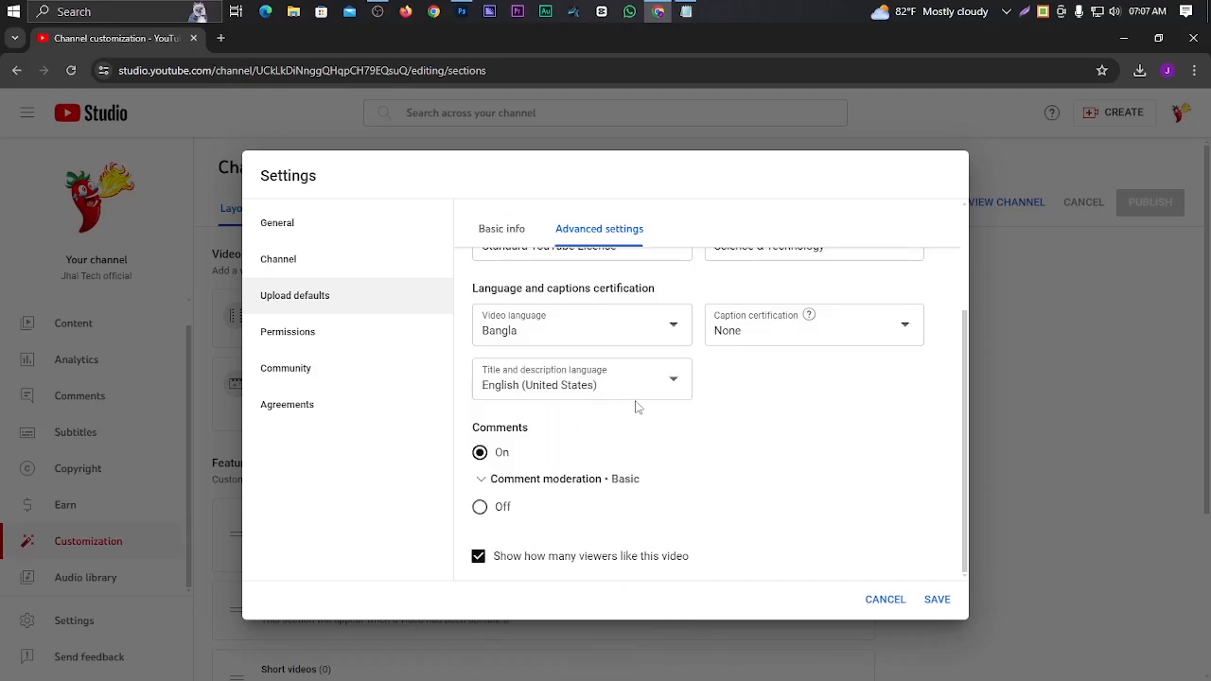
- Review the basic and advanced upload defaults, and look through the permissions, community and agreements settings
scroll(621, 401, up, 2)
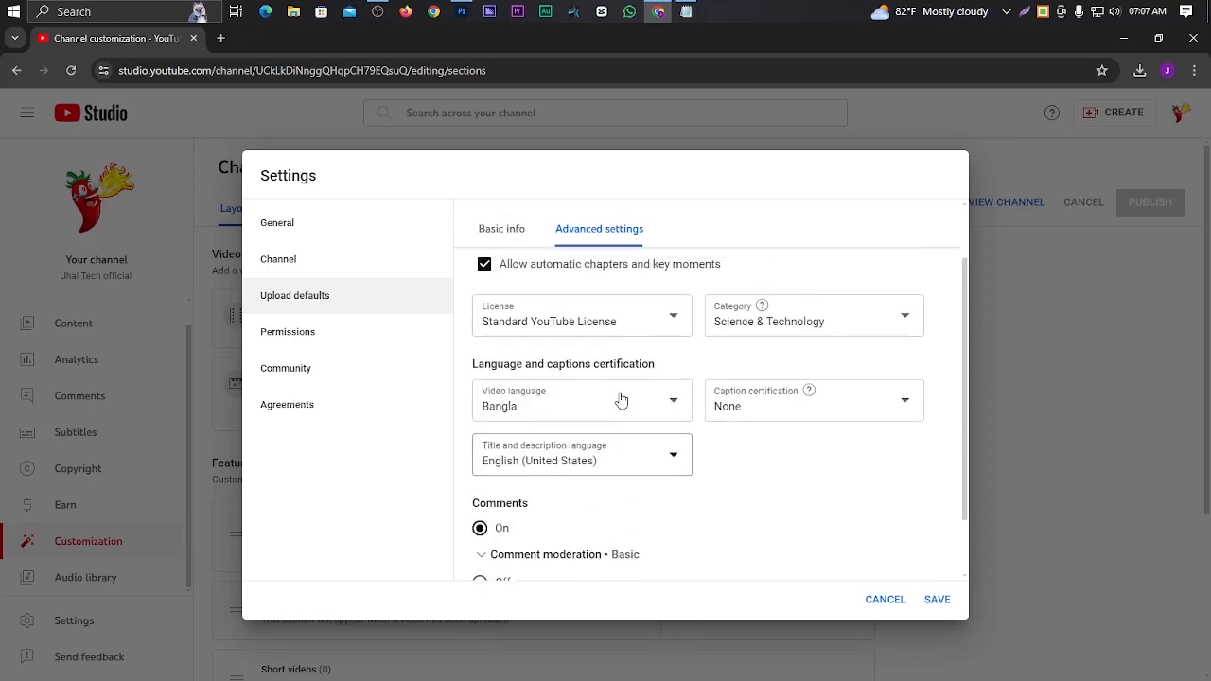
scroll(601, 378, up, 2)
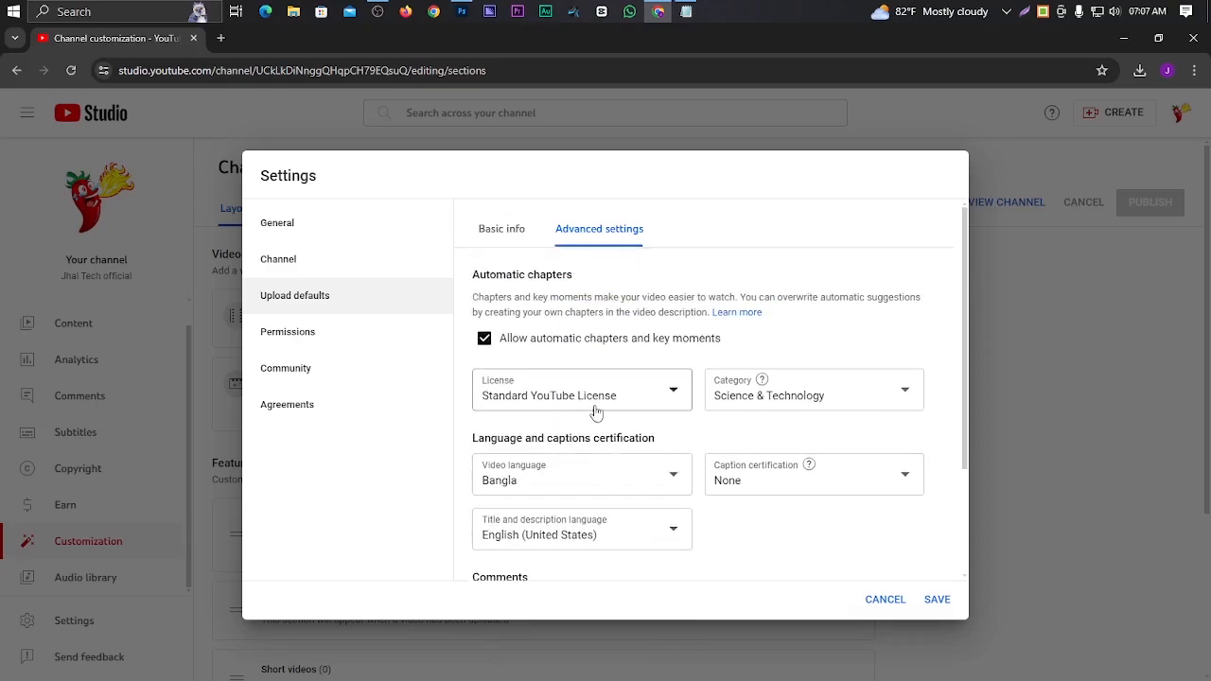
click(501, 229)
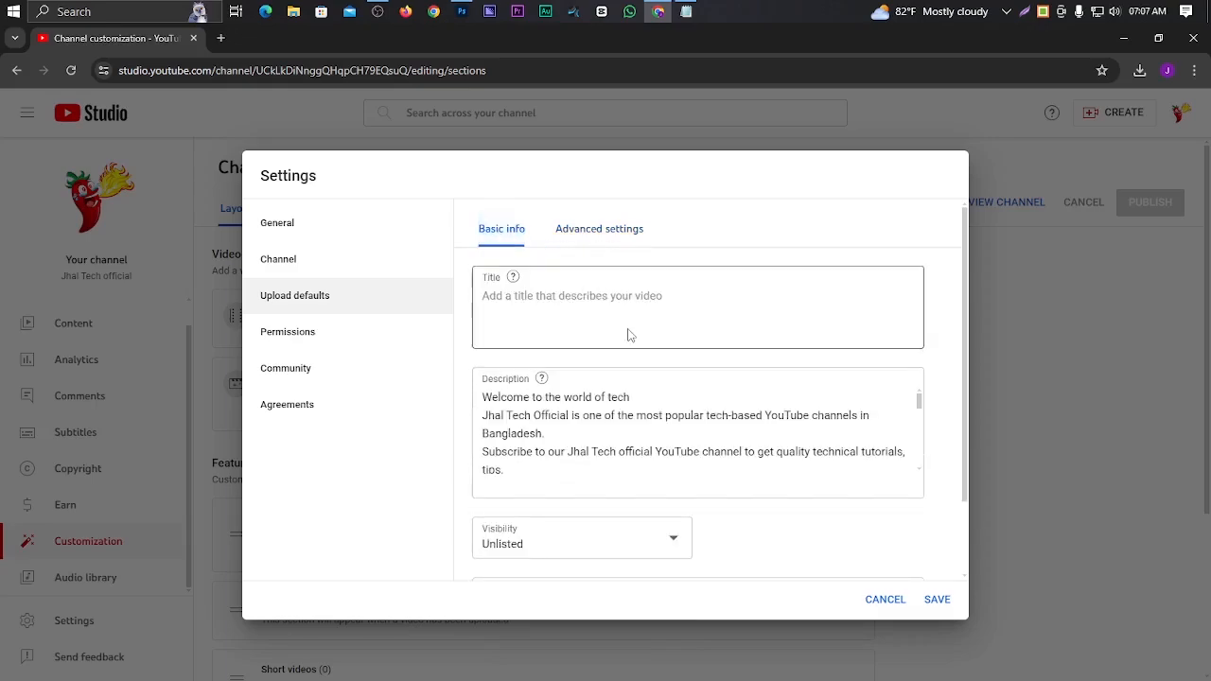
scroll(668, 392, down, 2)
scroll(670, 394, up, 1)
scroll(662, 407, down, 4)
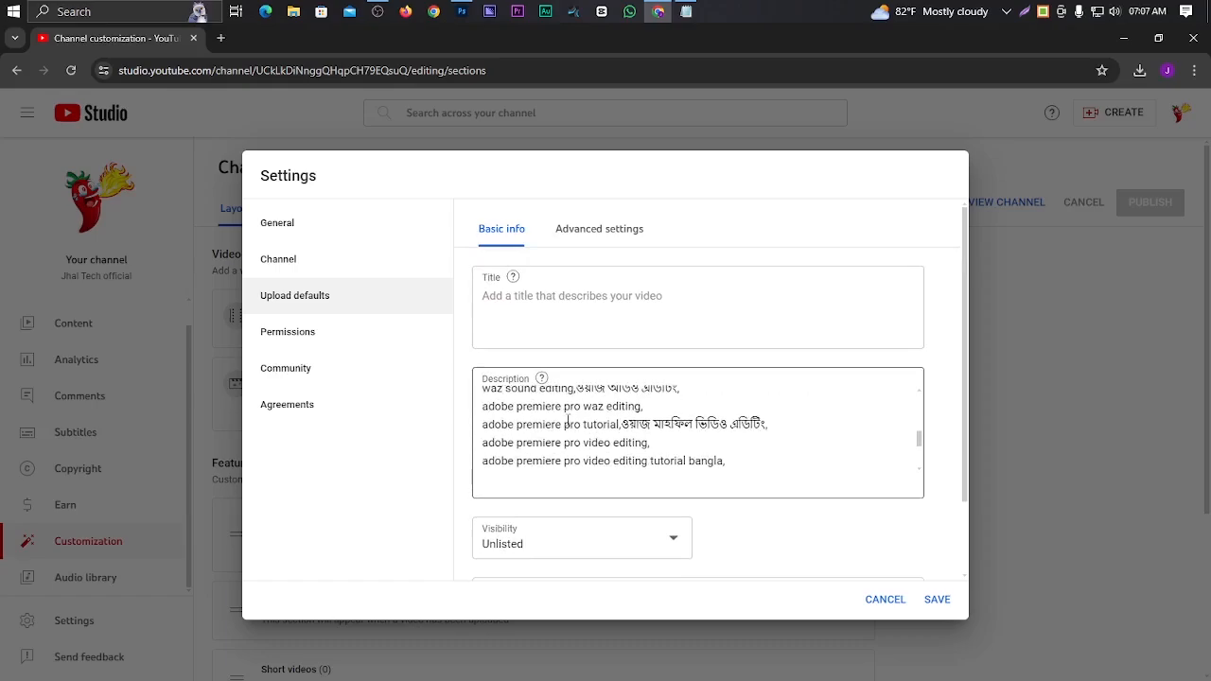
scroll(595, 412, down, 1)
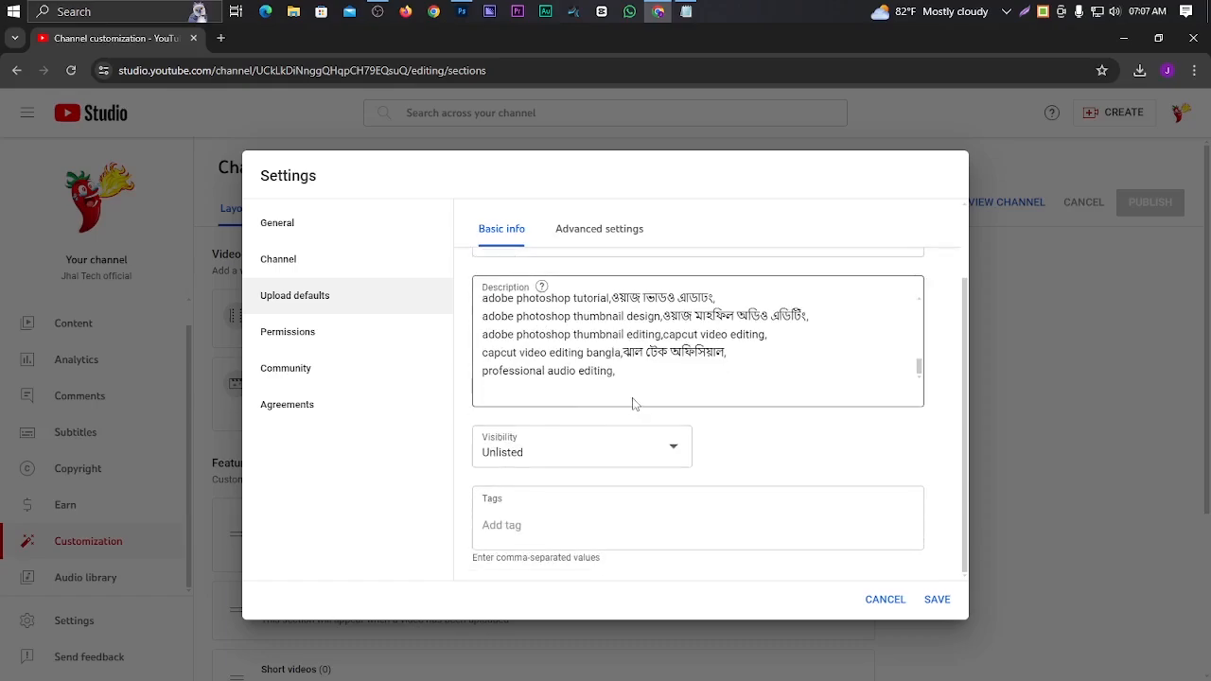
click(305, 338)
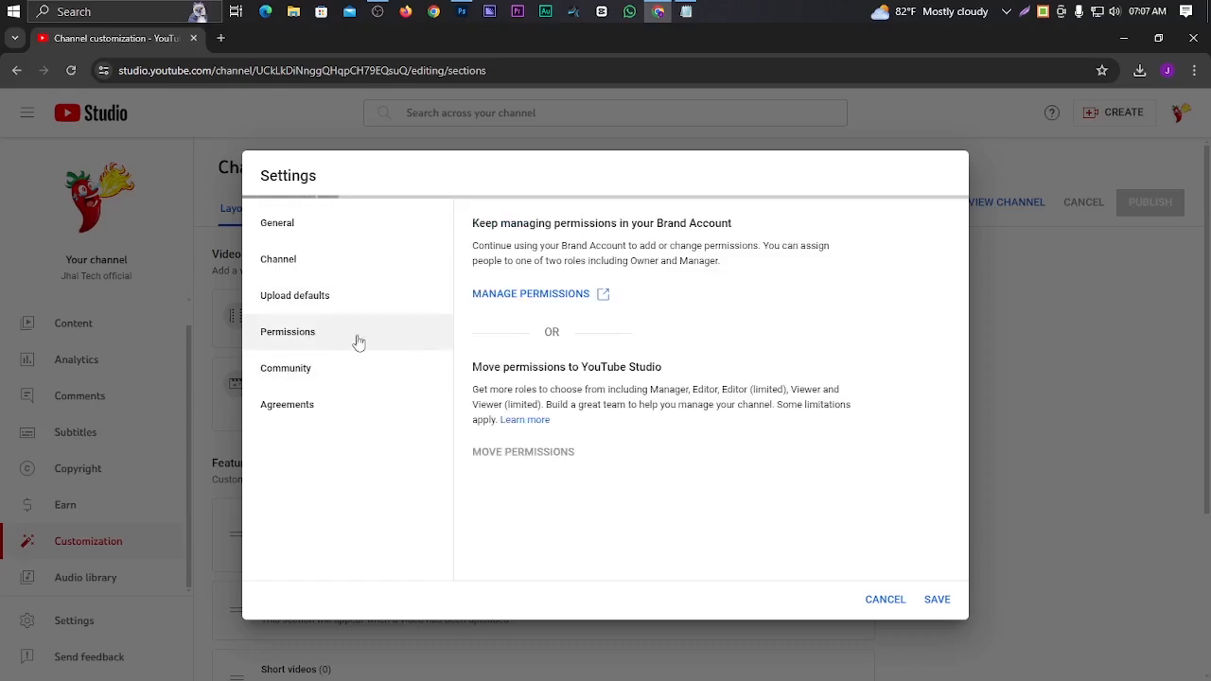
click(297, 369)
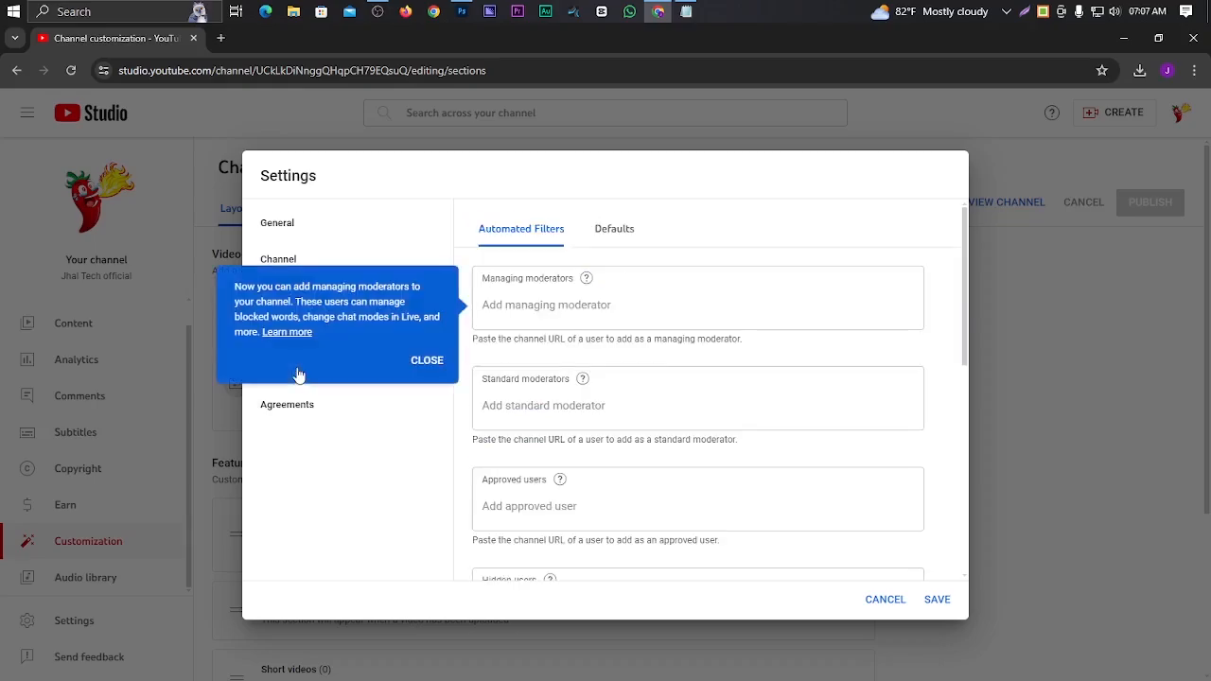
click(433, 362)
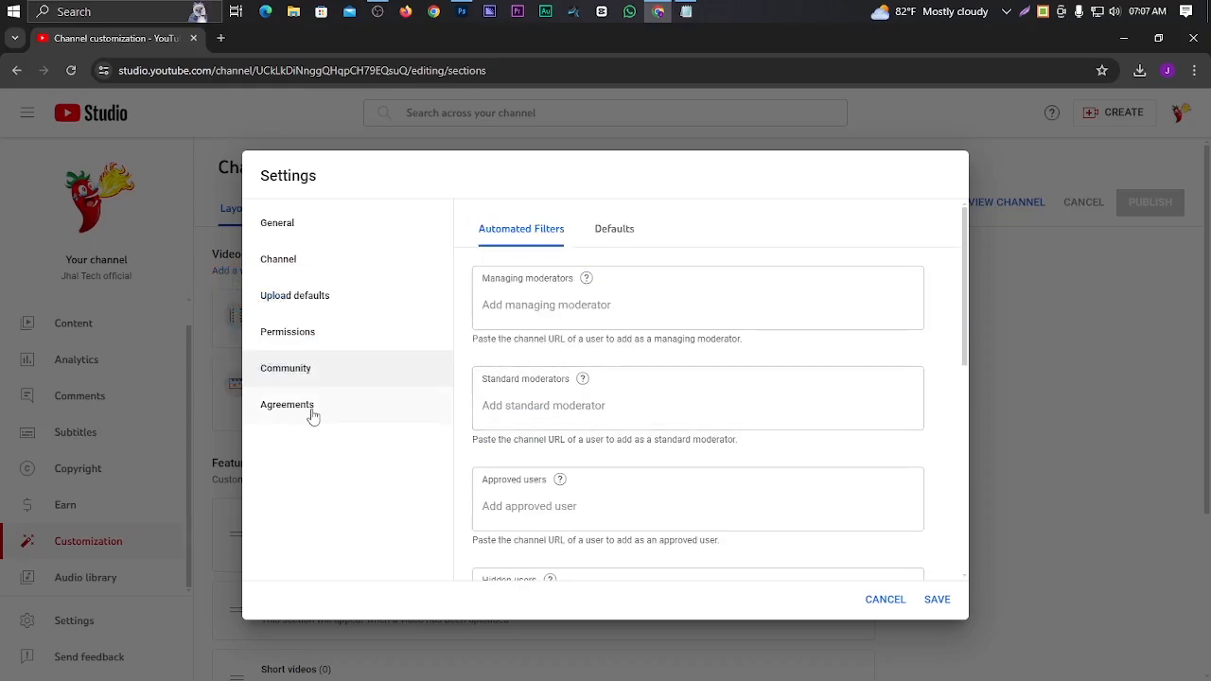
click(309, 410)
click(294, 296)
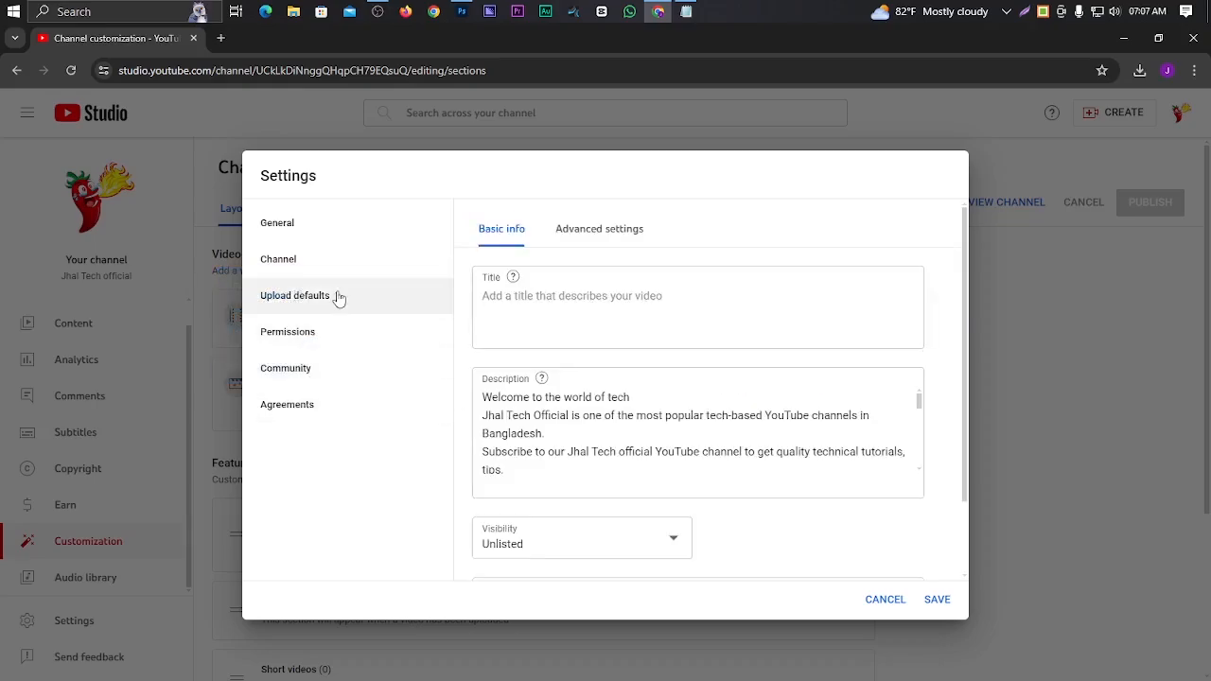
click(583, 229)
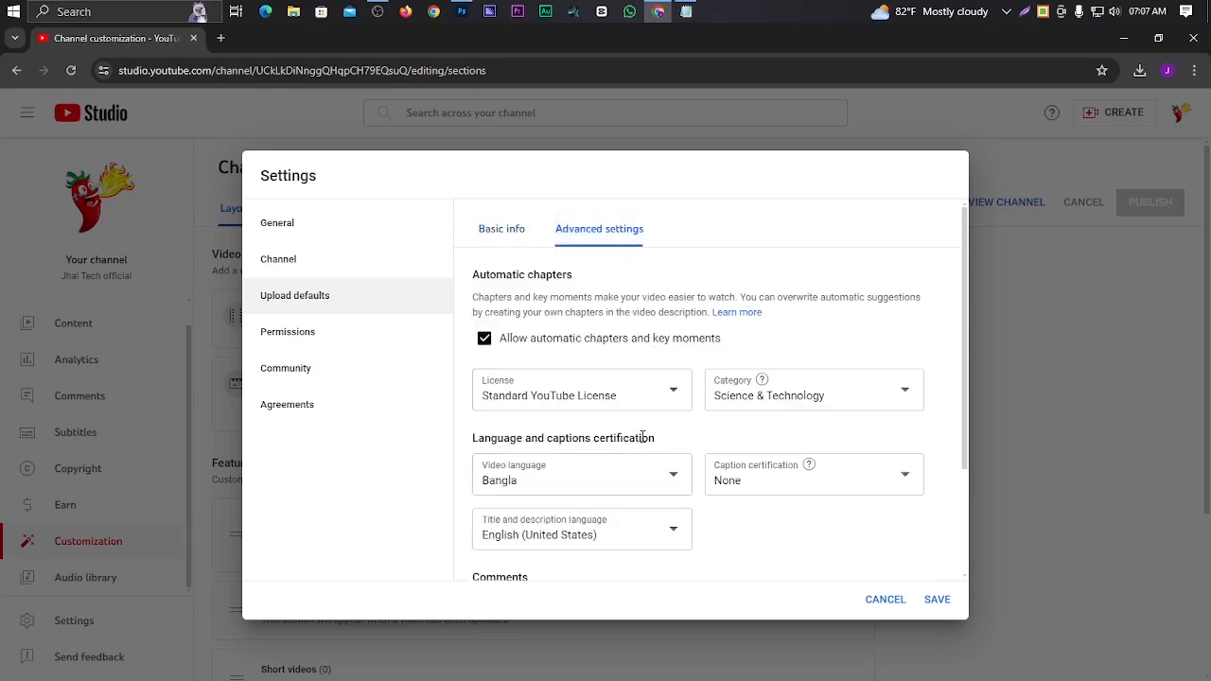
scroll(642, 437, down, 2)
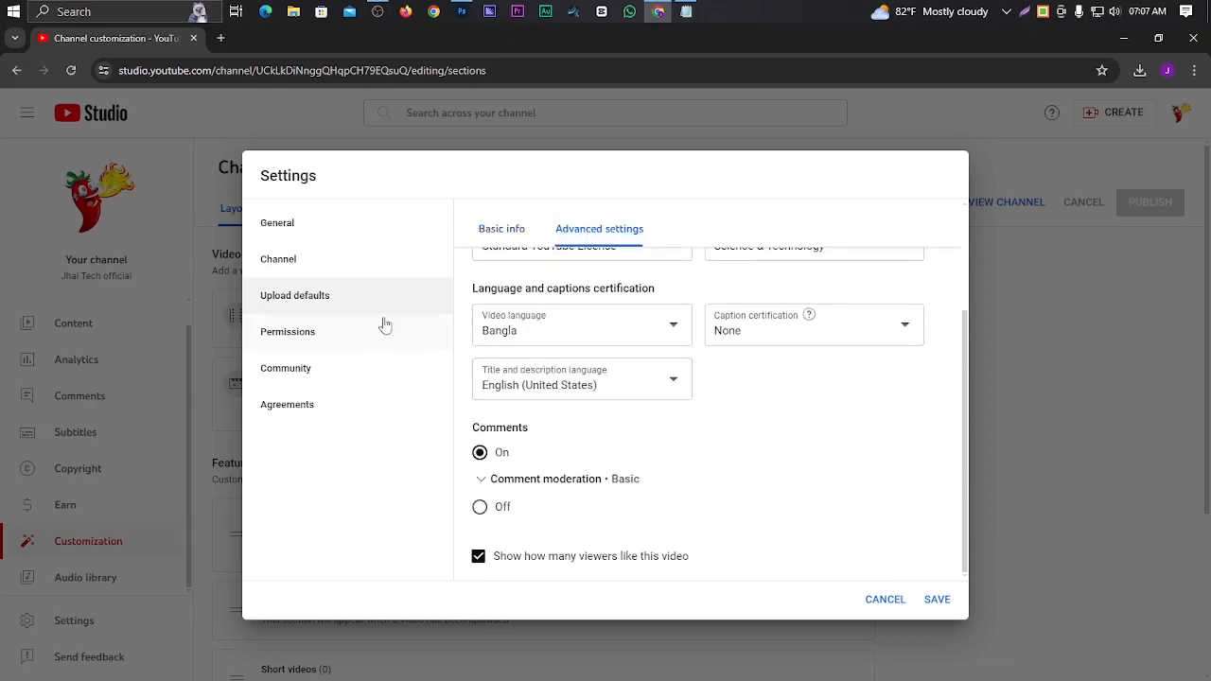
- Copy the keyword list from "waz mahfil video editing" to "professional audio editing" from the Notepad note into the upload defaults' tags
click(501, 231)
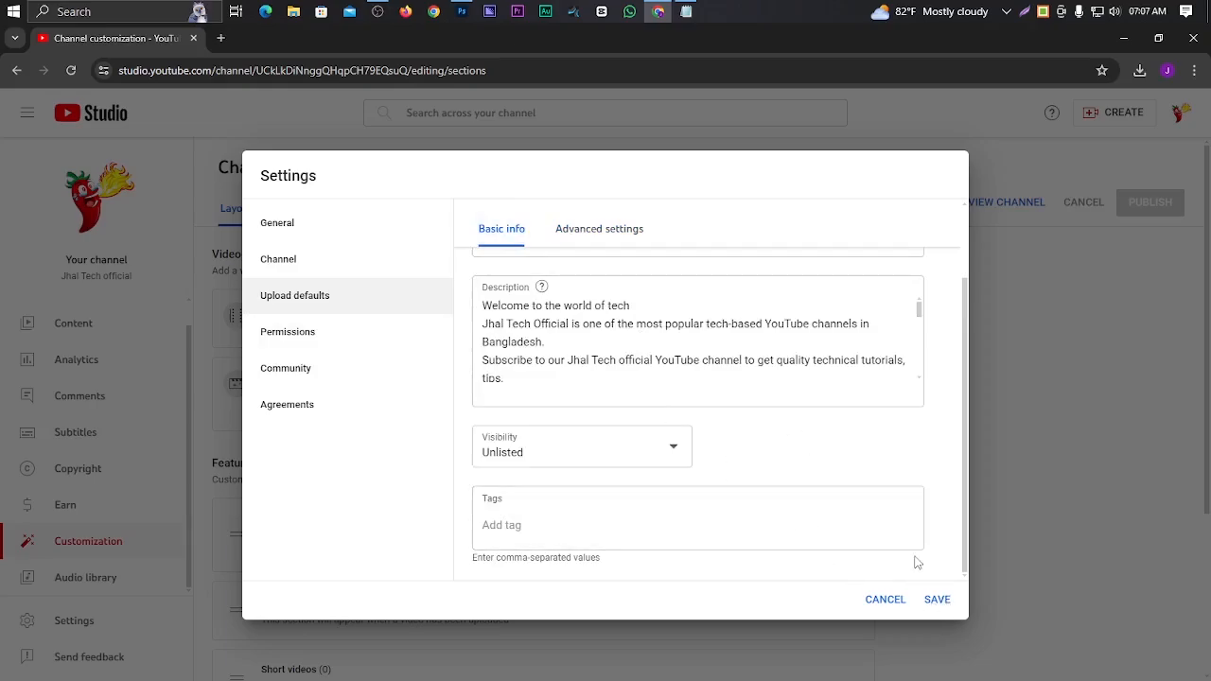
click(688, 12)
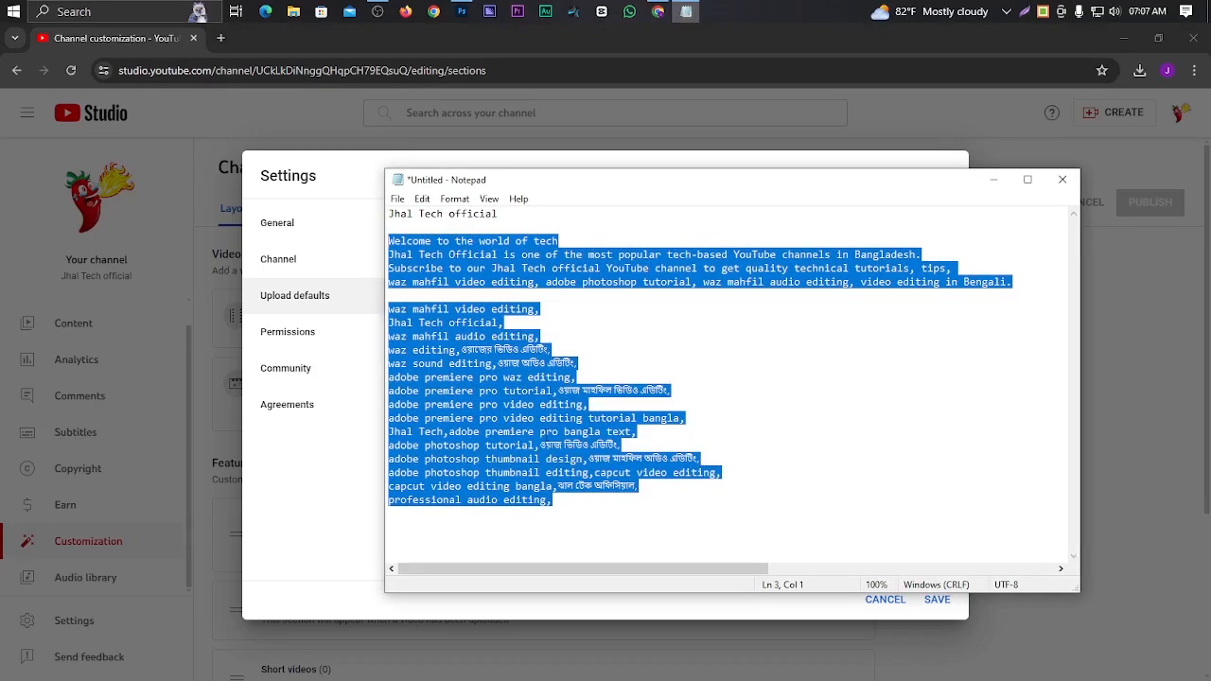
click(542, 473)
drag(566, 511, 368, 313)
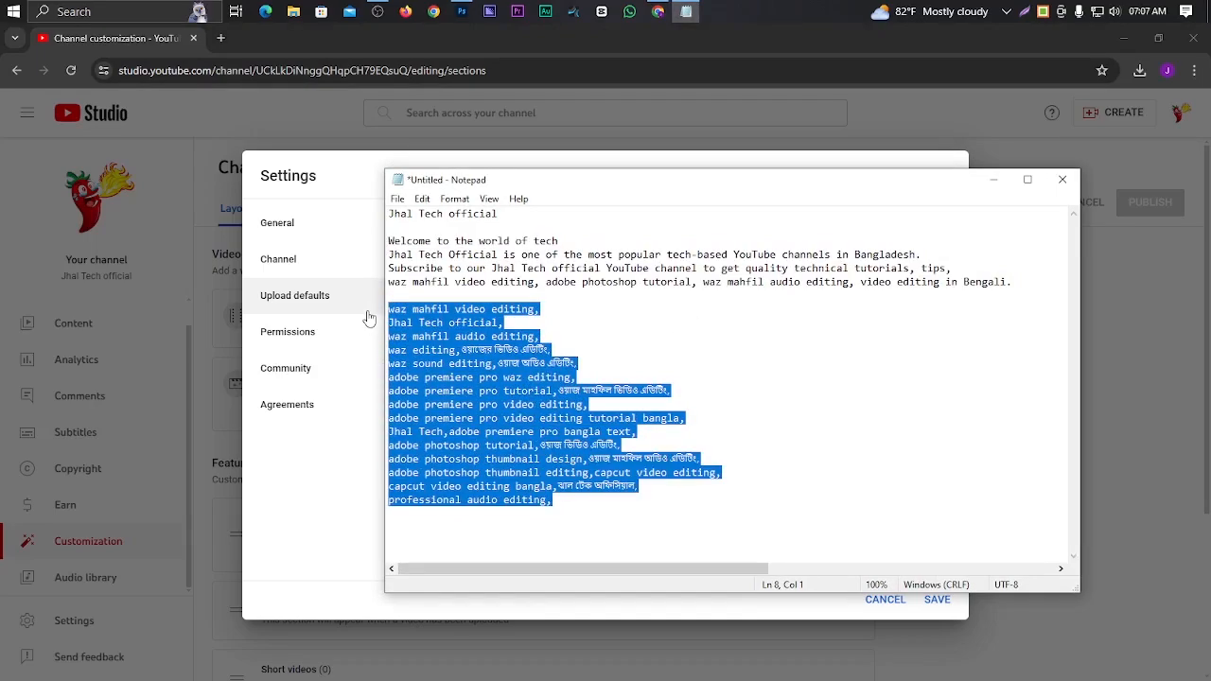
click(993, 178)
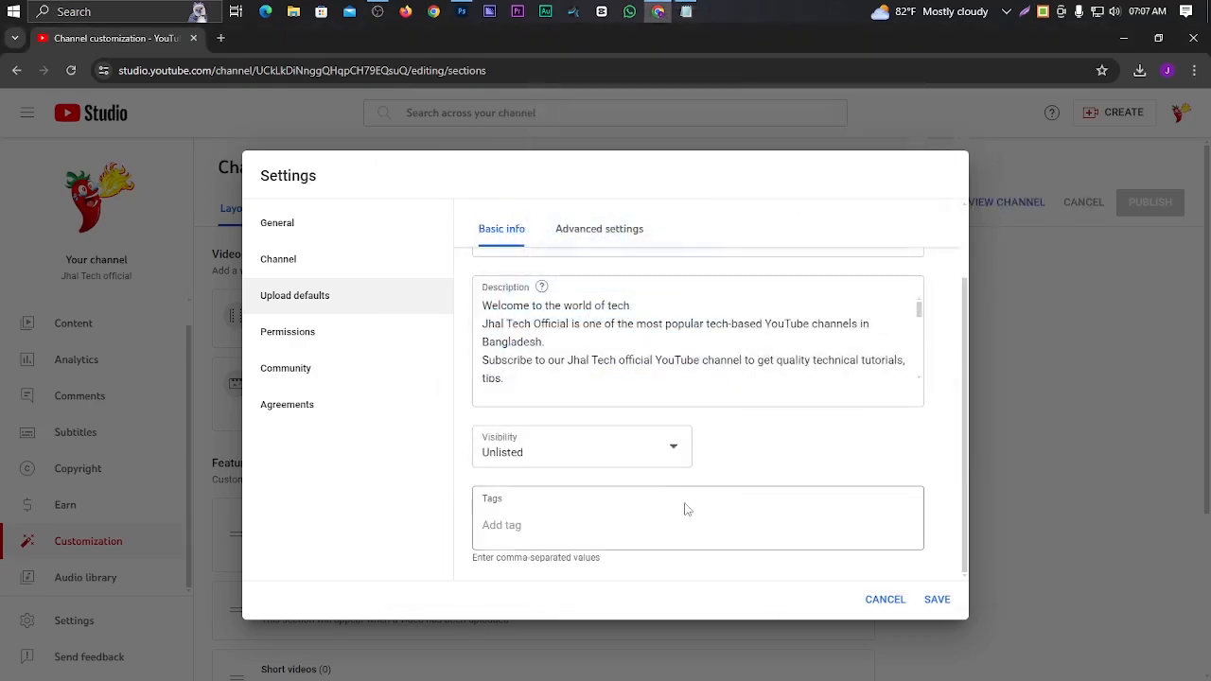
click(587, 522)
key(ctrl+v)
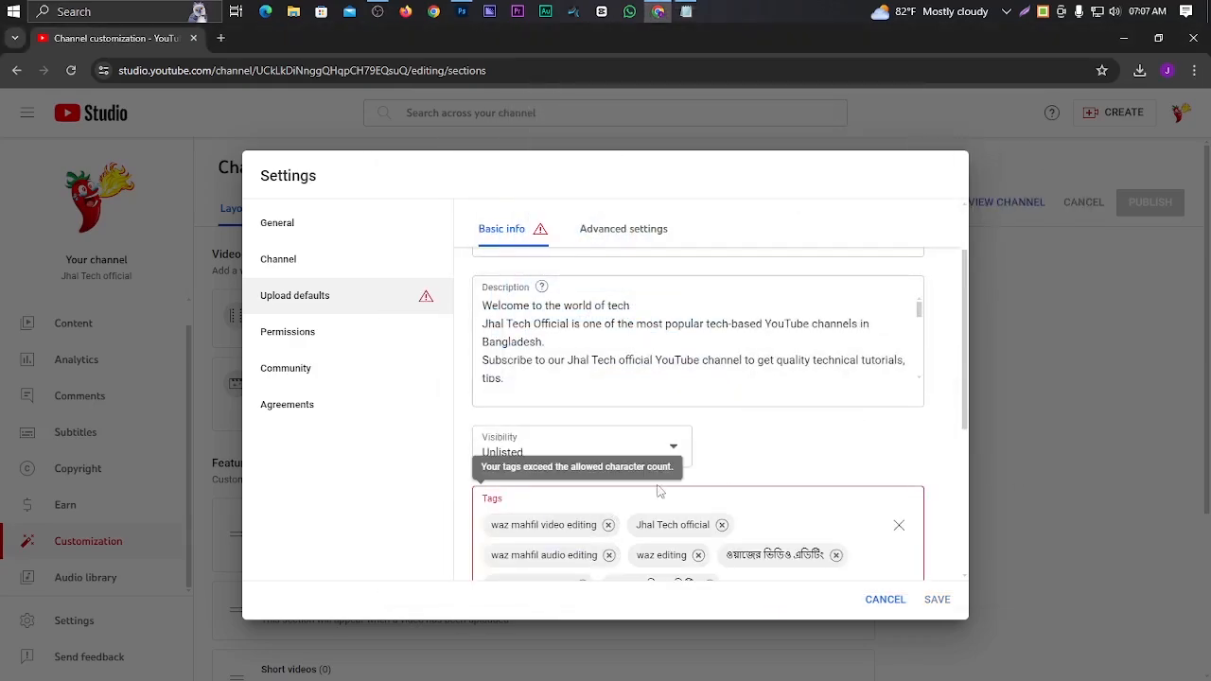
- Remove the tags "adobe premiere pro video editing tutorial bangla", "ঝাল টেক অফিসিয়াল", "adobe premiere pro bangla text" and "capcut video editing bangla" from the upload defaults
scroll(799, 465, down, 2)
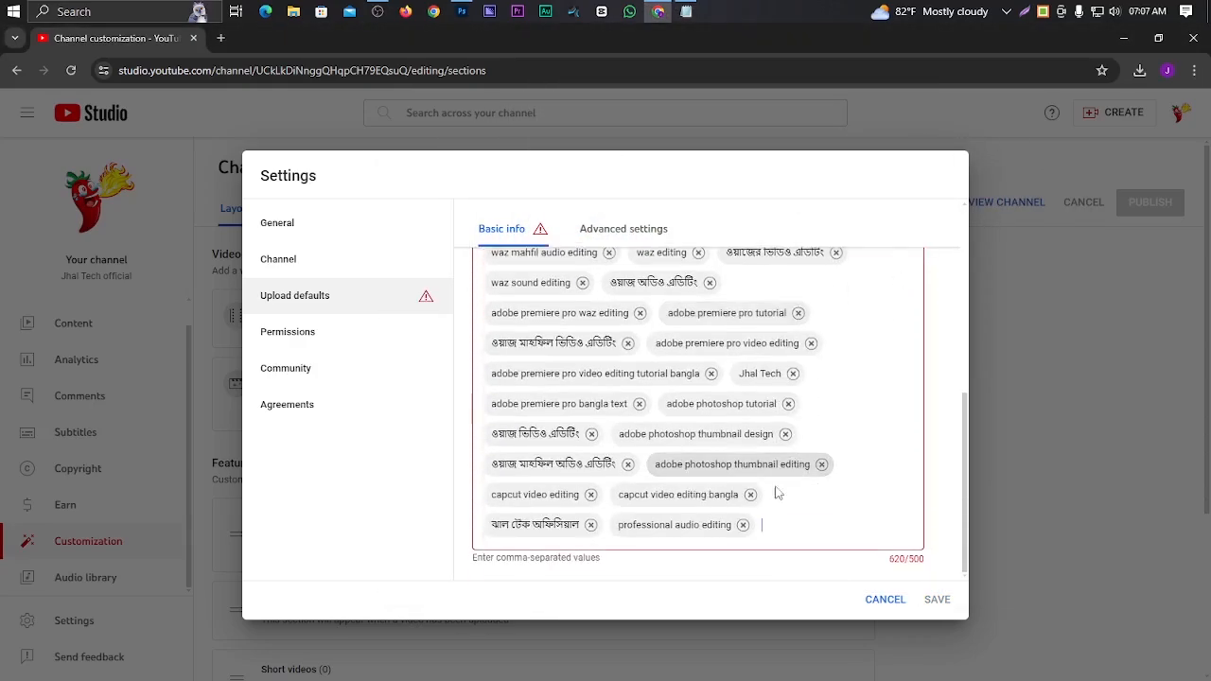
click(711, 373)
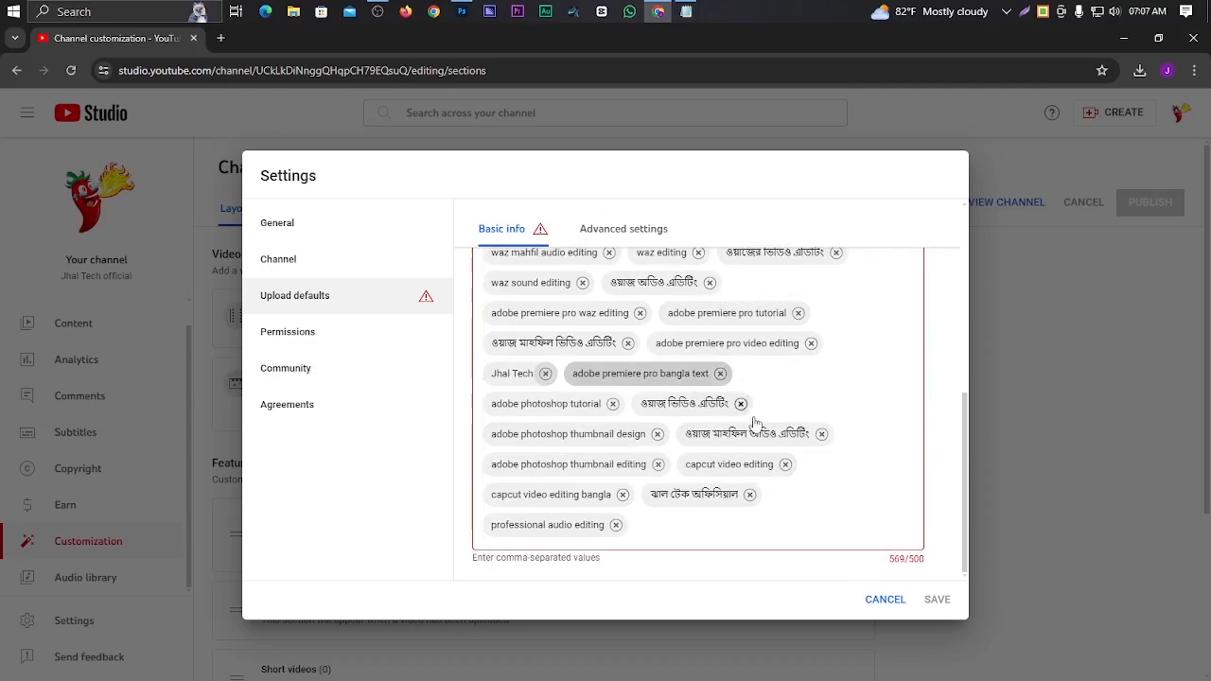
click(749, 495)
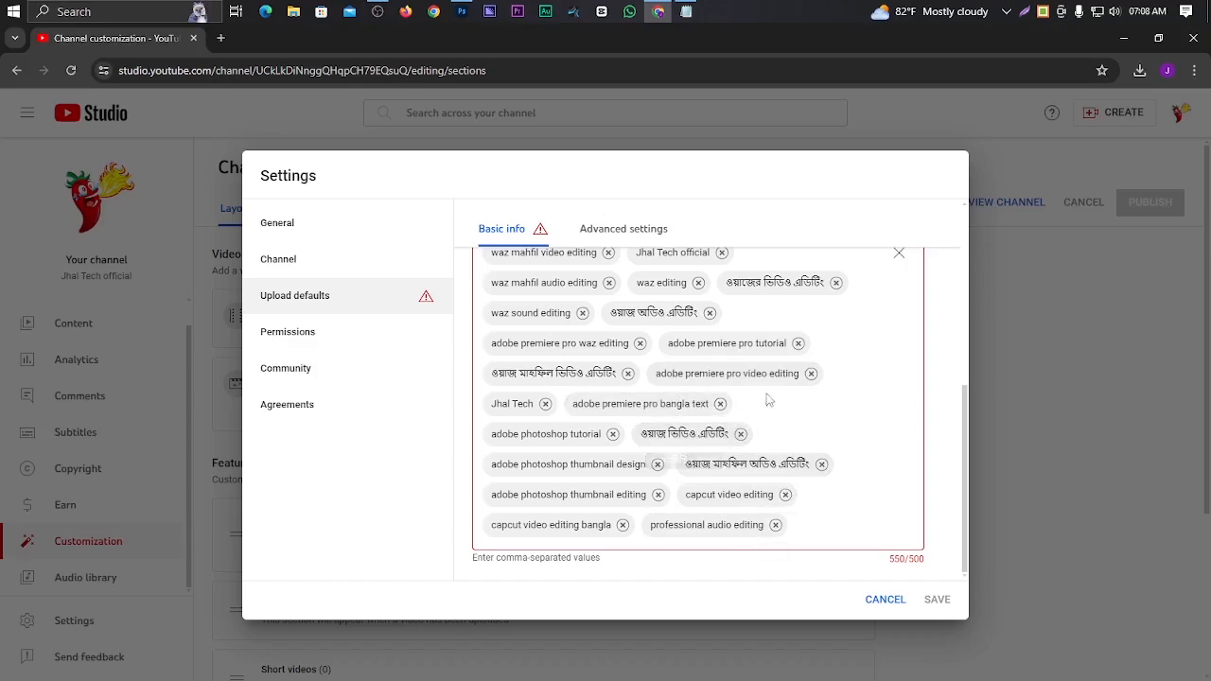
scroll(700, 397, up, 1)
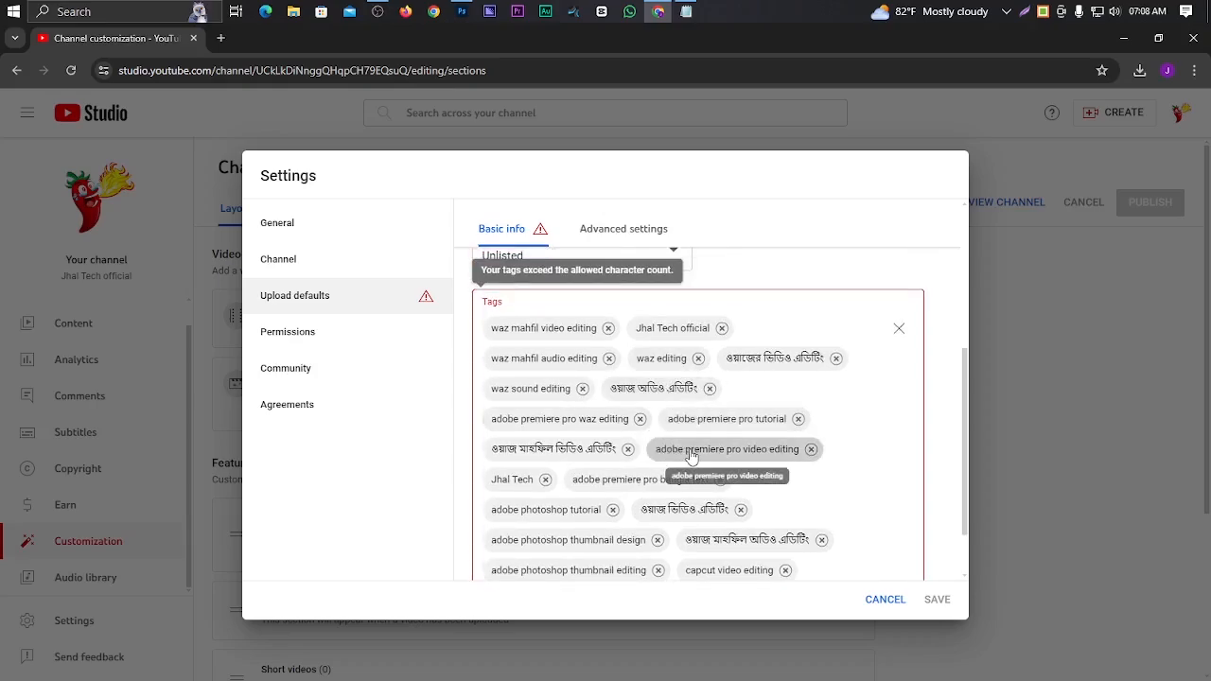
scroll(686, 456, down, 1)
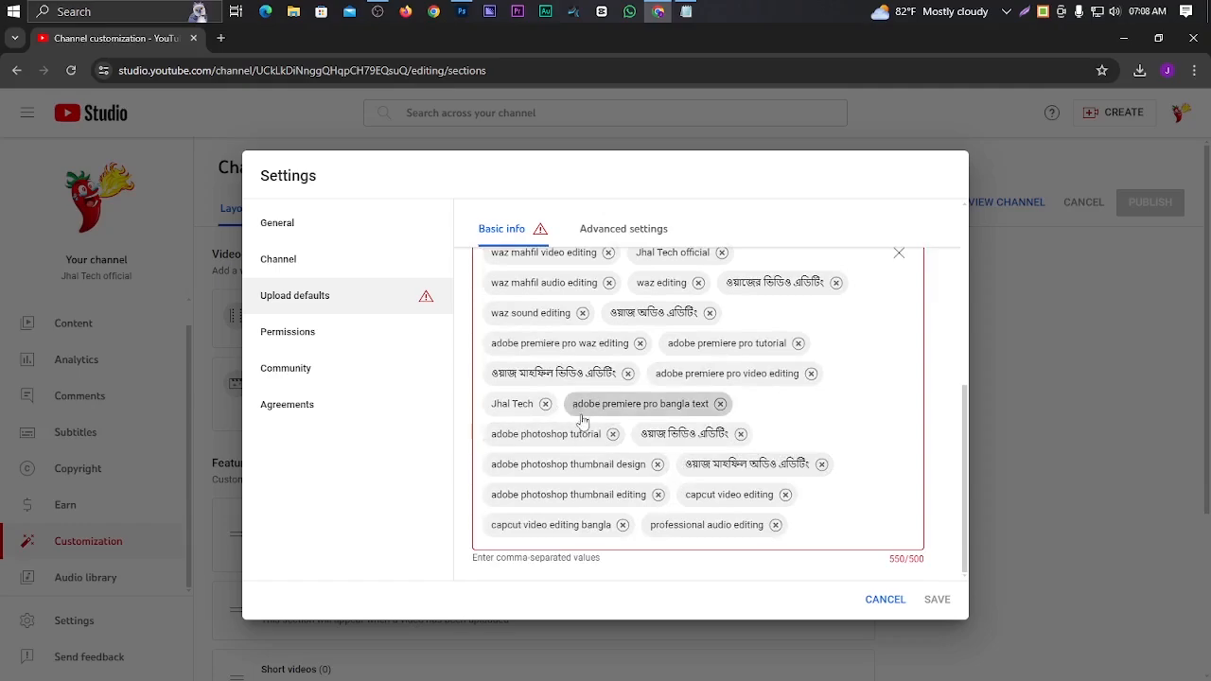
click(720, 403)
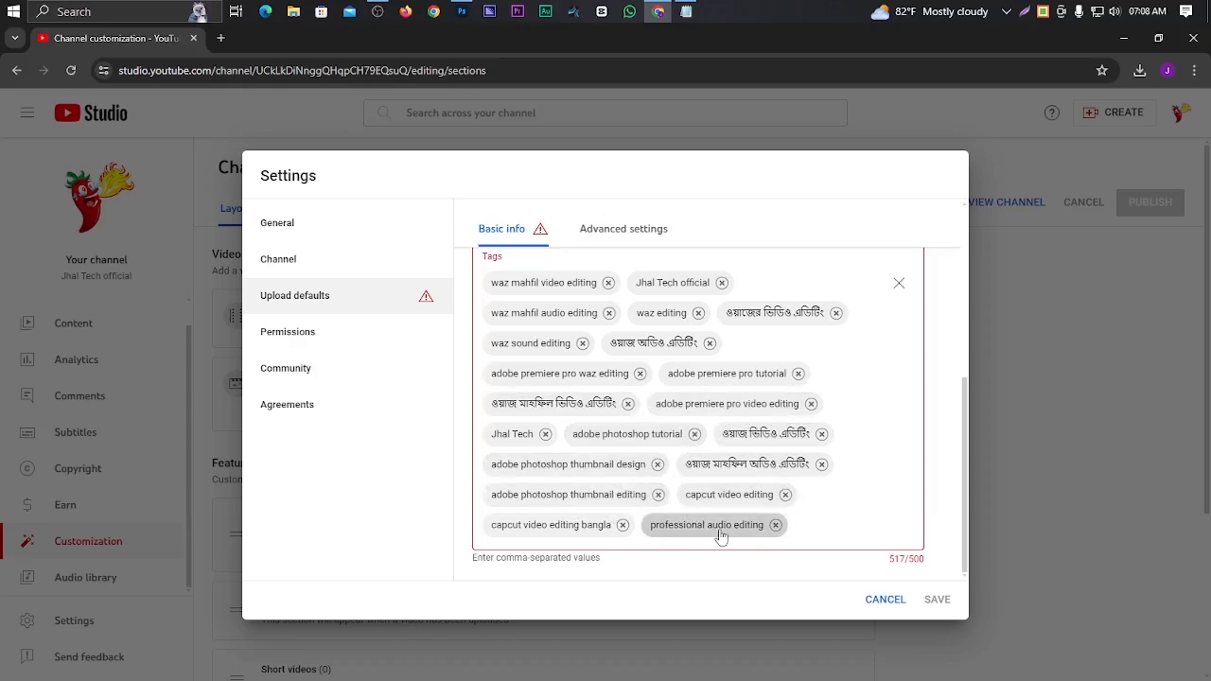
click(623, 525)
- Check the basic info of the upload defaults and save the settings
scroll(710, 452, up, 3)
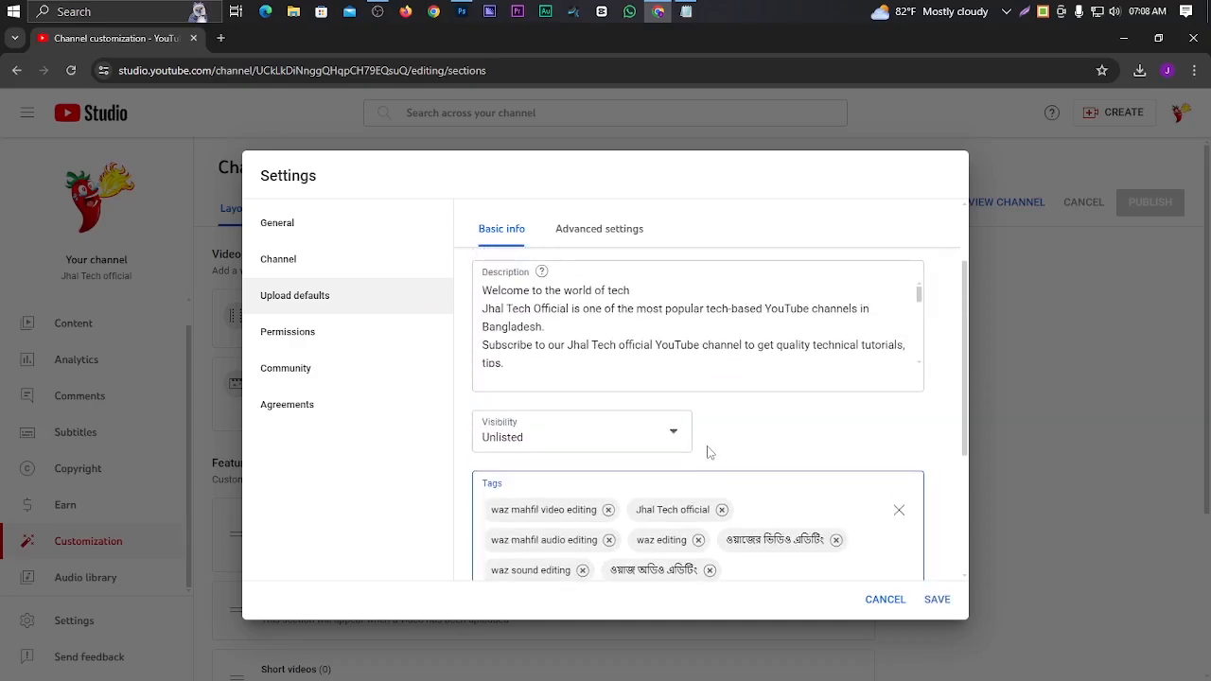
scroll(679, 476, up, 2)
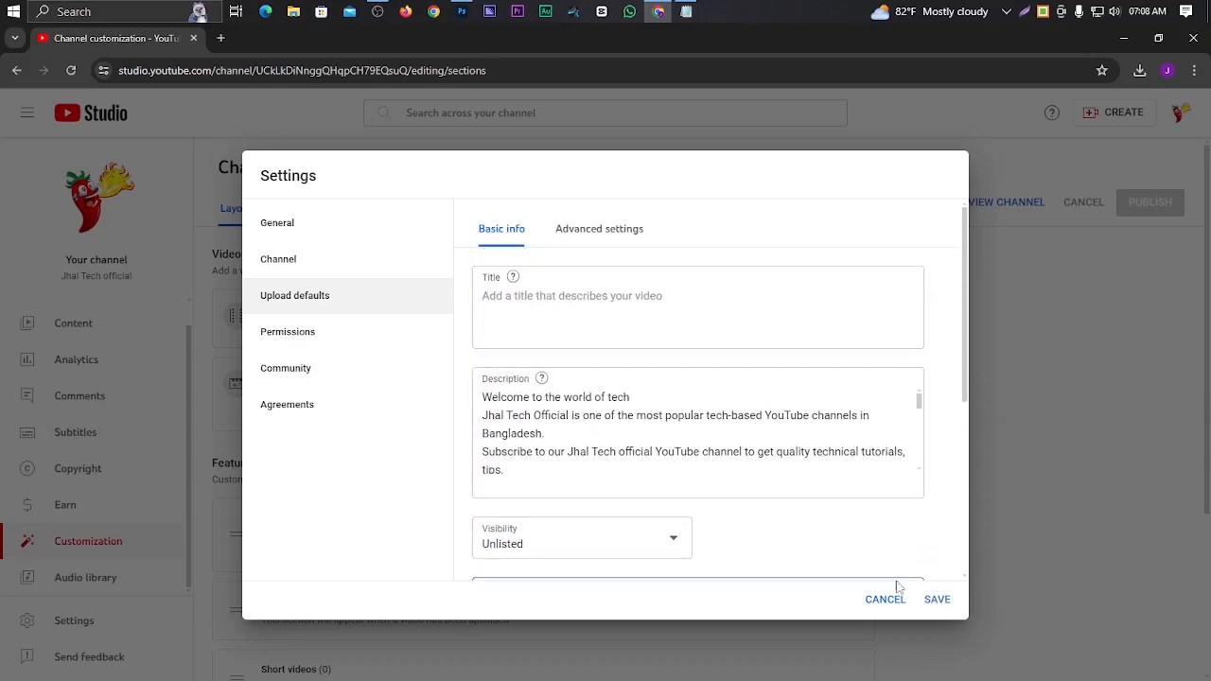
click(930, 600)
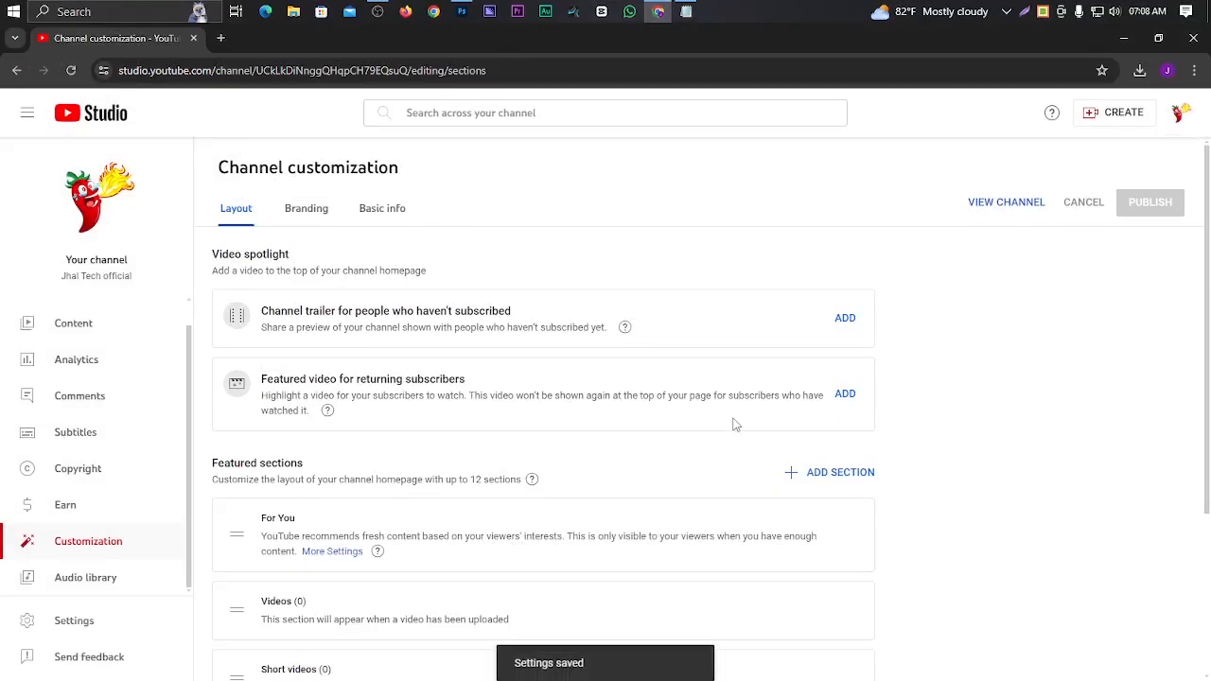
- Review the channel customization's branding images and its basic info, including name, handle and description
click(312, 215)
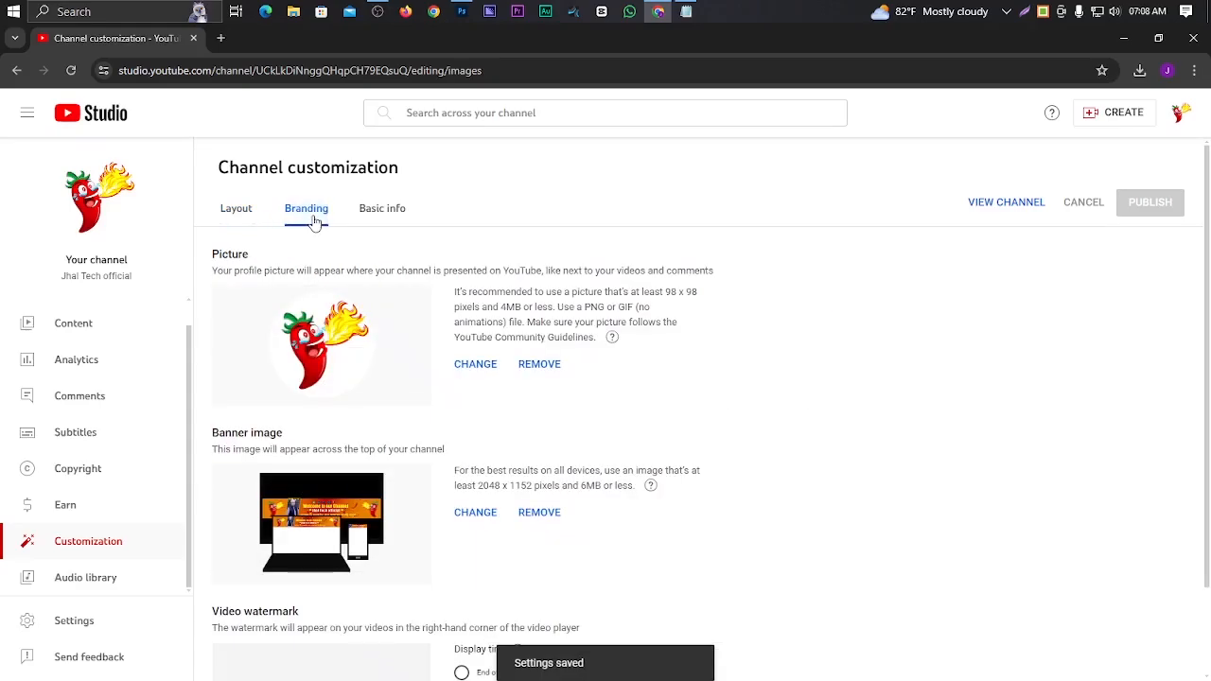
click(383, 209)
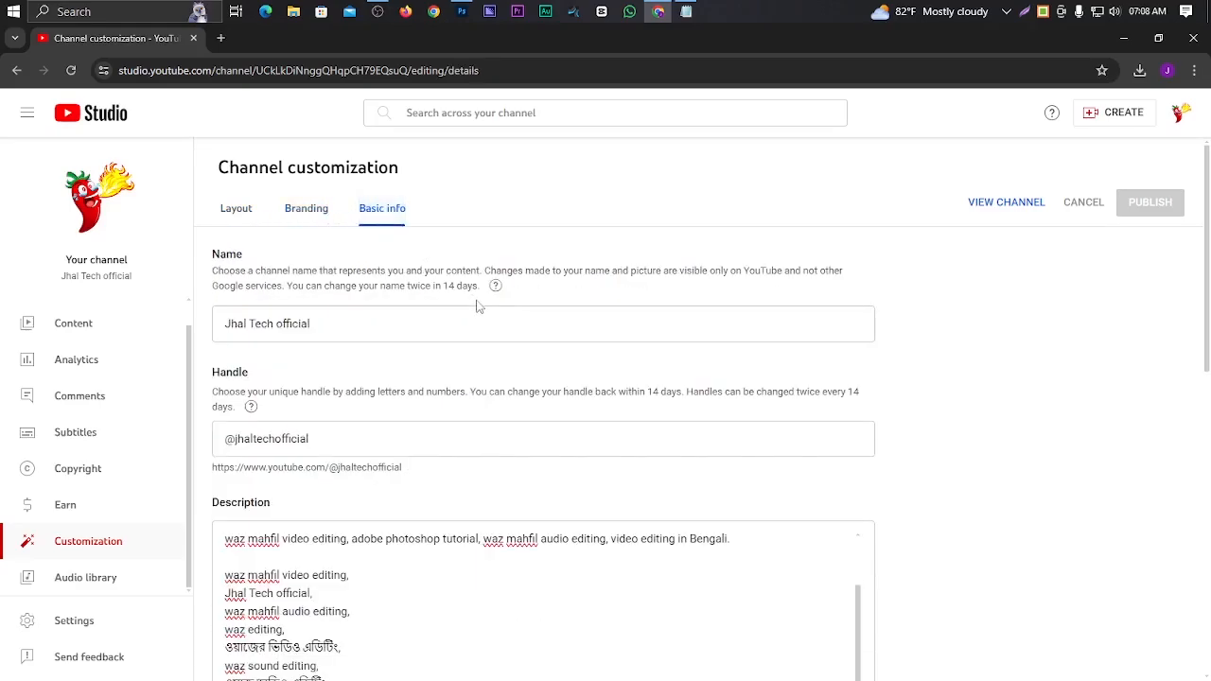
scroll(481, 307, down, 10)
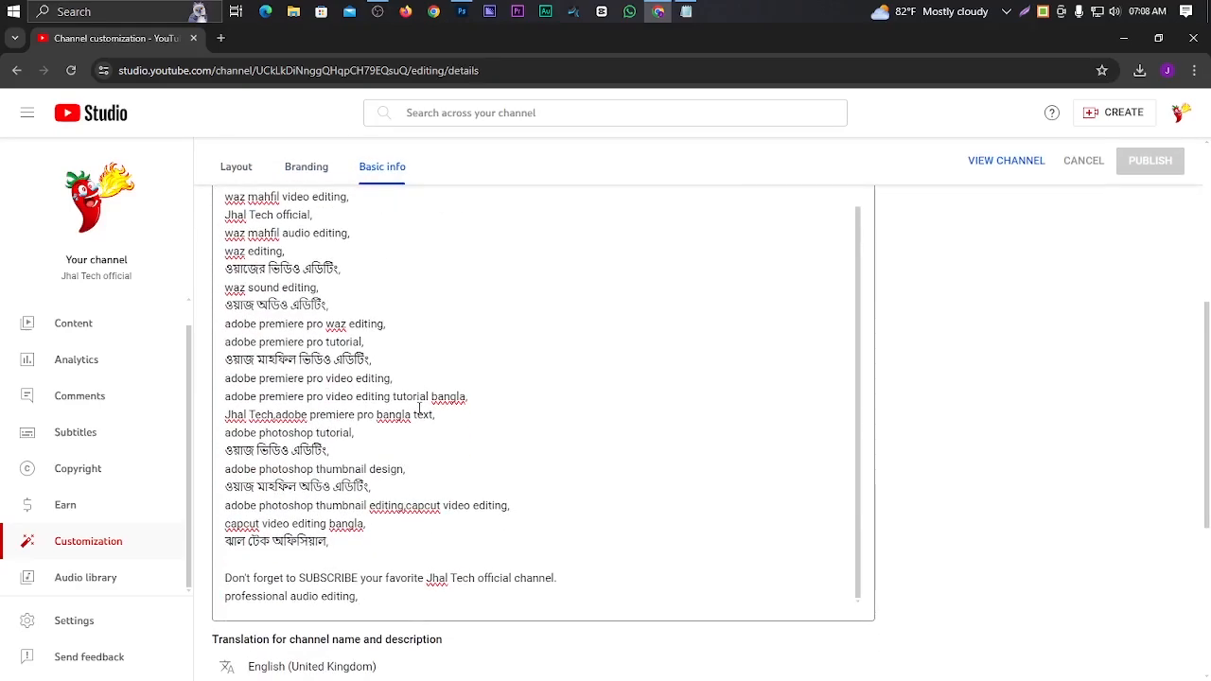
scroll(420, 405, up, 2)
scroll(160, 464, up, 5)
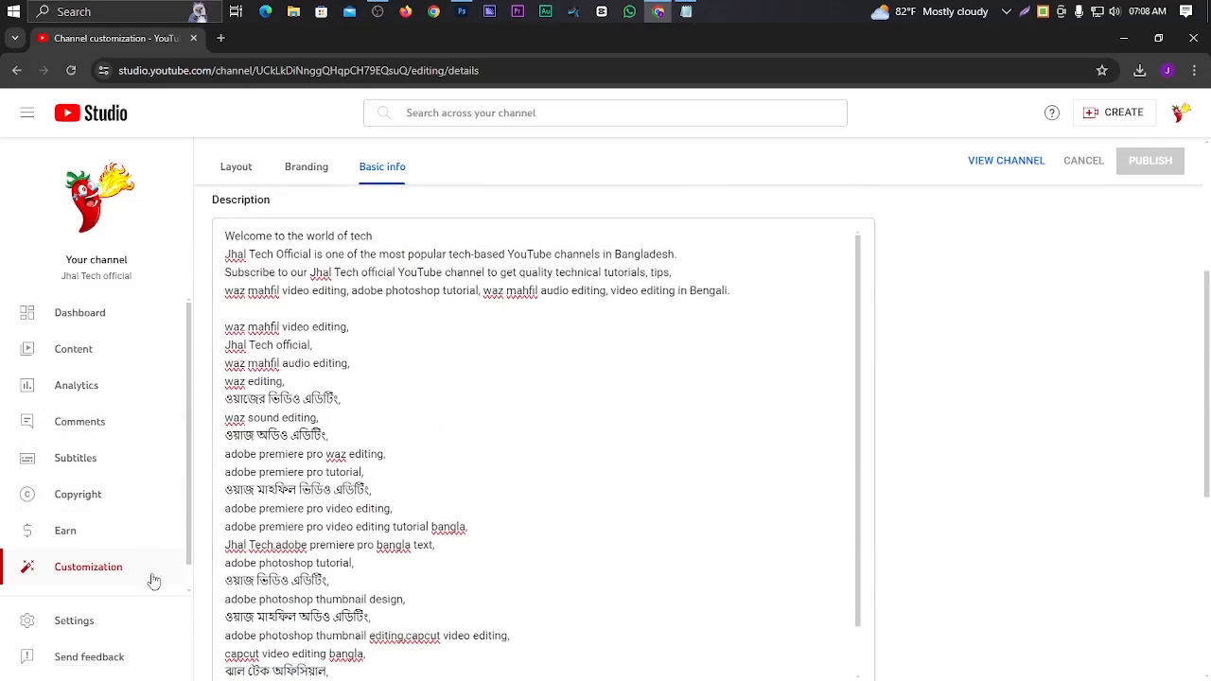
- Review the channel settings' basic info, advanced settings and feature eligibility, along with the upload defaults, and close the settings
click(82, 616)
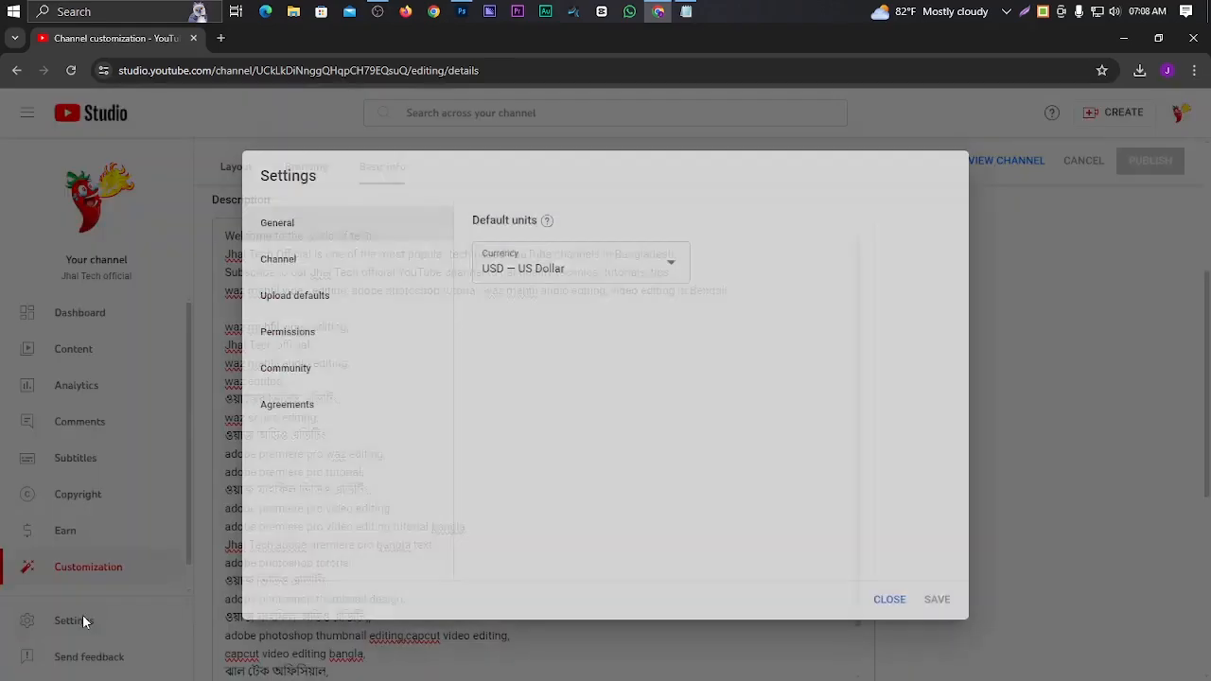
click(278, 265)
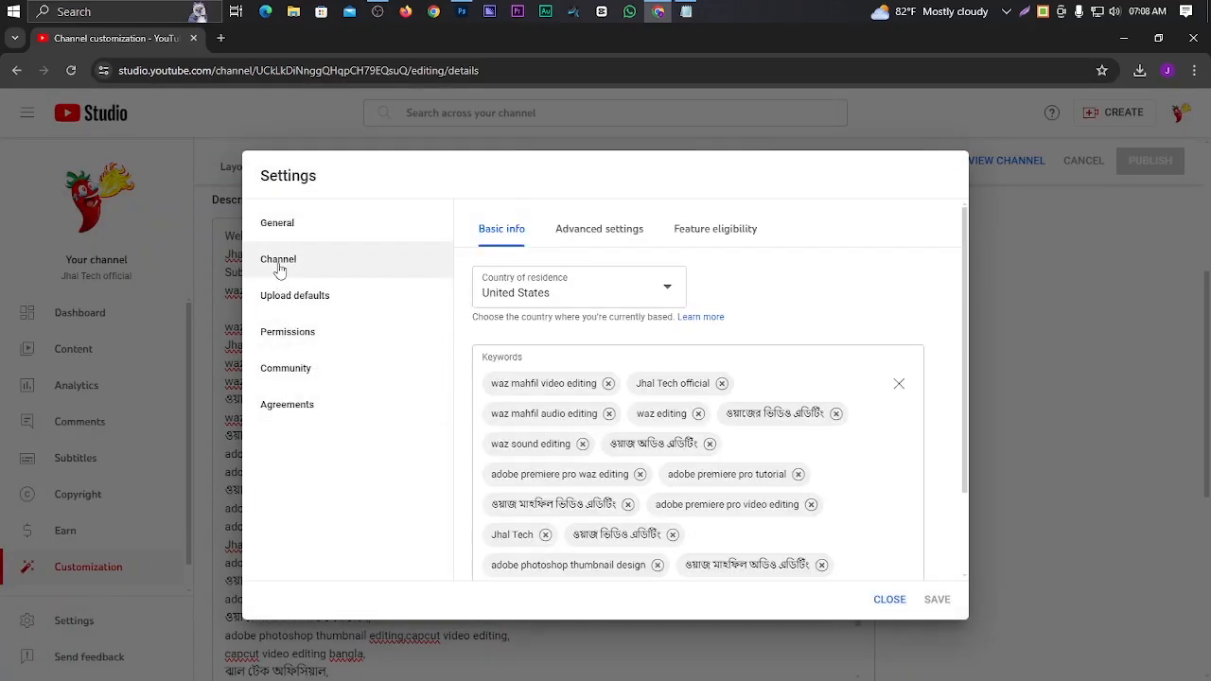
click(603, 231)
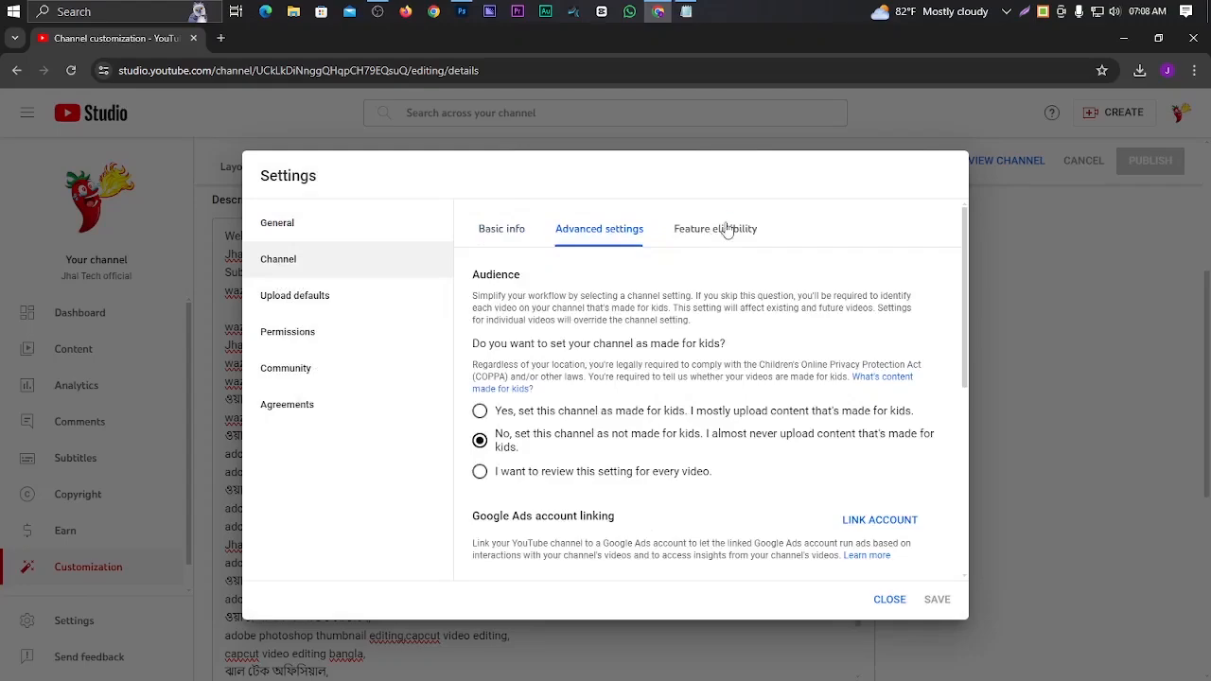
click(721, 230)
click(325, 300)
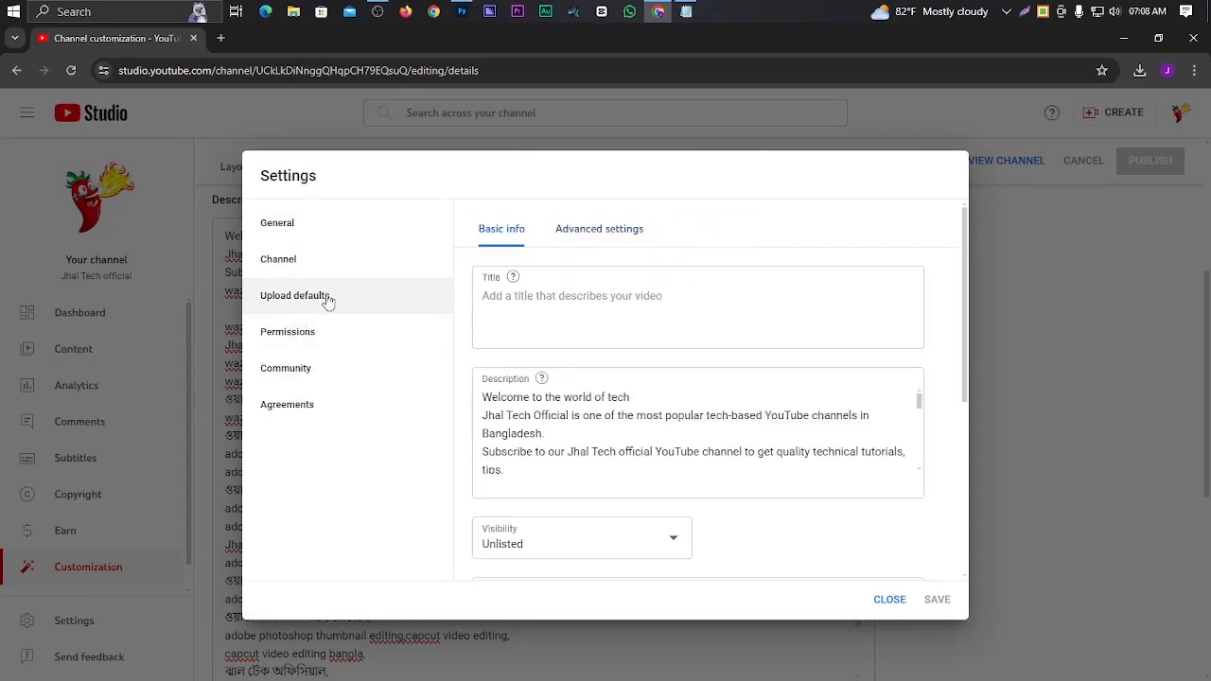
click(606, 232)
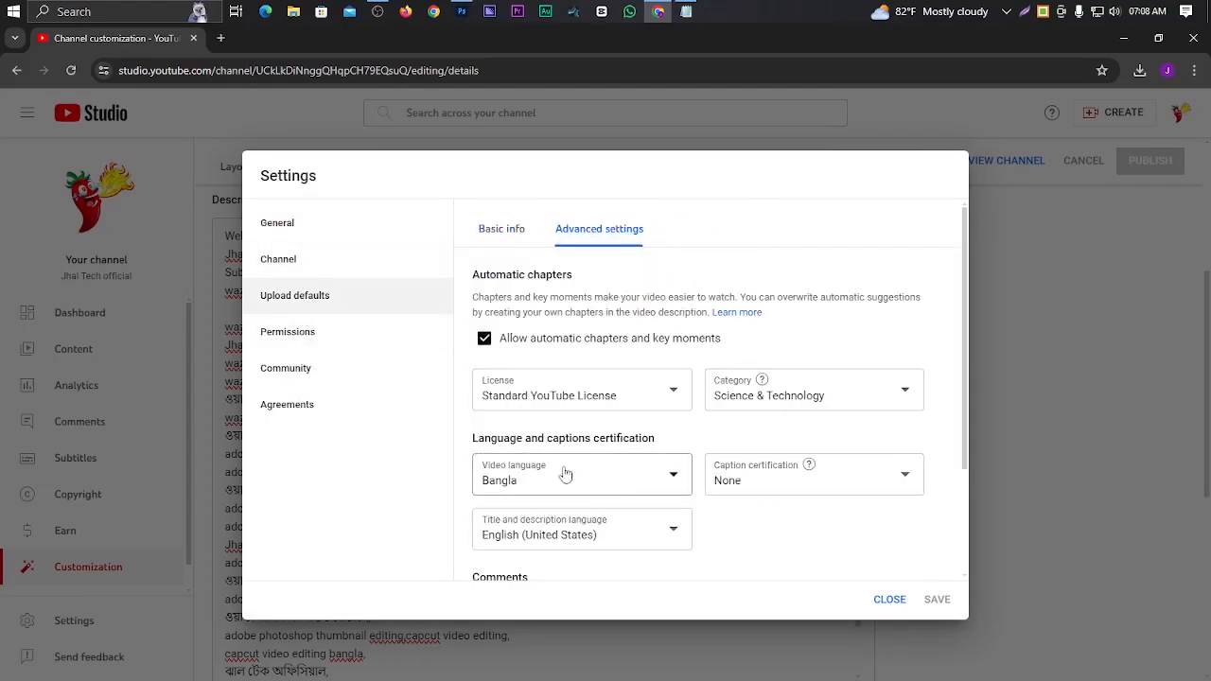
click(286, 269)
click(610, 239)
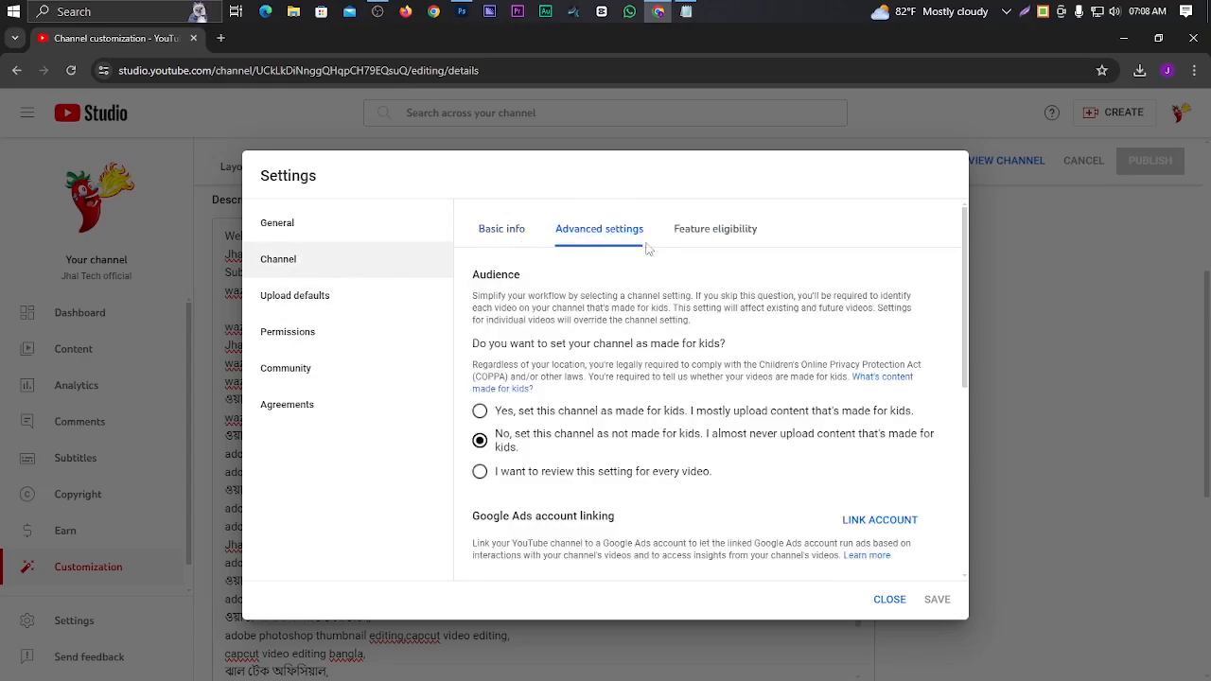
click(715, 236)
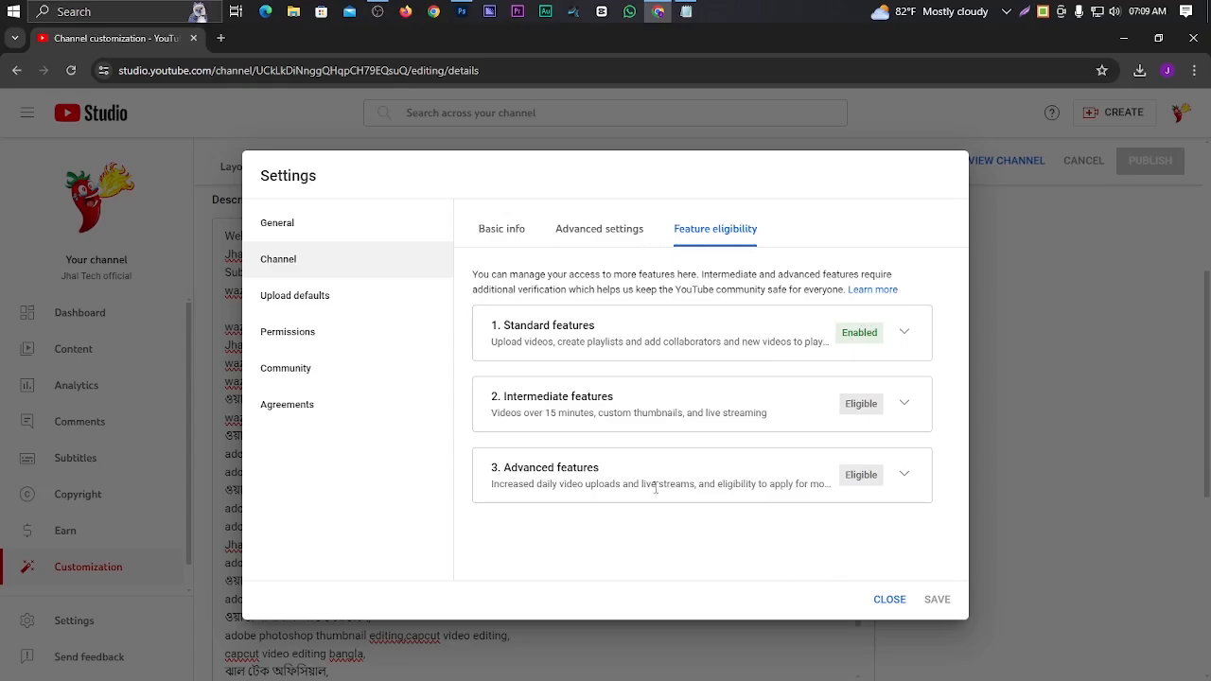
click(888, 602)
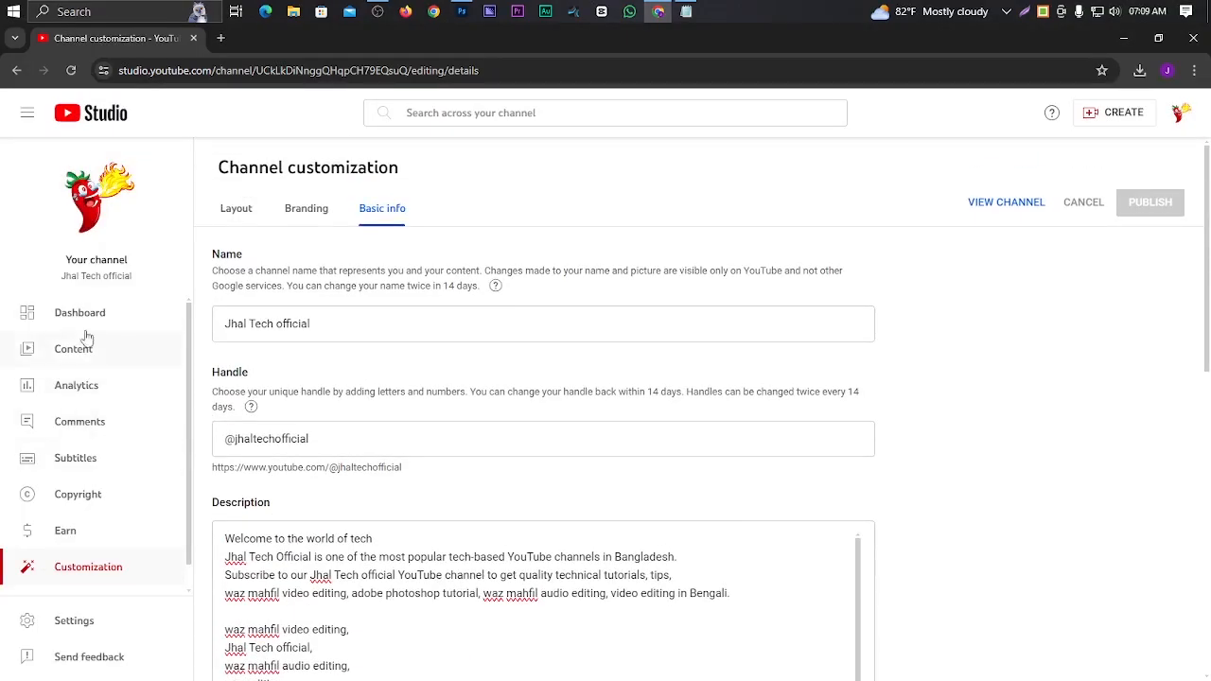
- View the public channel page from the dashboard and examine its About details, including description, channel link and country
click(79, 314)
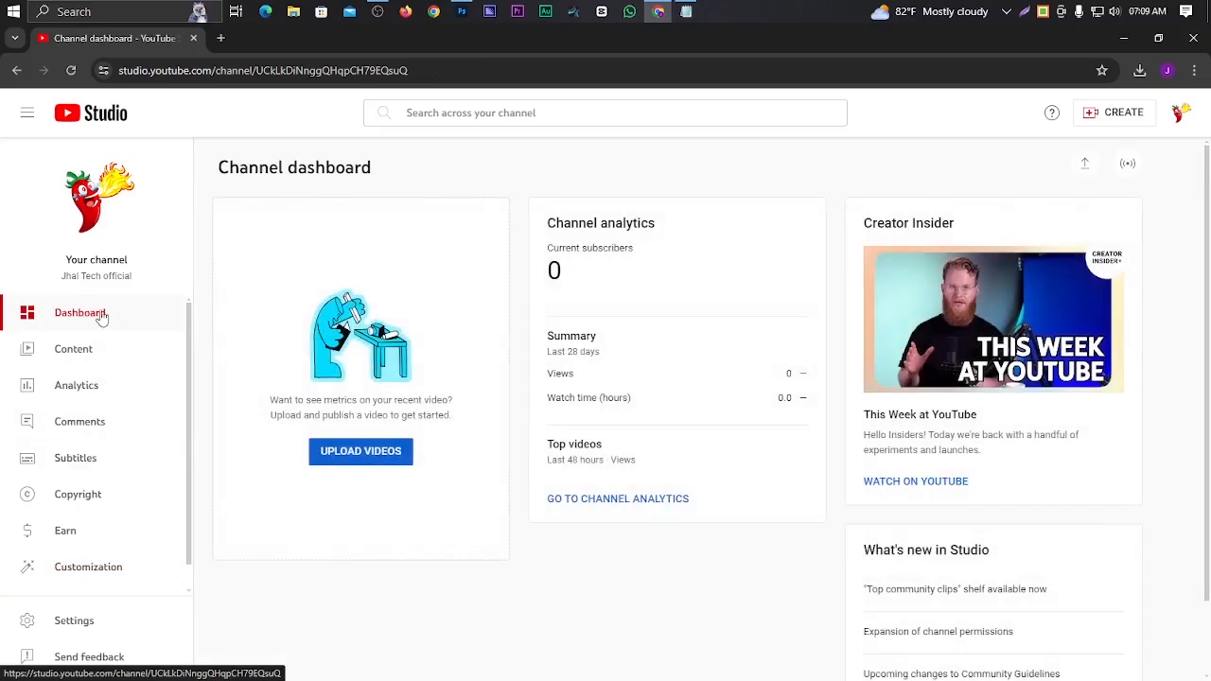
click(98, 199)
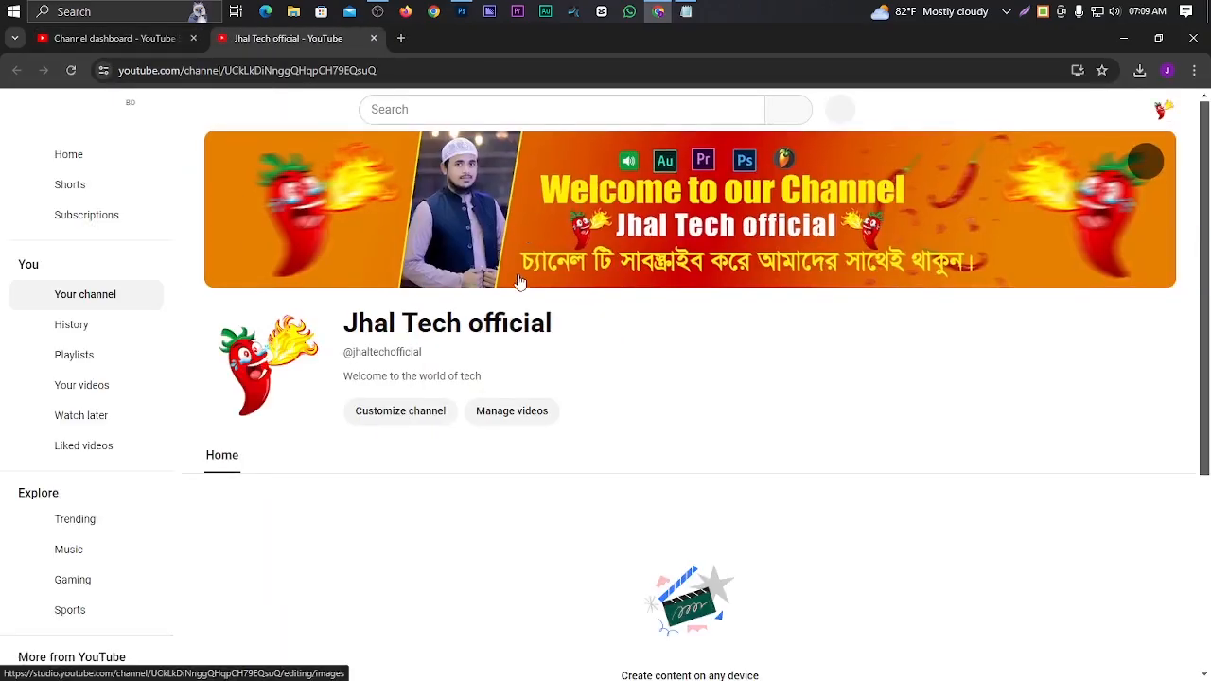
click(478, 378)
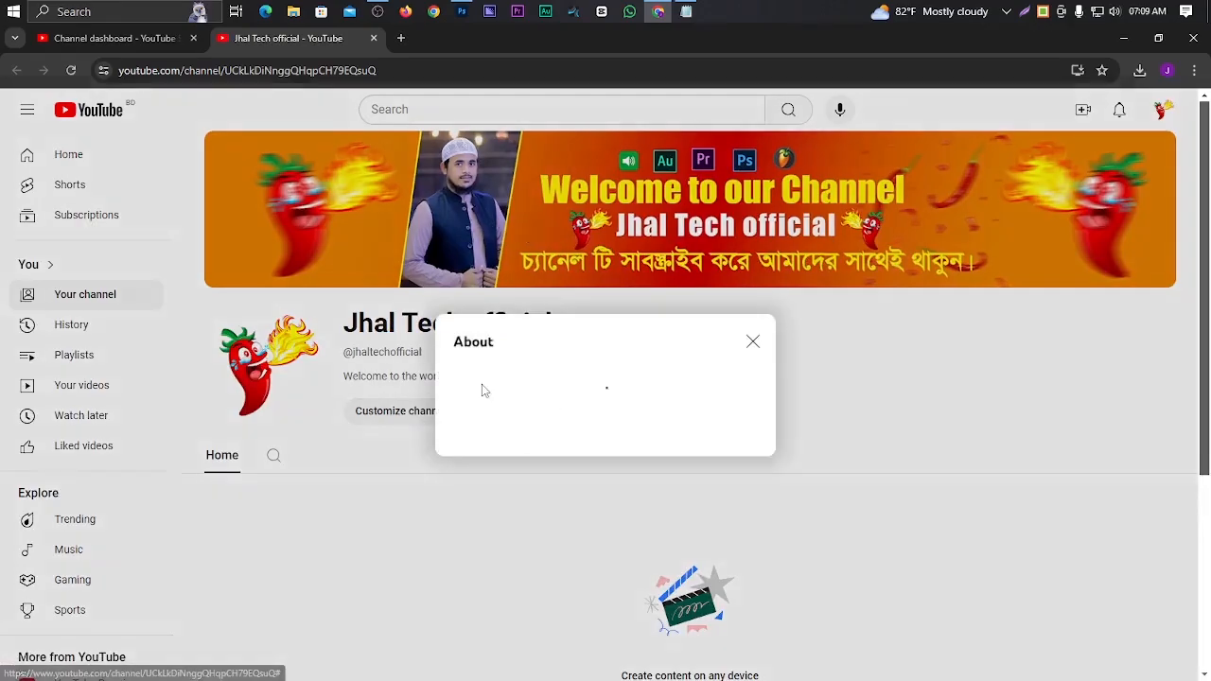
scroll(569, 511, down, 3)
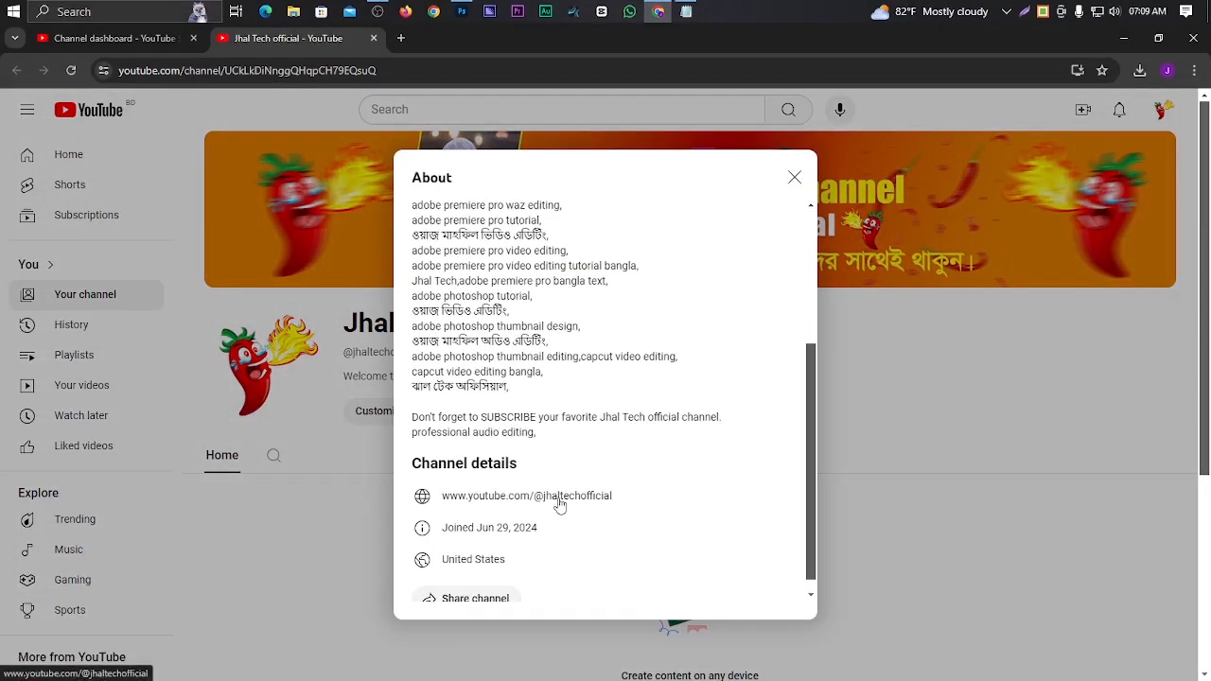
scroll(556, 511, down, 1)
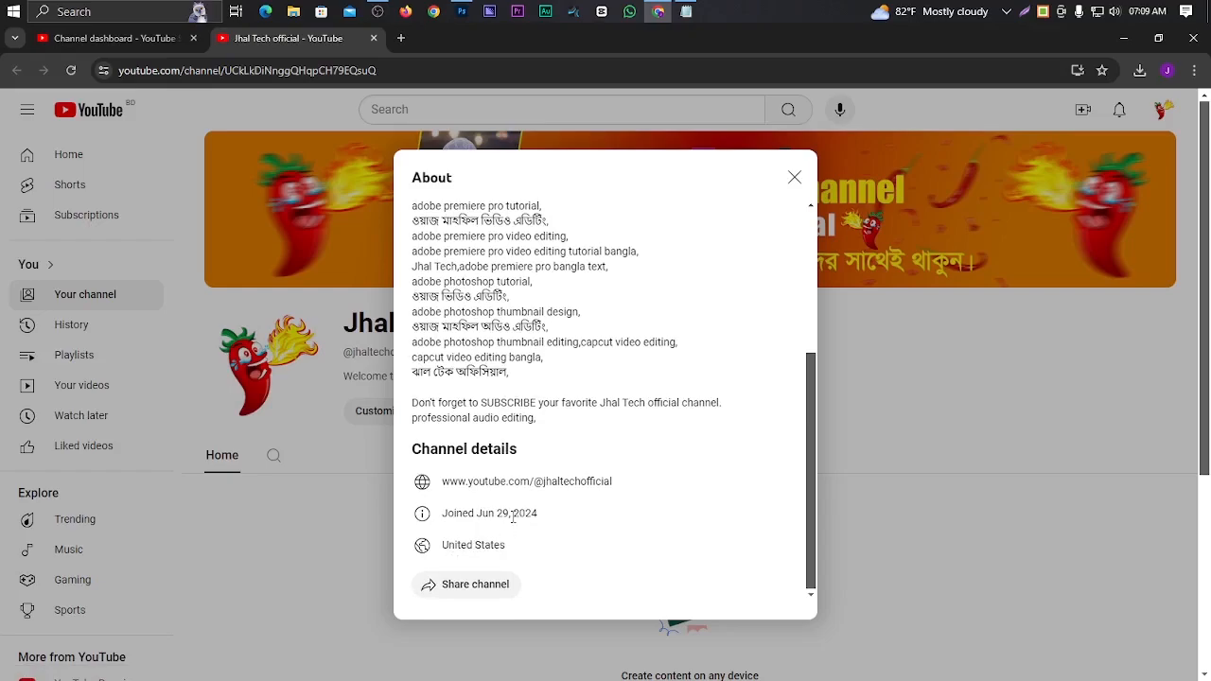
scroll(573, 398, up, 2)
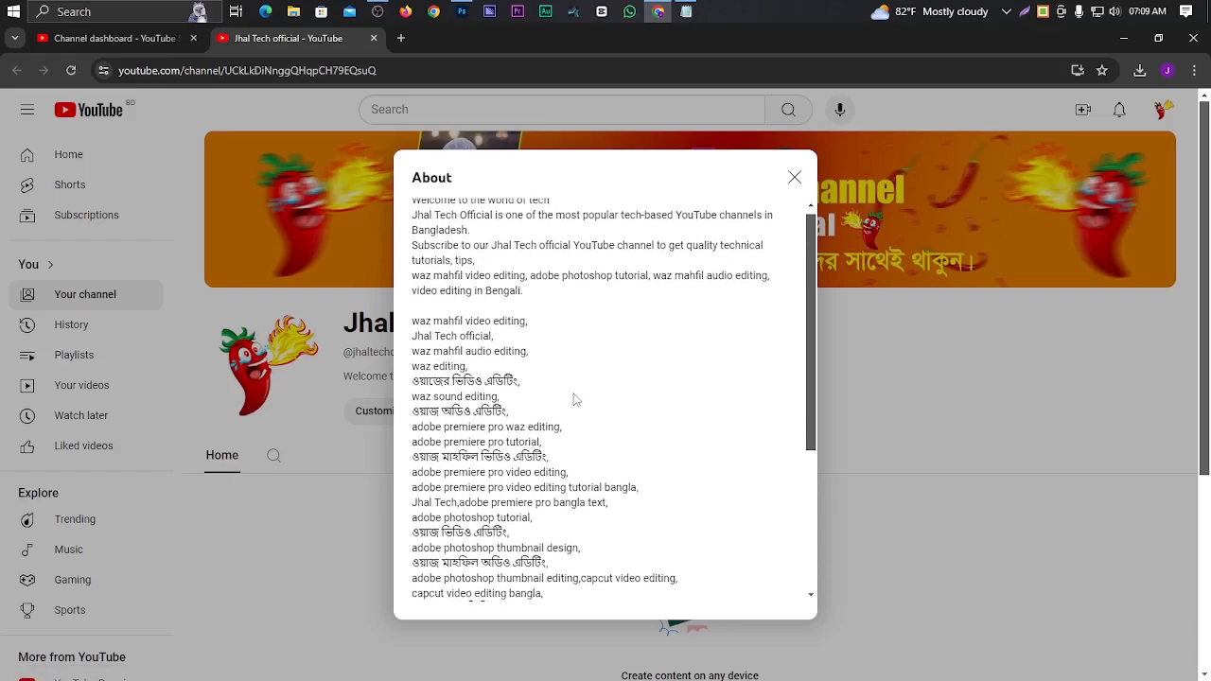
click(793, 178)
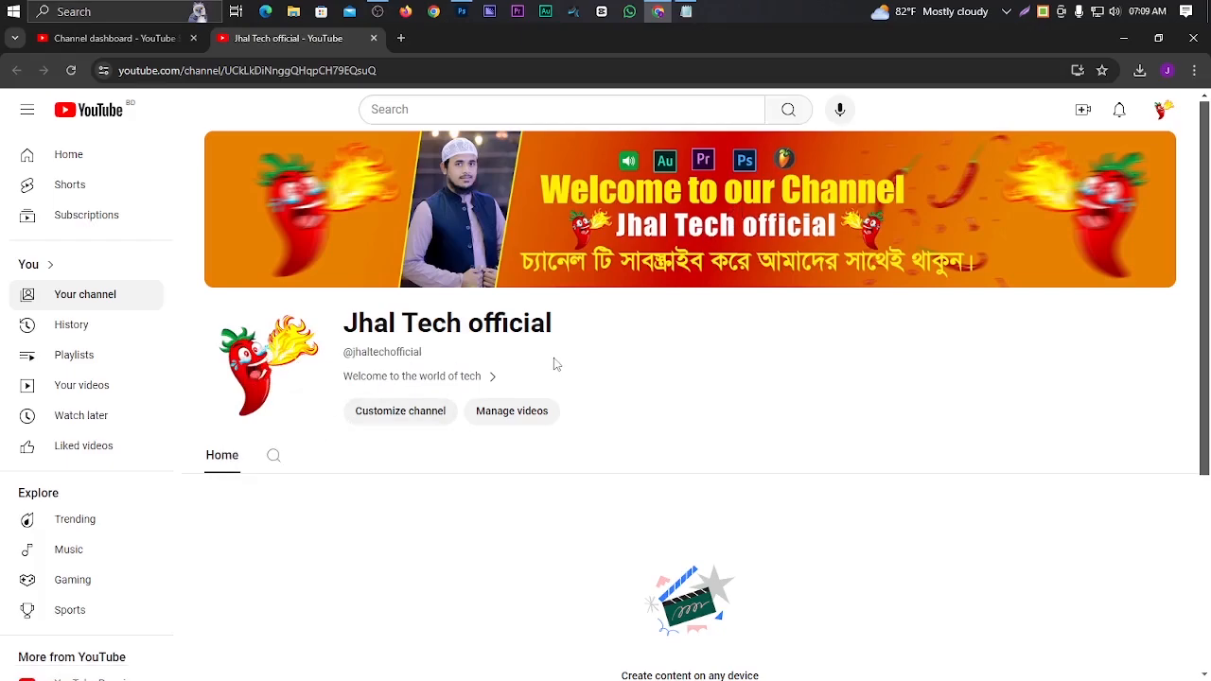
scroll(511, 426, down, 2)
scroll(472, 398, up, 2)
- Return to the Studio dashboard, and examine the public channel page's uploaded videos, banner and channel name
key(ctrl+shift+Tab)
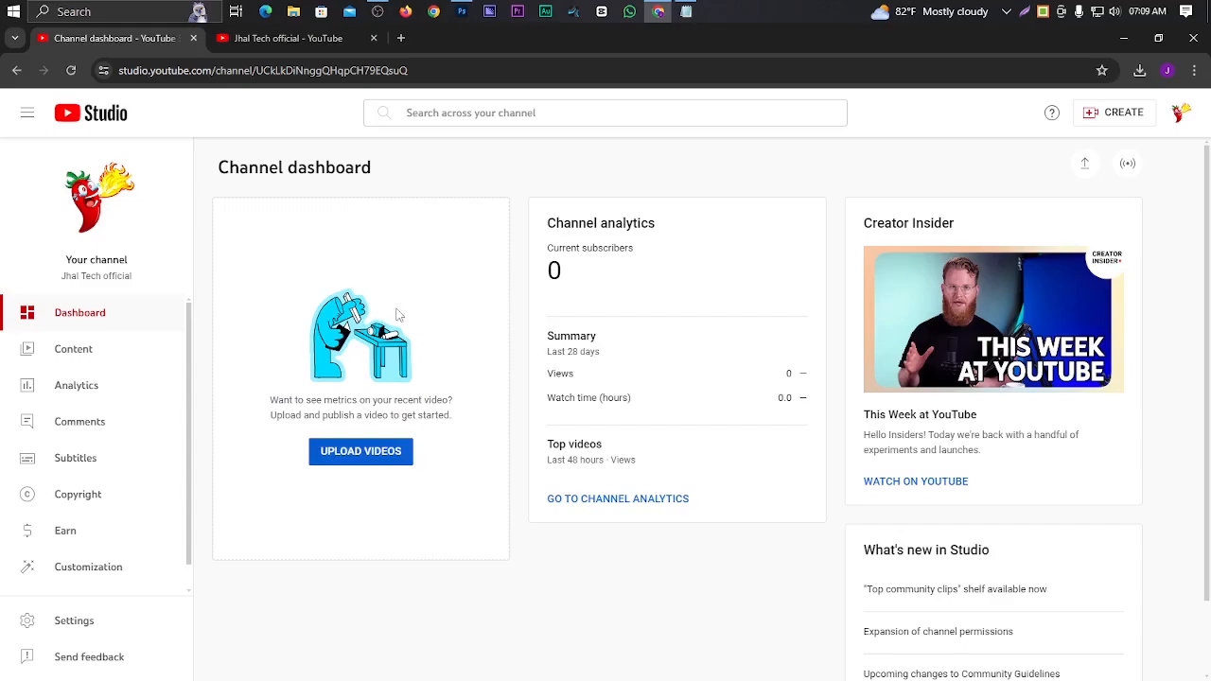
click(278, 38)
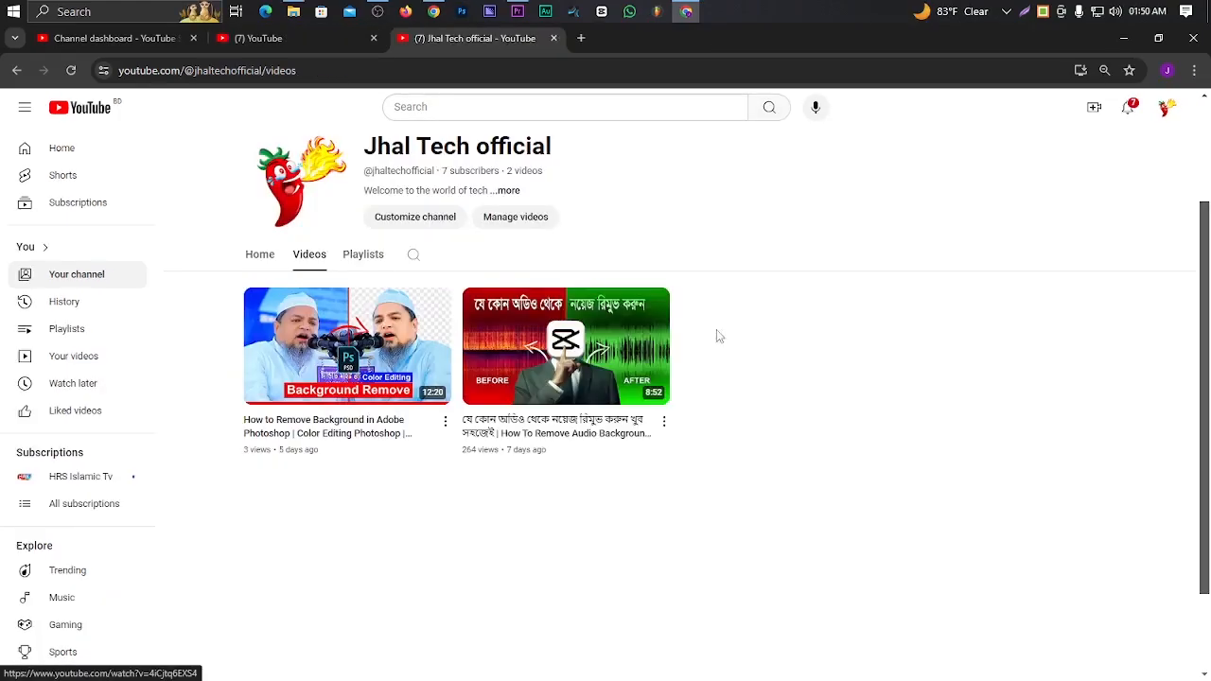
scroll(730, 331, up, 2)
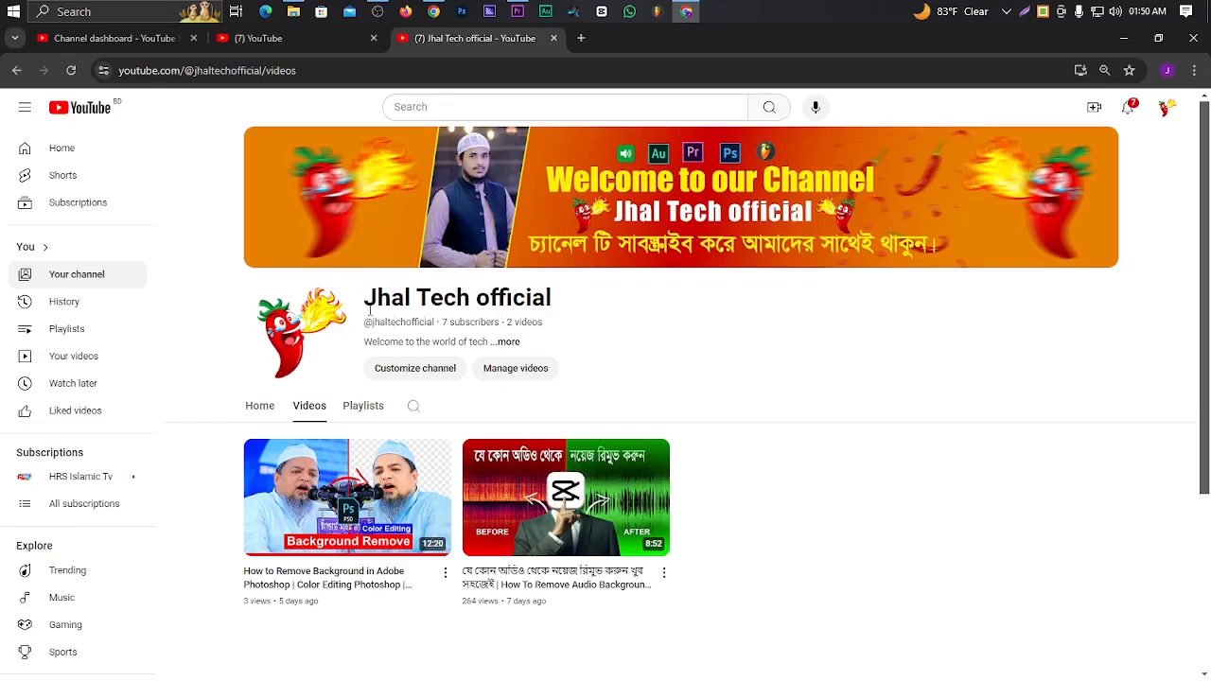
drag(363, 297, 562, 303)
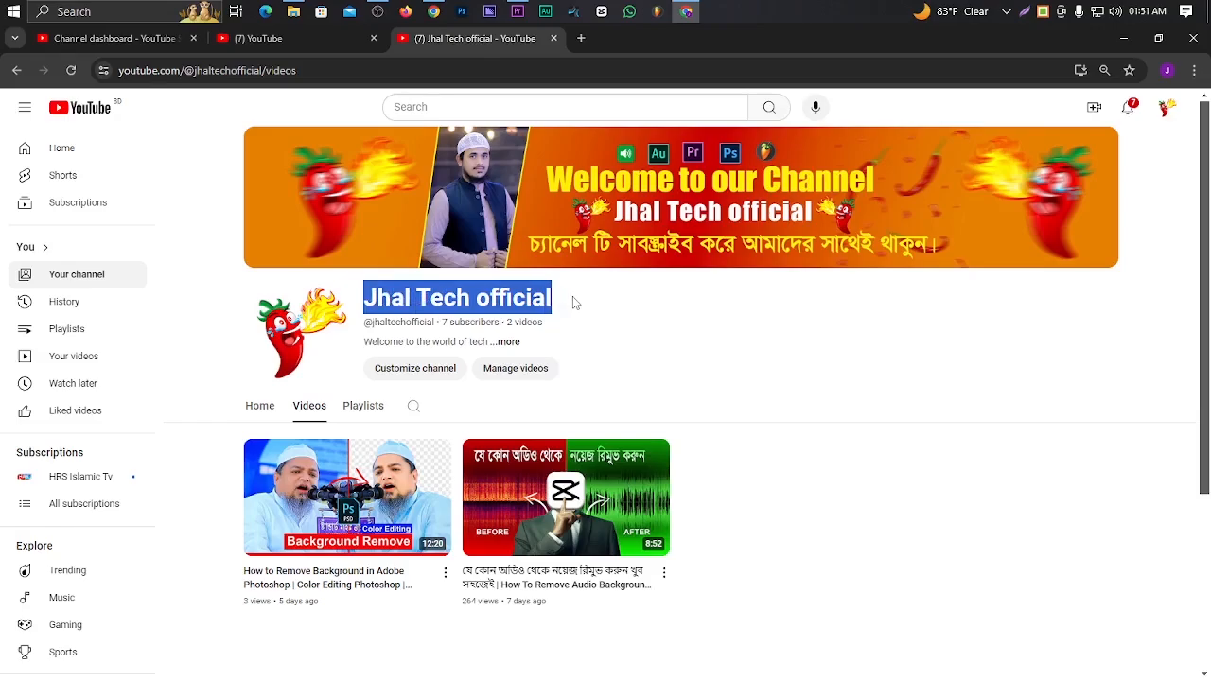
click(573, 302)
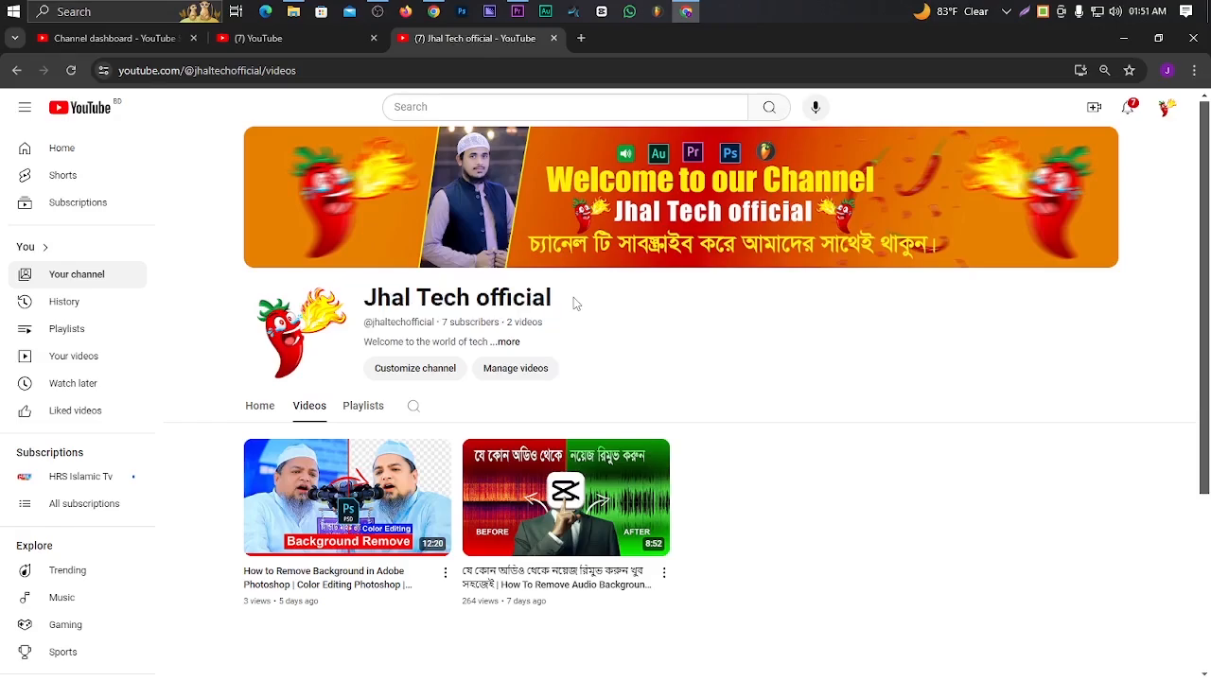